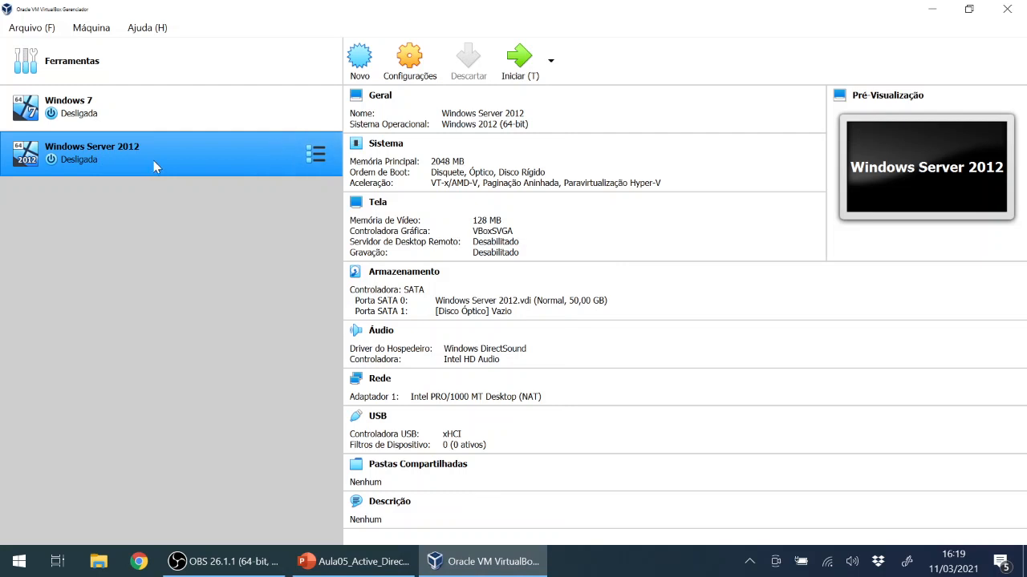
Boot the Windows Server 2012 virtual machine from the VirtualBox machine list.
{"action": "double_click", "coordinate": [155, 166]}
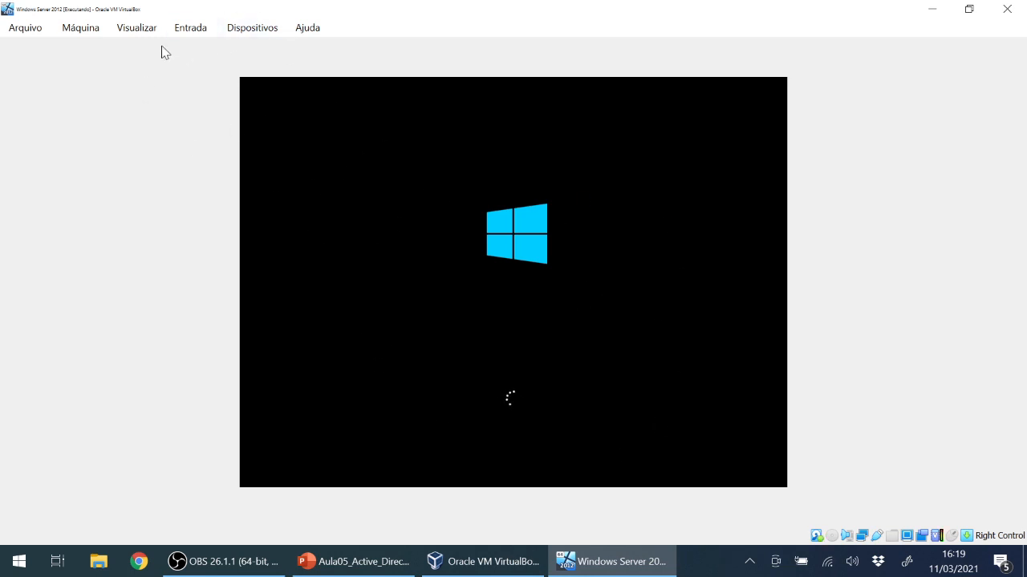
{"action": "left_click", "coordinate": [138, 28]}
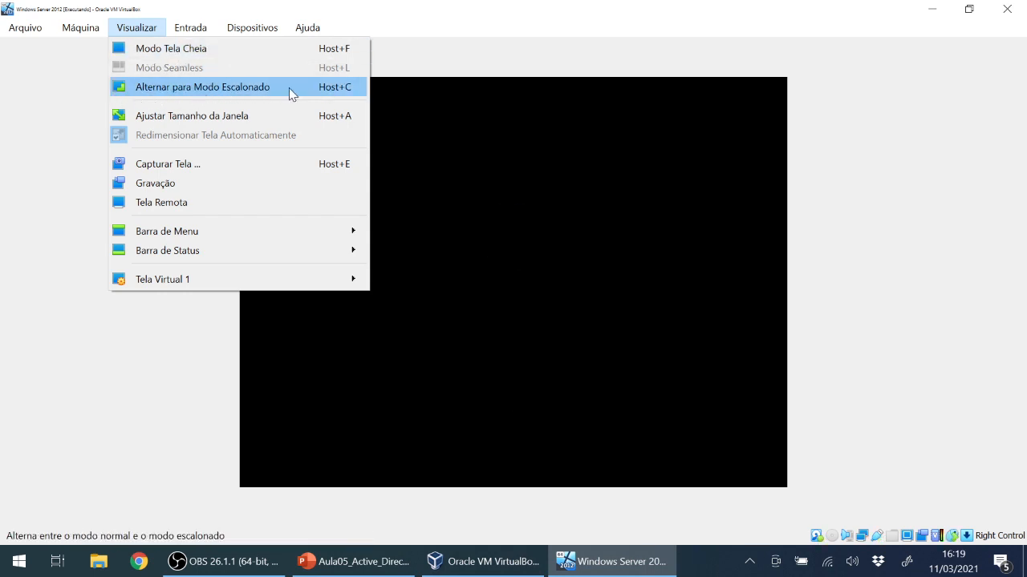
Put the VM window in scaled mode with Visualizar > Alternar para Modo Escalonado and confirm Trocar.
{"action": "left_click", "coordinate": [227, 92]}
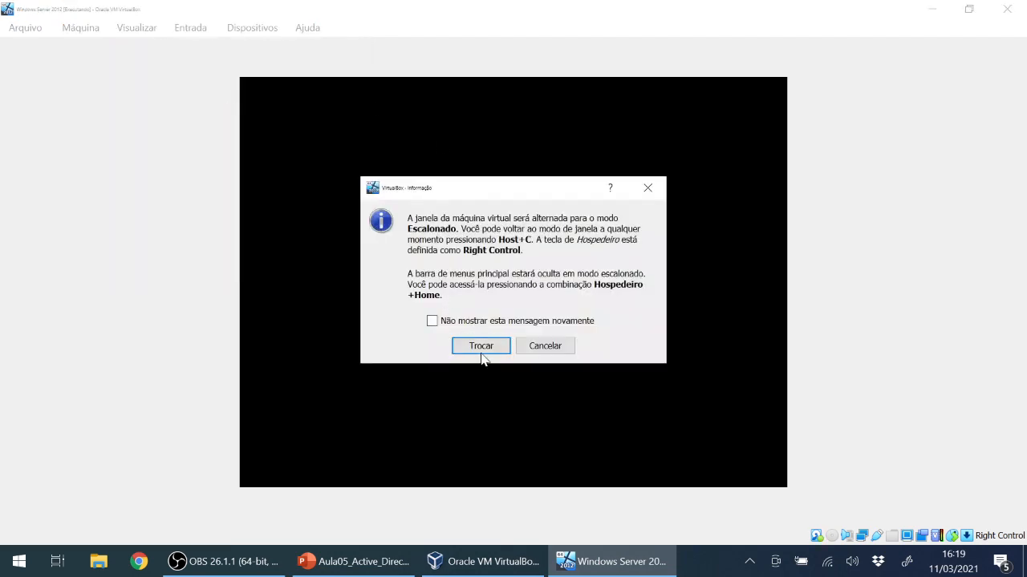
{"action": "left_click", "coordinate": [481, 348]}
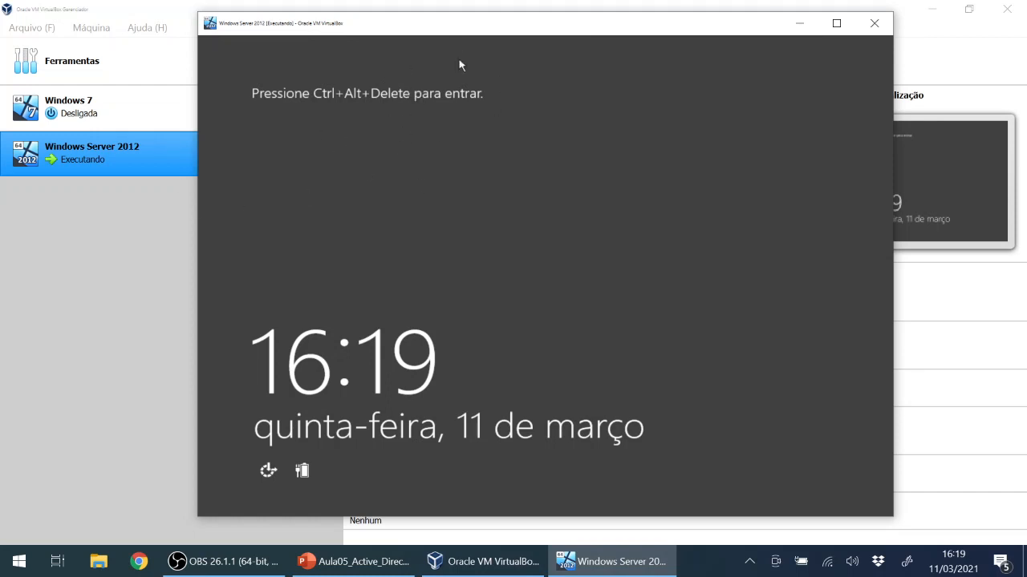
Open the VirtualBox Preferences from the manager's Arquivo menu.
{"action": "left_click", "coordinate": [44, 240]}
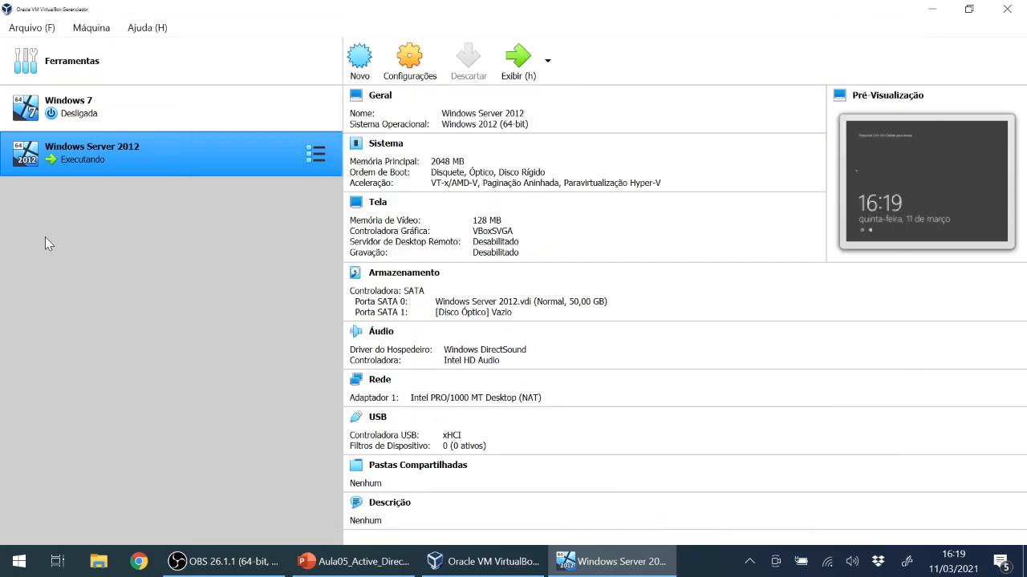
{"action": "left_click", "coordinate": [42, 28]}
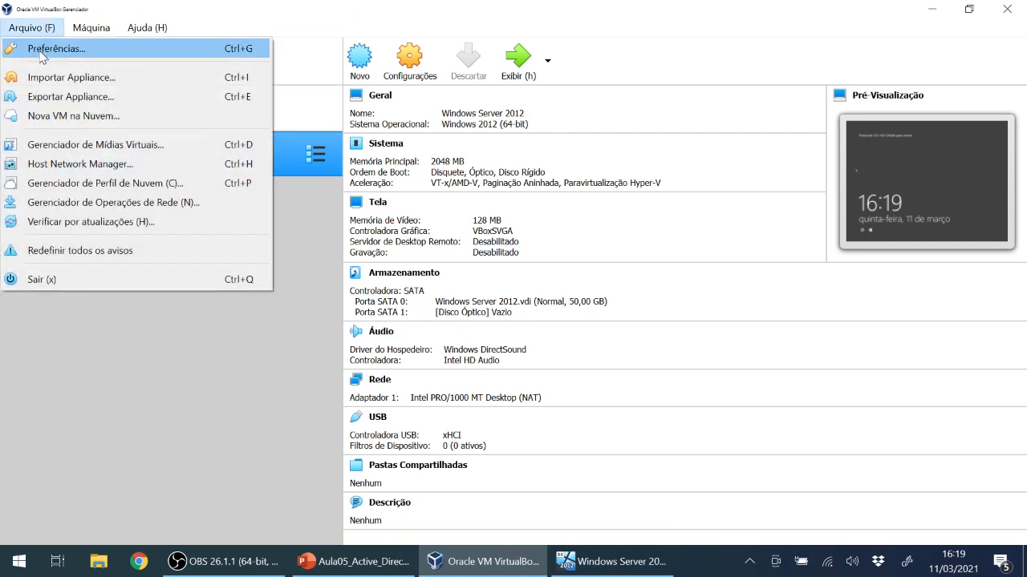
{"action": "left_click", "coordinate": [17, 32]}
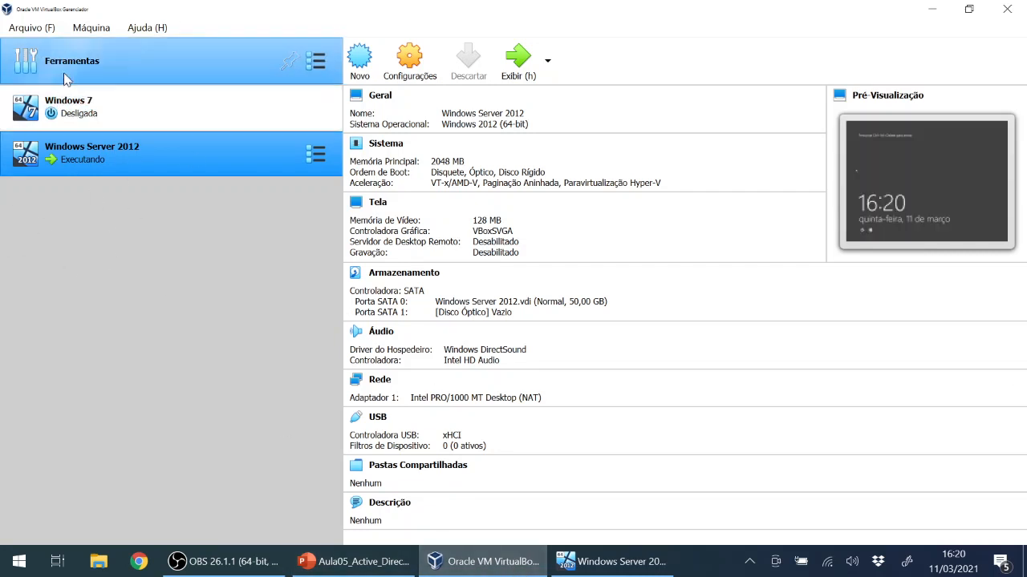
{"action": "left_click", "coordinate": [32, 28]}
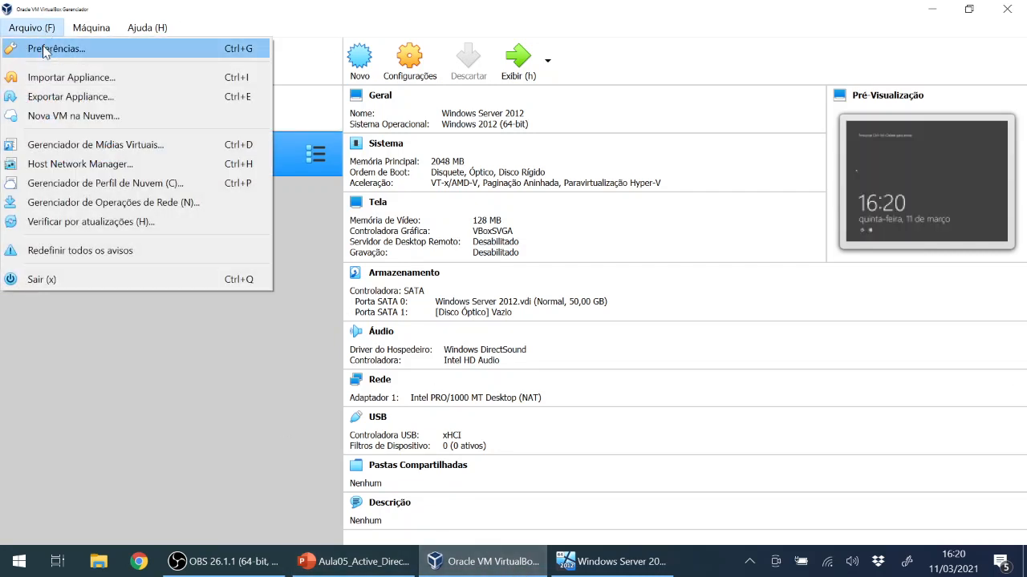
{"action": "left_click", "coordinate": [44, 50]}
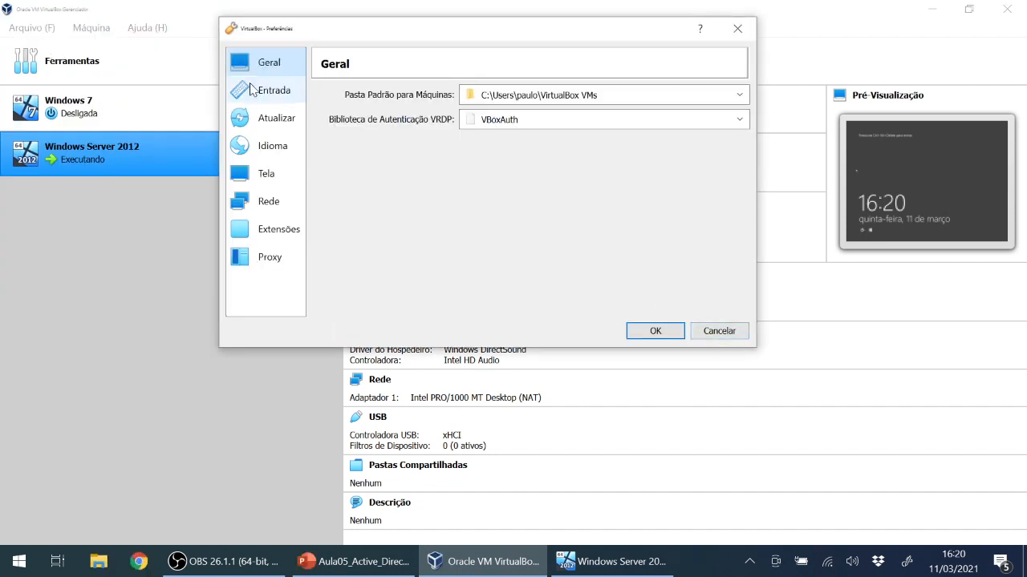
Check the Entrada > Máquina Virtual shortcuts, showing Right Control as host key, then return to the VM.
{"action": "left_click", "coordinate": [273, 95]}
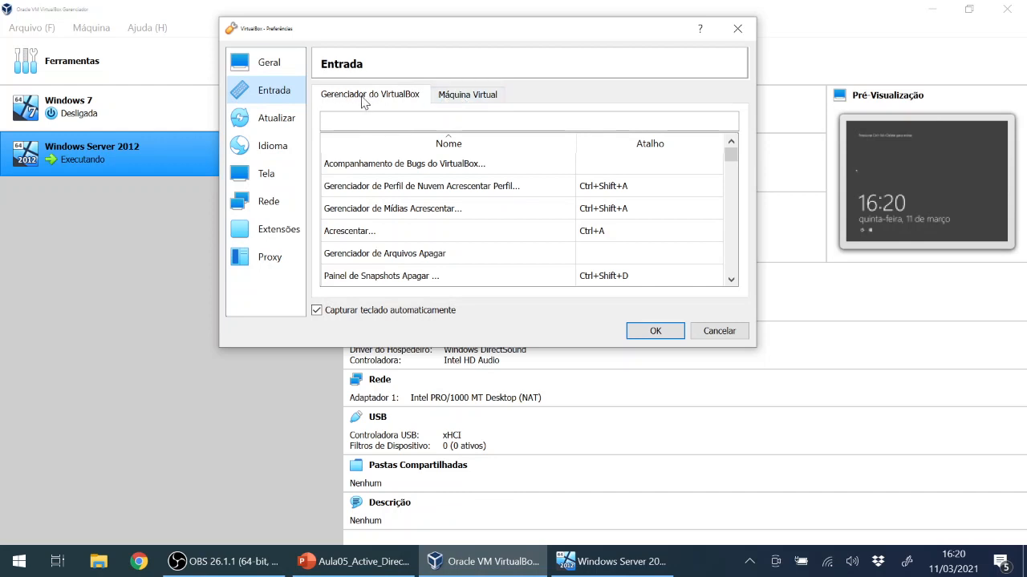
{"action": "left_click", "coordinate": [468, 100]}
{"action": "left_click", "coordinate": [413, 98]}
{"action": "left_click", "coordinate": [472, 98]}
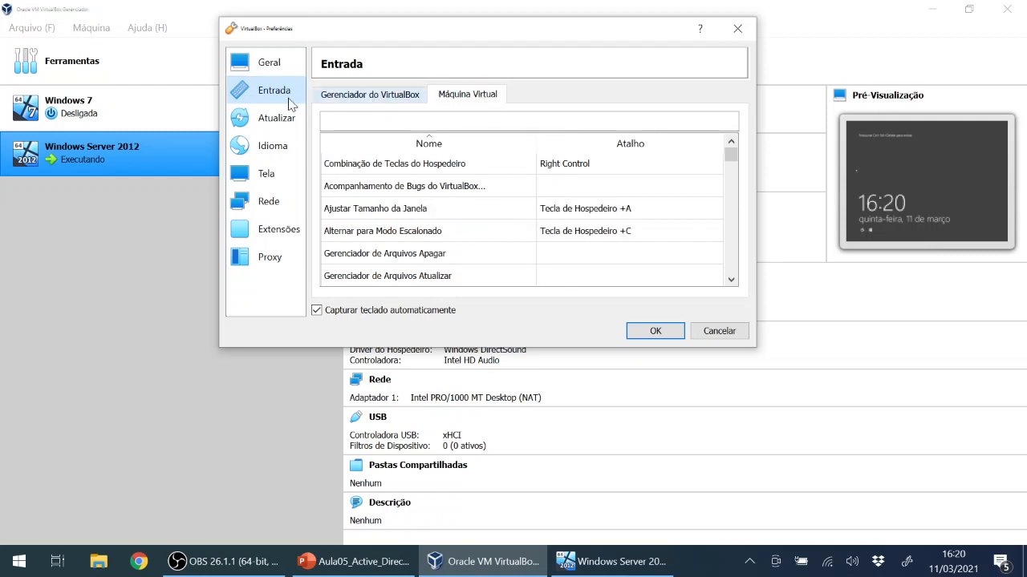
{"action": "left_click", "coordinate": [875, 180]}
{"action": "left_click", "coordinate": [614, 562]}
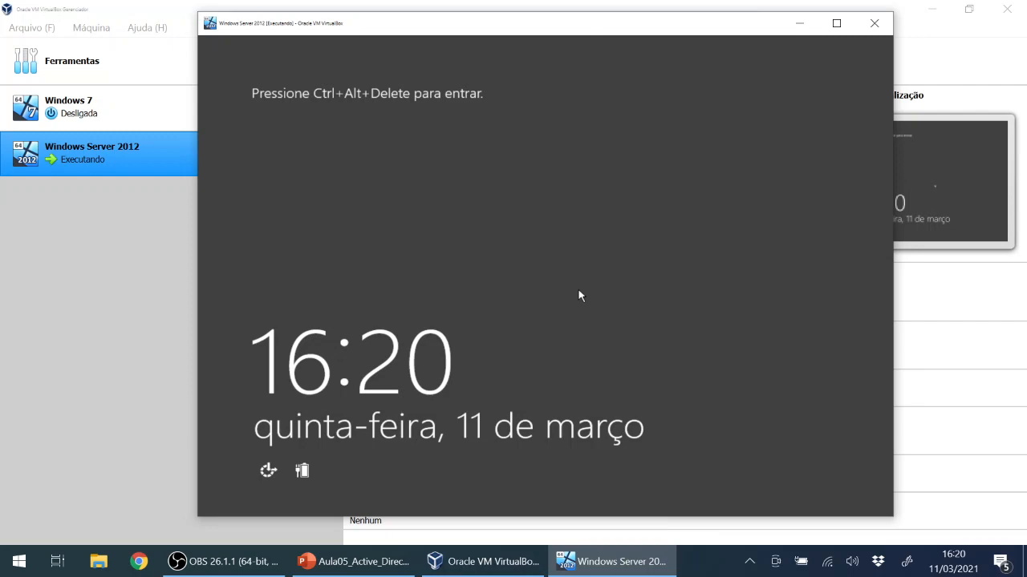
Leave scaled mode with Host+C, re-enable it, and bring the Preferences window forward.
{"action": "key", "text": "ctrl+c"}
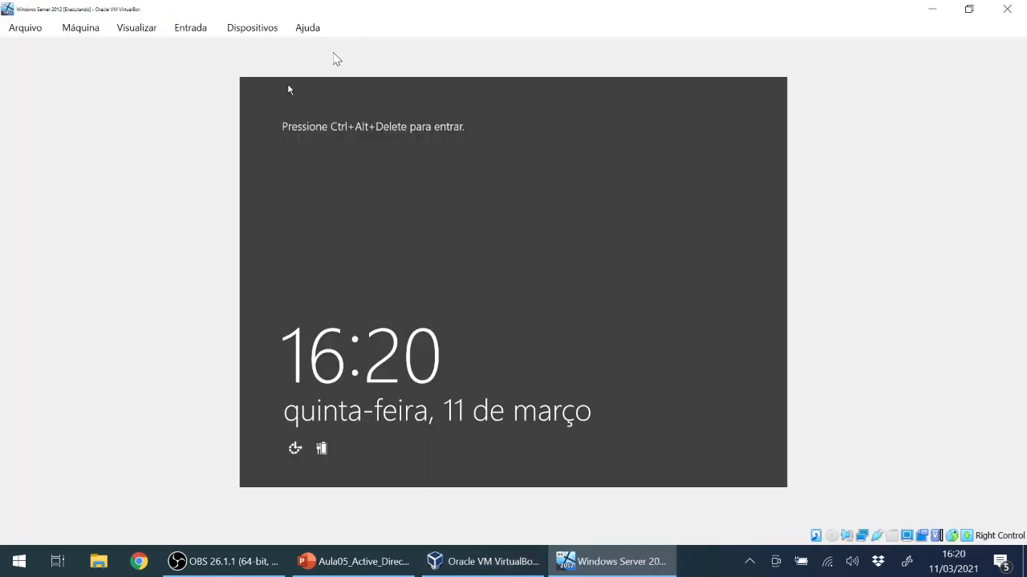
{"action": "left_click", "coordinate": [211, 32]}
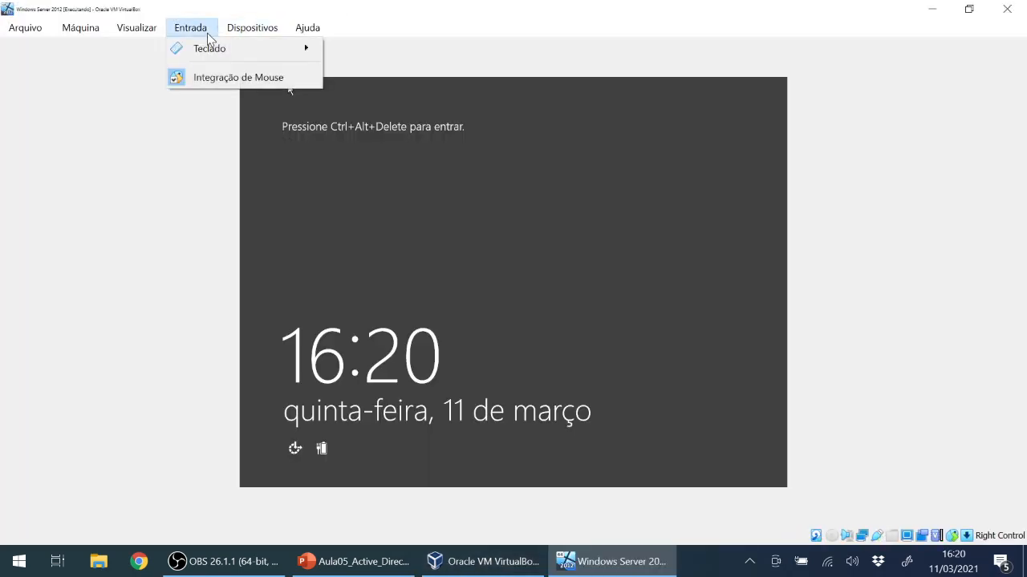
{"action": "mouse_move", "coordinate": [136, 27]}
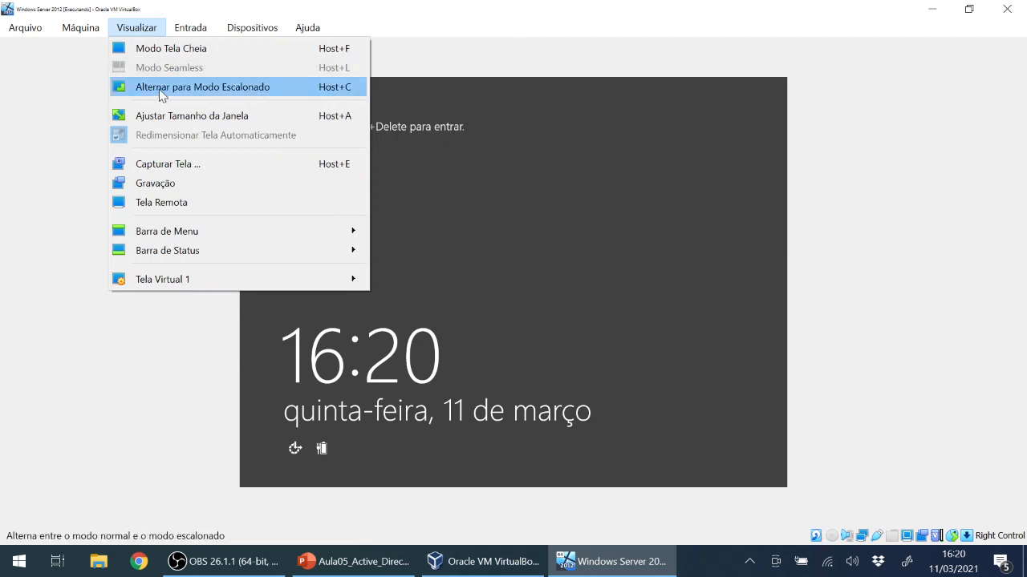
{"action": "left_click", "coordinate": [340, 95]}
{"action": "left_click", "coordinate": [481, 346]}
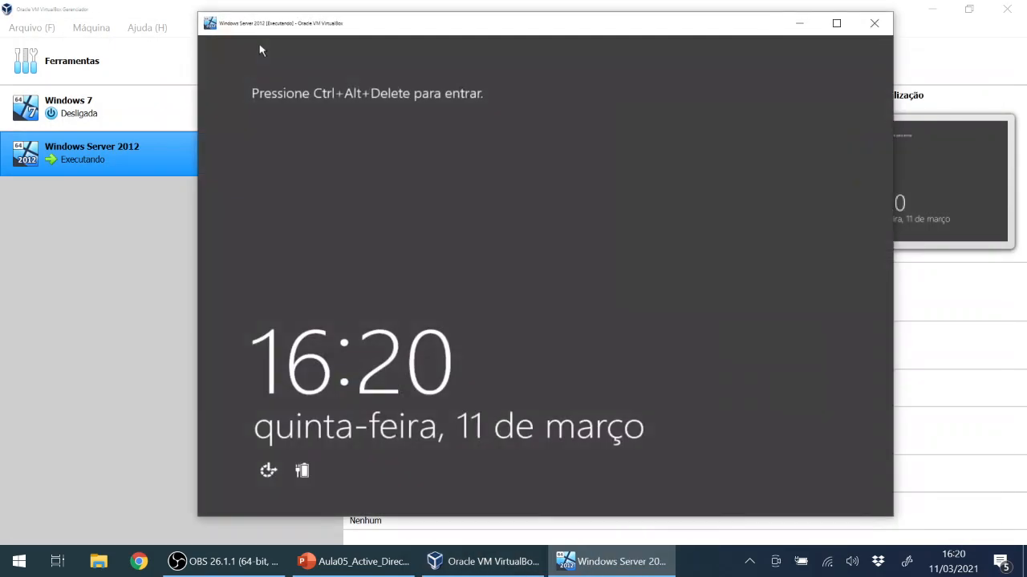
{"action": "left_click", "coordinate": [478, 561]}
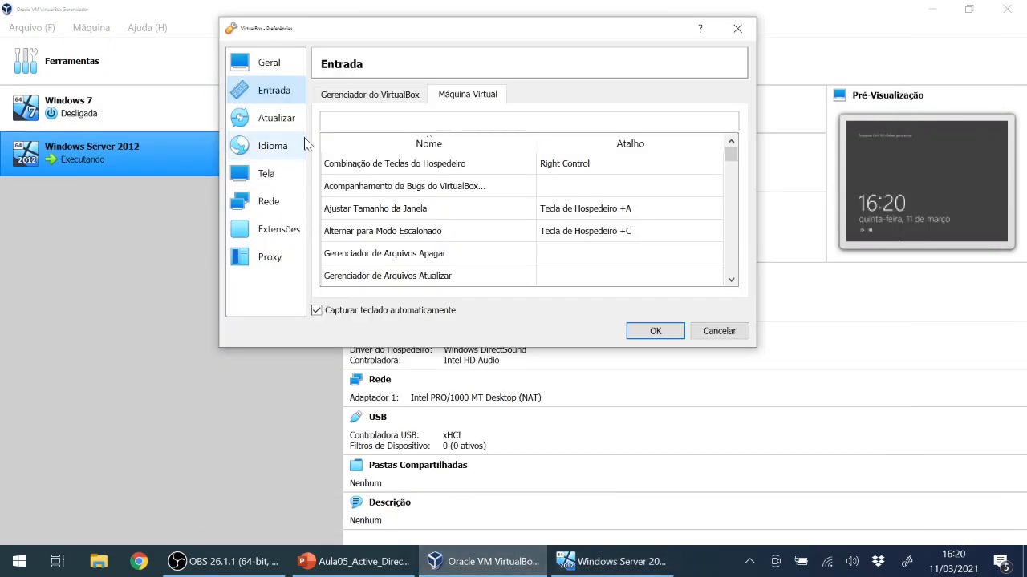
Reopen Preferences at Entrada > Máquina Virtual and select the Right Control host key combination cell.
{"action": "left_click", "coordinate": [736, 29]}
{"action": "left_click", "coordinate": [32, 28]}
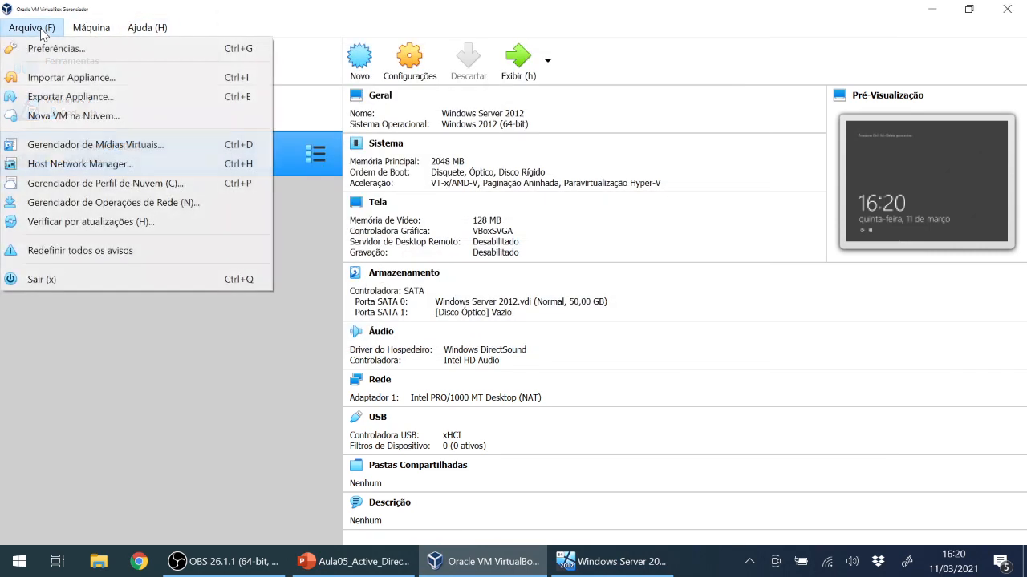
{"action": "left_click", "coordinate": [59, 53]}
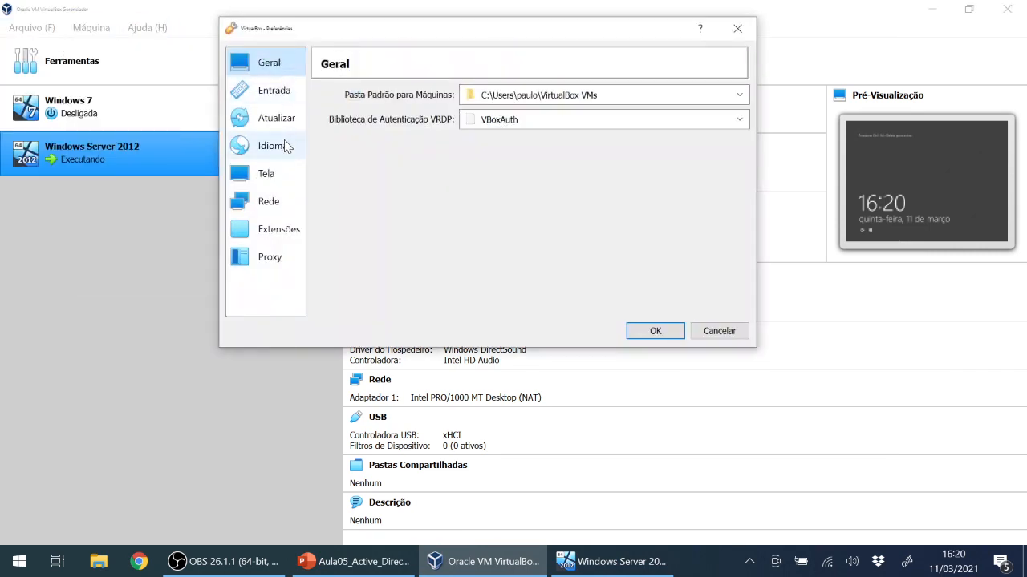
{"action": "left_click", "coordinate": [267, 96]}
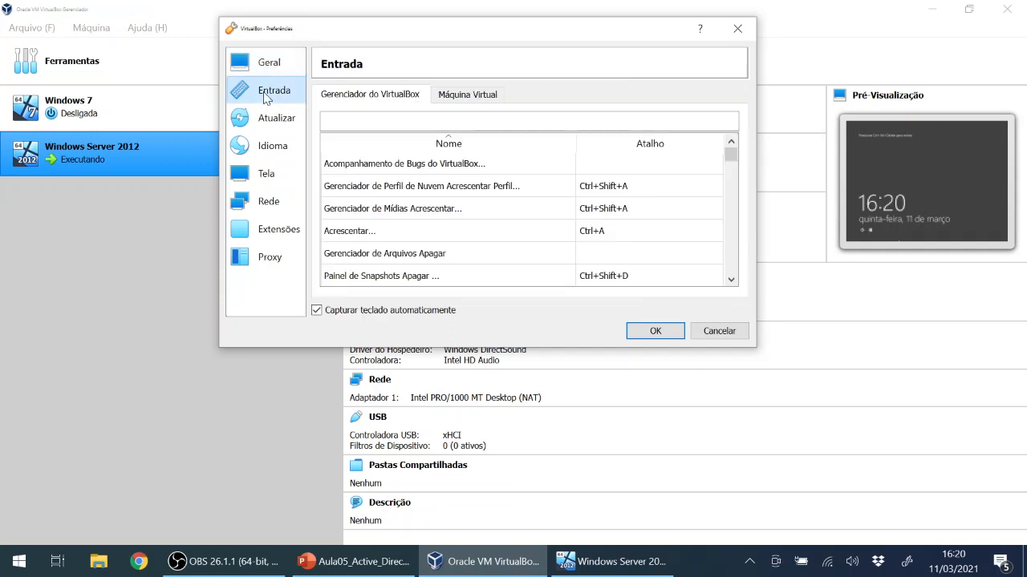
{"action": "left_click", "coordinate": [485, 102]}
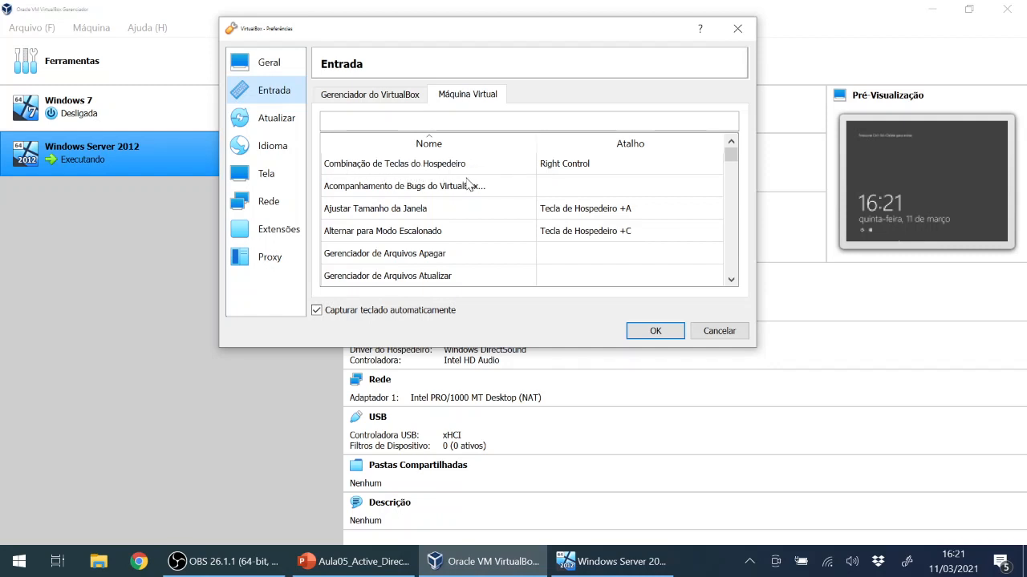
{"action": "left_click", "coordinate": [572, 164]}
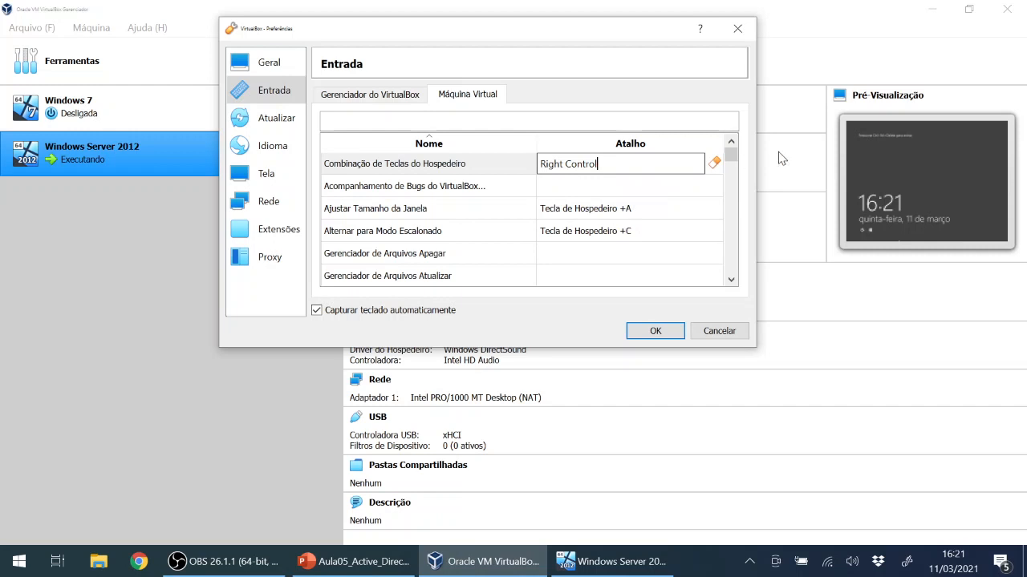
Try Right Alt and Left Windows as the host key, finally setting it back to Right Control.
{"action": "left_click", "coordinate": [713, 165]}
{"action": "key", "text": "Alt_R"}
{"action": "left_click", "coordinate": [713, 163]}
{"action": "key", "text": "Control_R"}
{"action": "left_click", "coordinate": [713, 163]}
{"action": "key", "text": "Super_L"}
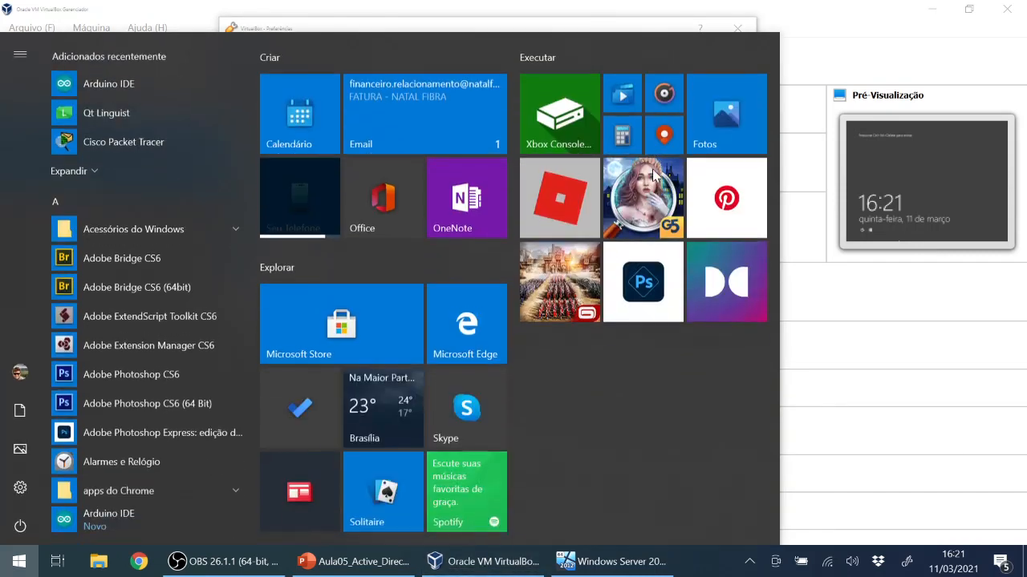
{"action": "key", "text": "Super_L"}
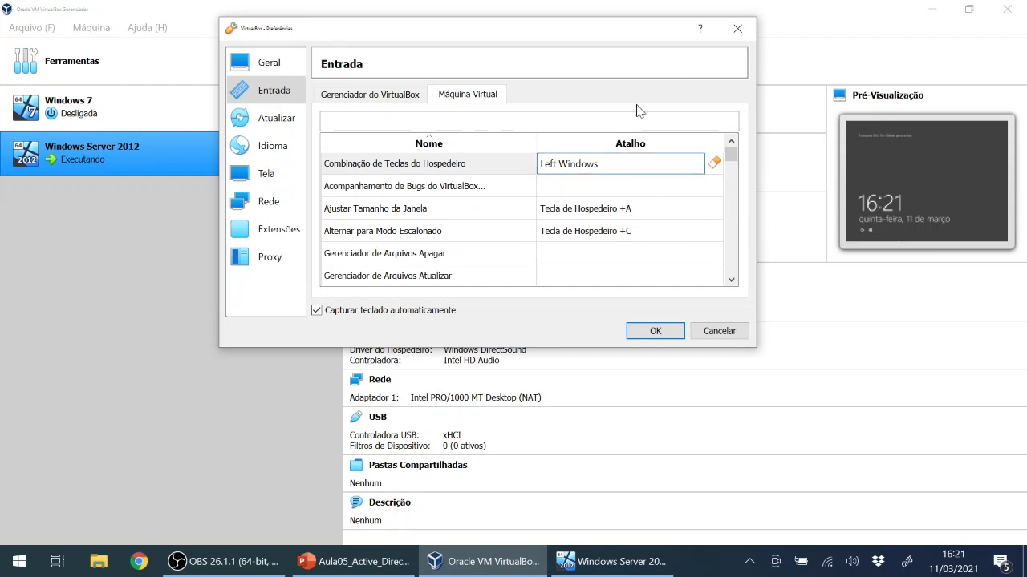
{"action": "left_click", "coordinate": [714, 162]}
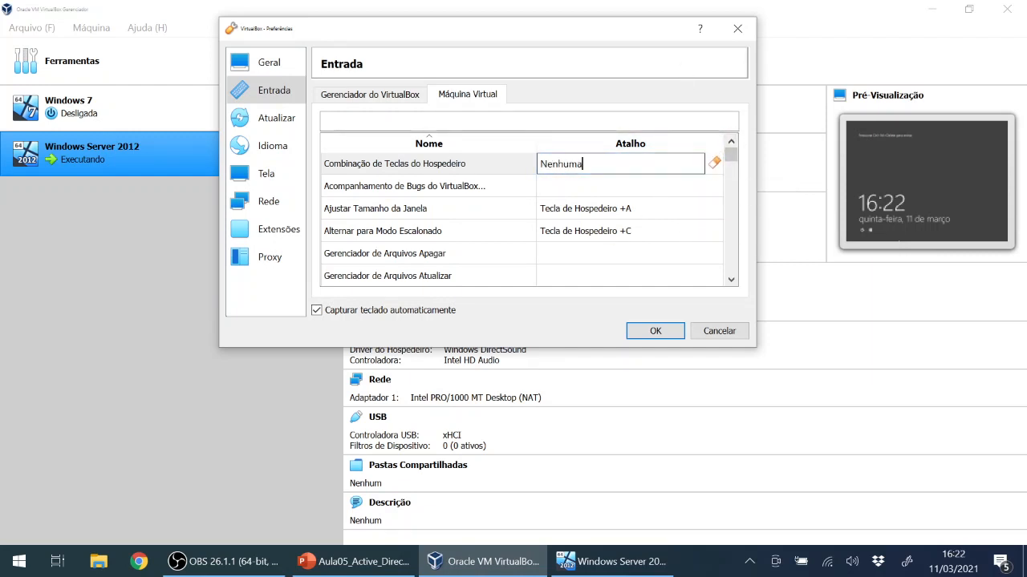
{"action": "key", "text": "Control_R"}
Scroll the virtual machine shortcuts, then browse the Gerenciador do VirtualBox shortcut list.
{"action": "scroll", "coordinate": [425, 221], "scroll_direction": "down", "scroll_amount": 5}
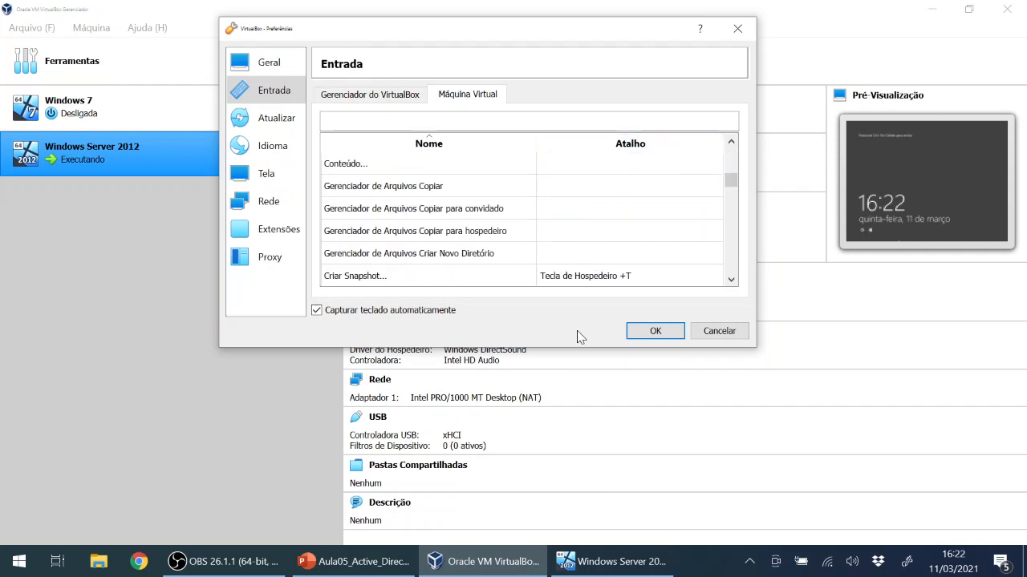
{"action": "scroll", "coordinate": [607, 230], "scroll_direction": "up", "scroll_amount": 5}
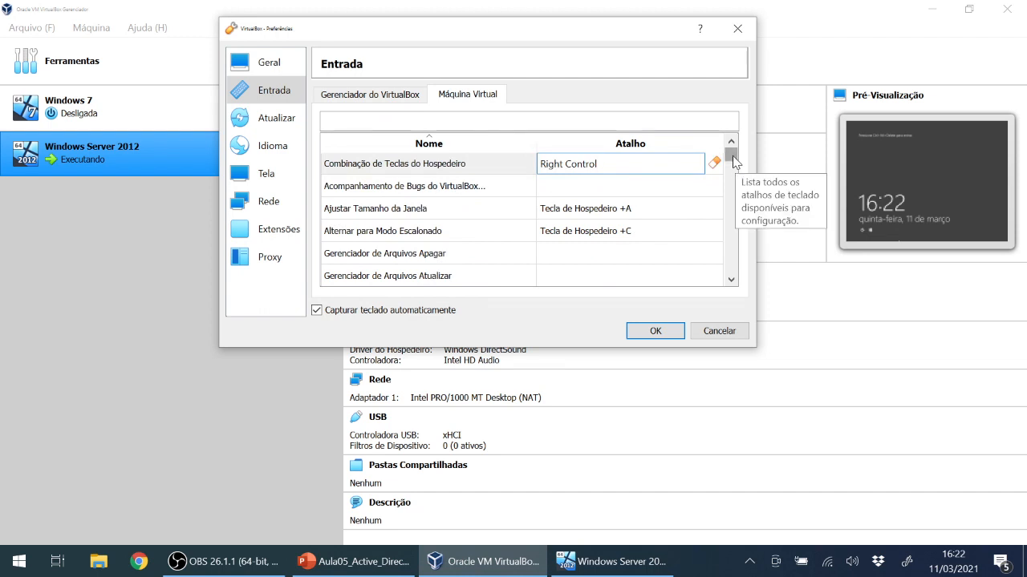
{"action": "left_click_drag", "start_coordinate": [732, 155], "coordinate": [733, 281]}
{"action": "scroll", "coordinate": [472, 209], "scroll_direction": "up", "scroll_amount": 2}
{"action": "scroll", "coordinate": [471, 215], "scroll_direction": "up", "scroll_amount": 2}
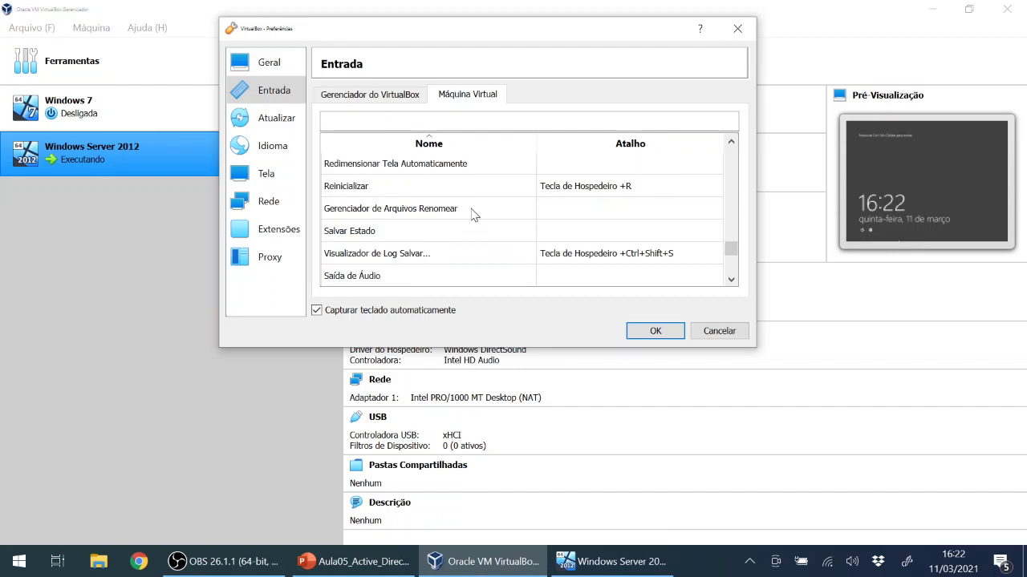
{"action": "scroll", "coordinate": [440, 234], "scroll_direction": "up", "scroll_amount": 3}
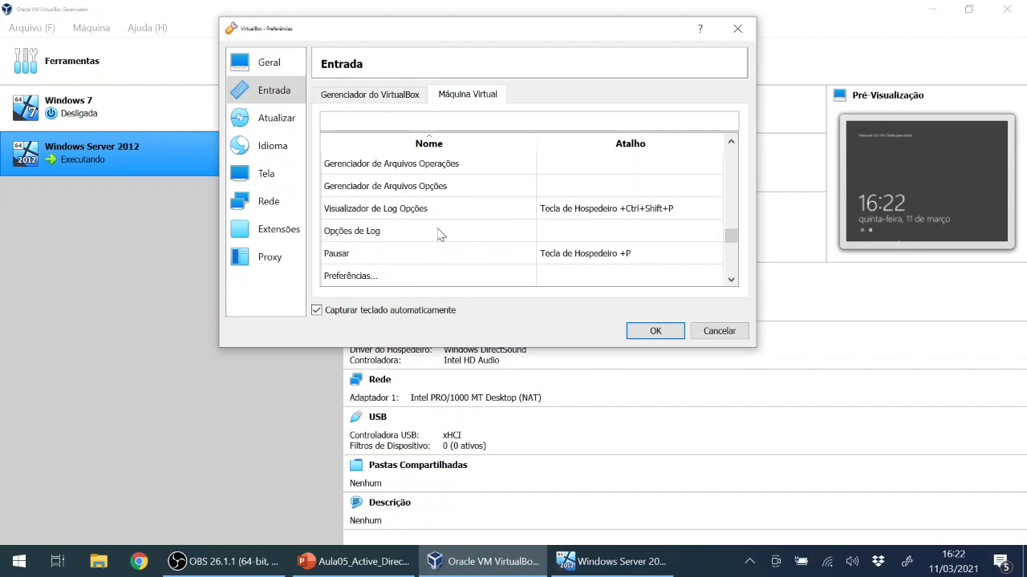
{"action": "scroll", "coordinate": [441, 234], "scroll_direction": "up", "scroll_amount": 3}
{"action": "left_click", "coordinate": [368, 92]}
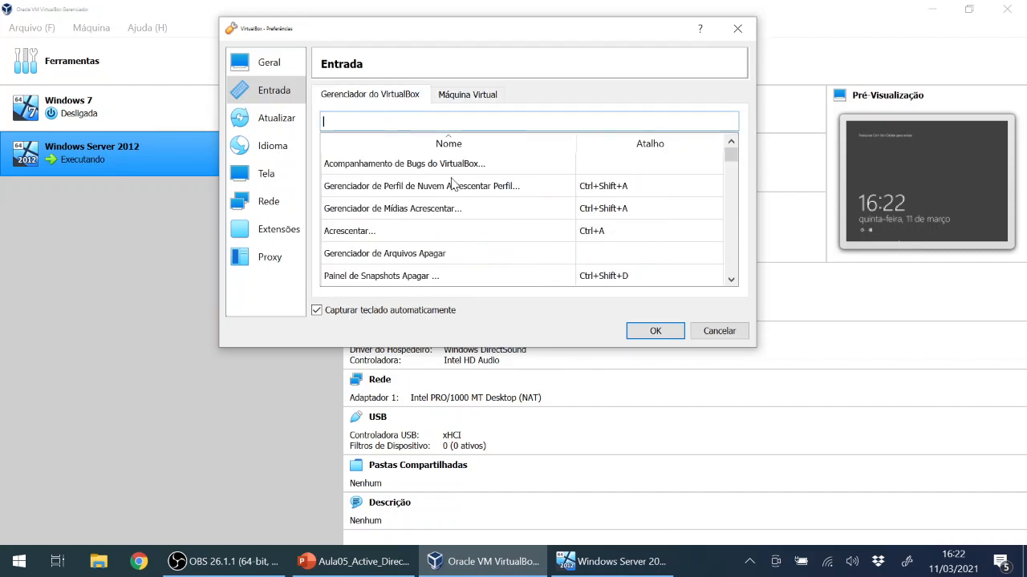
{"action": "scroll", "coordinate": [492, 210], "scroll_direction": "down", "scroll_amount": 8}
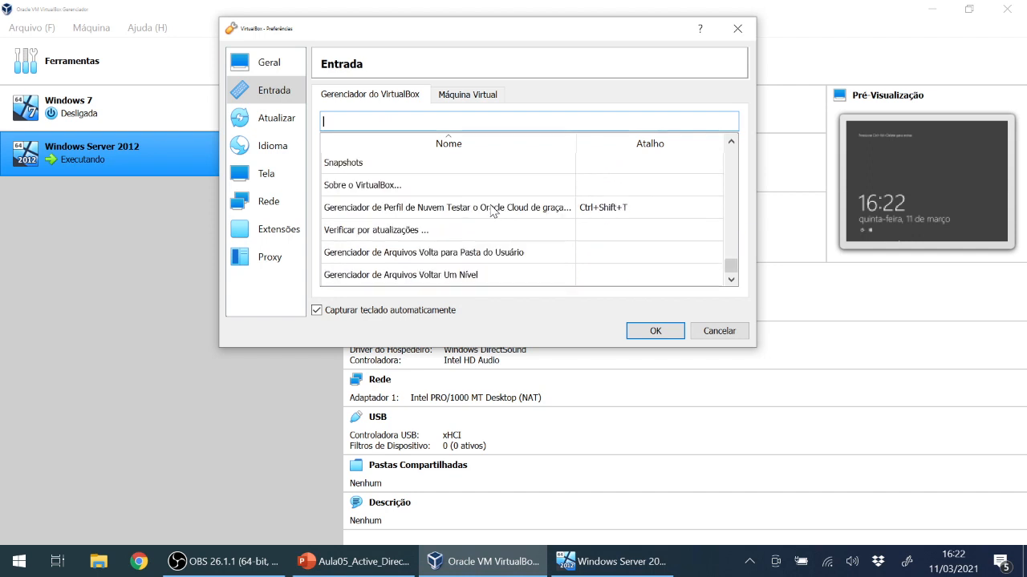
{"action": "scroll", "coordinate": [469, 195], "scroll_direction": "up", "scroll_amount": 8}
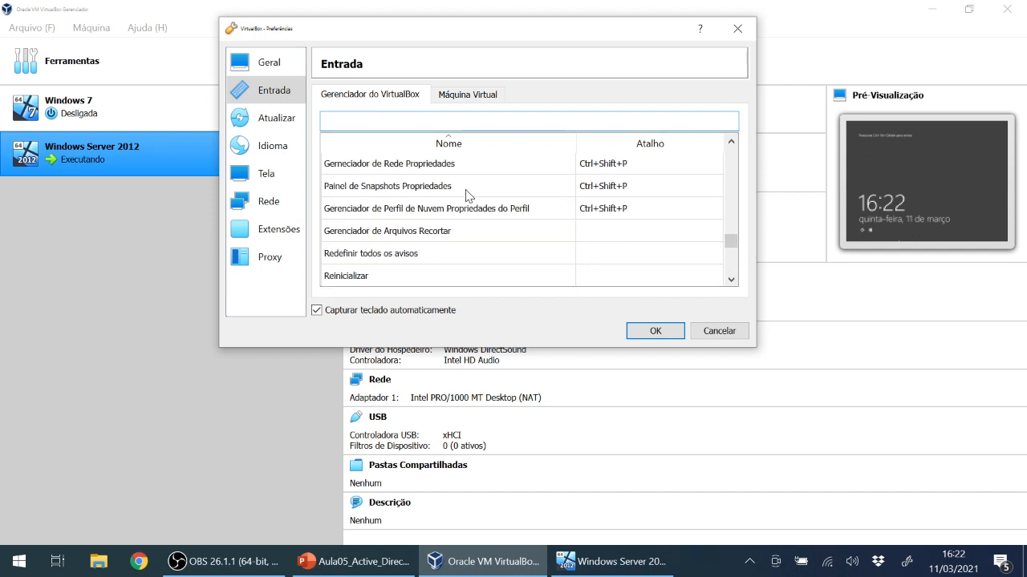
{"action": "scroll", "coordinate": [469, 197], "scroll_direction": "up", "scroll_amount": 5}
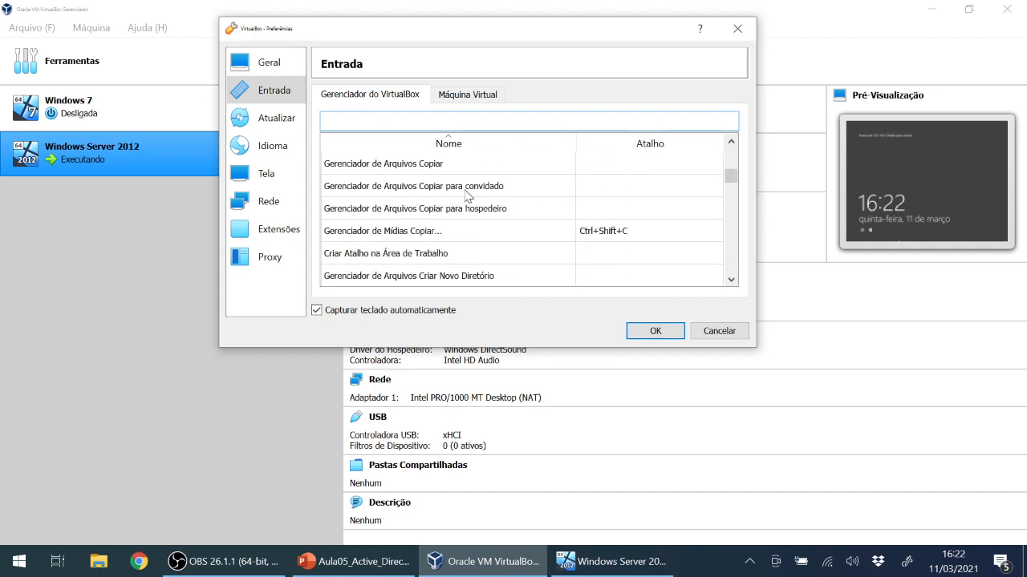
Return to the Máquina Virtual shortcuts and select Inserir Ctrl-Alt-Del, bound to Host+Del.
{"action": "left_click", "coordinate": [468, 94]}
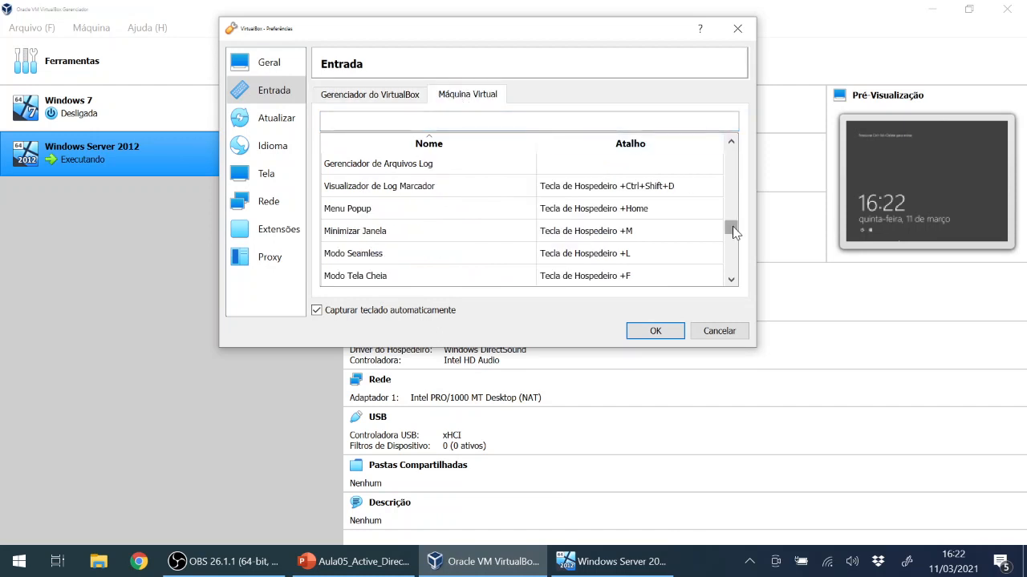
{"action": "scroll", "coordinate": [732, 229], "scroll_direction": "up", "scroll_amount": 6}
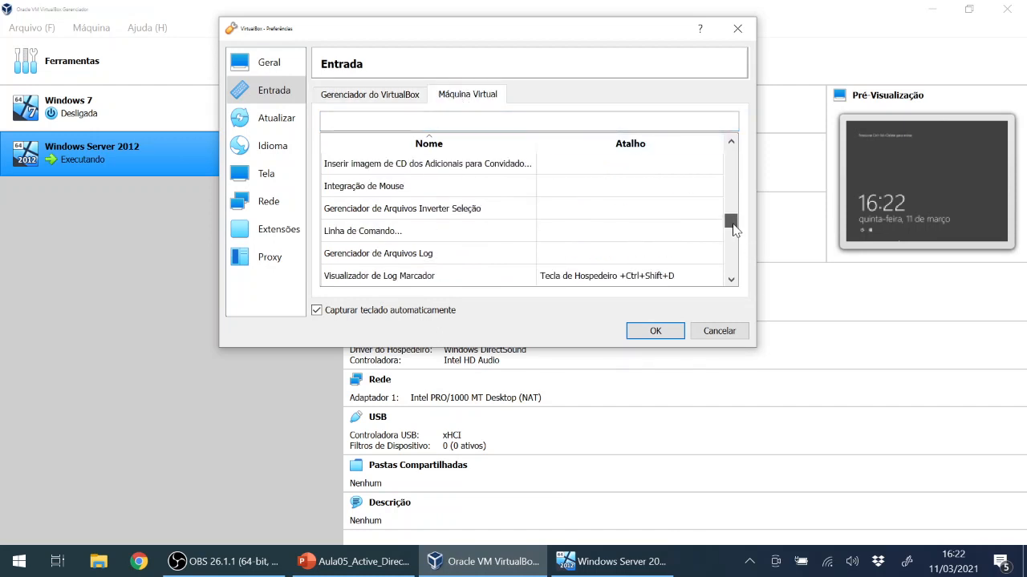
{"action": "scroll", "coordinate": [735, 227], "scroll_direction": "up", "scroll_amount": 1}
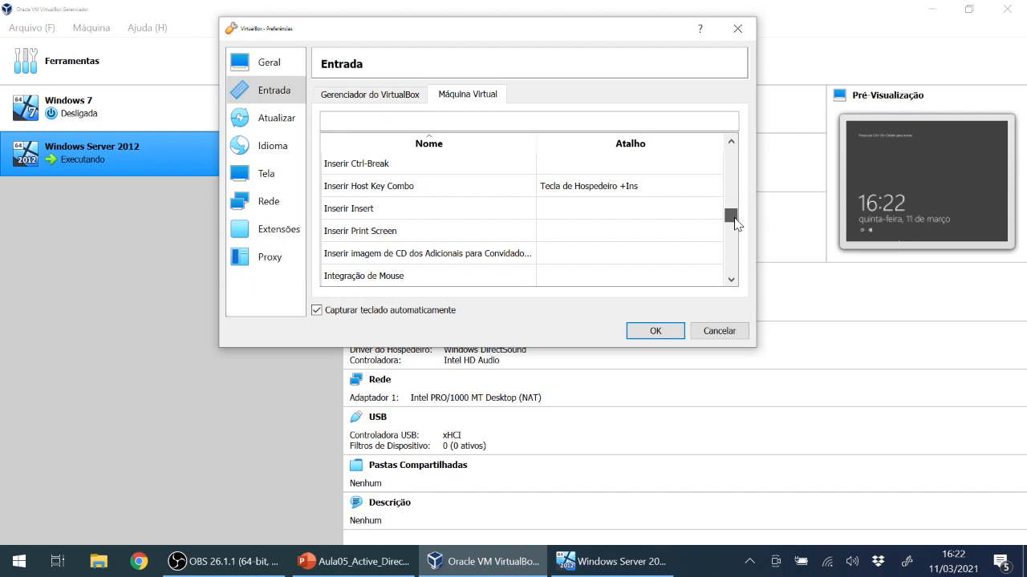
{"action": "scroll", "coordinate": [382, 212], "scroll_direction": "up", "scroll_amount": 2}
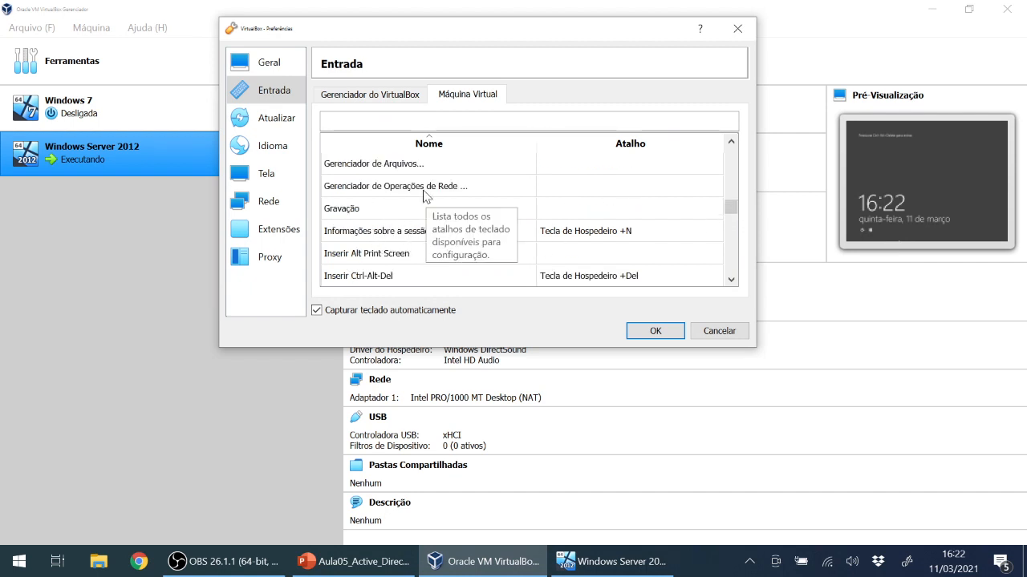
{"action": "scroll", "coordinate": [425, 196], "scroll_direction": "up", "scroll_amount": 1}
{"action": "scroll", "coordinate": [424, 197], "scroll_direction": "down", "scroll_amount": 2}
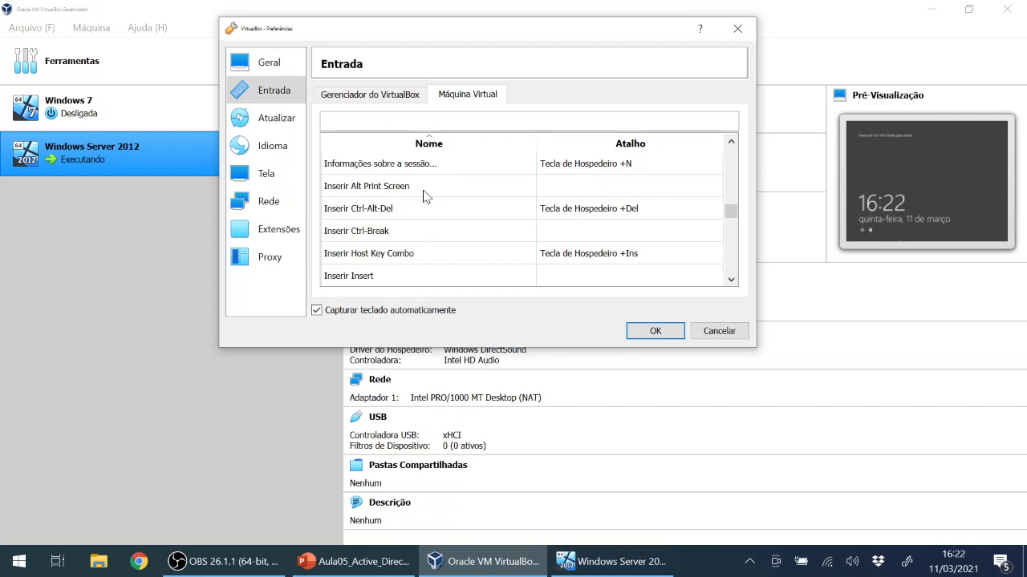
{"action": "left_click", "coordinate": [360, 211]}
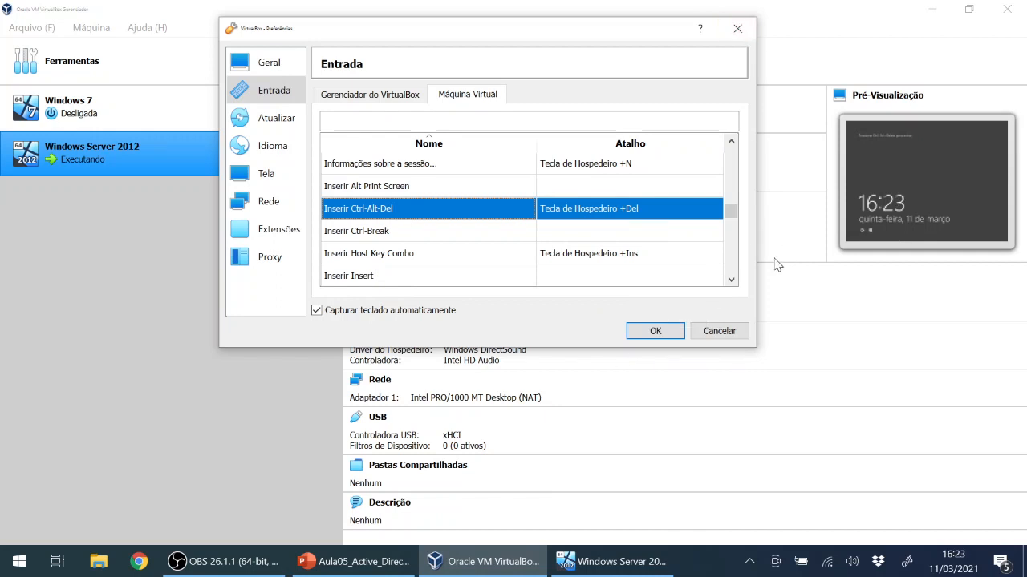
Cancel Preferences, then sign in to the VM as administrator using Host+Del and the account password.
{"action": "left_click", "coordinate": [718, 336]}
{"action": "left_click", "coordinate": [633, 571]}
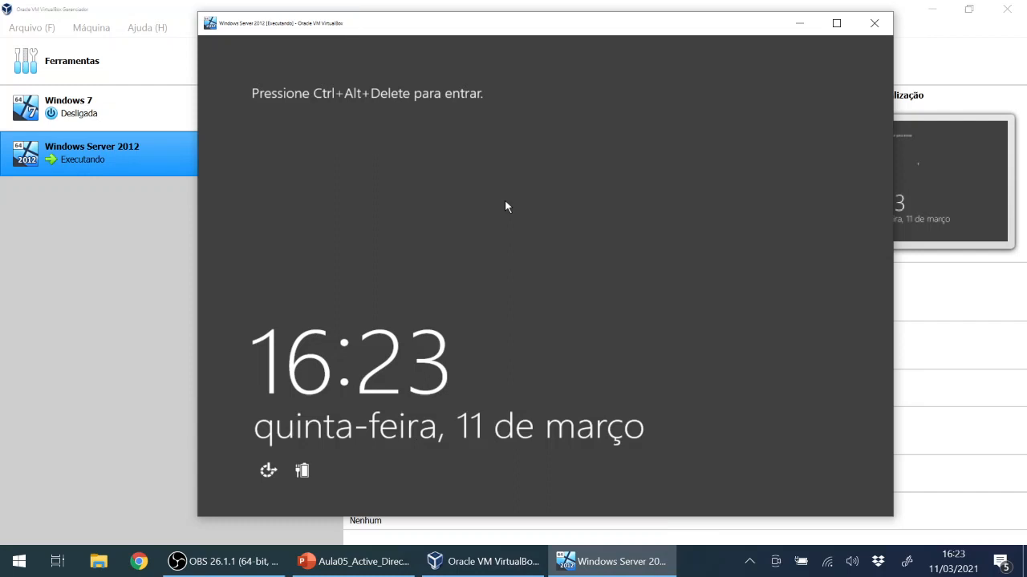
{"action": "key", "text": "ctrl+Delete"}
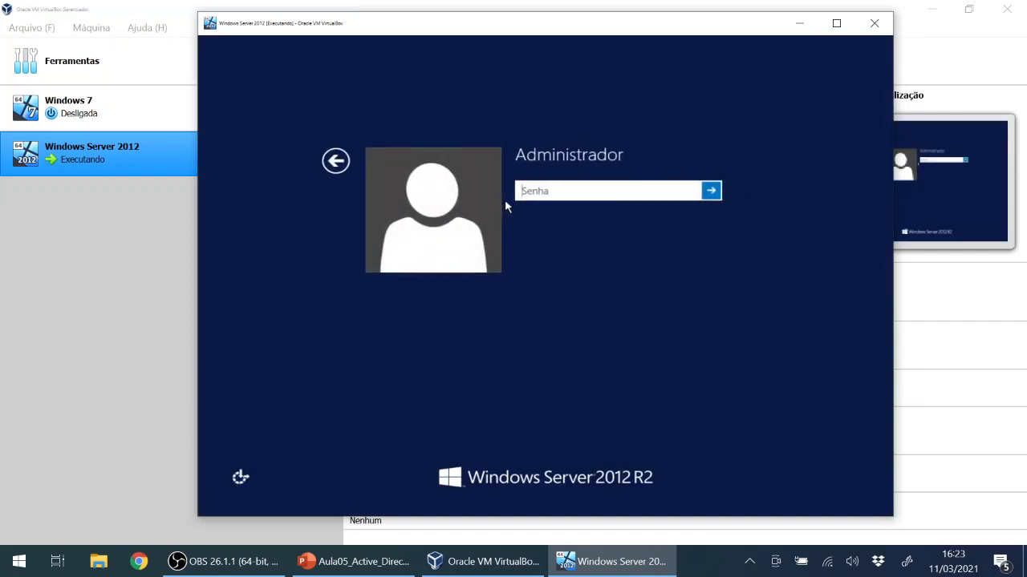
{"action": "type", "text": "•••••••••"}
{"action": "left_click", "coordinate": [711, 191]}
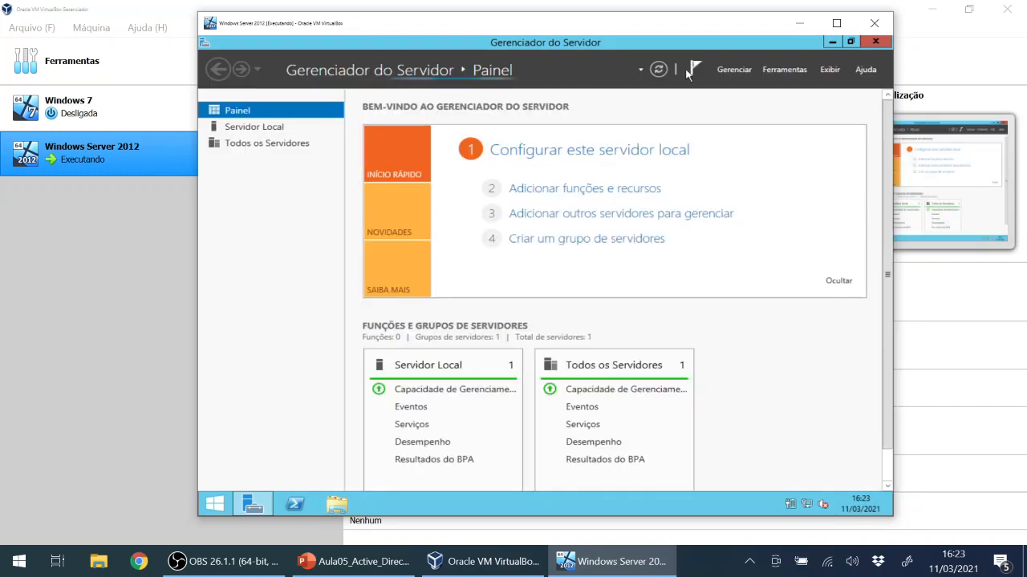
Close, reopen, and minimize Gerenciador do Servidor to reveal the Windows Server 2012 R2 desktop.
{"action": "left_click", "coordinate": [875, 42]}
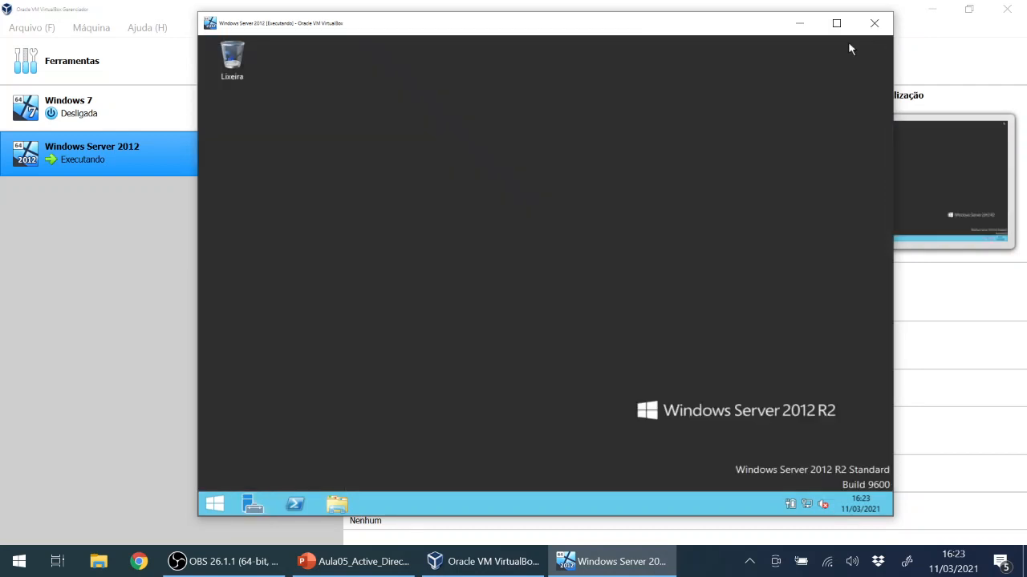
{"action": "left_click", "coordinate": [253, 506]}
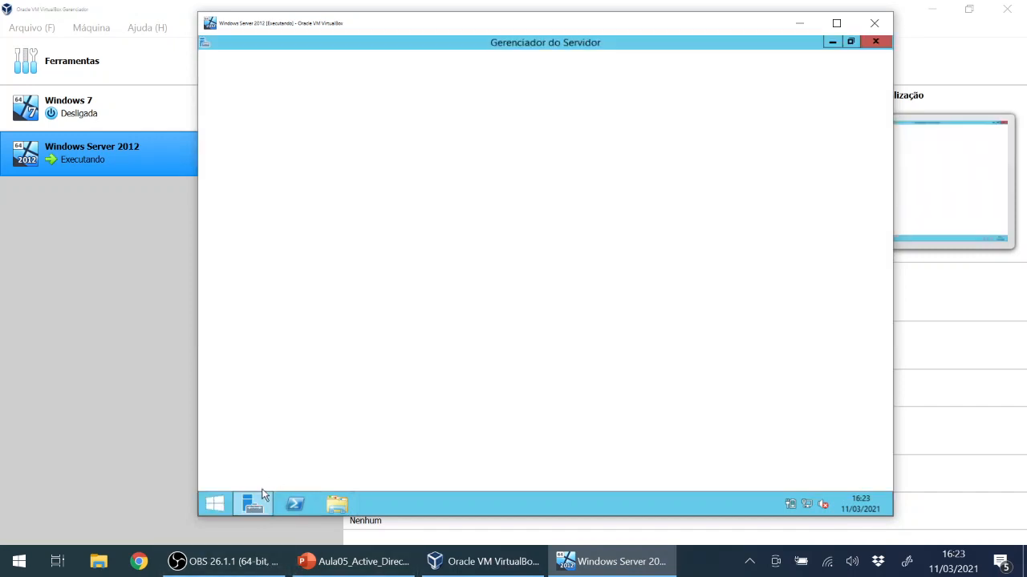
{"action": "mouse_move", "coordinate": [254, 505]}
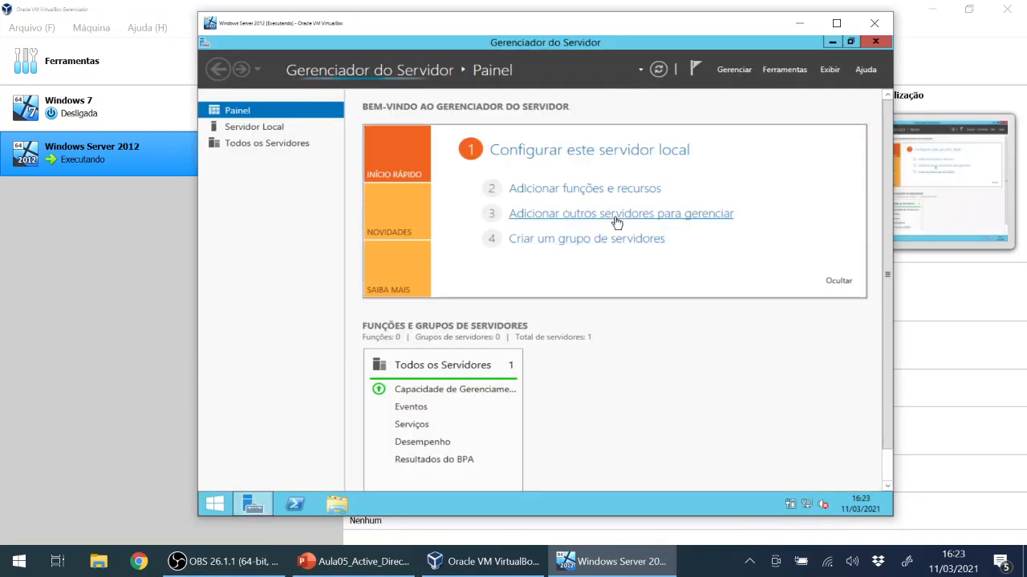
{"action": "left_click", "coordinate": [831, 42]}
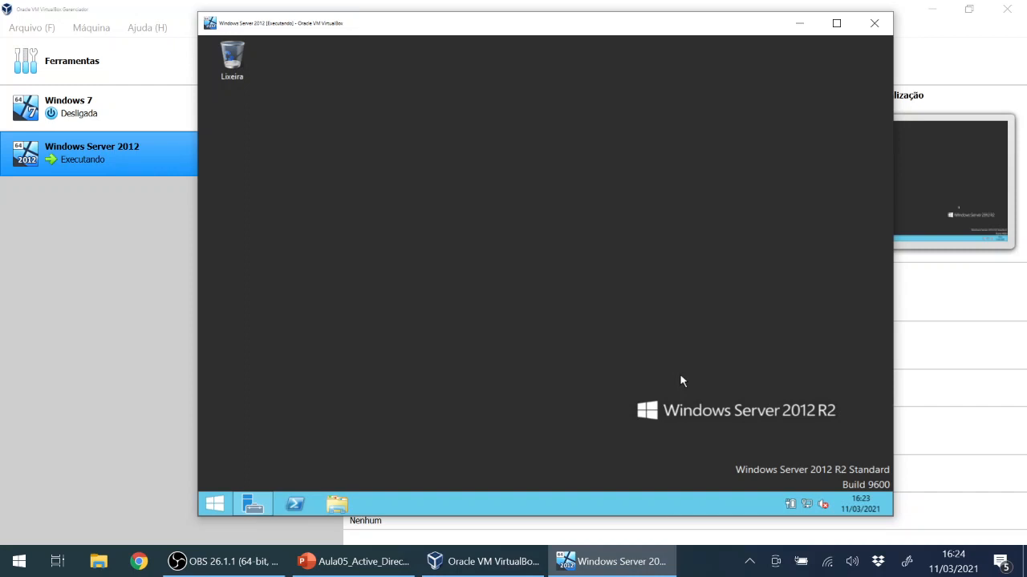
Open the Central de Rede e Compartilhamento from the guest's network tray icon menu.
{"action": "right_click", "coordinate": [808, 505]}
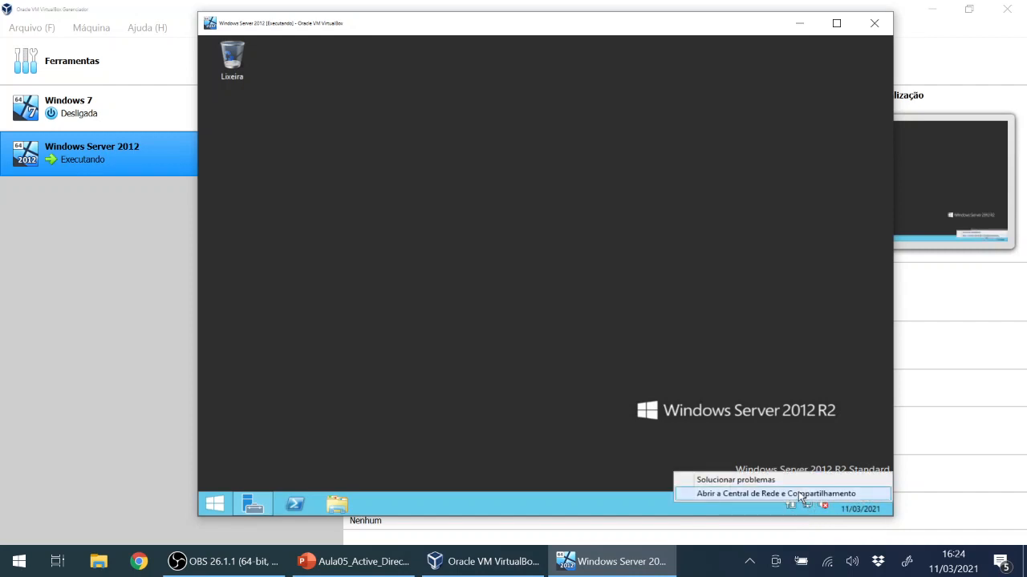
{"action": "left_click", "coordinate": [716, 372]}
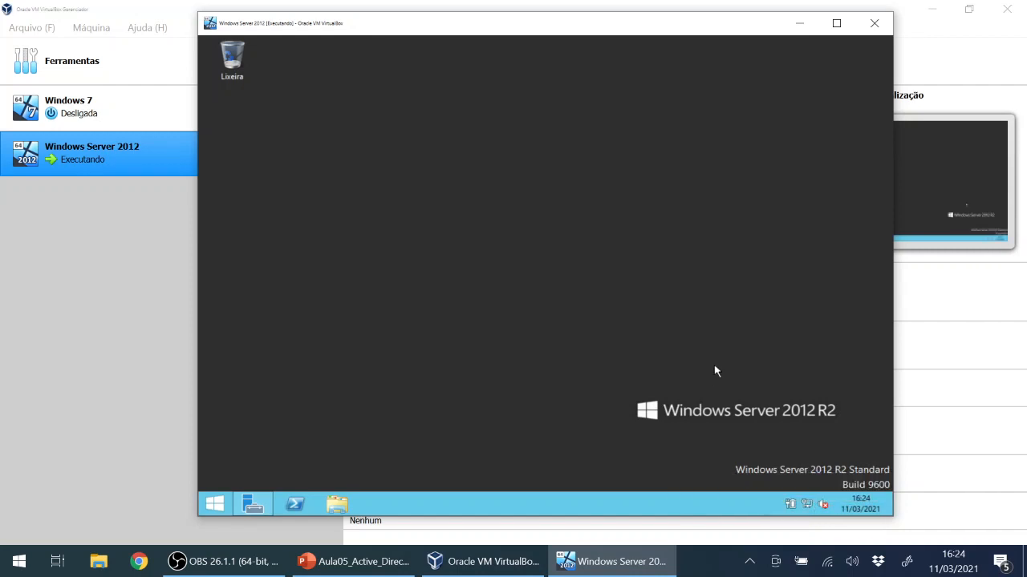
{"action": "right_click", "coordinate": [806, 504]}
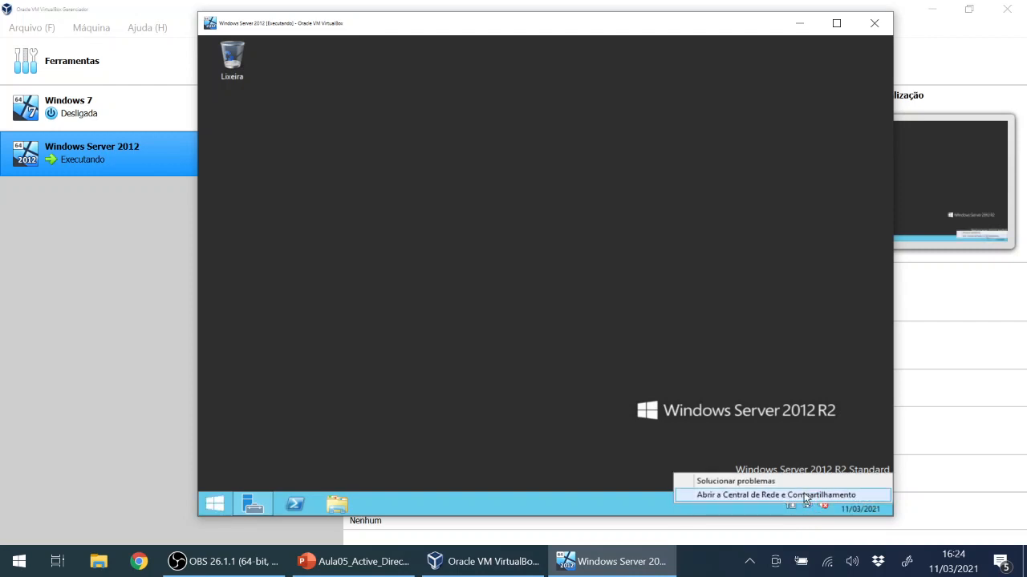
{"action": "left_click", "coordinate": [806, 496]}
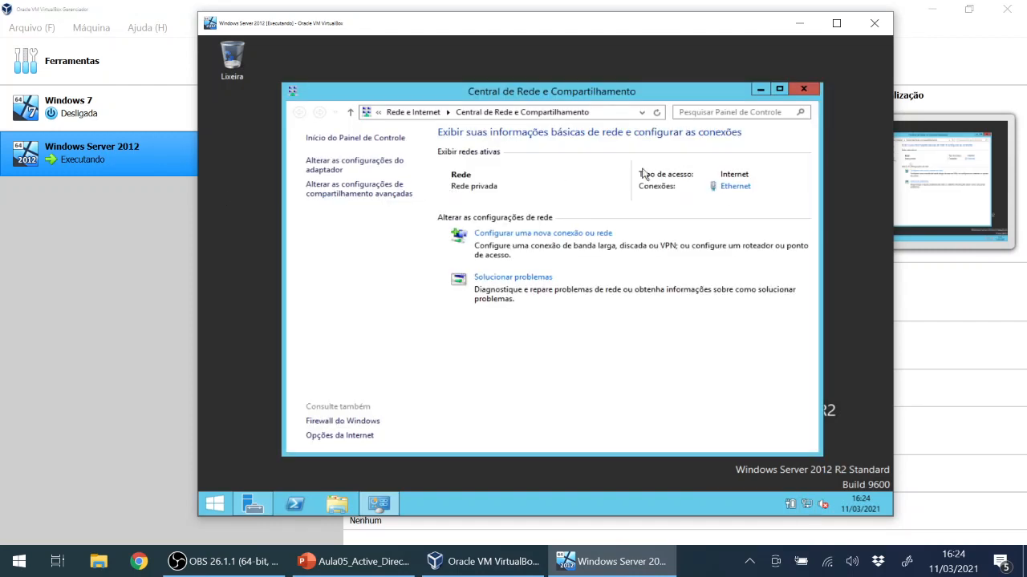
{"action": "left_click", "coordinate": [732, 189]}
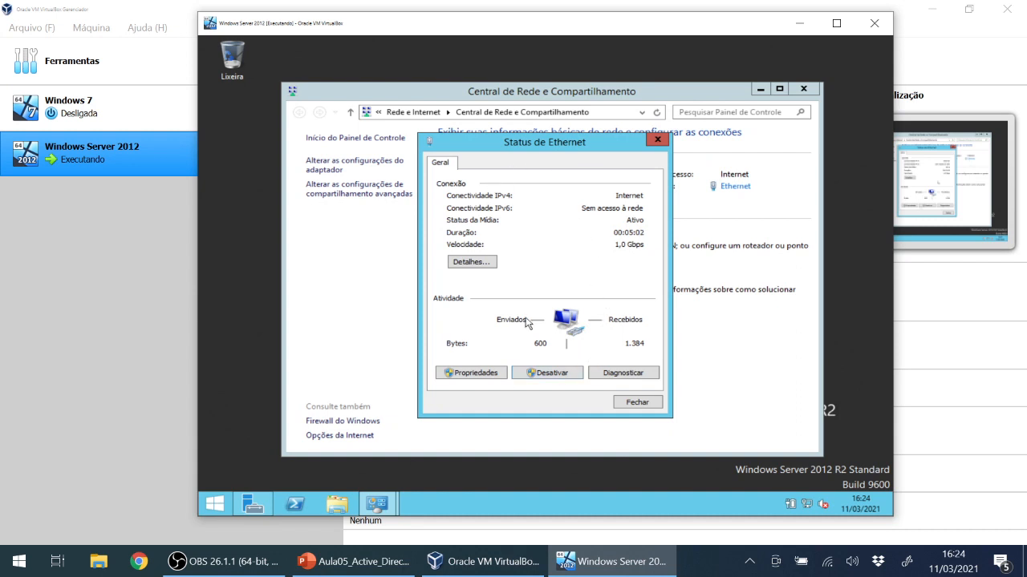
{"action": "left_click_drag", "start_coordinate": [574, 136], "coordinate": [572, 115]}
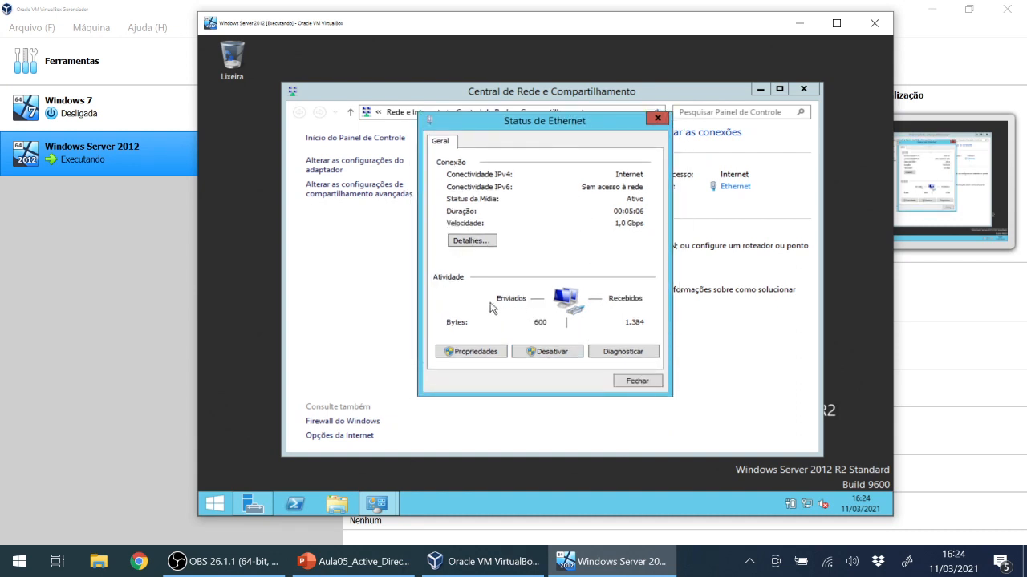
{"action": "left_click", "coordinate": [474, 353]}
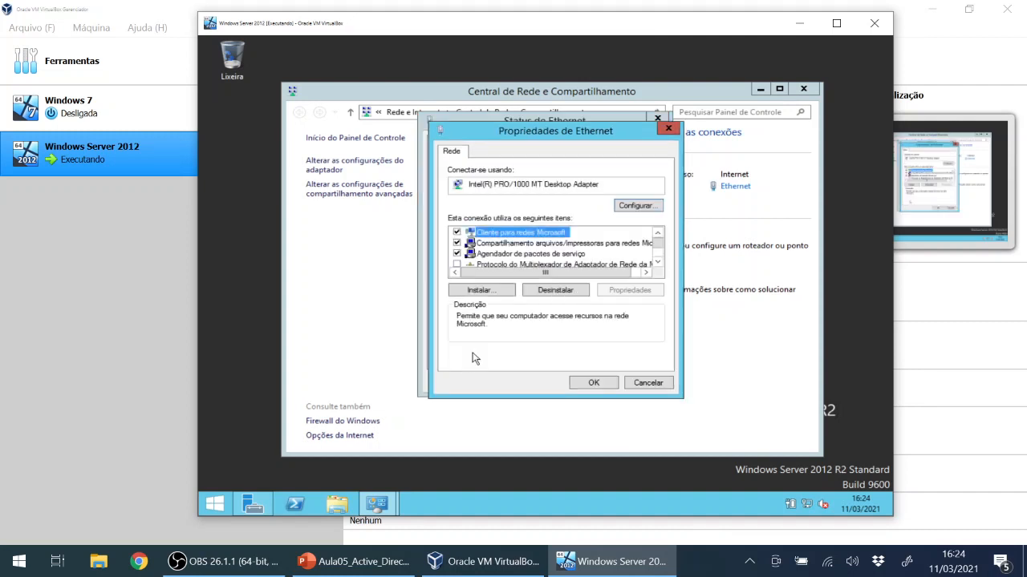
{"action": "left_click", "coordinate": [658, 262]}
{"action": "left_click", "coordinate": [658, 262]}
{"action": "left_click", "coordinate": [658, 262]}
{"action": "left_click", "coordinate": [658, 262]}
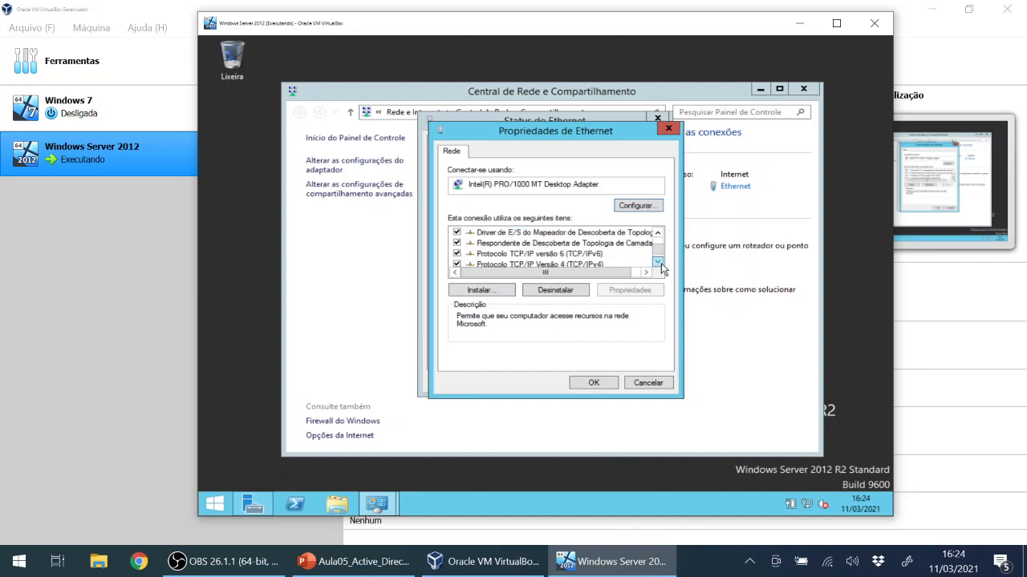
{"action": "left_click", "coordinate": [658, 262]}
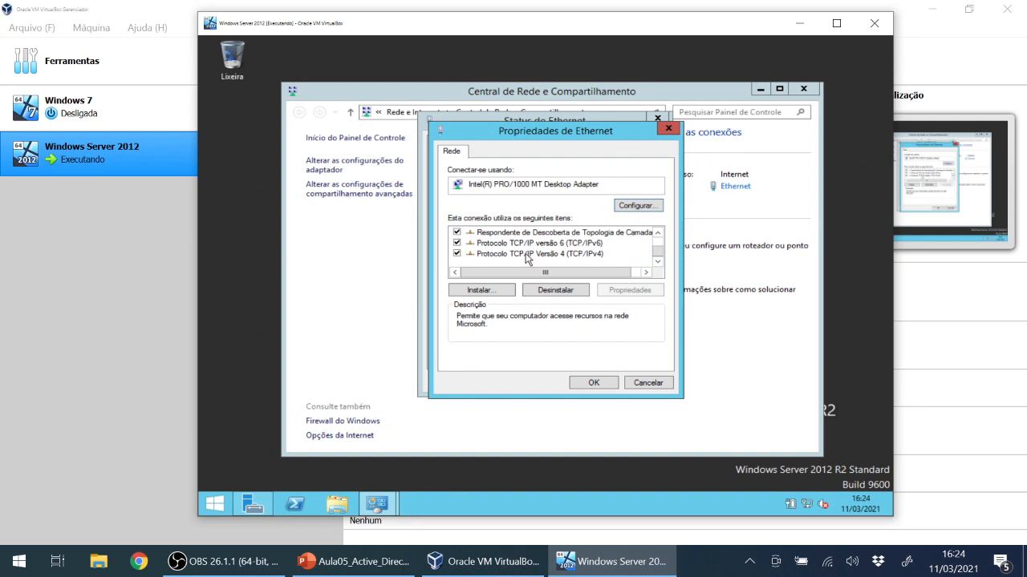
{"action": "left_click", "coordinate": [571, 256]}
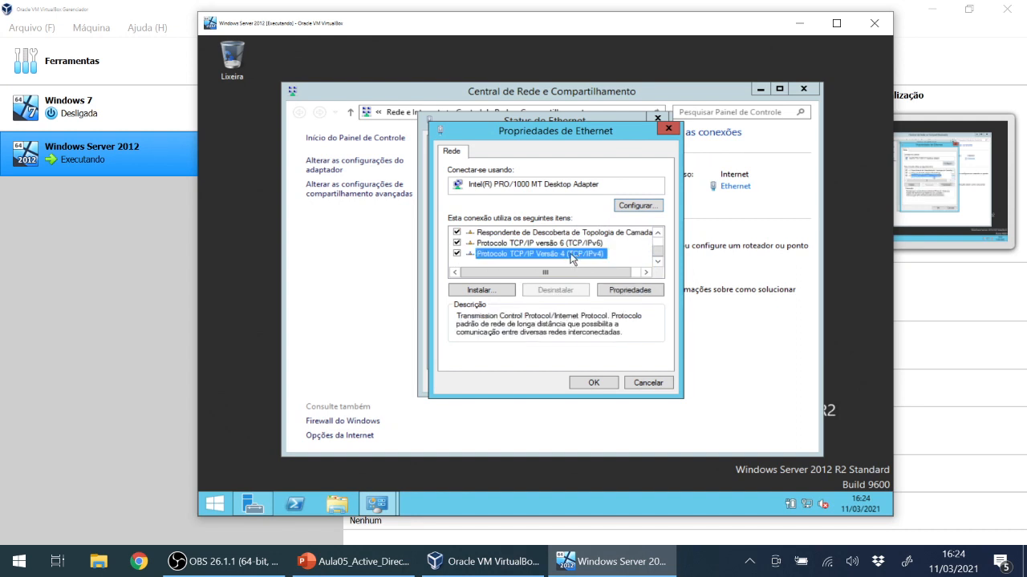
{"action": "left_click_drag", "start_coordinate": [660, 253], "coordinate": [660, 243]}
{"action": "left_click", "coordinate": [652, 383]}
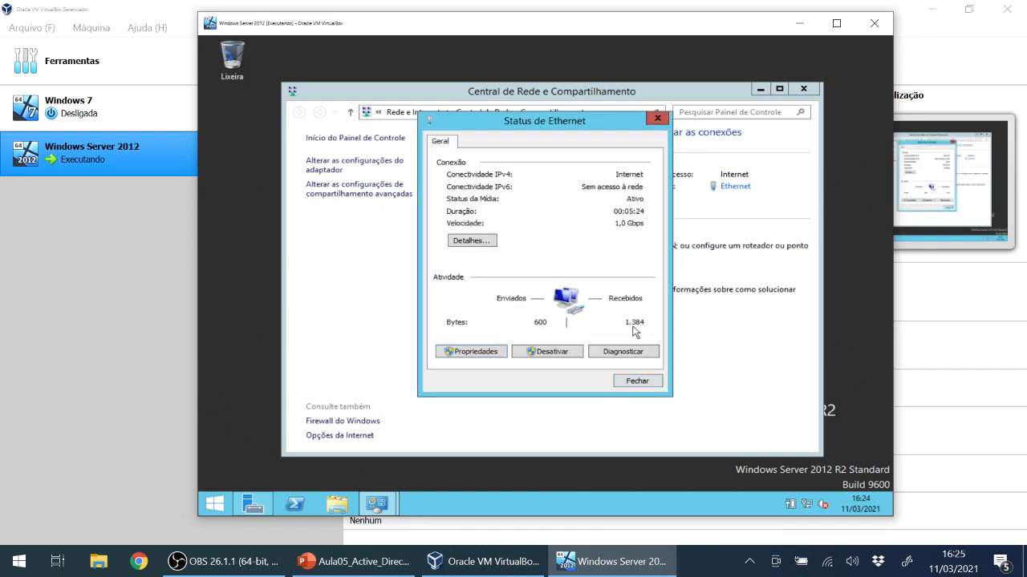
{"action": "left_click", "coordinate": [490, 353]}
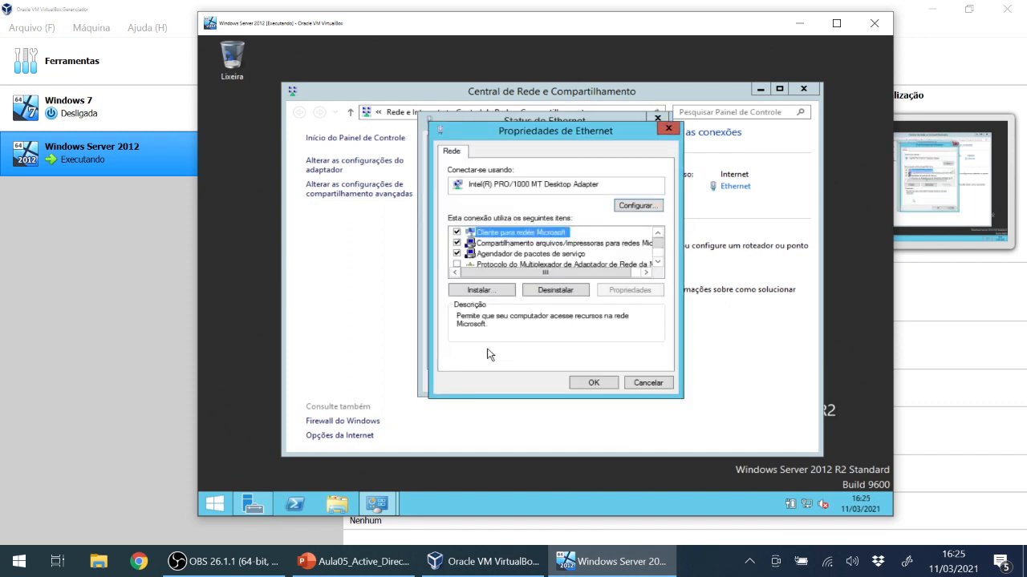
{"action": "left_click", "coordinate": [657, 264]}
{"action": "left_click", "coordinate": [658, 264]}
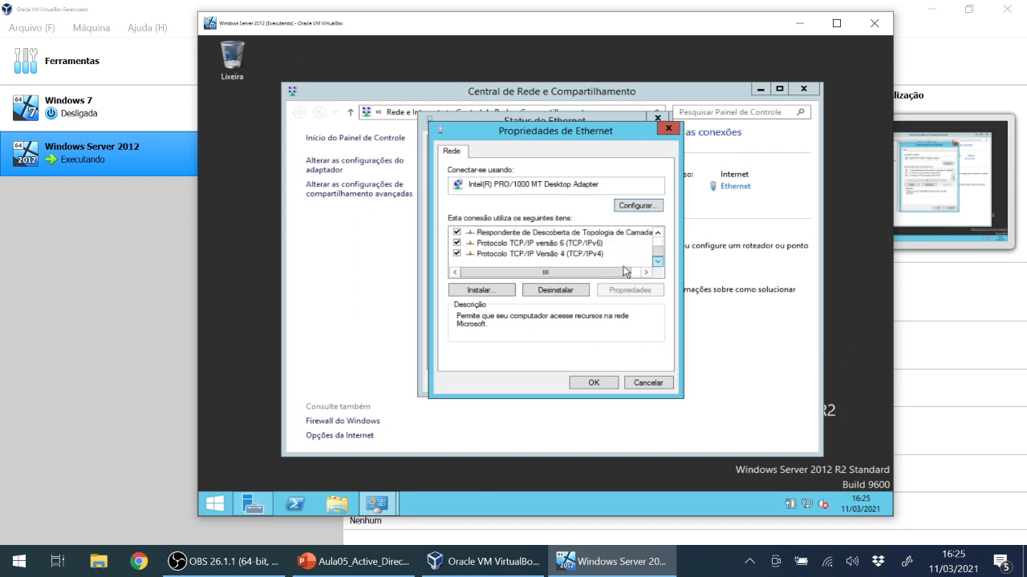
{"action": "left_click", "coordinate": [540, 255]}
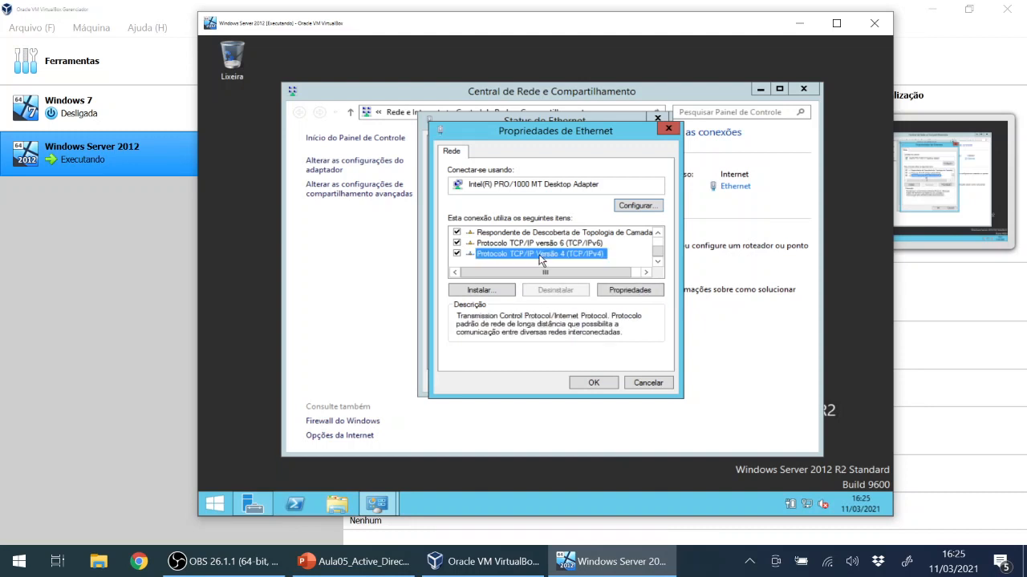
{"action": "left_click", "coordinate": [635, 294]}
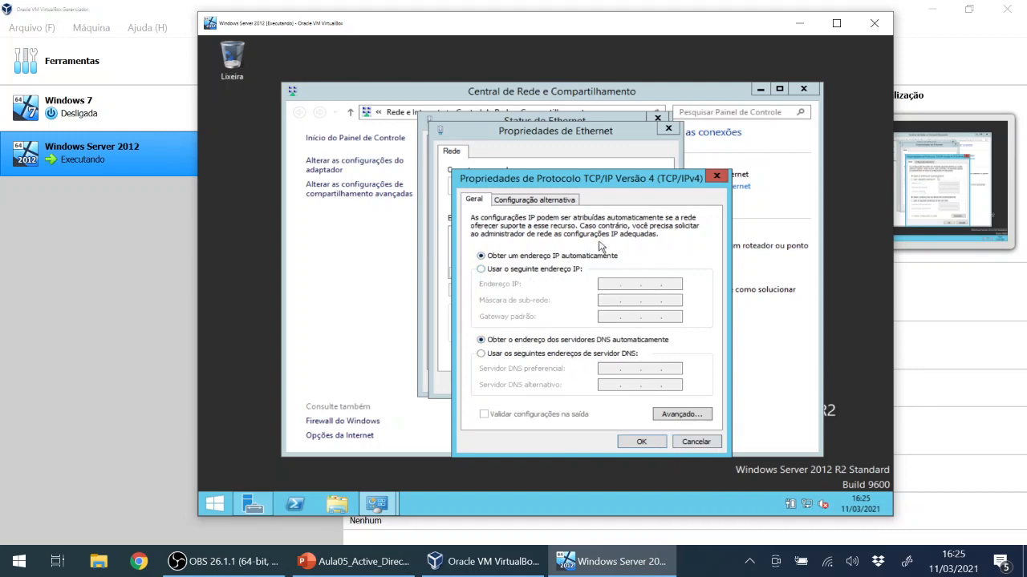
{"action": "left_click", "coordinate": [695, 442]}
{"action": "left_click", "coordinate": [658, 386]}
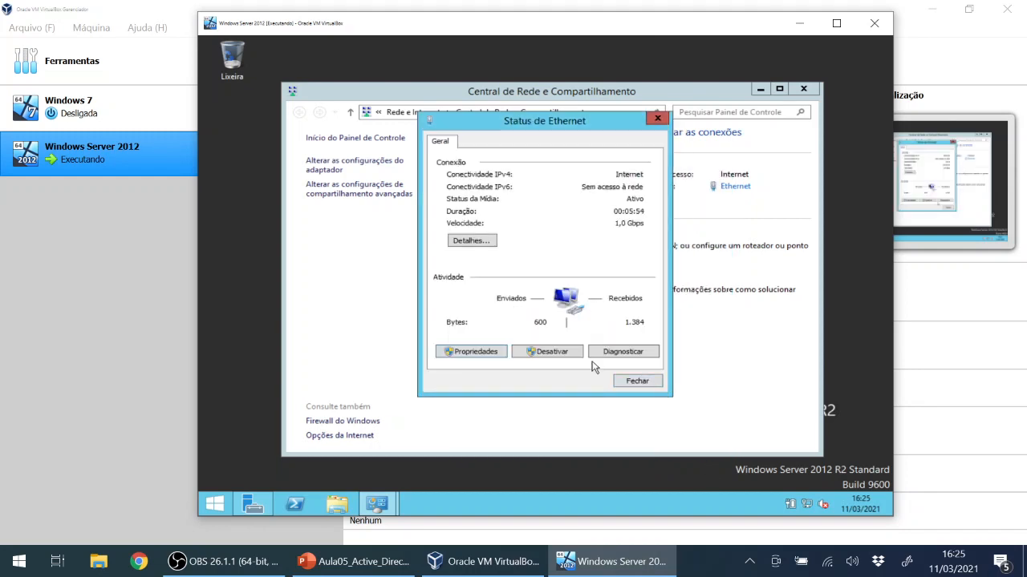
Show the guest connection's Detalhes, listing IPv4 10.0.2.15 and DNS 192.168.100.1.
{"action": "left_click", "coordinate": [467, 241]}
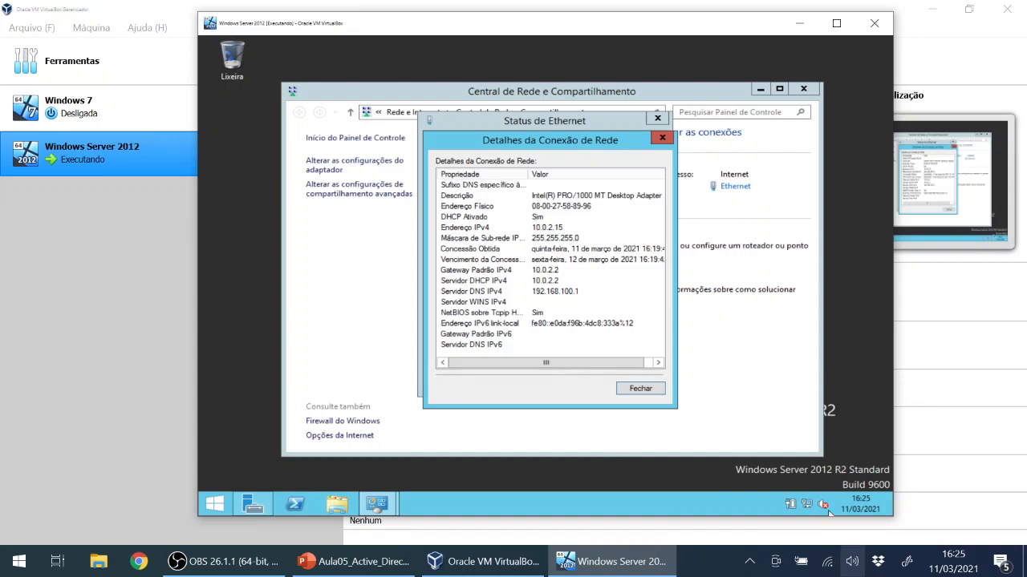
{"action": "mouse_move", "coordinate": [827, 565]}
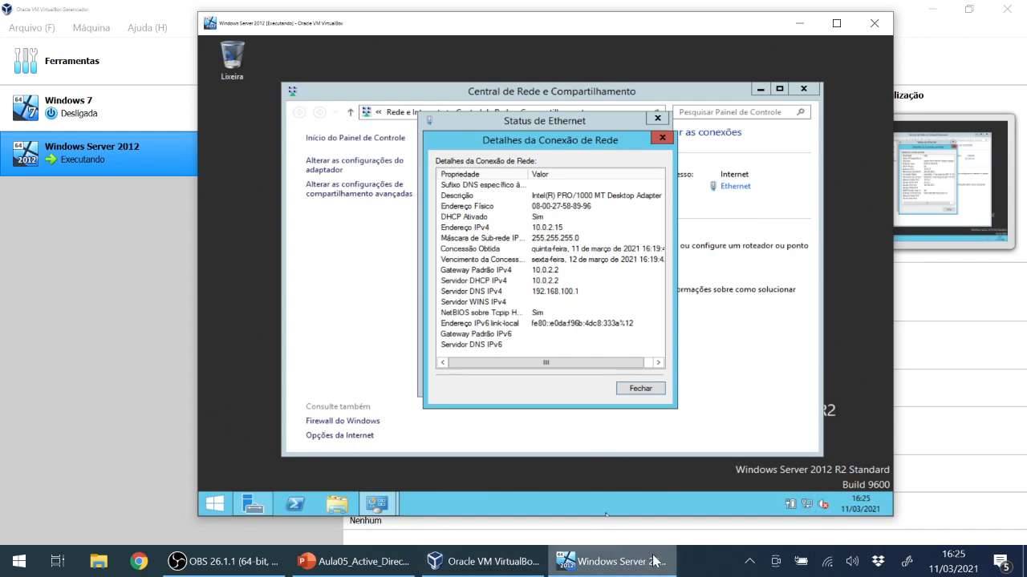
{"action": "left_click", "coordinate": [688, 568]}
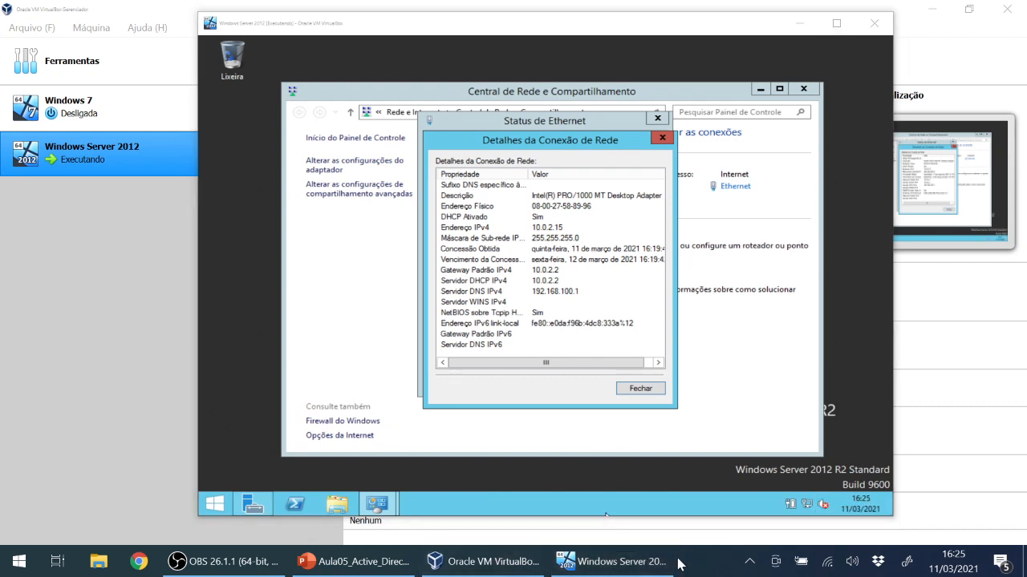
Launch the host's Command Prompt through Run with cmd, after a mistyped cms, and begin typing ipconfig.
{"action": "key", "text": "super+r"}
{"action": "type", "text": "cms"}
{"action": "key", "text": "Return"}
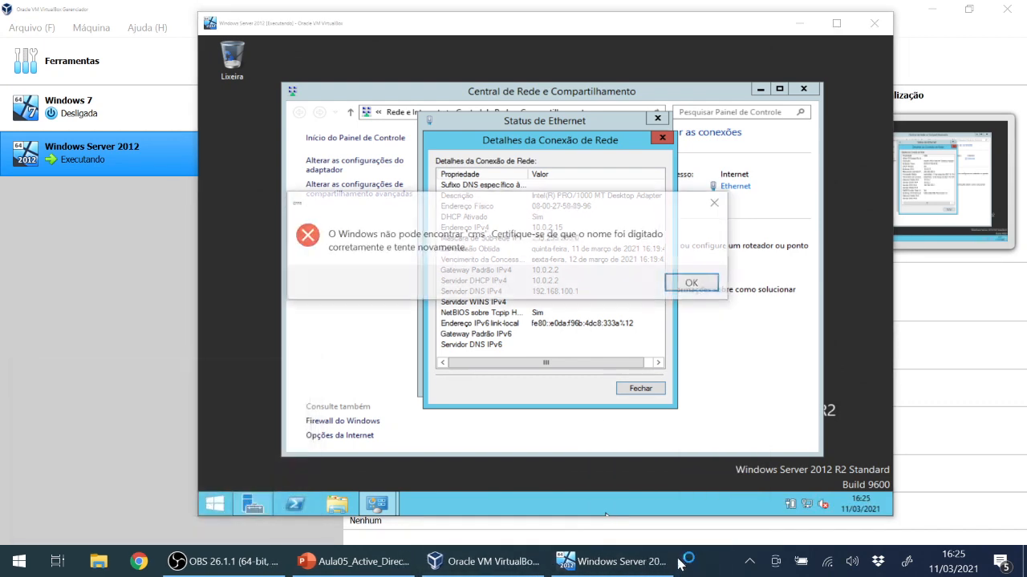
{"action": "key", "text": "Return"}
{"action": "type", "text": "cmd"}
{"action": "key", "text": "Return"}
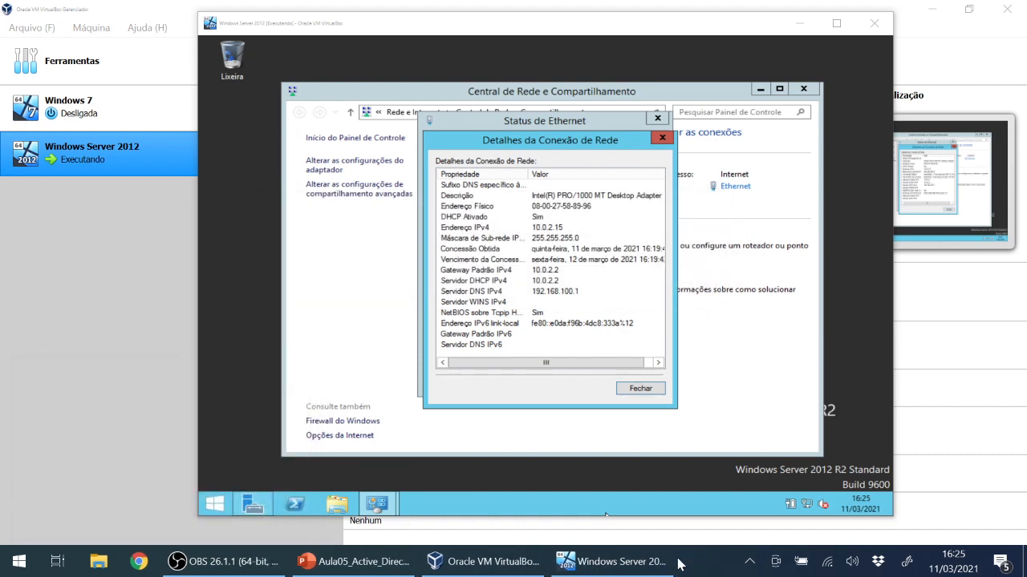
{"action": "type", "text": "ipconfig"}
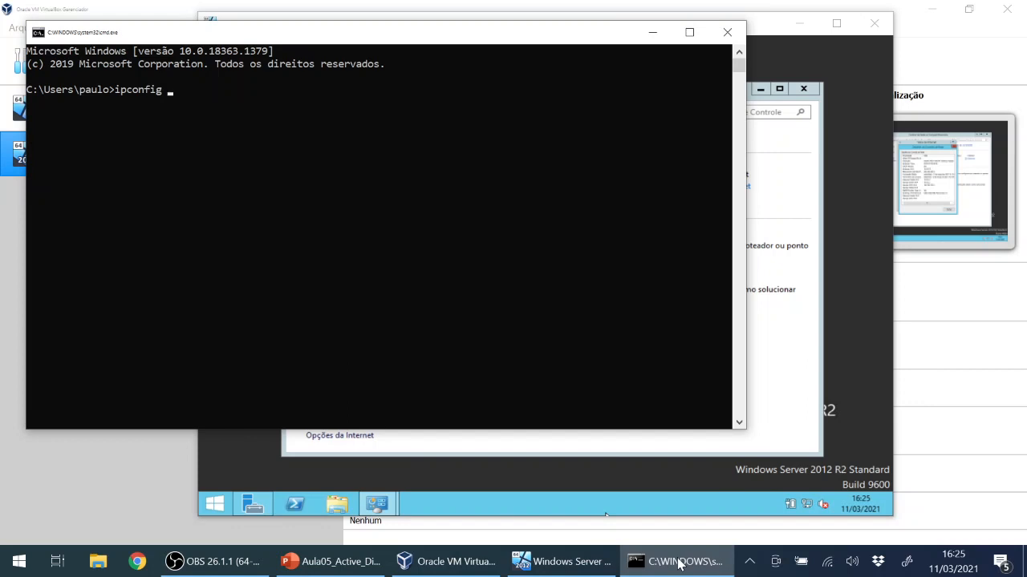
Run ipconfig to read the host Wi-Fi IPv4 192.168.100.128, then close the console.
{"action": "key", "text": "Return"}
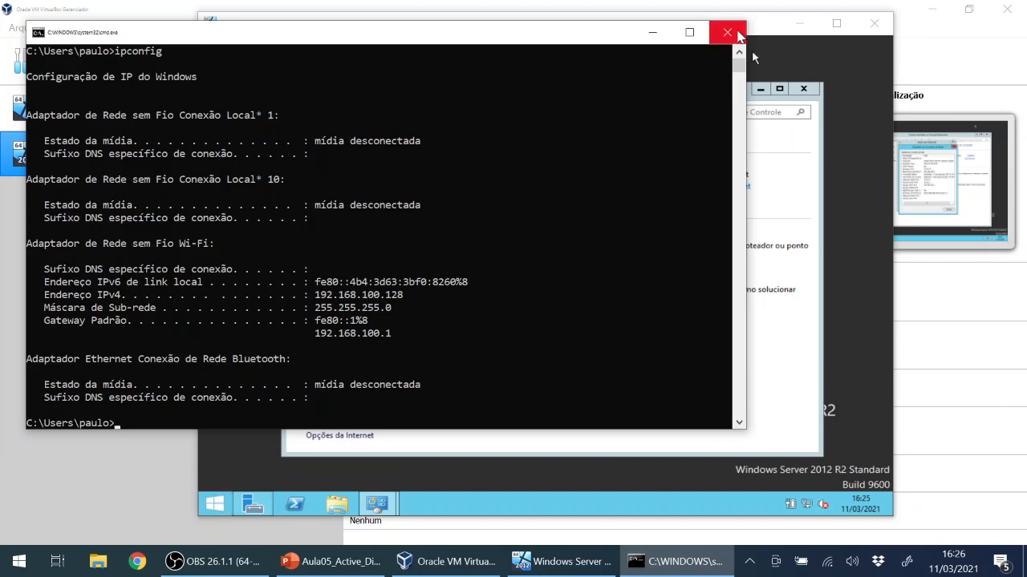
{"action": "left_click", "coordinate": [738, 34]}
Point out the Servidor DHCP IPv4 and Servidor DNS IPv4 entries in the connection details.
{"action": "left_click", "coordinate": [541, 282]}
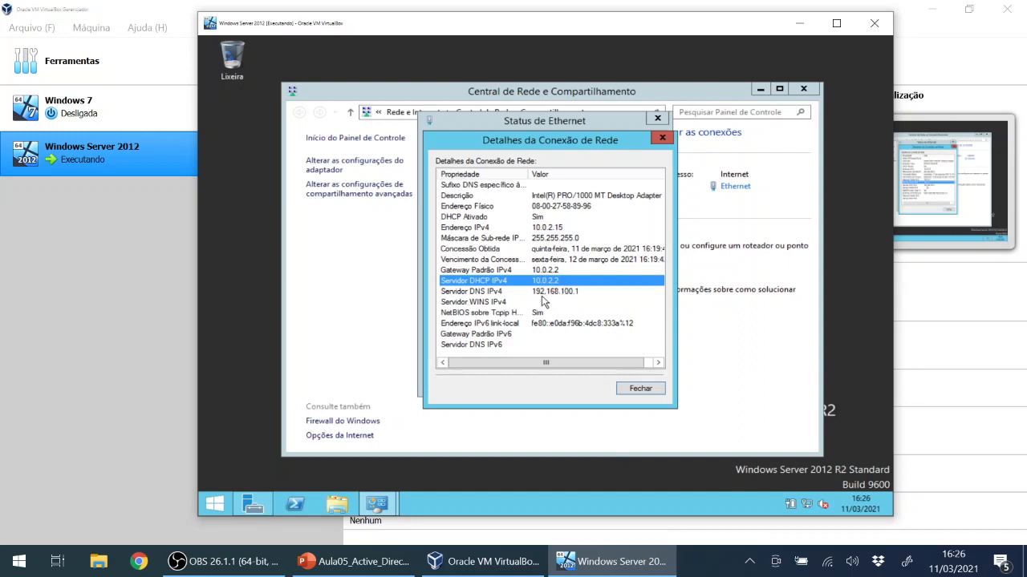
{"action": "left_click", "coordinate": [543, 293]}
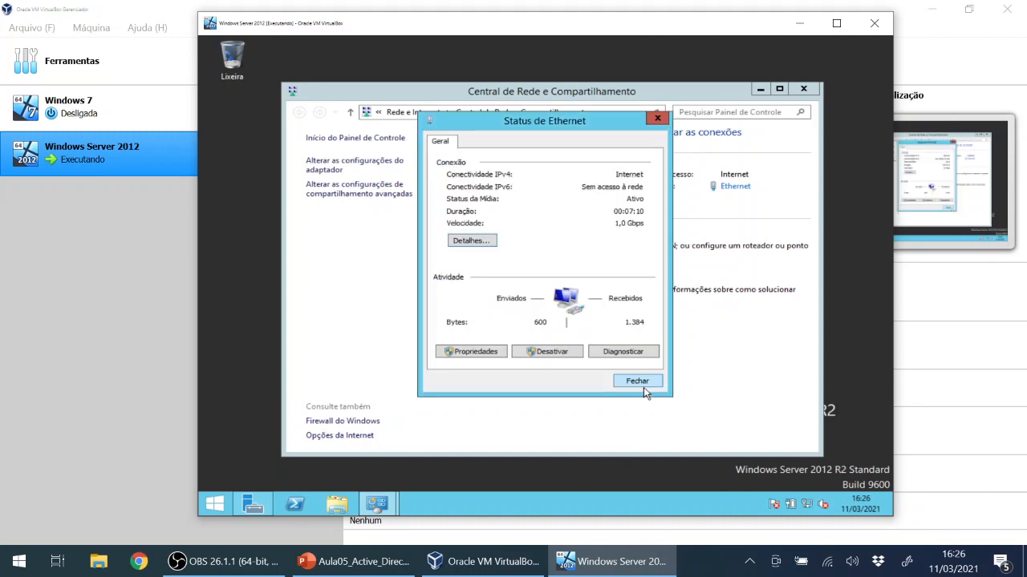
Open the Ethernet adapter's TCP/IPv4 properties and choose 'Usar o seguinte endereço IP'.
{"action": "left_click", "coordinate": [641, 389]}
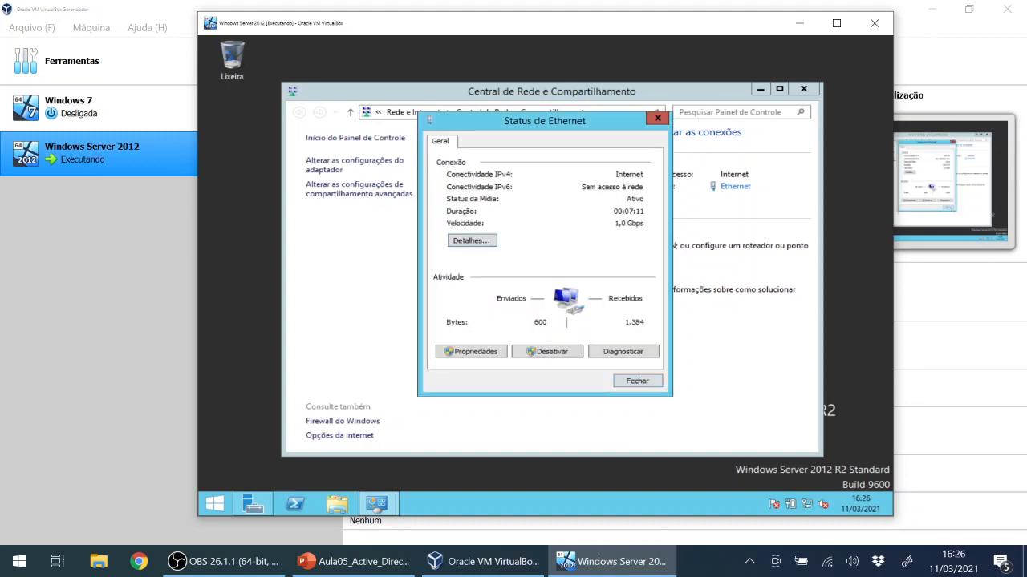
{"action": "left_click", "coordinate": [488, 352]}
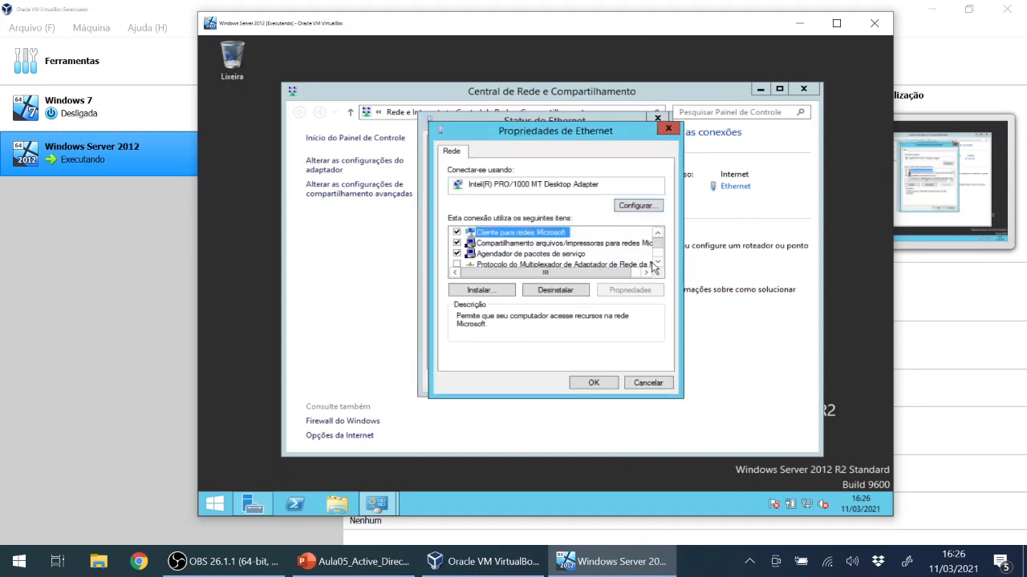
{"action": "left_click", "coordinate": [658, 263]}
{"action": "scroll", "coordinate": [660, 266], "scroll_direction": "down", "scroll_amount": 2}
{"action": "left_click", "coordinate": [537, 255]}
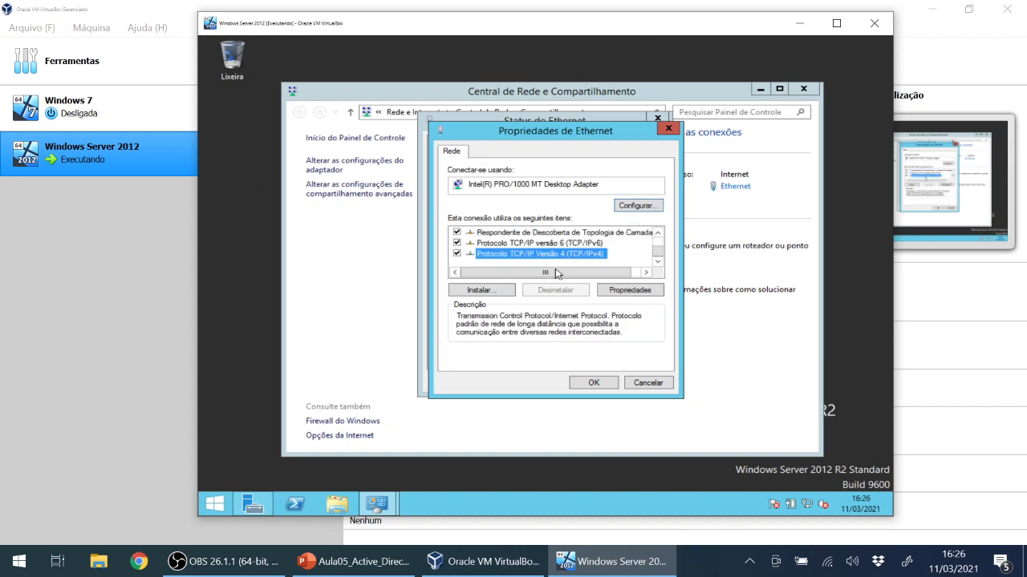
{"action": "left_click", "coordinate": [628, 291]}
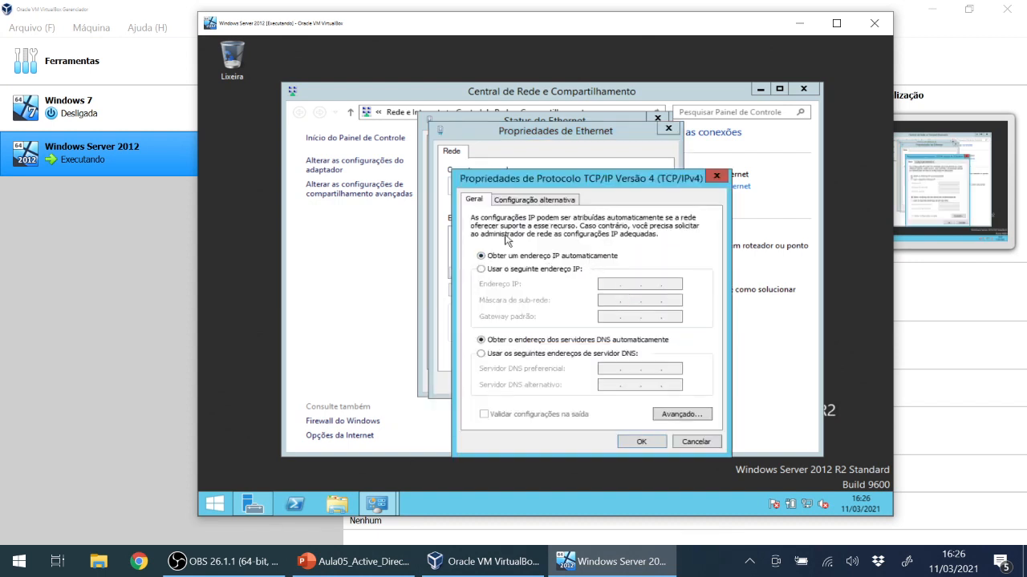
{"action": "left_click", "coordinate": [537, 273]}
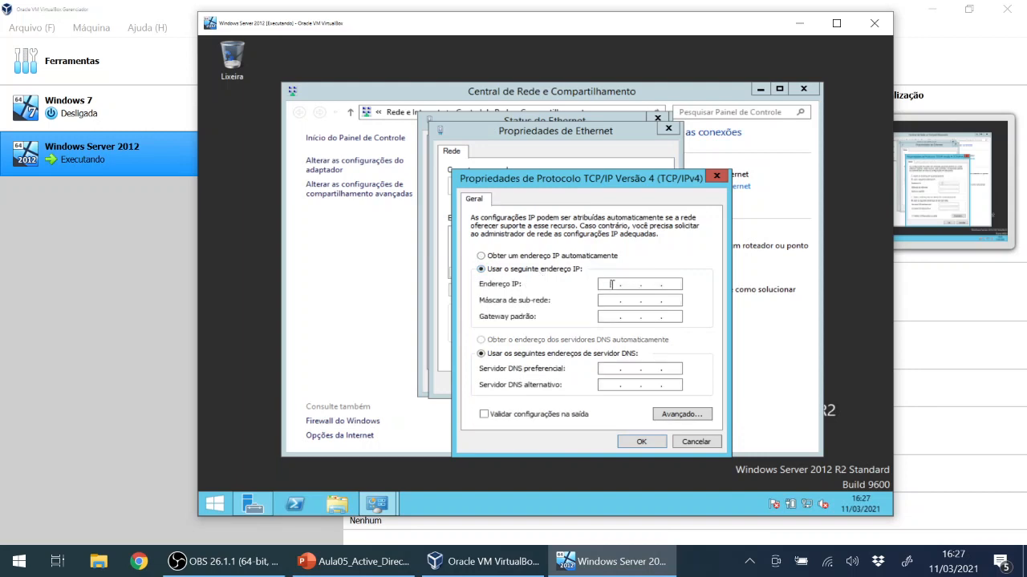
Enter IP 192.168.0.254, mask 255.255.255.0 and gateway 192.168.0.1, then confirm with OK.
{"action": "left_click", "coordinate": [612, 284]}
{"action": "type", "text": "192 . 168 . 0 ."}
{"action": "type", "text": "254"}
{"action": "key", "text": "Tab"}
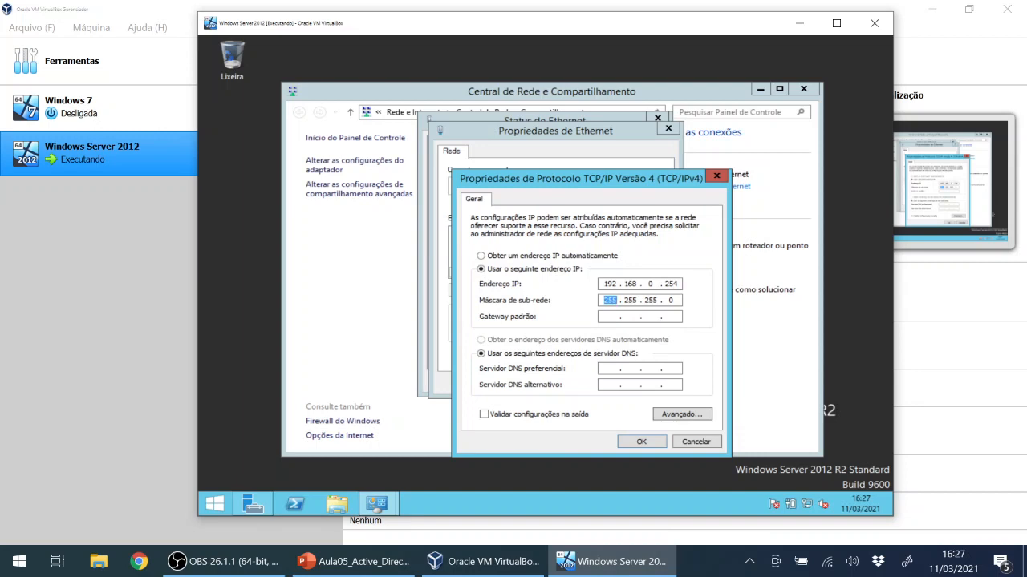
{"action": "key", "text": "Tab"}
{"action": "type", "text": "192 . 168 . 0 ."}
{"action": "key", "text": "Tab"}
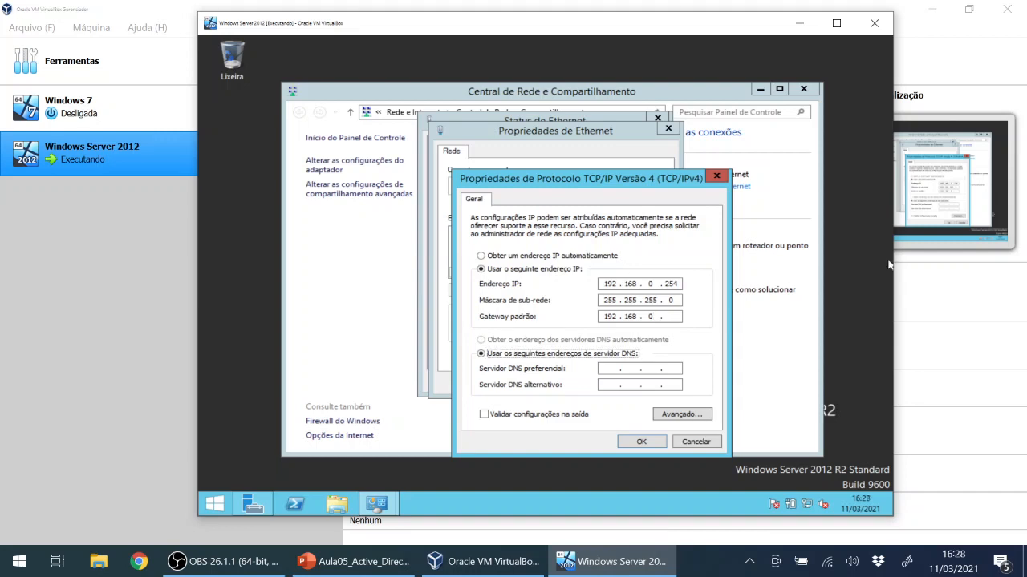
{"action": "left_click", "coordinate": [676, 317]}
{"action": "type", "text": "1"}
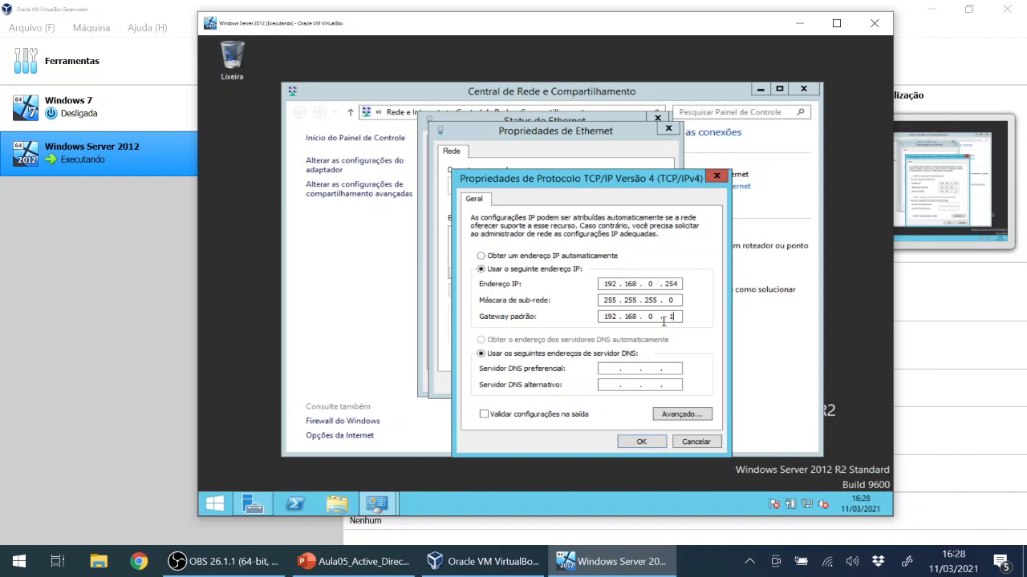
{"action": "left_click", "coordinate": [646, 442]}
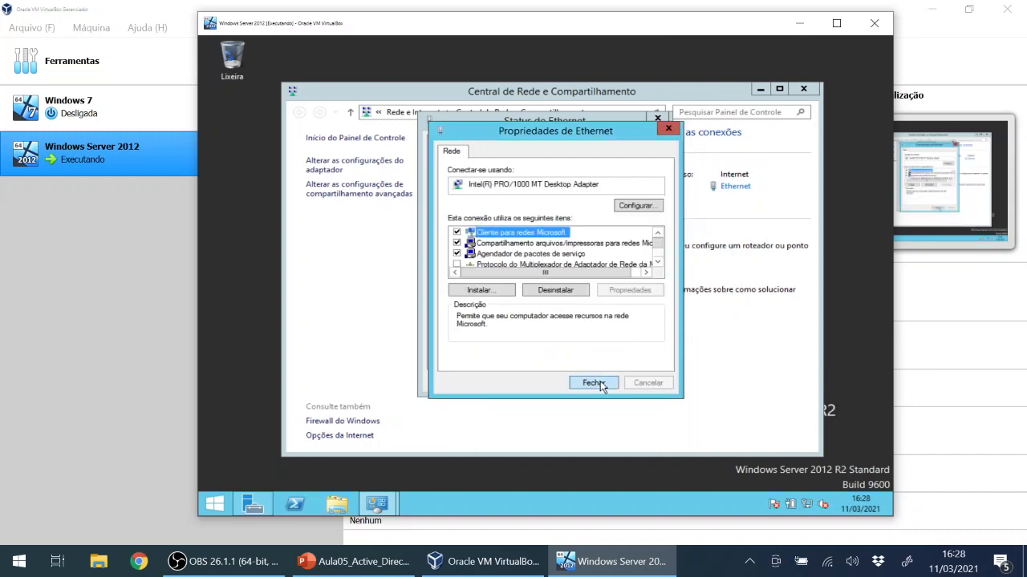
Close the Ethernet properties, Ethernet status and Network and Sharing Center windows.
{"action": "left_click", "coordinate": [594, 383]}
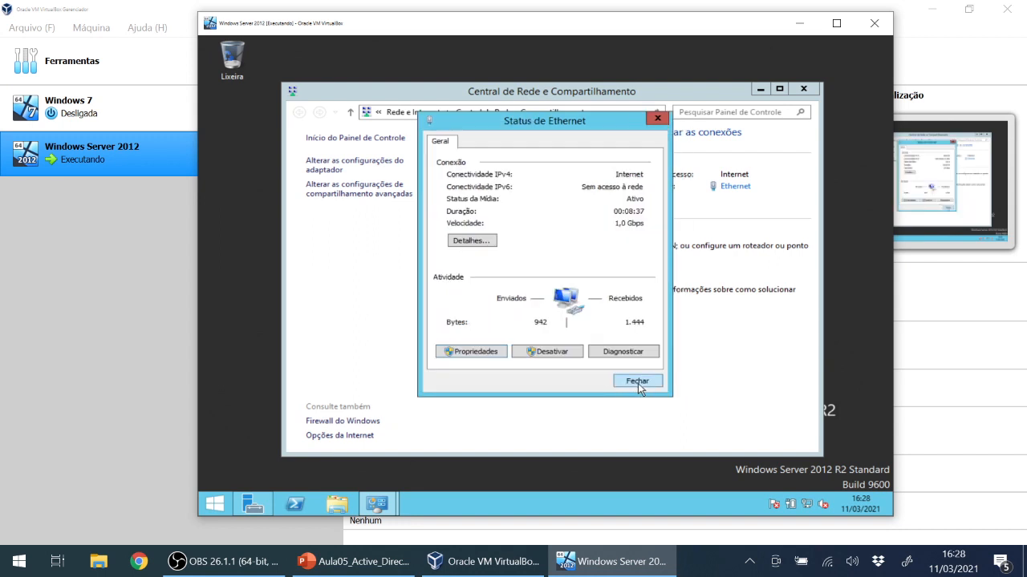
{"action": "left_click", "coordinate": [637, 382]}
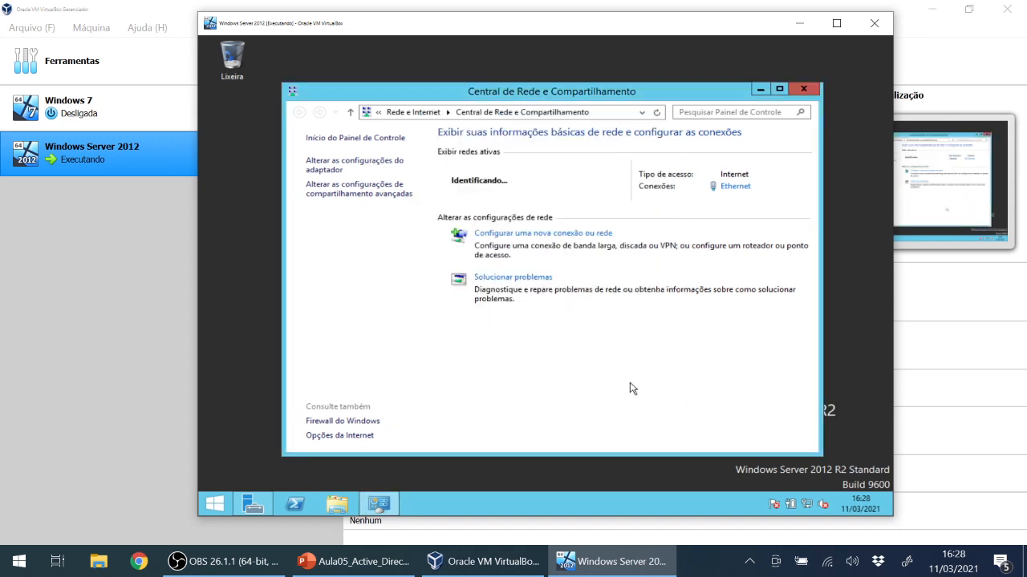
{"action": "left_click", "coordinate": [815, 95]}
Browse Control Panel's User Accounts briefly, then return to the bare server desktop.
{"action": "left_click", "coordinate": [215, 504]}
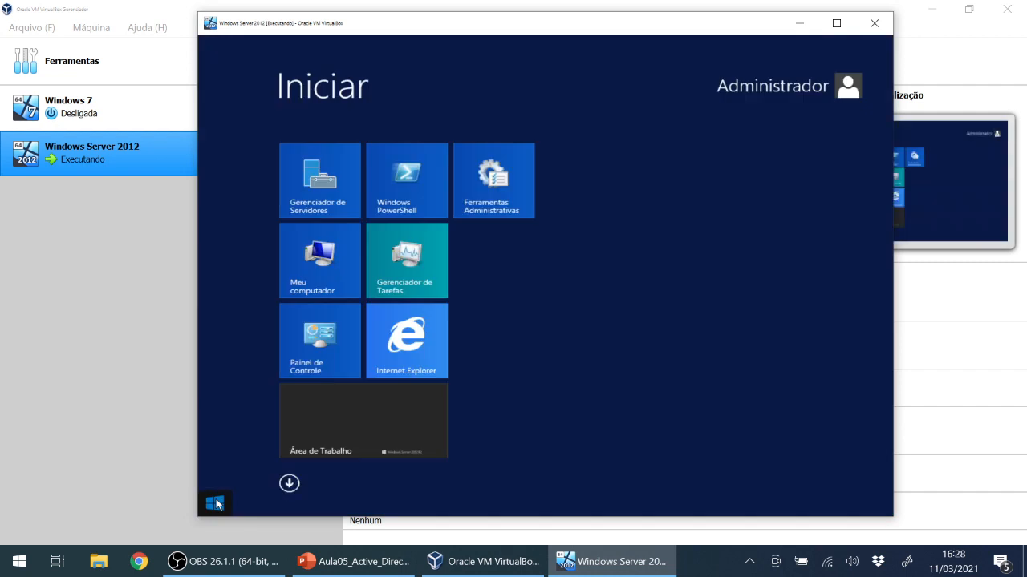
{"action": "left_click", "coordinate": [320, 358]}
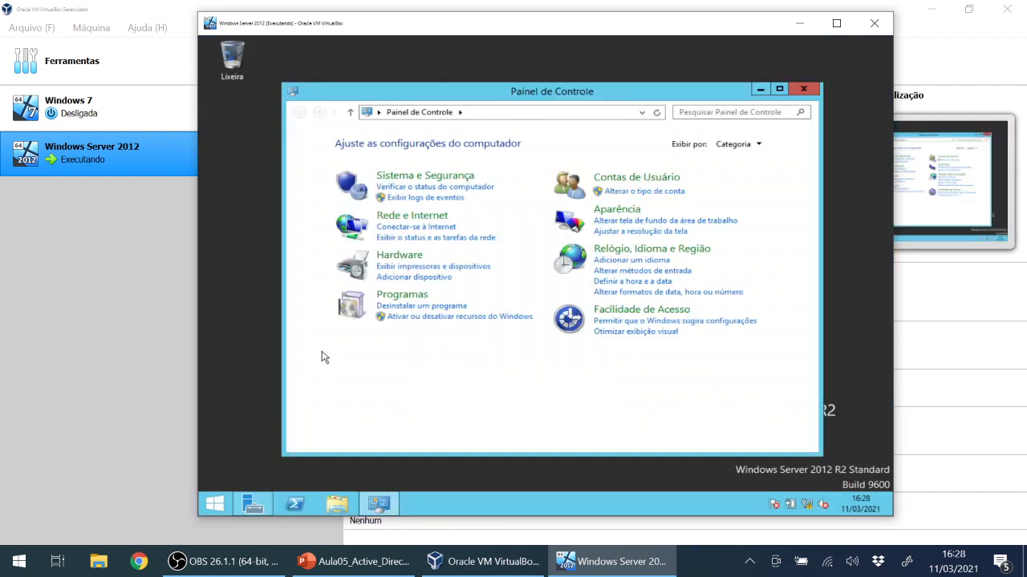
{"action": "left_click", "coordinate": [612, 179]}
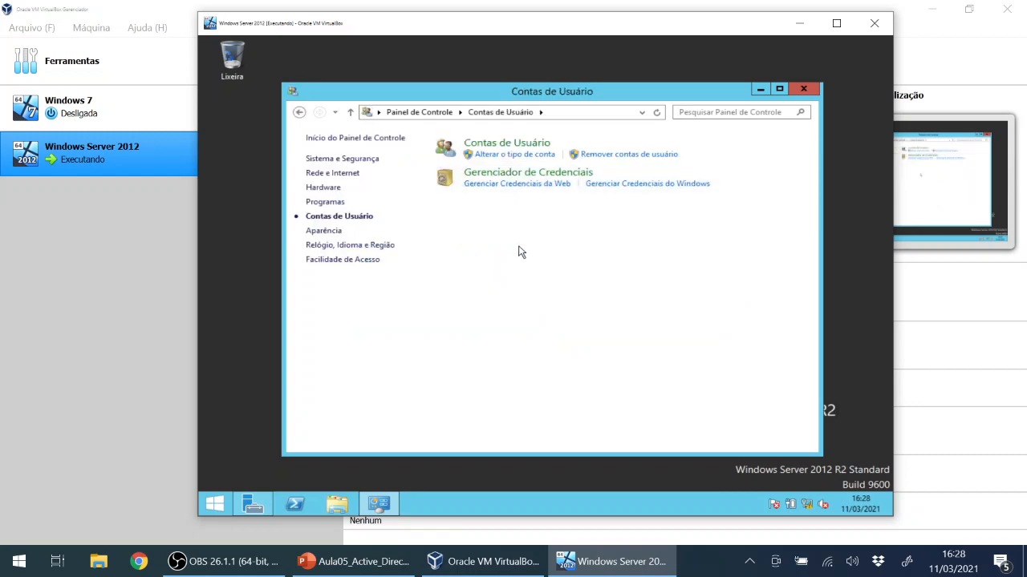
{"action": "left_click", "coordinate": [803, 88]}
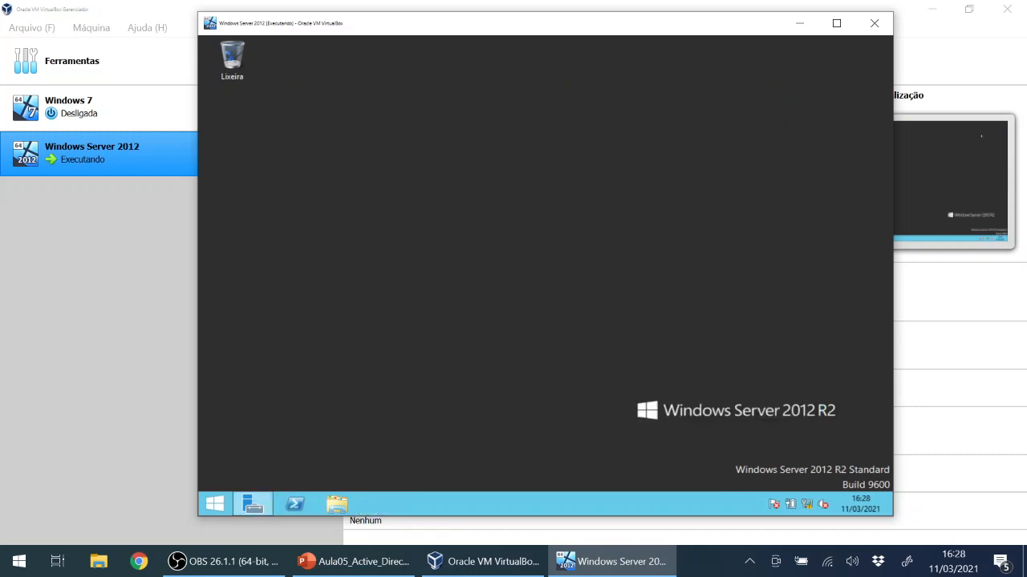
{"action": "left_click", "coordinate": [214, 504]}
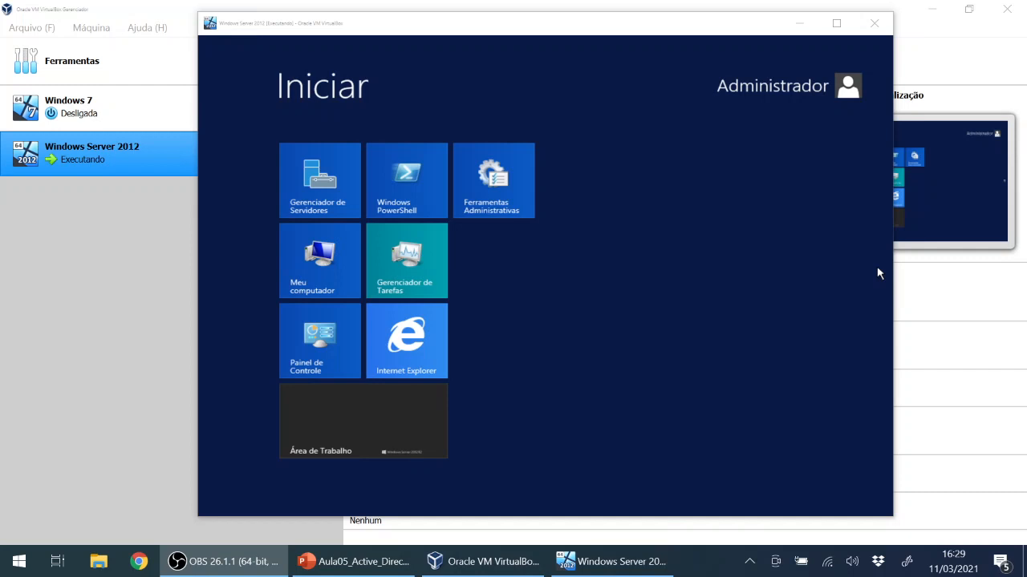
{"action": "left_click", "coordinate": [541, 256]}
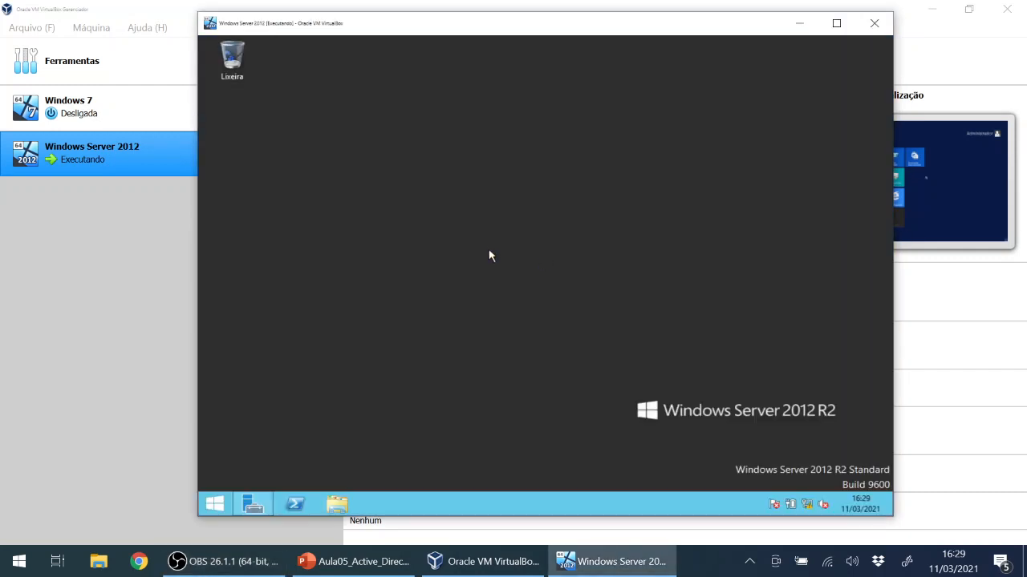
Open Propriedades of Meu computador in File Explorer and move the Sistema window into view.
{"action": "left_click", "coordinate": [337, 505]}
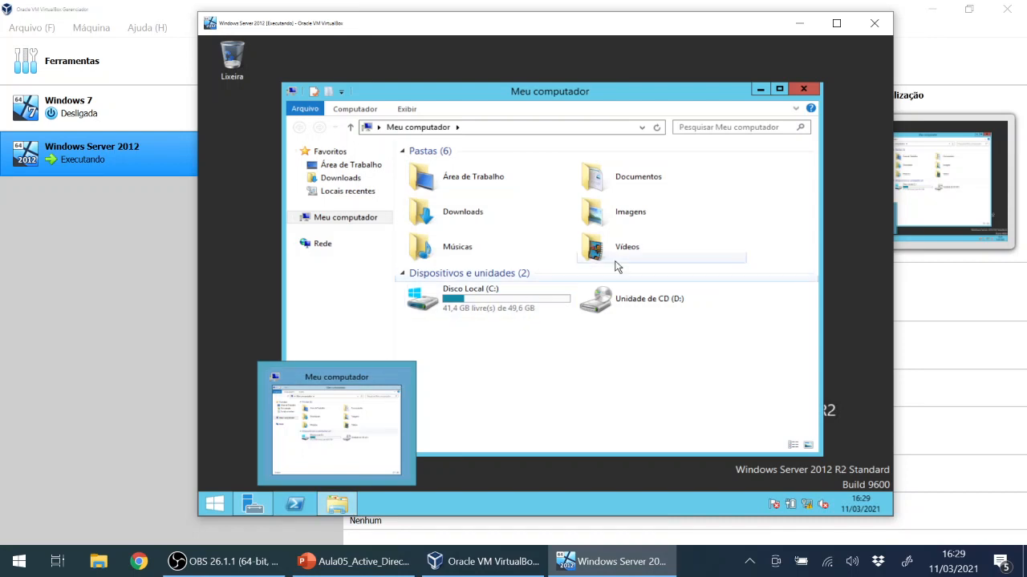
{"action": "right_click", "coordinate": [339, 223]}
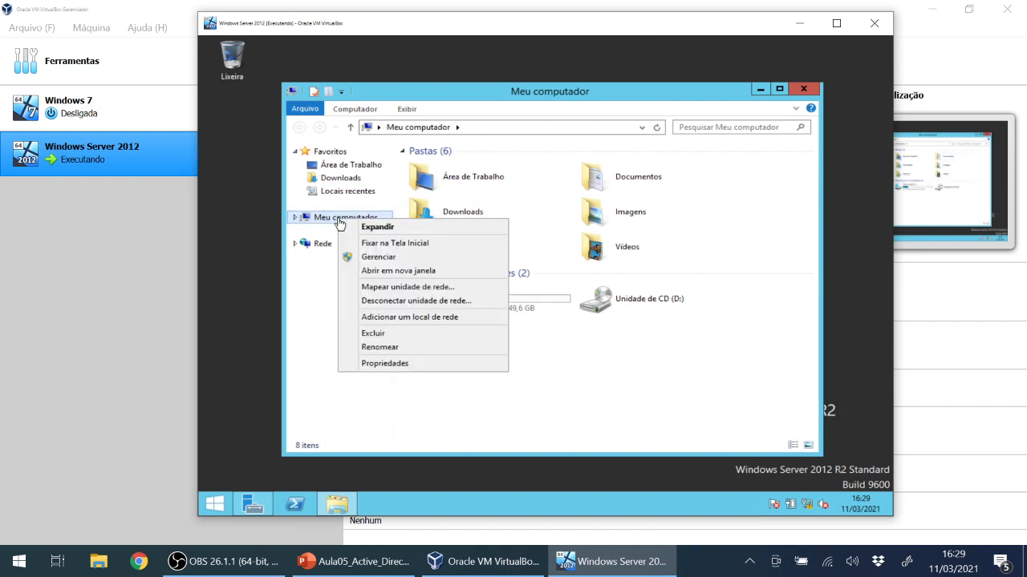
{"action": "left_click", "coordinate": [370, 363]}
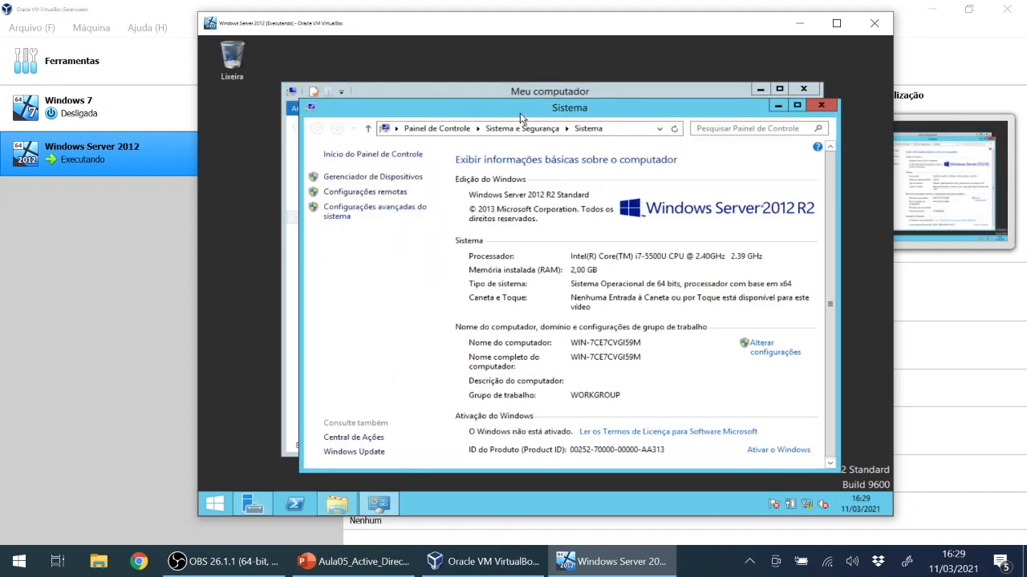
{"action": "left_click_drag", "start_coordinate": [519, 116], "coordinate": [468, 90]}
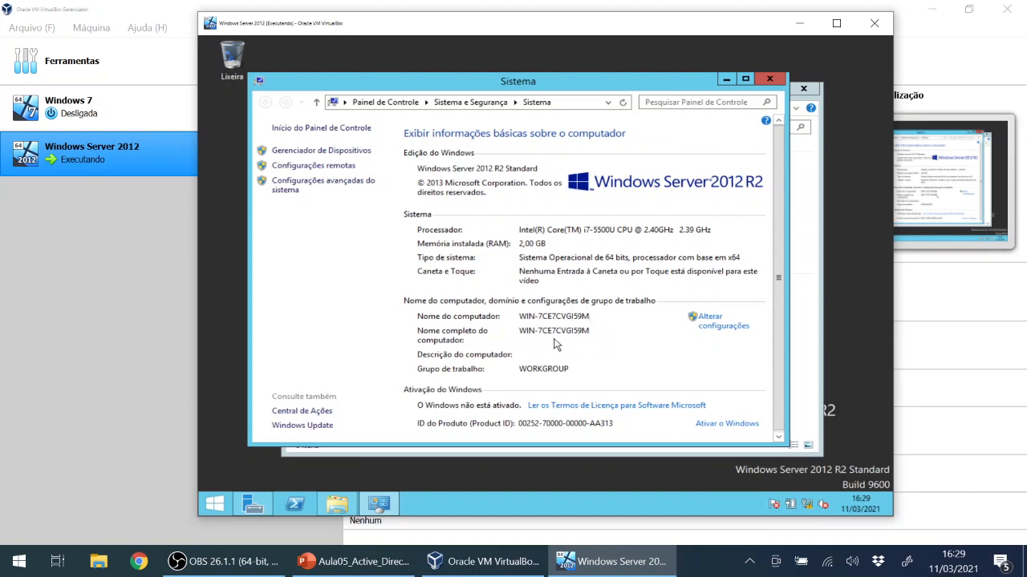
Open Alterar configurações, then the Alterar... dialog on the Nome do computador tab.
{"action": "left_click", "coordinate": [712, 325]}
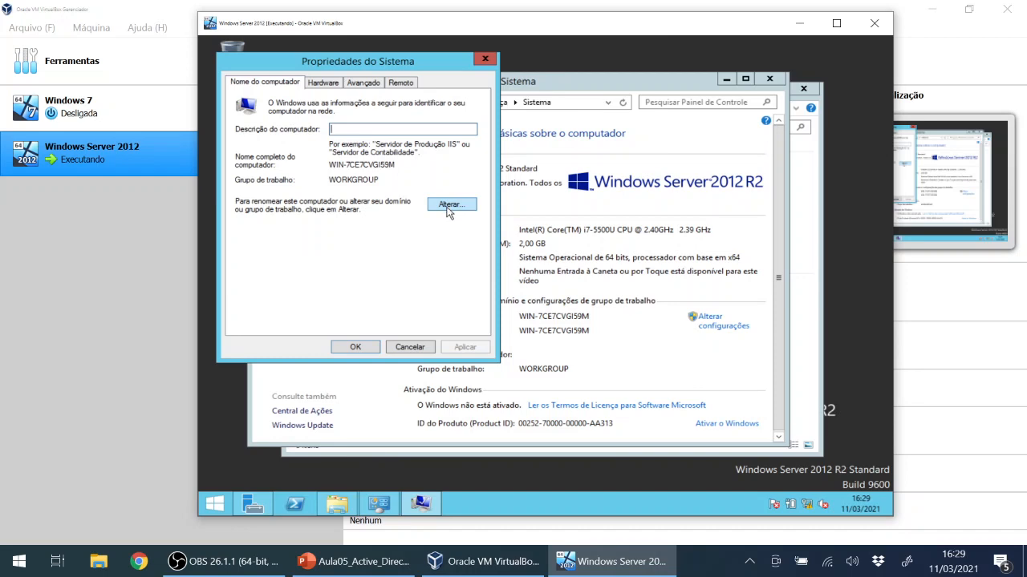
{"action": "left_click", "coordinate": [449, 205]}
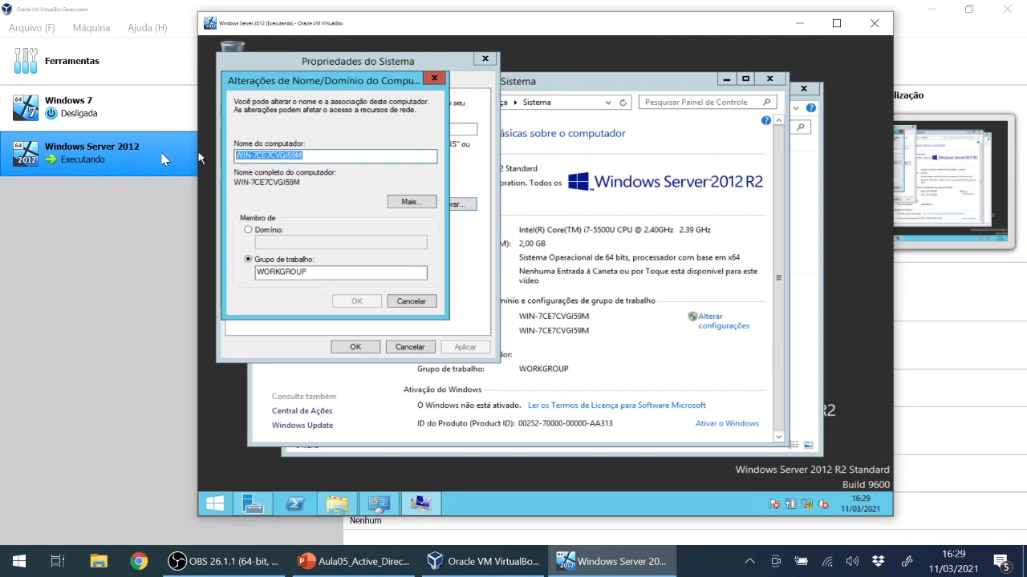
Replace the computer name with SRV1, apply it and acknowledge the restart notice.
{"action": "type", "text": "SE"}
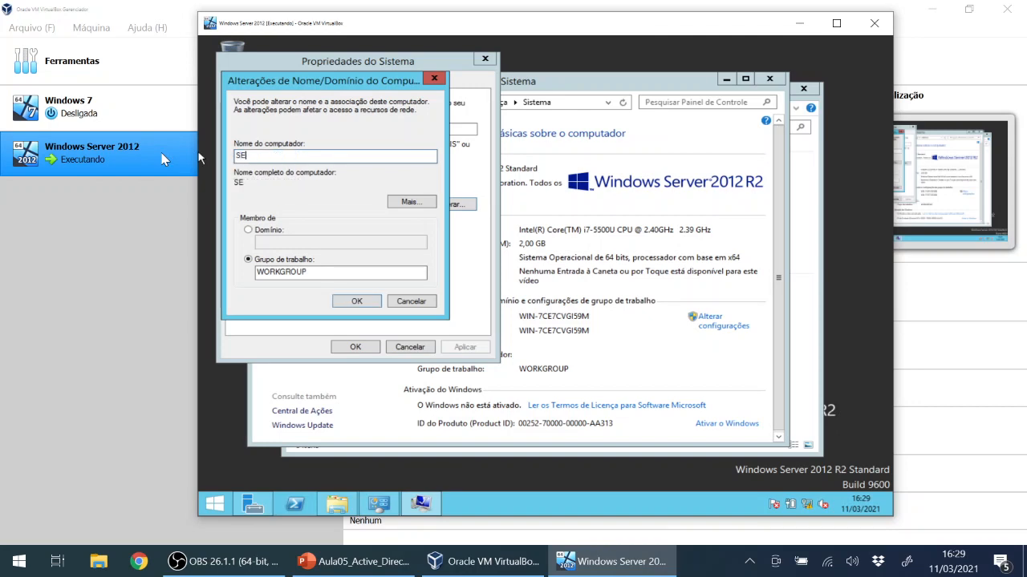
{"action": "type", "text": "RVER01"}
{"action": "key", "text": "BackSpace"}
{"action": "key", "text": "BackSpace"}
{"action": "key", "text": "BackSpace"}
{"action": "key", "text": "BackSpace"}
{"action": "key", "text": "BackSpace"}
{"action": "key", "text": "BackSpace"}
{"action": "key", "text": "BackSpace"}
{"action": "type", "text": "RV1"}
{"action": "left_click_drag", "start_coordinate": [267, 154], "coordinate": [232, 154]}
{"action": "left_click", "coordinate": [350, 301]}
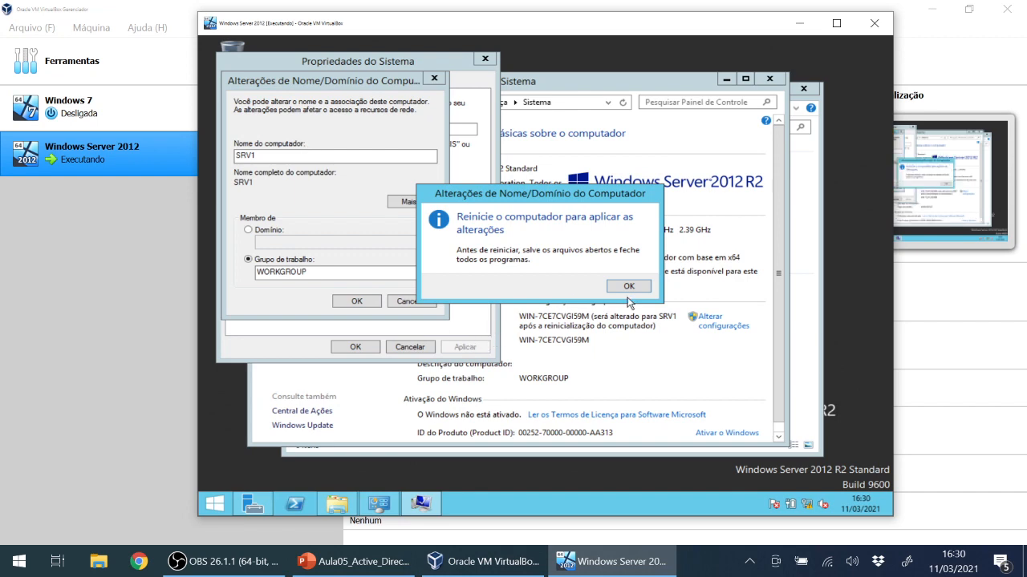
{"action": "left_click", "coordinate": [631, 287]}
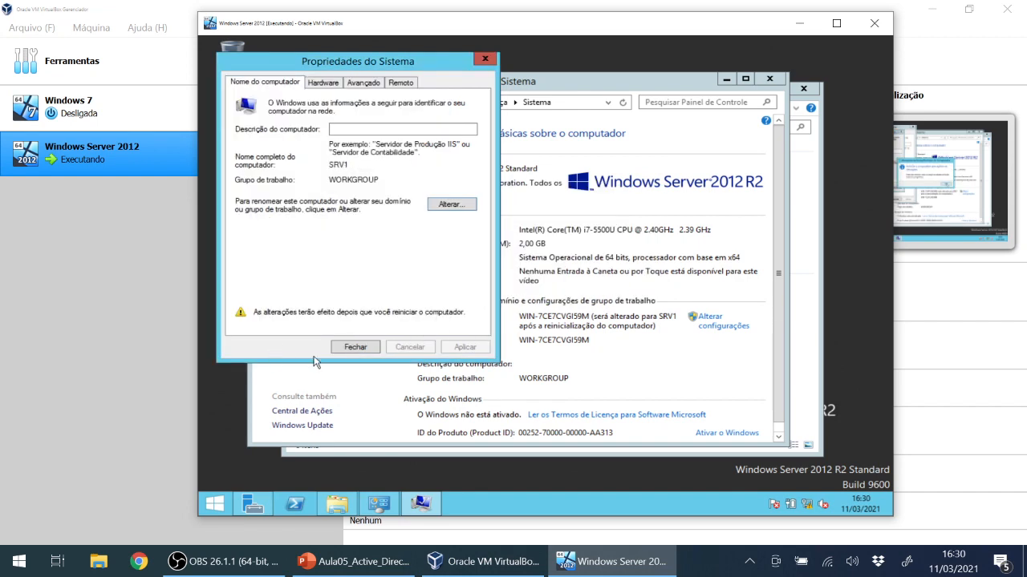
Close System Properties and restart the server now, briefly pausing and resuming the VM.
{"action": "left_click", "coordinate": [363, 350]}
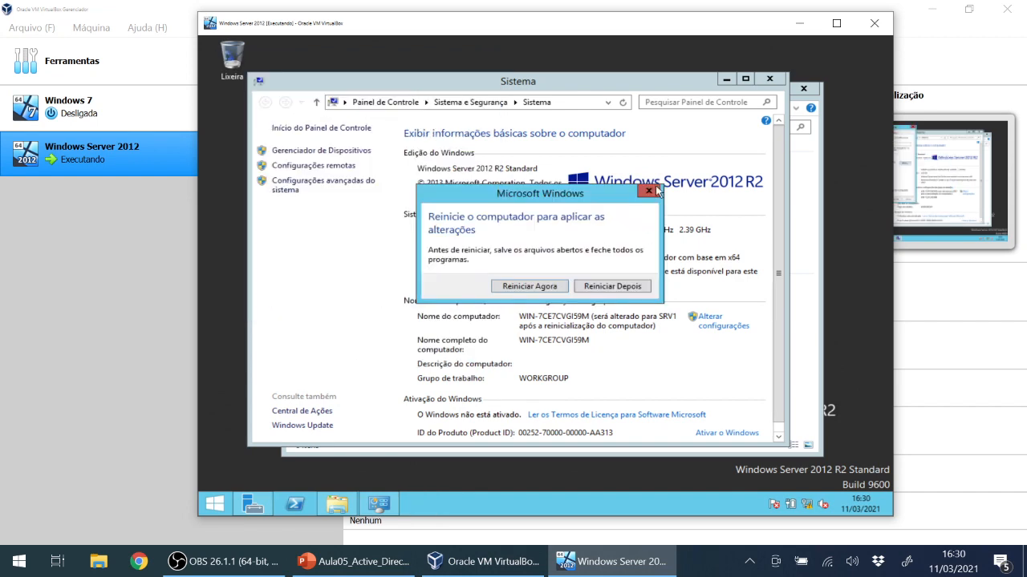
{"action": "left_click", "coordinate": [545, 291]}
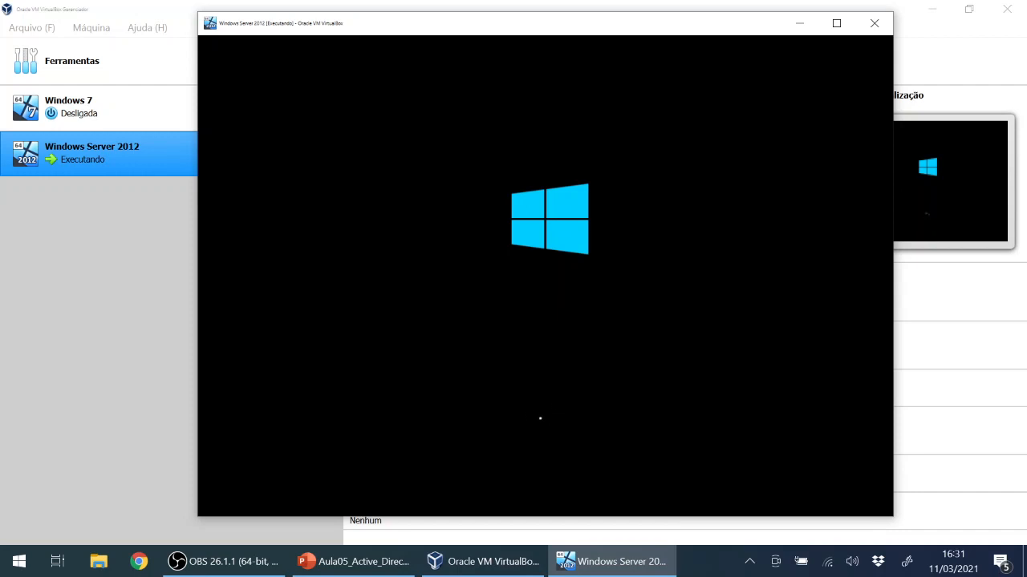
{"action": "key", "text": "ctrl+p"}
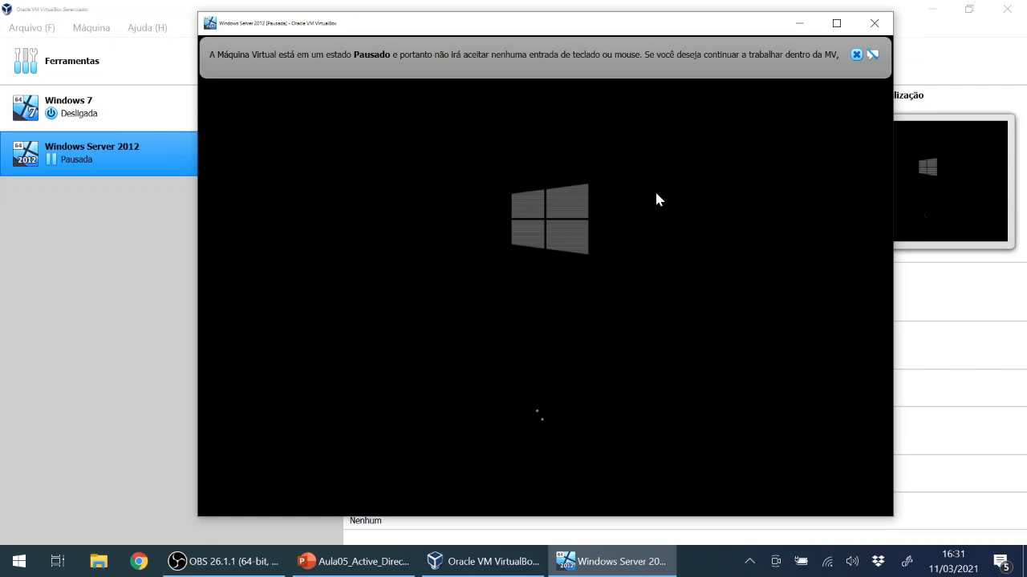
{"action": "key", "text": "ctrl+p"}
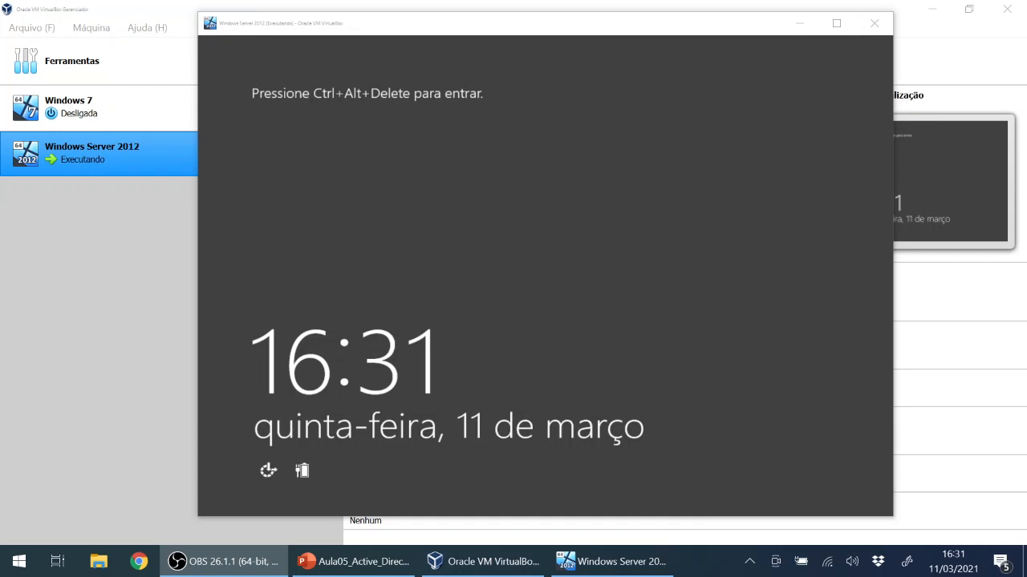
Sign in to the restarted server as Administrator using Ctrl+Delete and the account password.
{"action": "left_click", "coordinate": [565, 235]}
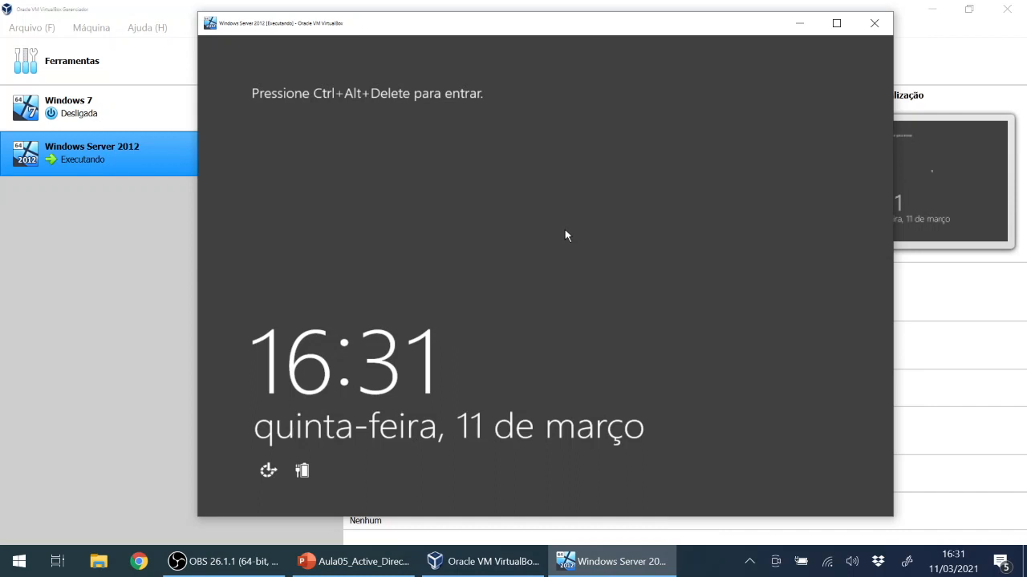
{"action": "key", "text": "ctrl+Delete"}
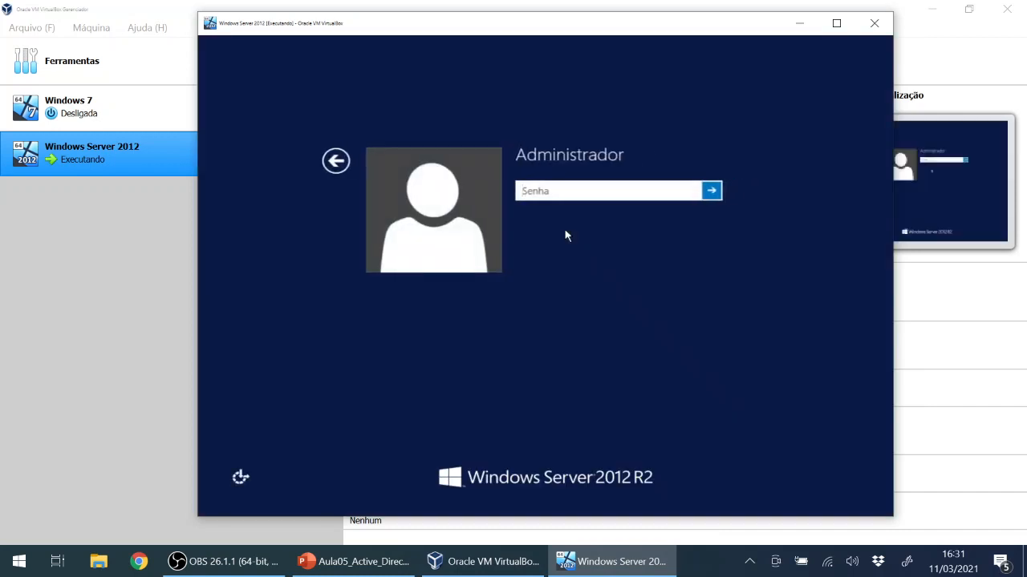
{"action": "type", "text": "••••"}
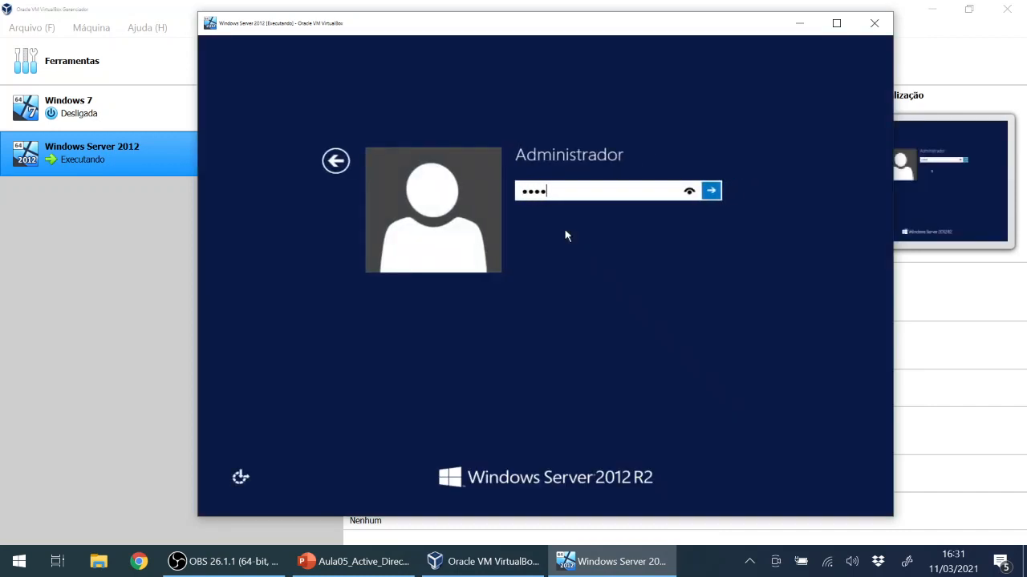
{"action": "type", "text": "•••••"}
{"action": "key", "text": "Return"}
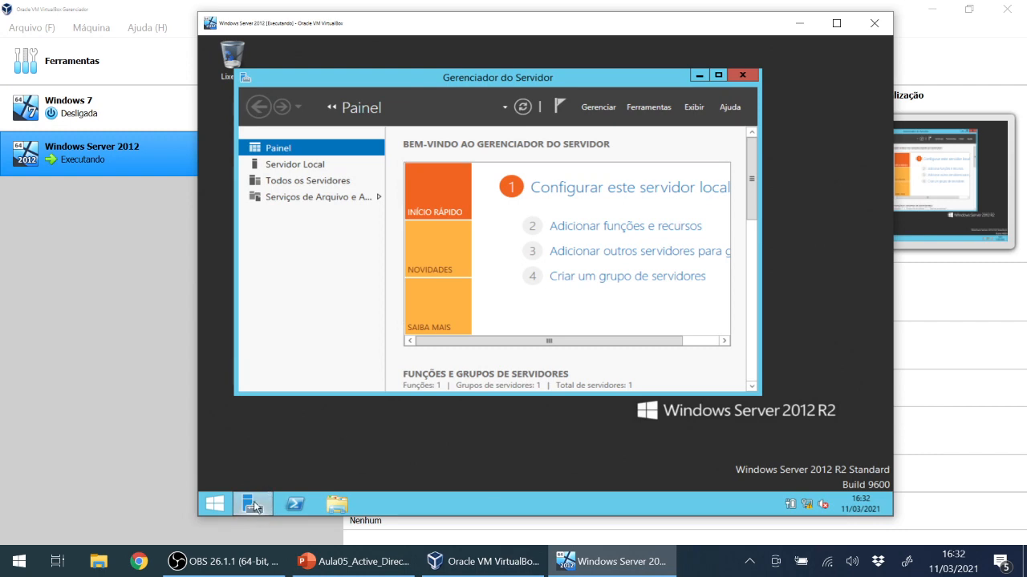
Maximize the VM window and Server Manager, then open the Gerenciar menu.
{"action": "left_click", "coordinate": [835, 26]}
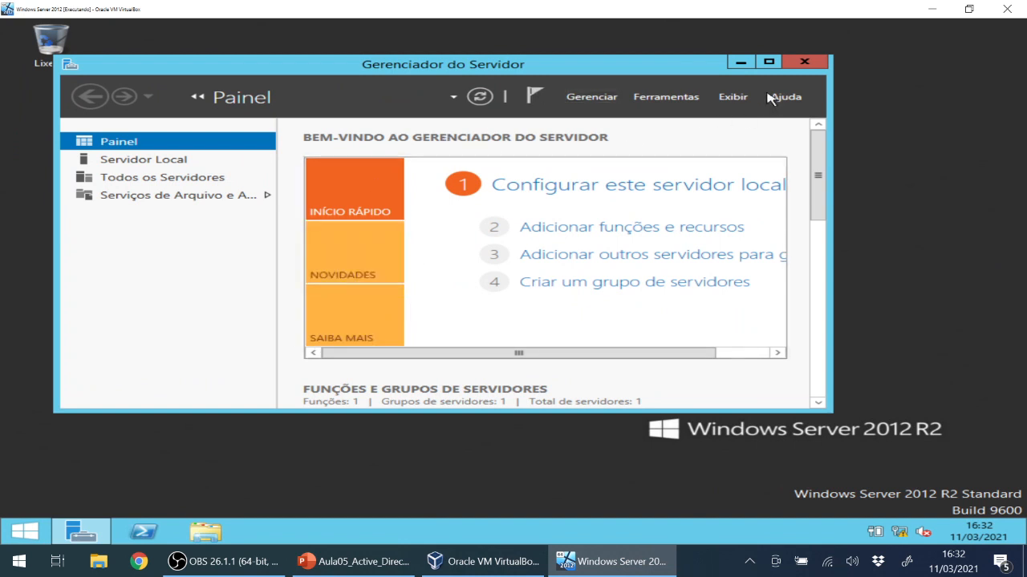
{"action": "left_click", "coordinate": [769, 62]}
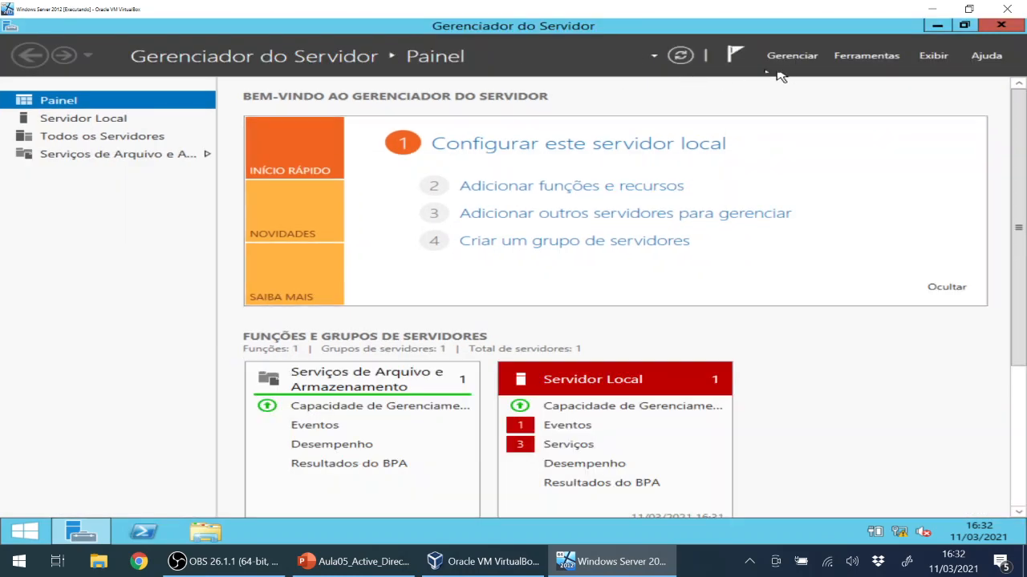
{"action": "left_click", "coordinate": [801, 58]}
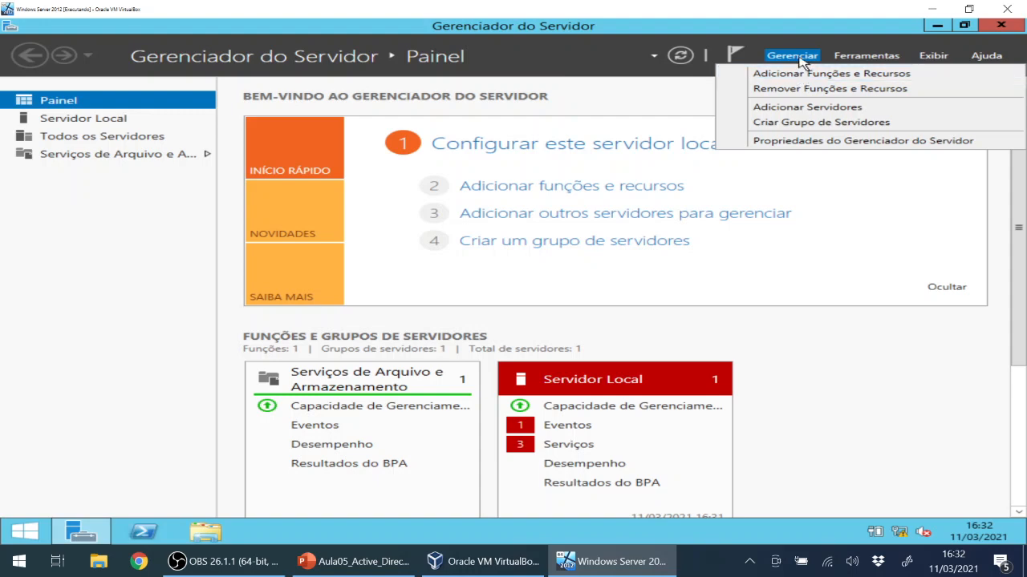
{"action": "left_click", "coordinate": [800, 57]}
{"action": "left_click", "coordinate": [799, 58]}
{"action": "left_click", "coordinate": [485, 562]}
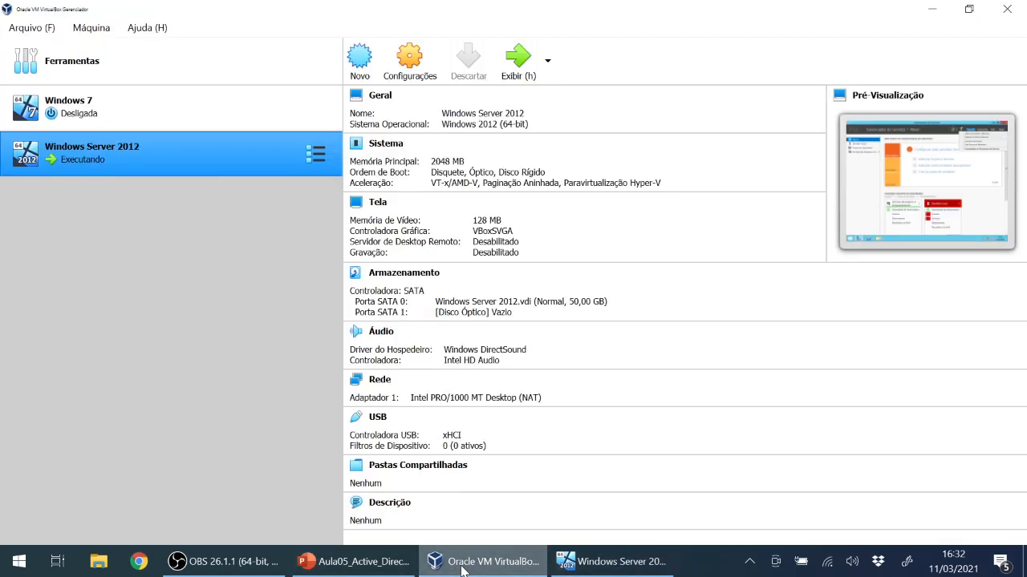
{"action": "right_click", "coordinate": [182, 159]}
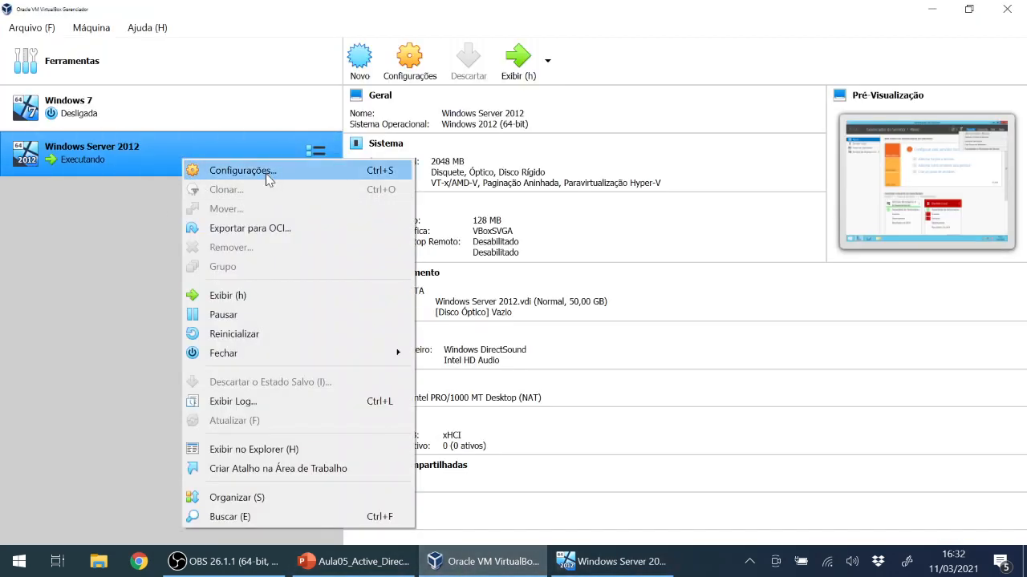
{"action": "left_click", "coordinate": [100, 255]}
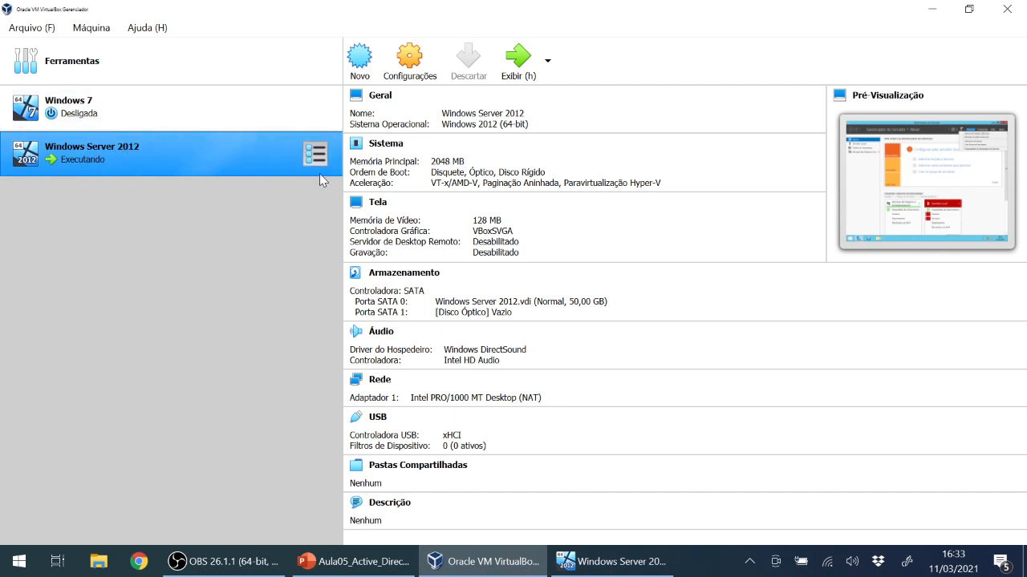
{"action": "right_click", "coordinate": [227, 163]}
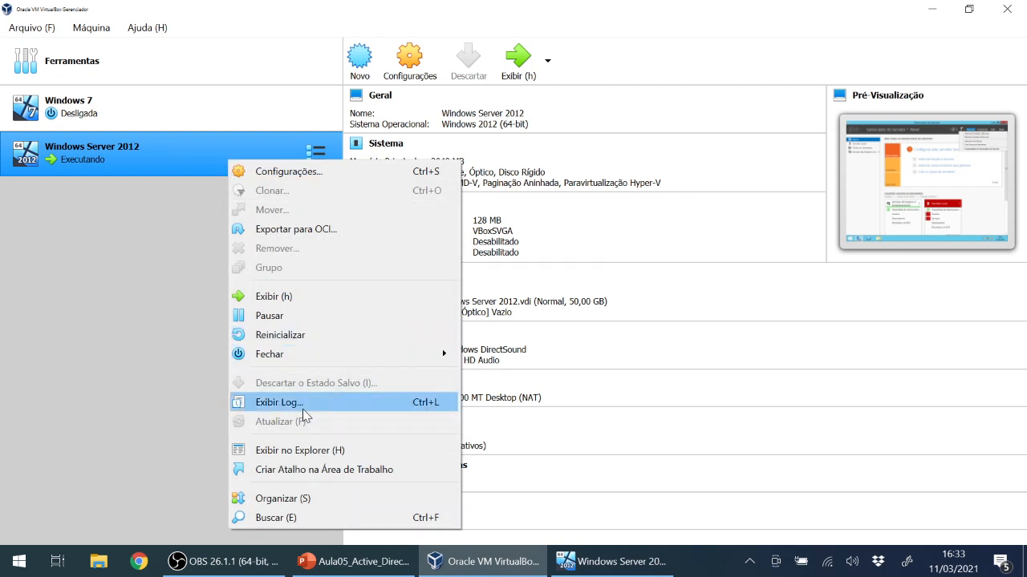
{"action": "left_click", "coordinate": [158, 207]}
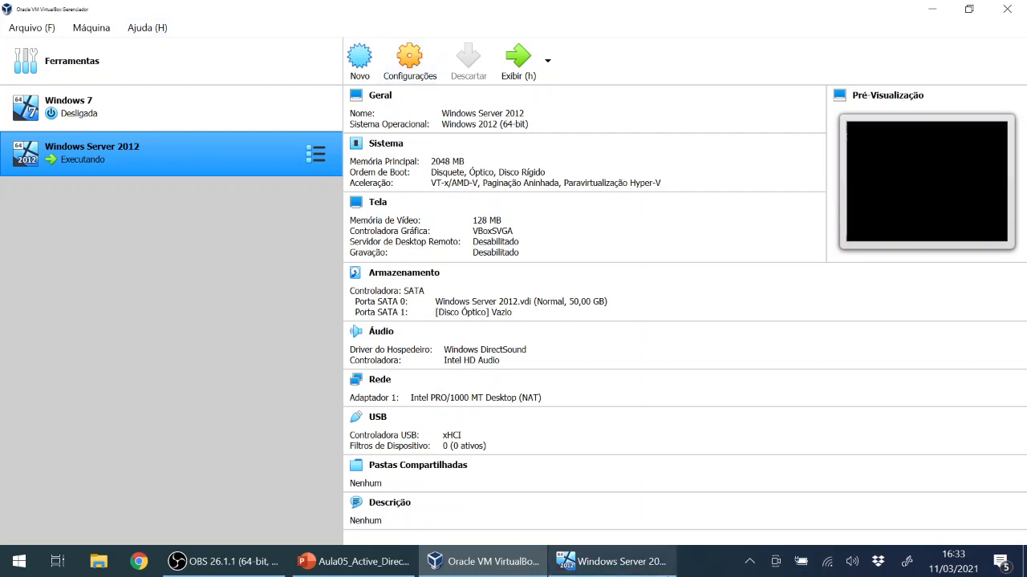
{"action": "left_click", "coordinate": [576, 564]}
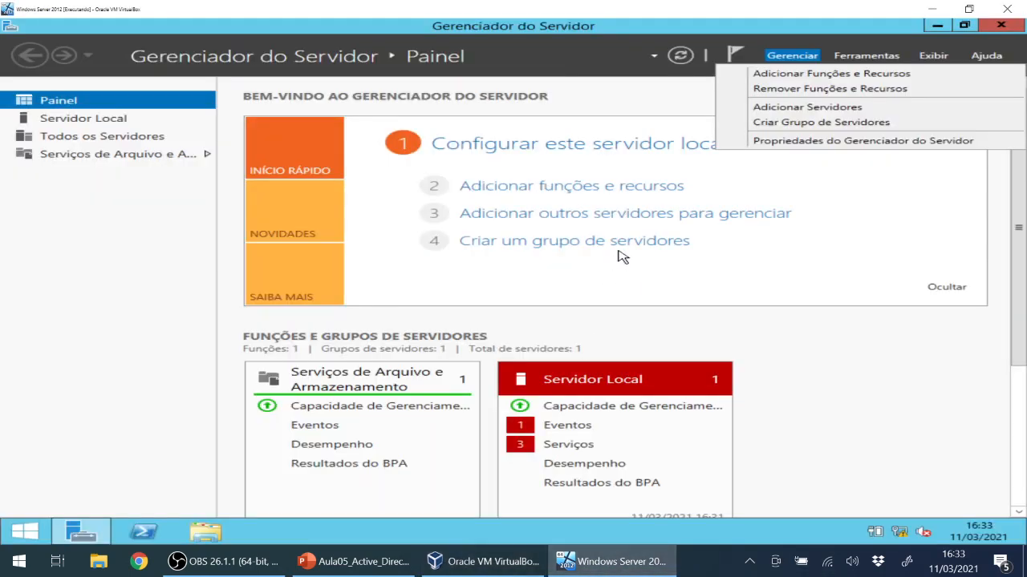
Launch Adicionar Funções e Recursos and keep role-based installation to reach server selection.
{"action": "left_click", "coordinate": [784, 73]}
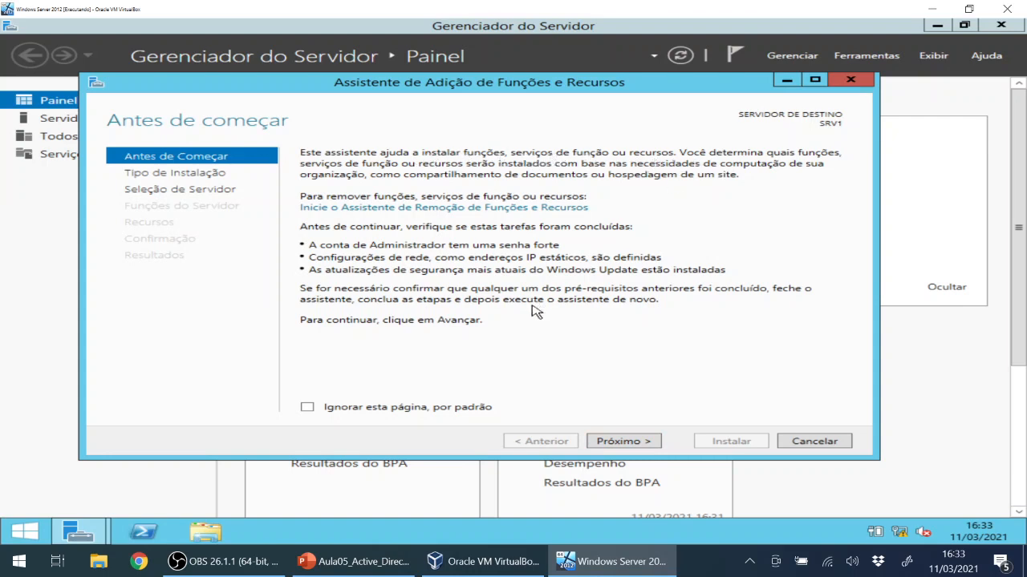
{"action": "left_click", "coordinate": [633, 443]}
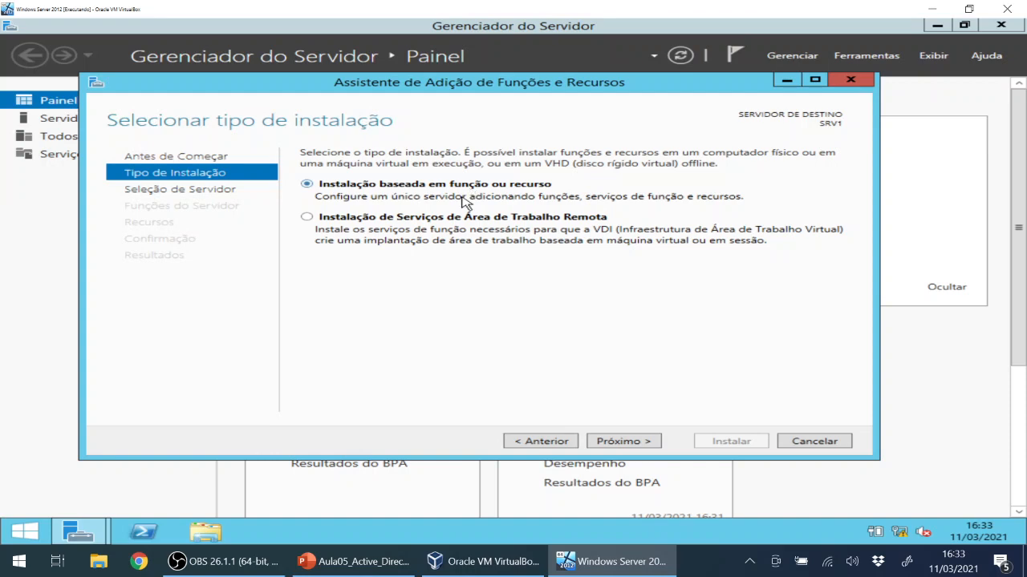
{"action": "left_click", "coordinate": [622, 445]}
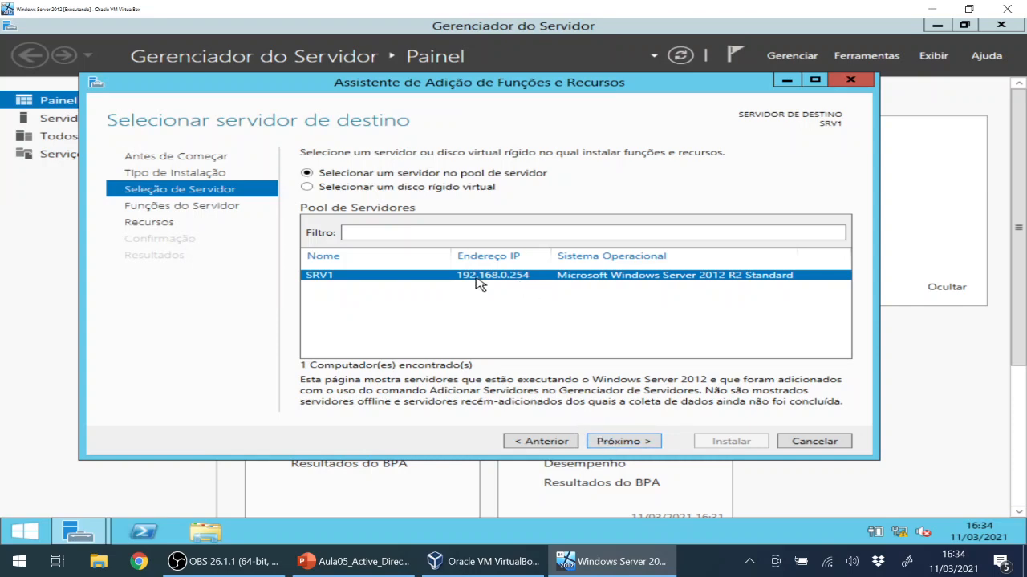
Advance to server roles for SRV1, tick Servidor DNS, then cancel its add-features prompt.
{"action": "left_click", "coordinate": [634, 442]}
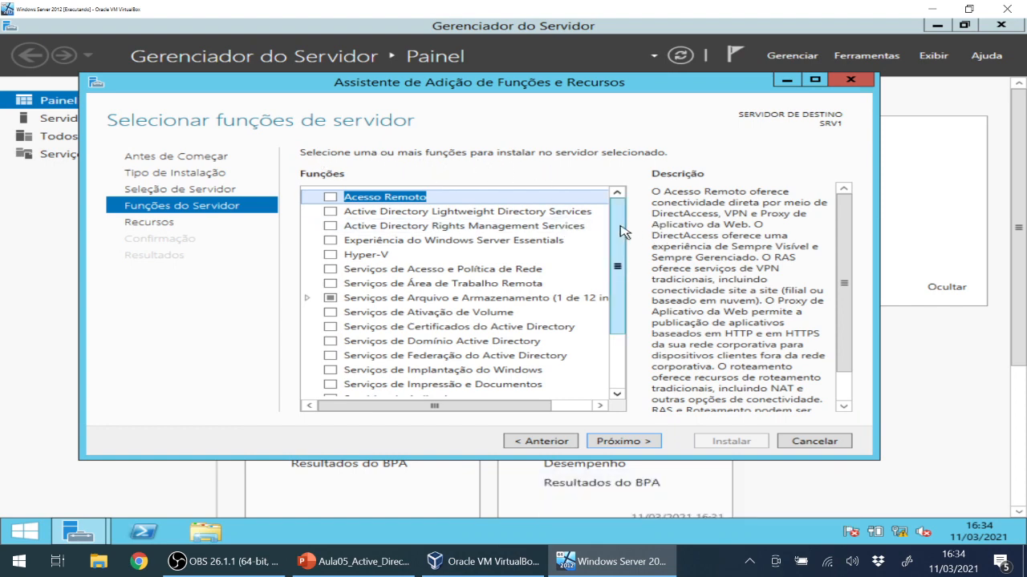
{"action": "left_click_drag", "start_coordinate": [622, 232], "coordinate": [617, 341]}
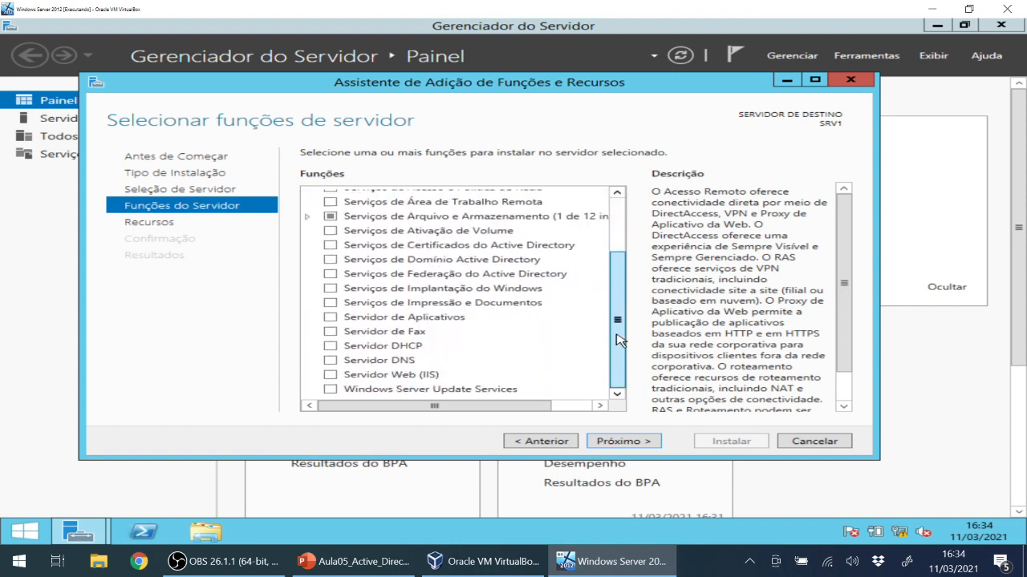
{"action": "left_click", "coordinate": [330, 360]}
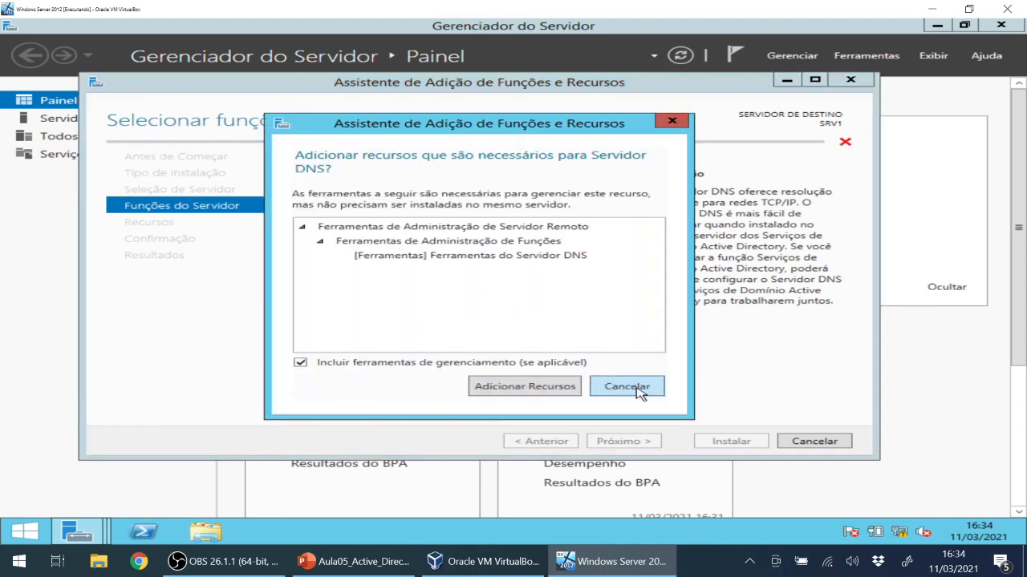
{"action": "left_click", "coordinate": [640, 390]}
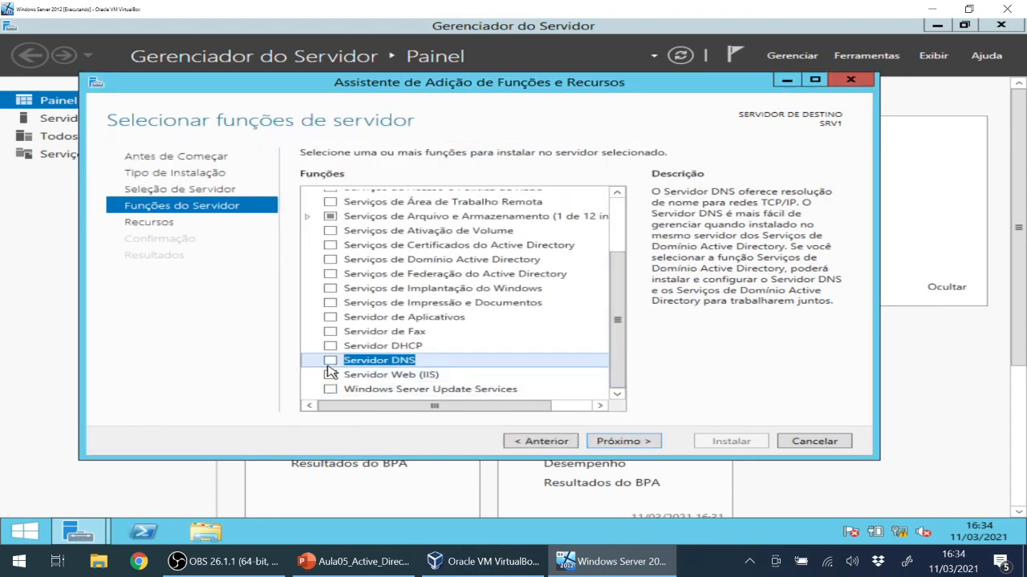
{"action": "left_click_drag", "start_coordinate": [616, 320], "coordinate": [615, 245]}
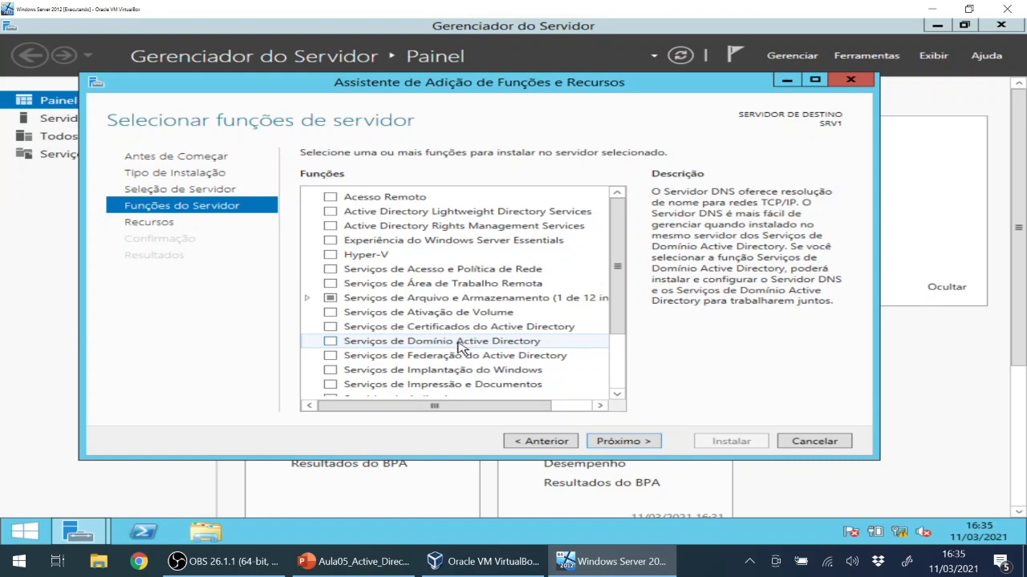
Tick Serviços de Domínio Active Directory, add its management tools, and continue to features.
{"action": "left_click", "coordinate": [329, 342]}
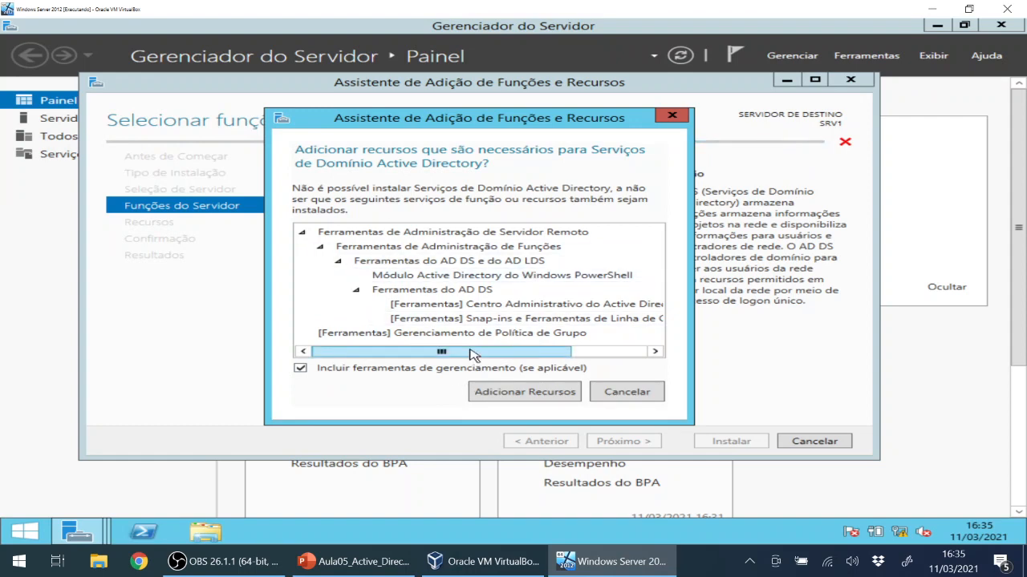
{"action": "left_click_drag", "start_coordinate": [470, 350], "coordinate": [523, 302]}
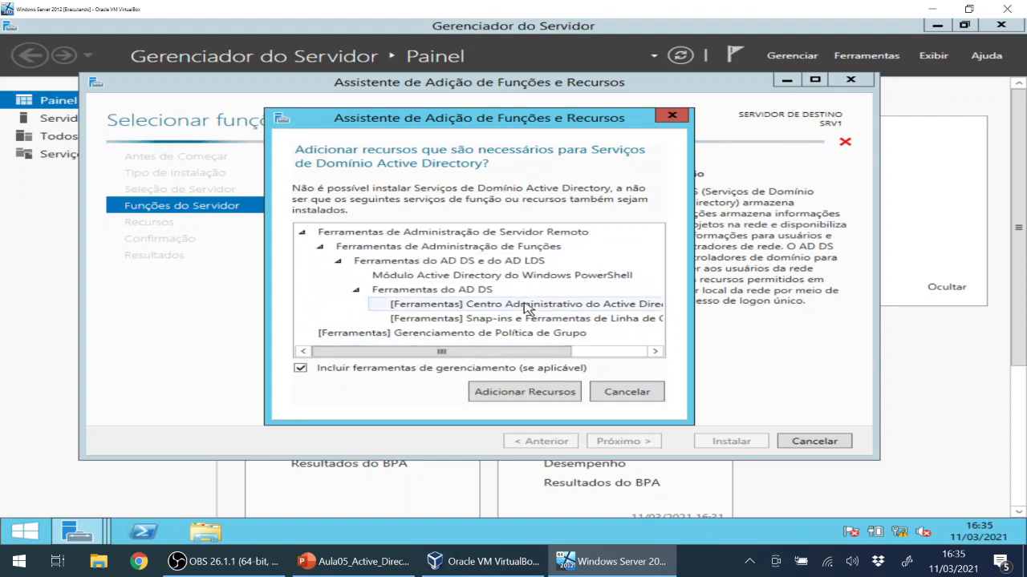
{"action": "left_click", "coordinate": [529, 393]}
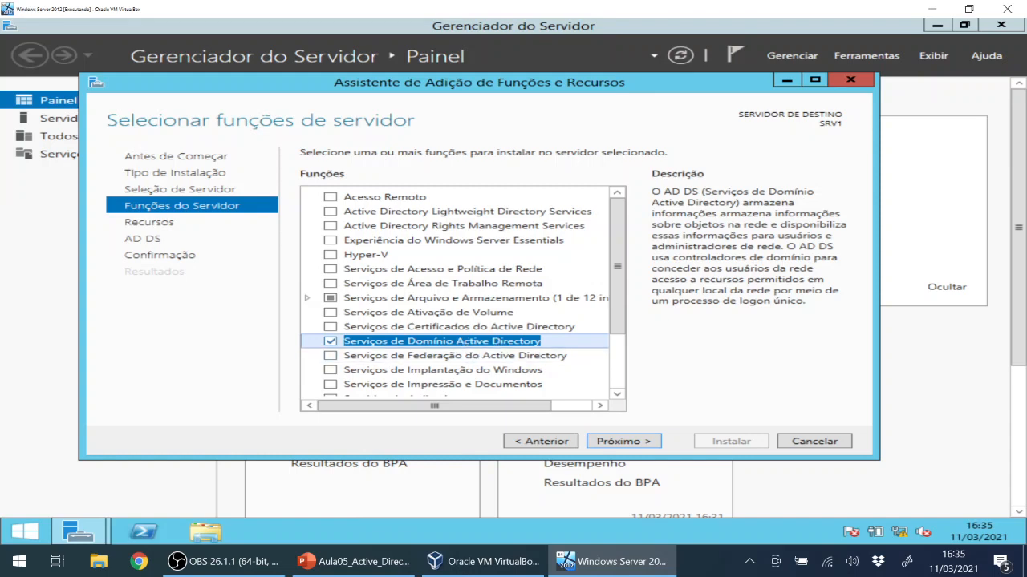
{"action": "left_click", "coordinate": [622, 441]}
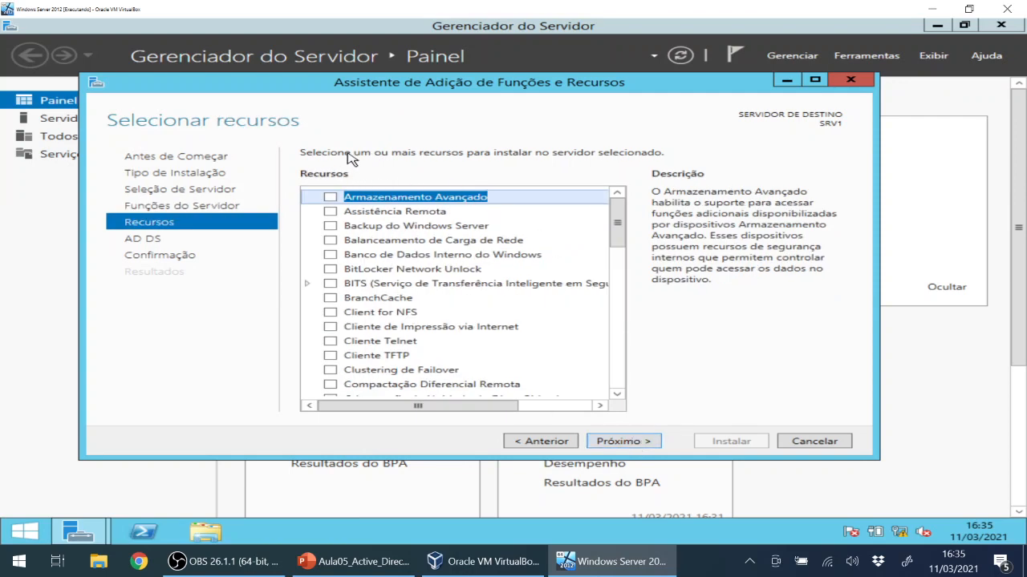
Skip extra features and the AD DS notes page to reach the installation confirmation.
{"action": "left_click_drag", "start_coordinate": [619, 222], "coordinate": [618, 193]}
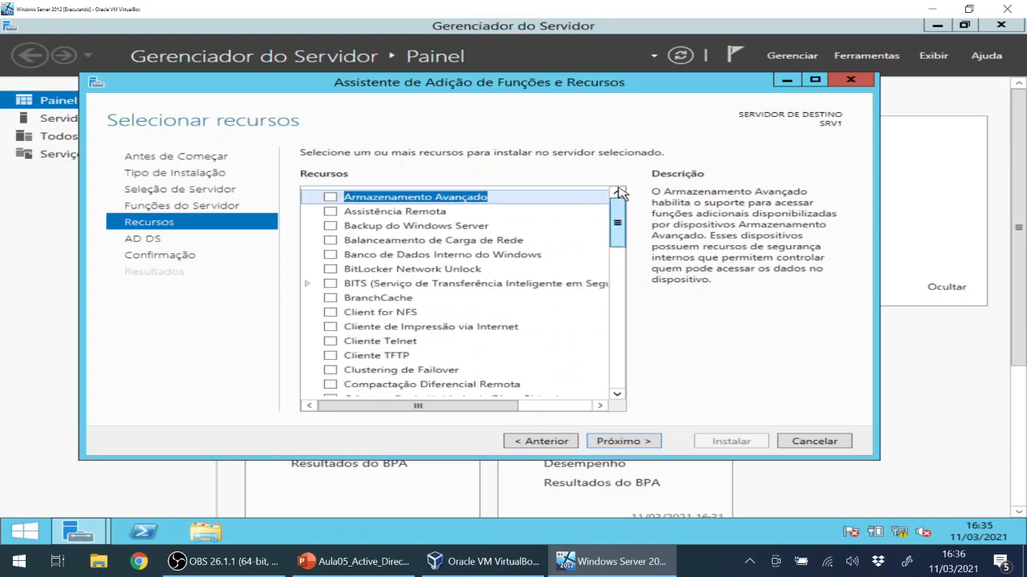
{"action": "left_click", "coordinate": [623, 441]}
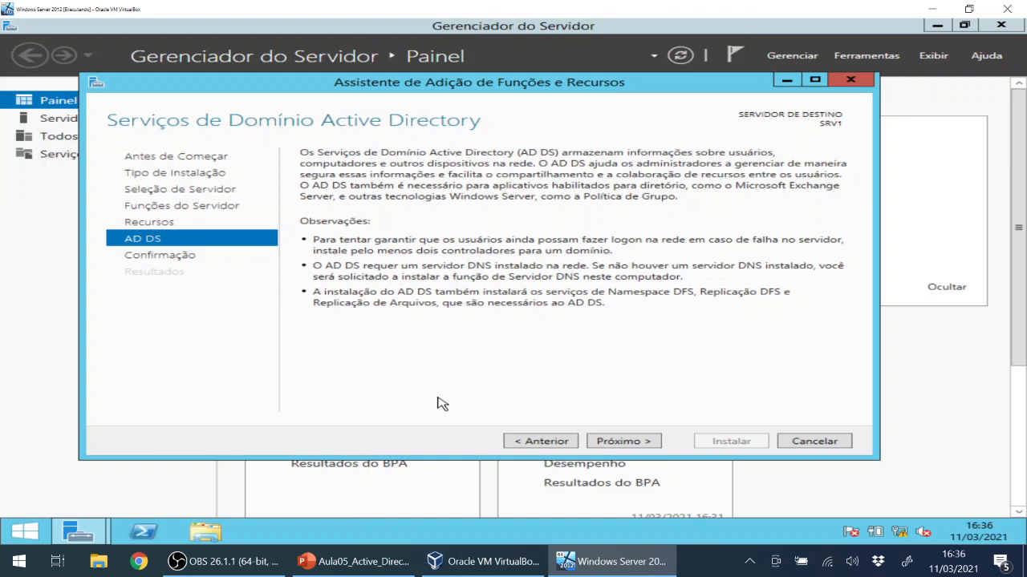
{"action": "left_click", "coordinate": [650, 443]}
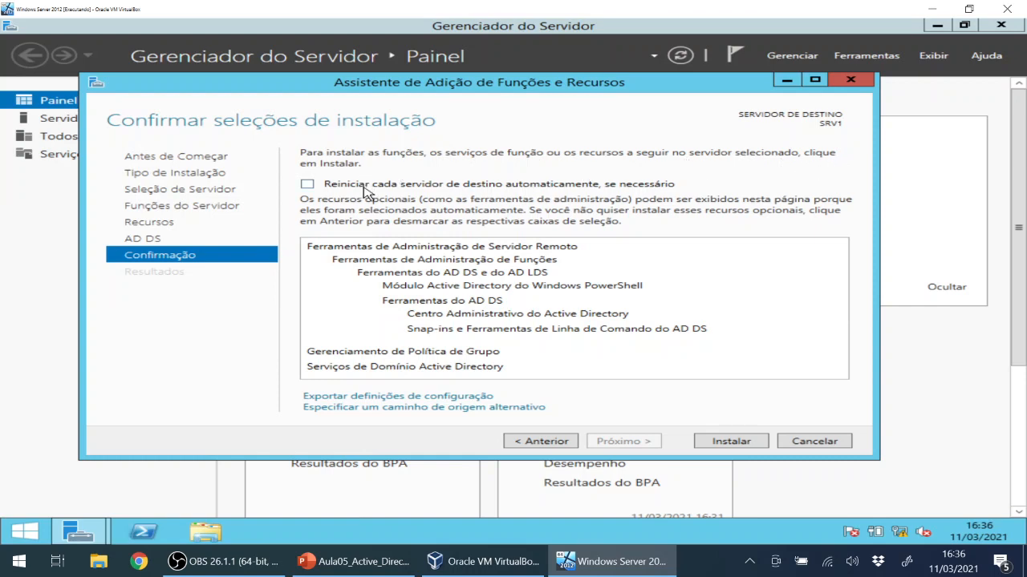
Install AD DS with its tools and close the wizard once installation succeeds.
{"action": "left_click", "coordinate": [731, 443]}
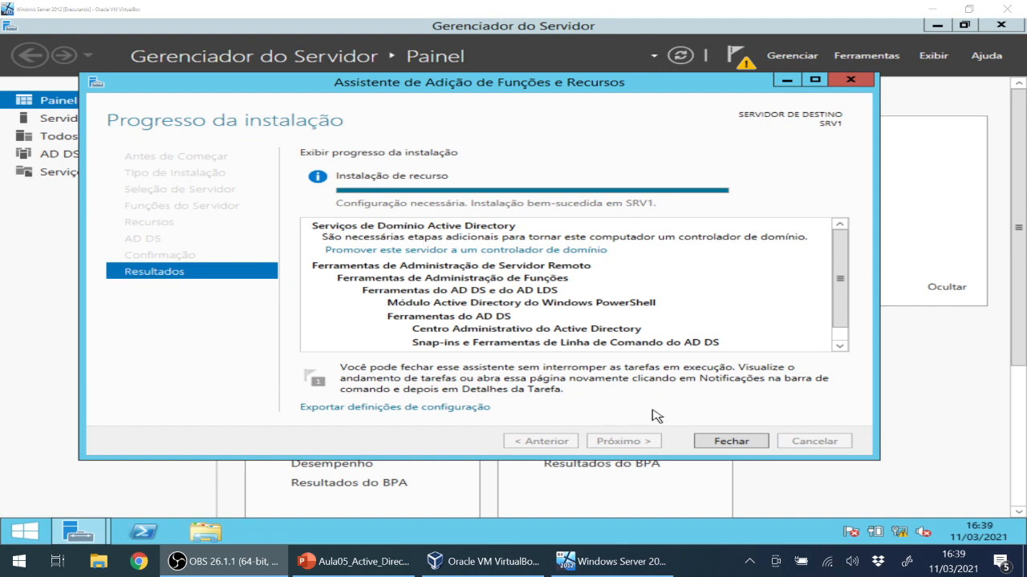
{"action": "left_click", "coordinate": [752, 444]}
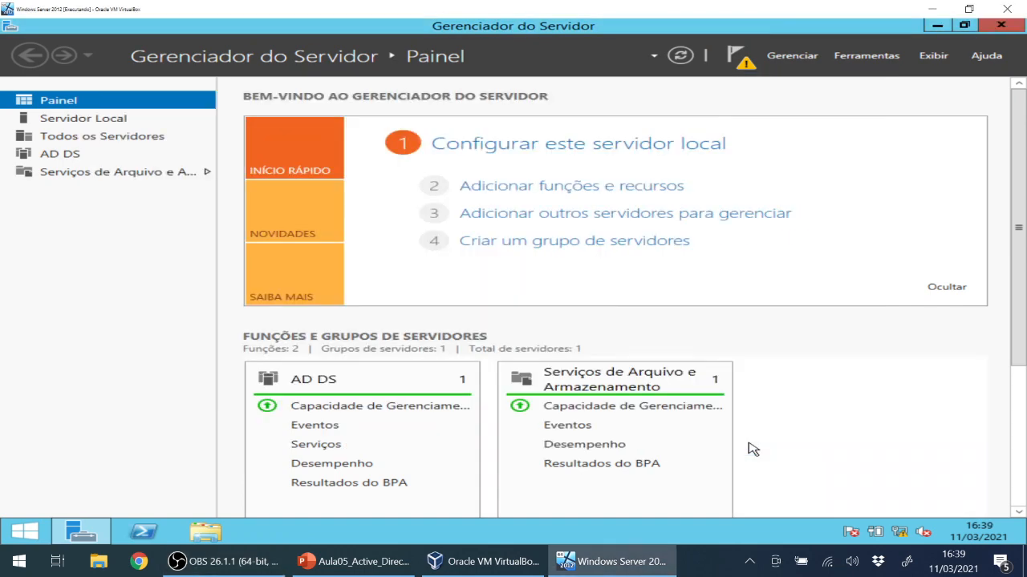
Open the AD DS page and launch 'Promover este servidor a um controlador de domínio' from notifications.
{"action": "left_click", "coordinate": [74, 158]}
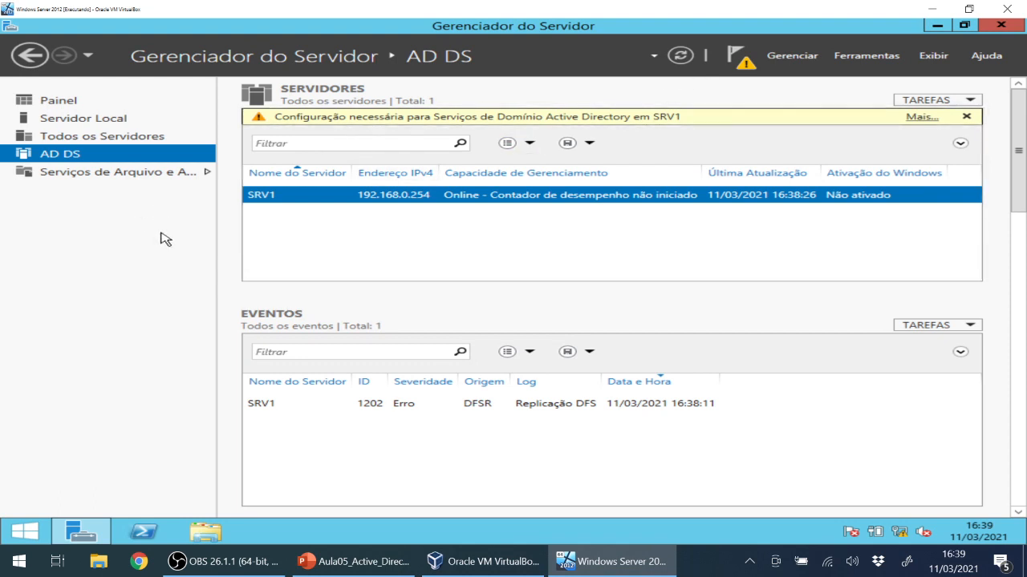
{"action": "left_click", "coordinate": [745, 64]}
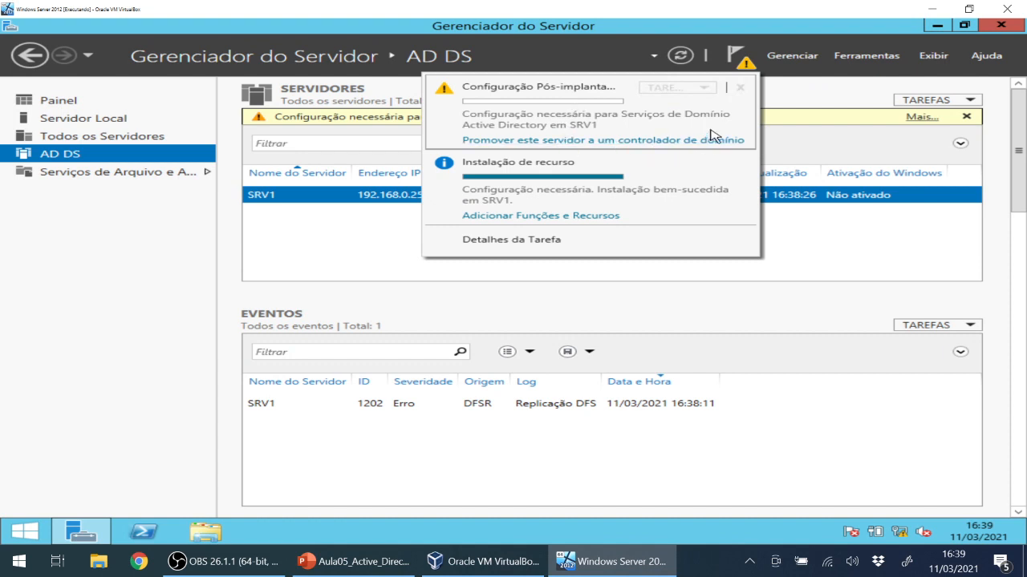
{"action": "left_click", "coordinate": [735, 63]}
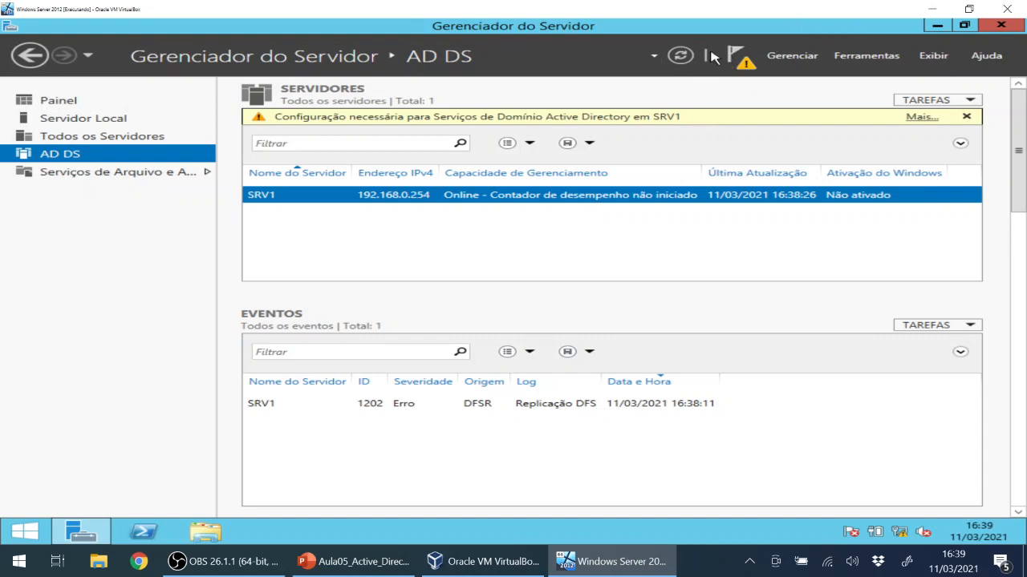
{"action": "left_click", "coordinate": [746, 69]}
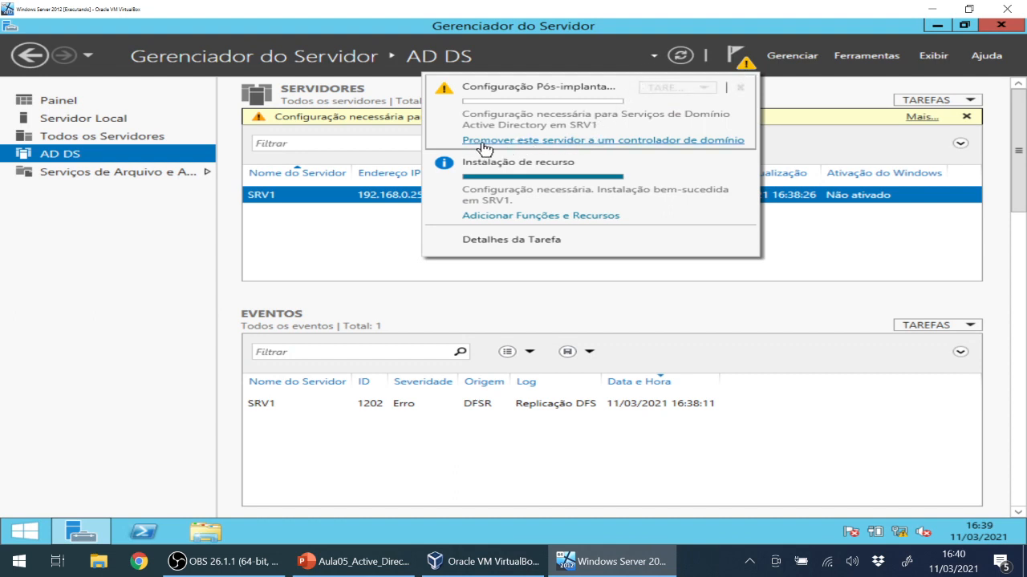
{"action": "left_click", "coordinate": [663, 142]}
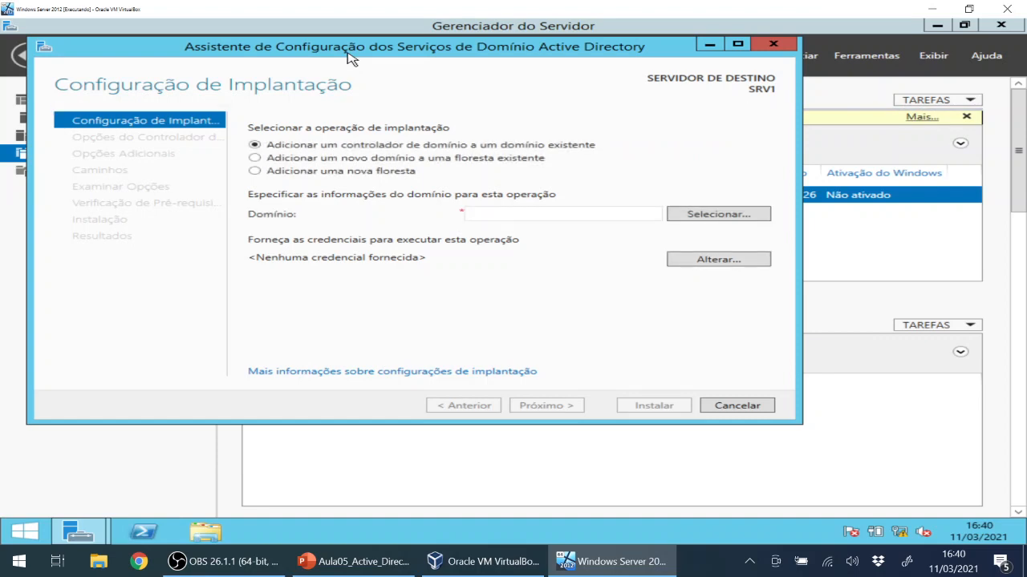
Move the AD DS Configuration Wizard window toward the centre of the screen.
{"action": "left_click_drag", "start_coordinate": [351, 58], "coordinate": [427, 109]}
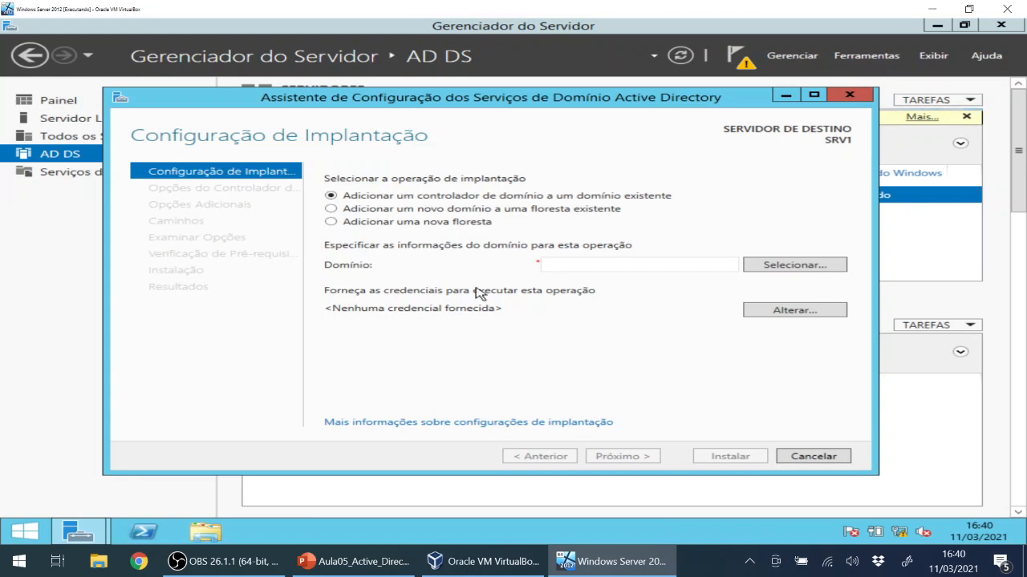
Choose a new forest with root domain name pauloeugenio.com and continue to the next page.
{"action": "left_click", "coordinate": [403, 224]}
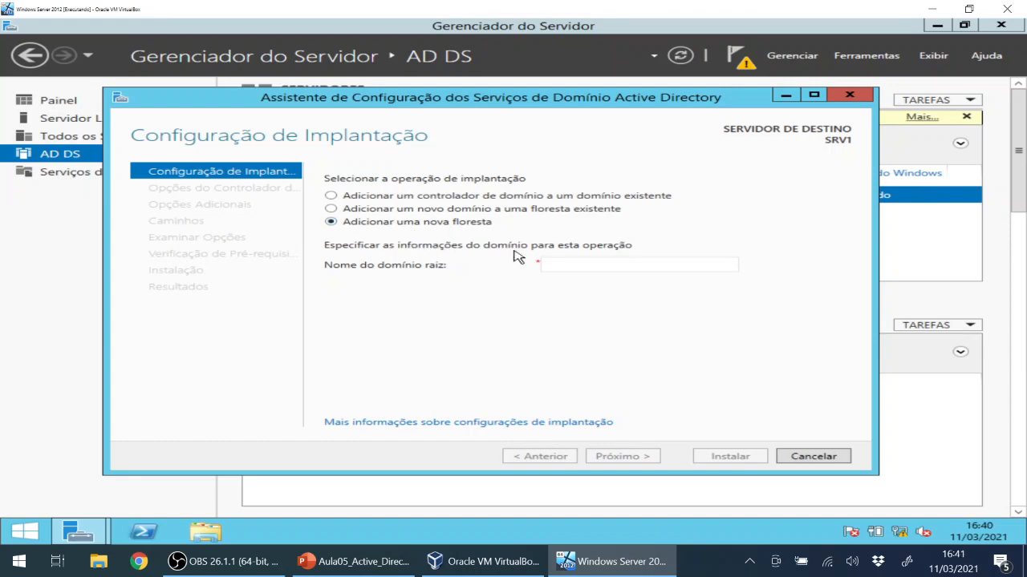
{"action": "left_click", "coordinate": [574, 264]}
{"action": "type", "text": "p"}
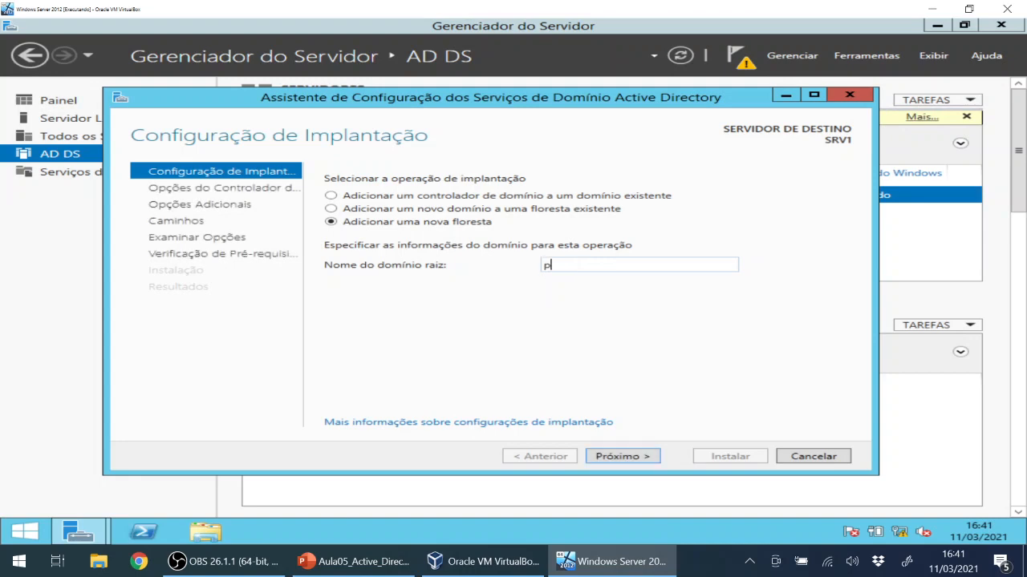
{"action": "type", "text": "auloeugenio.com"}
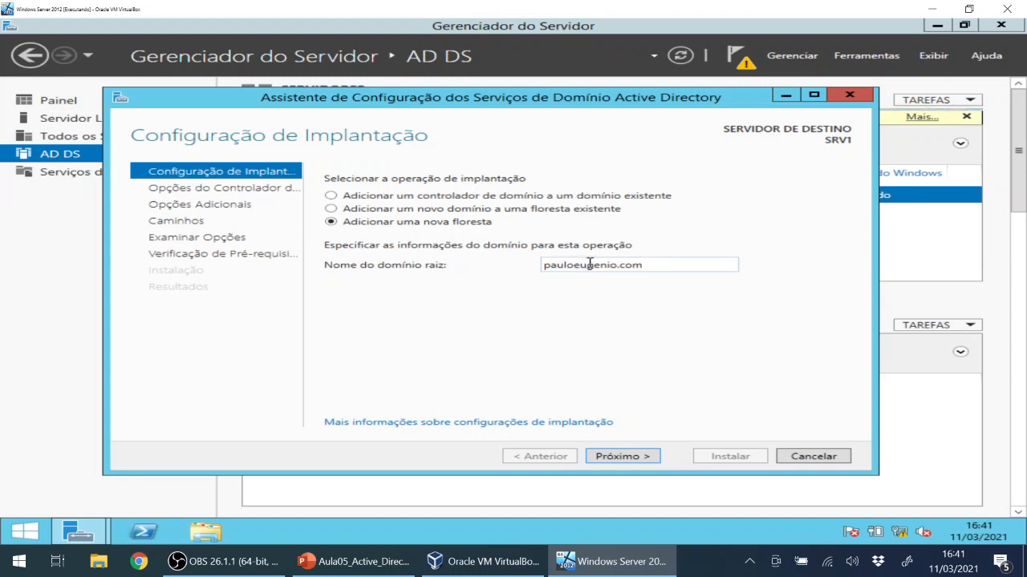
{"action": "left_click", "coordinate": [638, 456]}
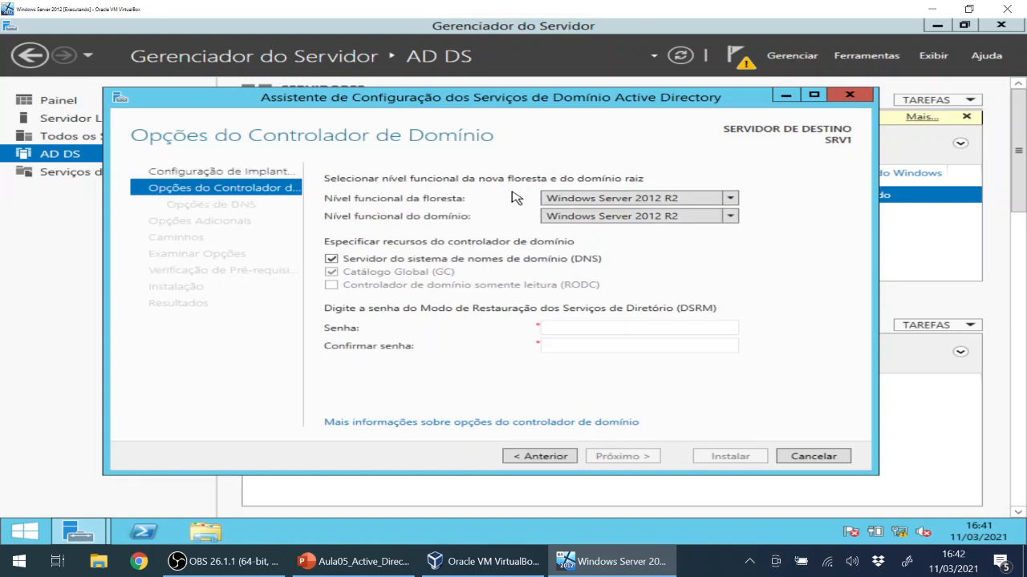
Keep the Windows Server 2012 R2 forest level, then enter and confirm the DSRM password.
{"action": "left_click", "coordinate": [730, 198]}
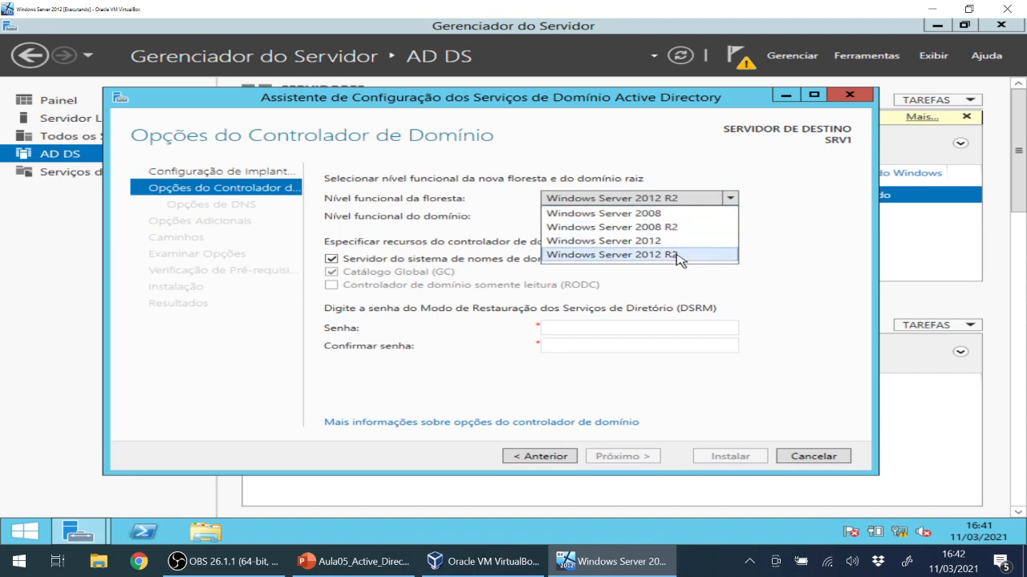
{"action": "left_click", "coordinate": [767, 263]}
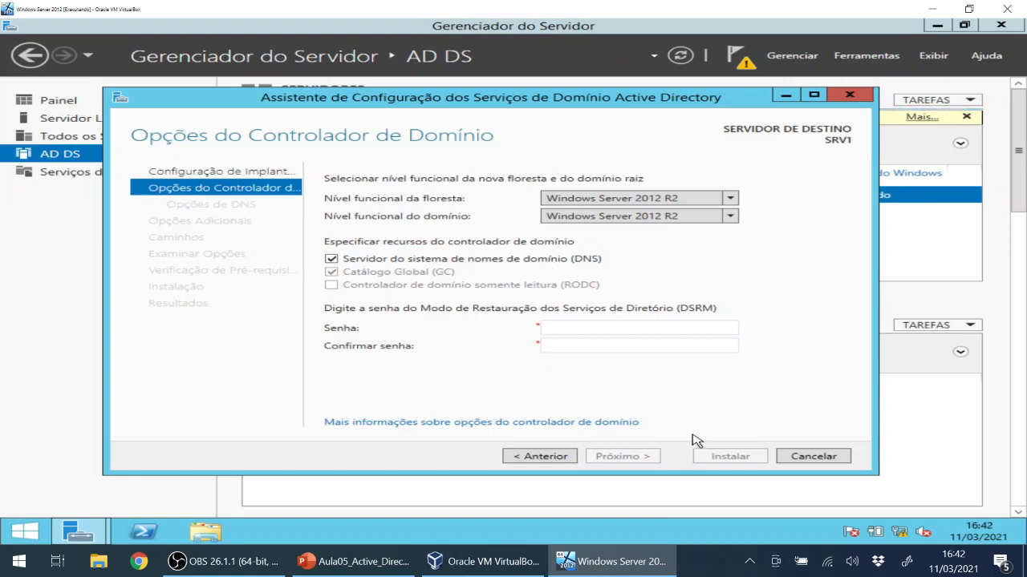
{"action": "left_click", "coordinate": [588, 327]}
{"action": "type", "text": "P@ss"}
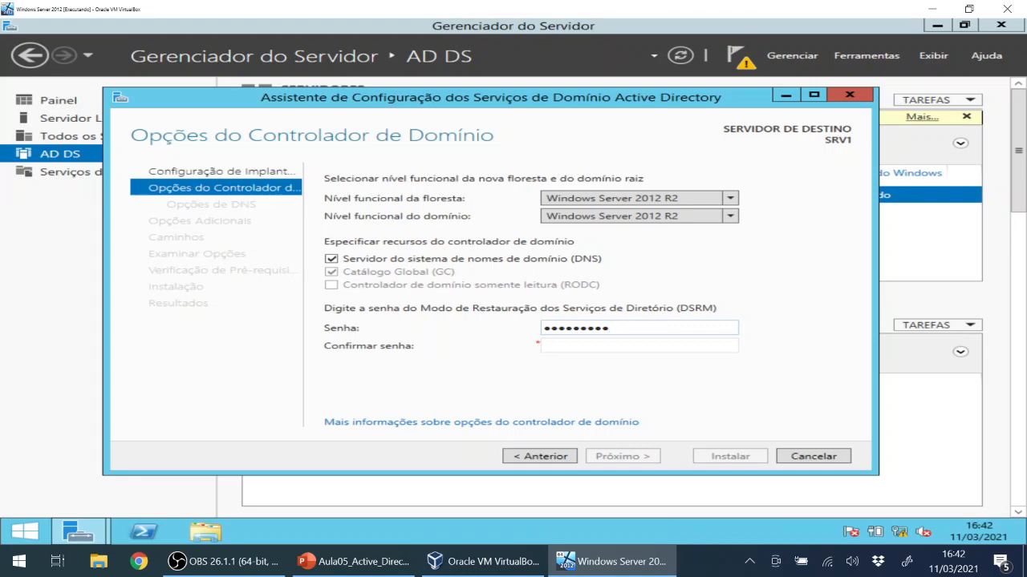
{"action": "left_click", "coordinate": [608, 346]}
{"action": "type", "text": "P"}
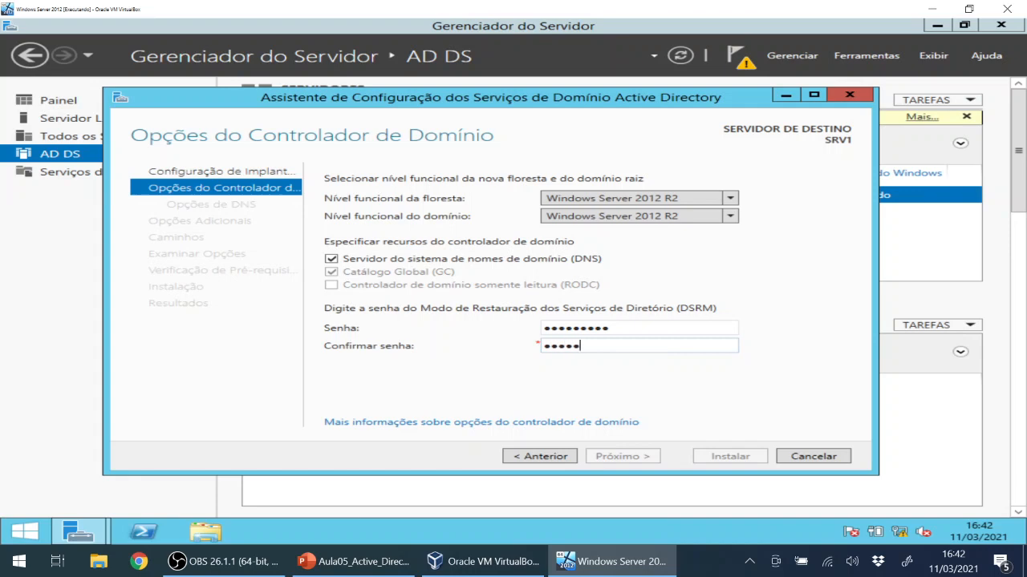
{"action": "type", "text": "••••••••"}
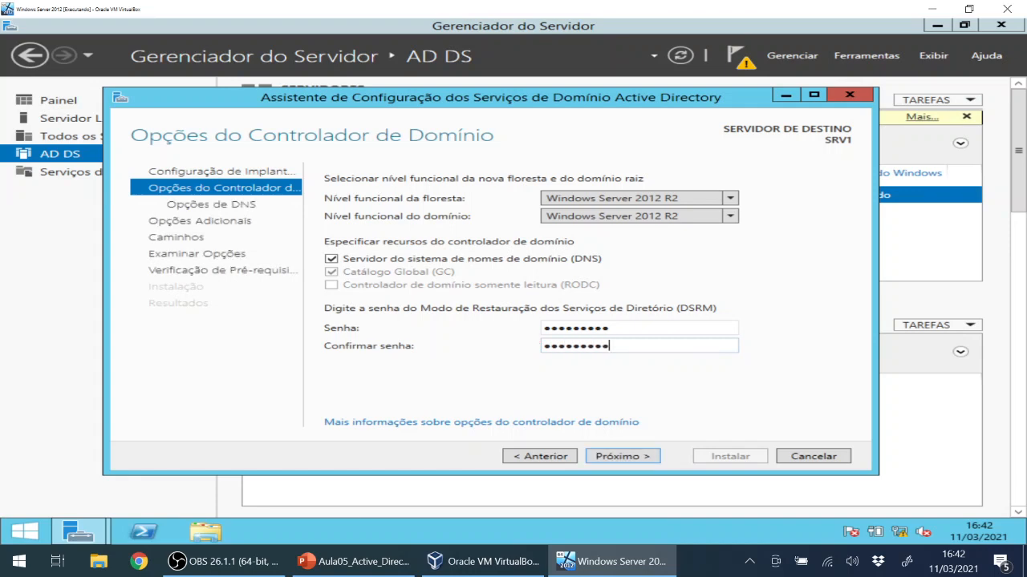
Accept the Opções do Controlador de Domínio and Opções de DNS pages unchanged.
{"action": "left_click", "coordinate": [624, 458]}
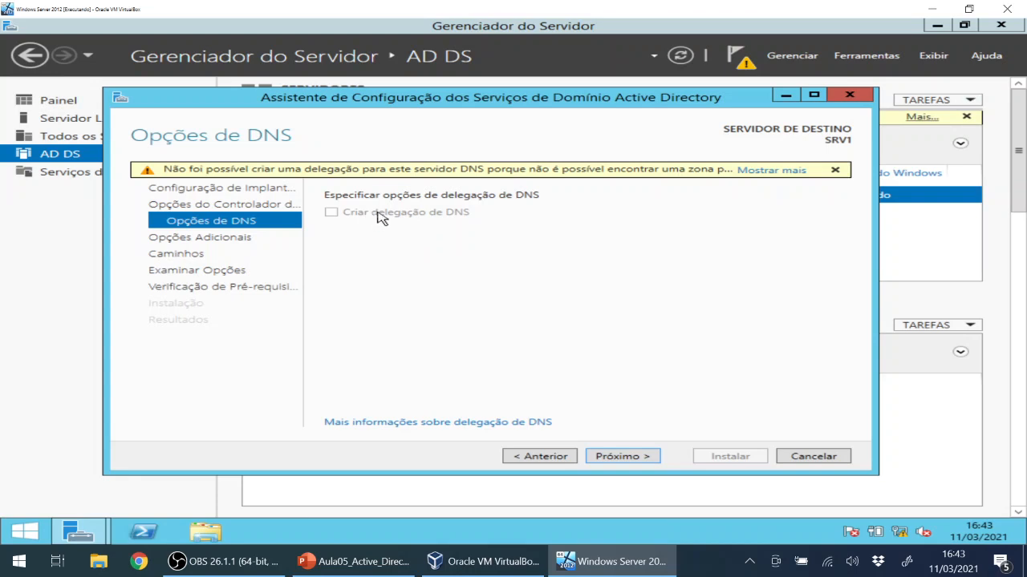
{"action": "left_click", "coordinate": [621, 456]}
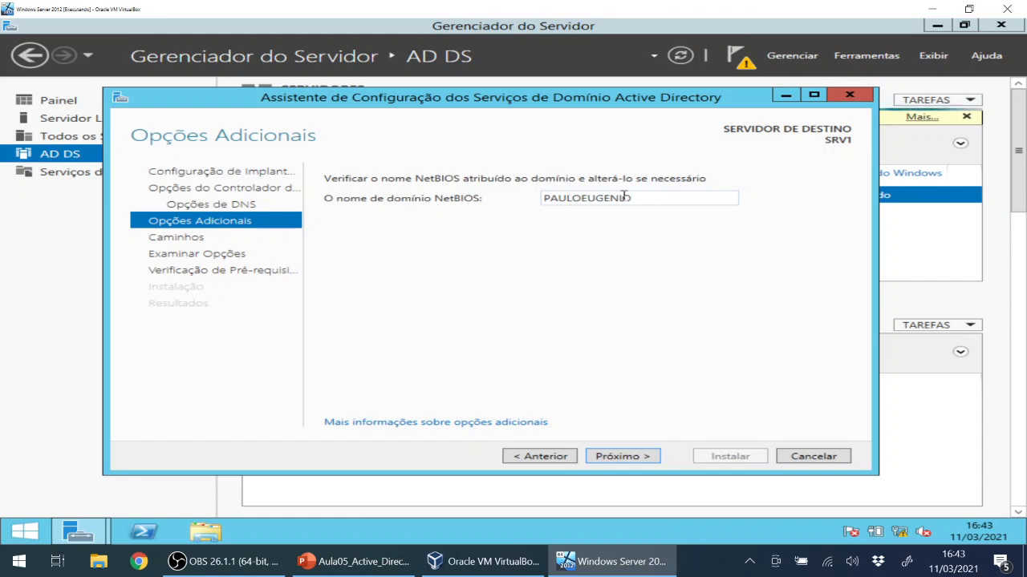
Confirm the suggested NetBIOS name PAULOEUGENIO and move on to Caminhos.
{"action": "double_click", "coordinate": [575, 200]}
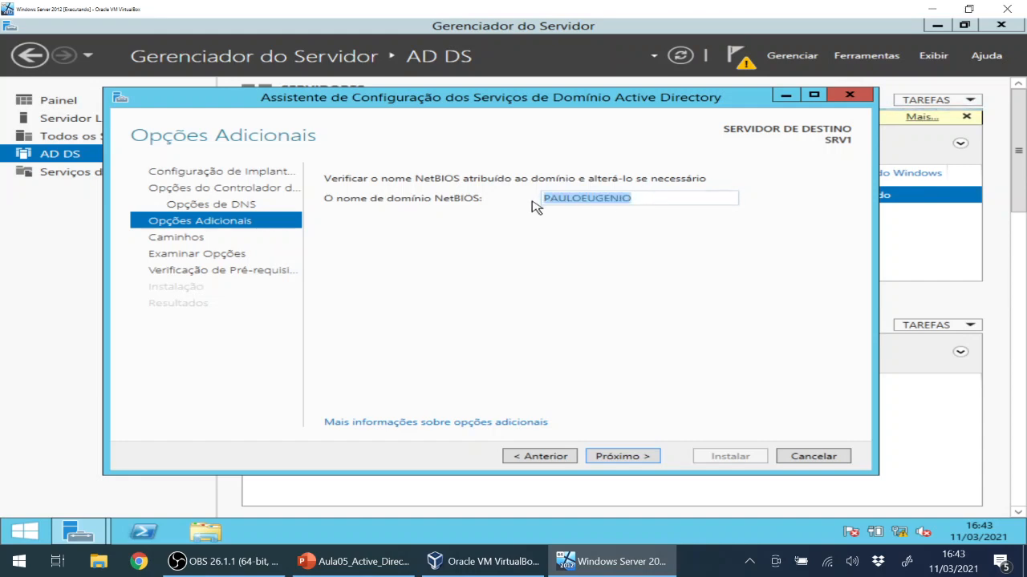
{"action": "left_click", "coordinate": [584, 226]}
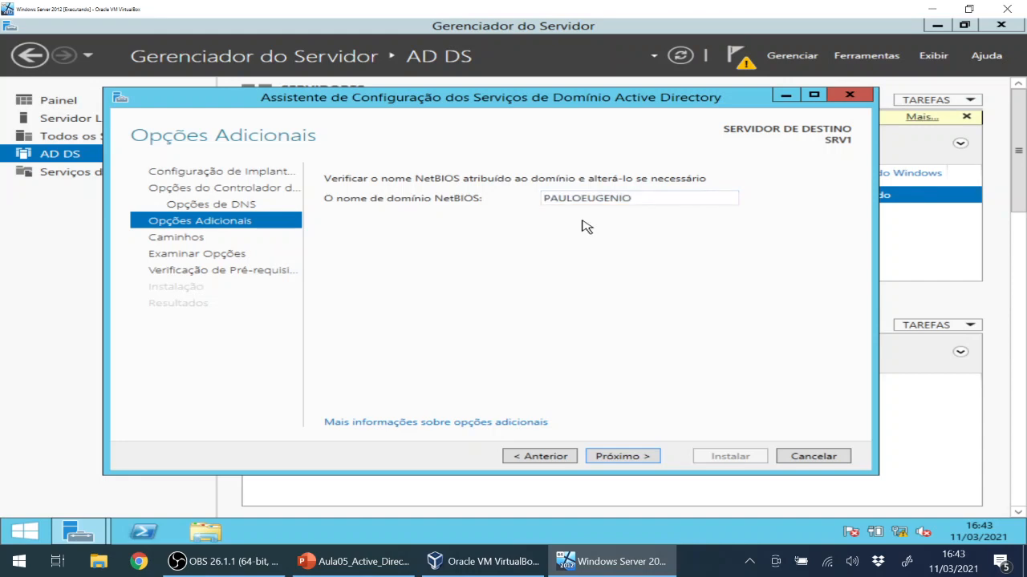
{"action": "left_click", "coordinate": [626, 463]}
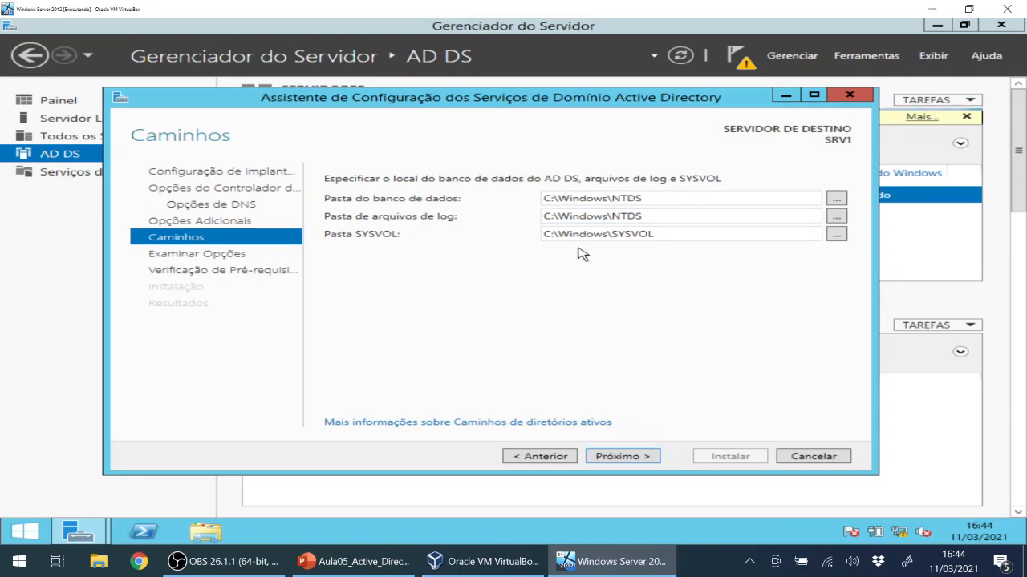
Keep the default NTDS and SYSVOL paths and scroll through the Examinar Opções summary.
{"action": "left_click", "coordinate": [624, 458]}
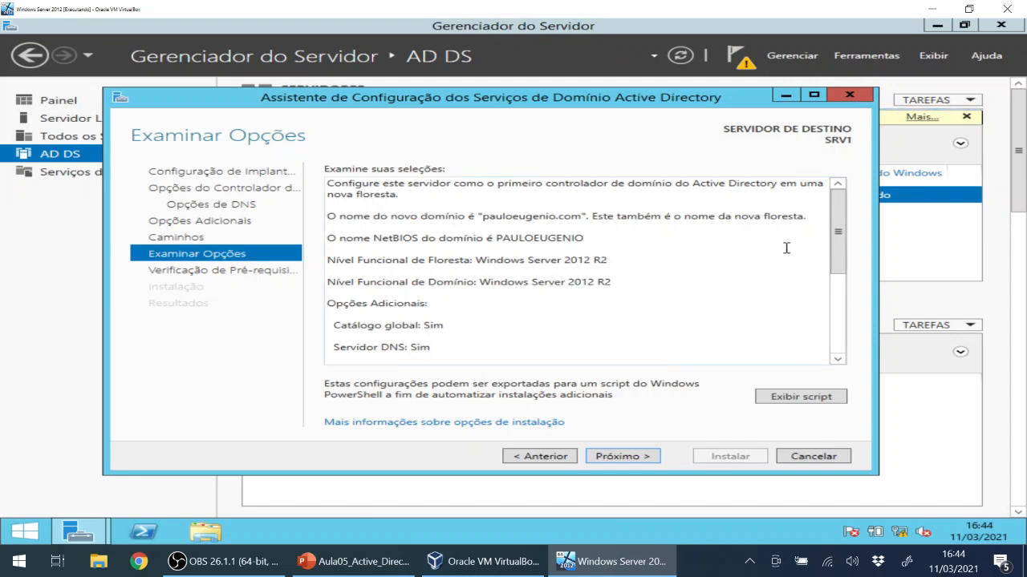
{"action": "left_click_drag", "start_coordinate": [832, 257], "coordinate": [837, 188]}
Run the prerequisite checks, review the warnings, and click Instalar to promote SRV1.
{"action": "left_click", "coordinate": [610, 456]}
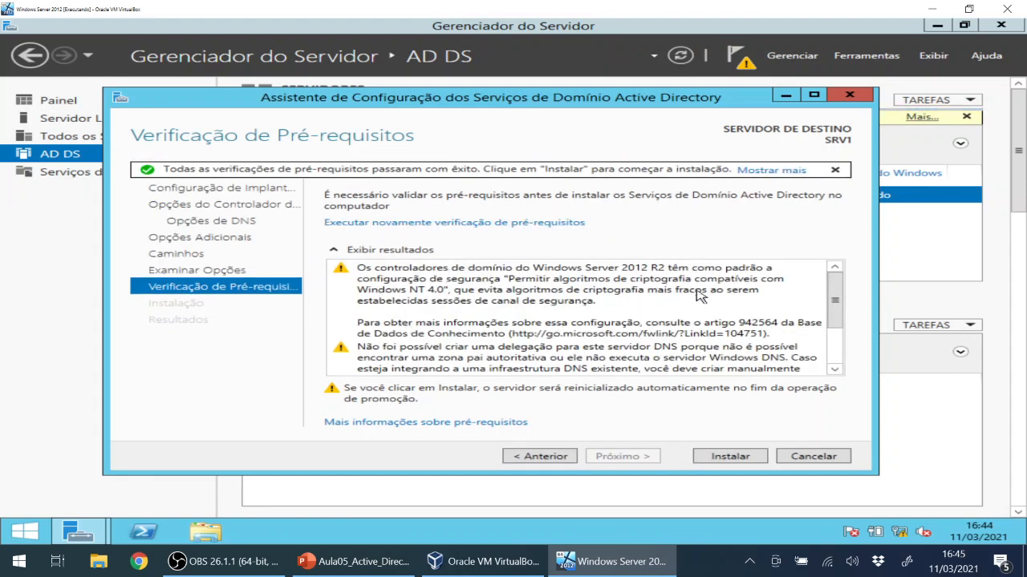
{"action": "left_click_drag", "start_coordinate": [835, 295], "coordinate": [834, 338]}
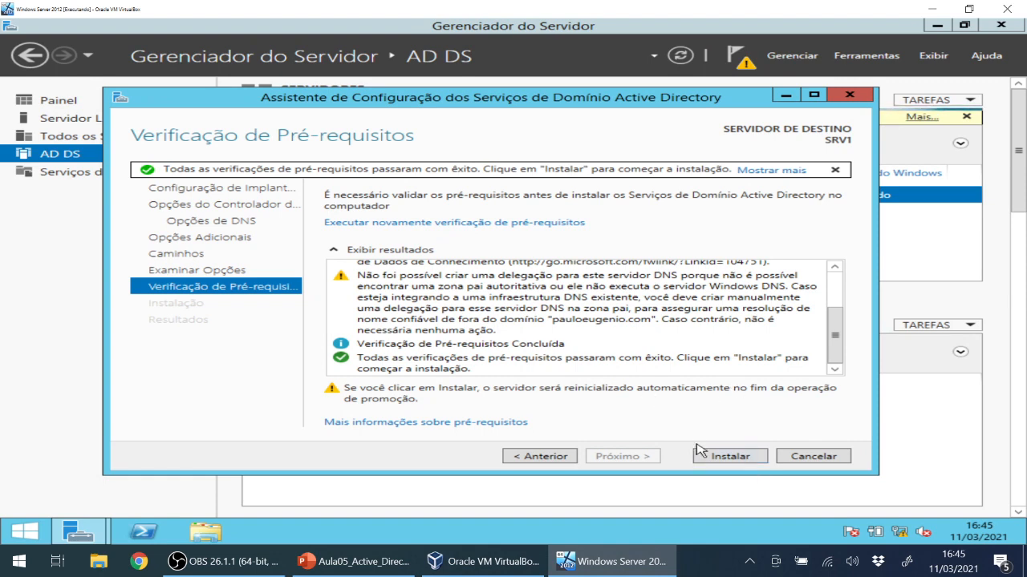
{"action": "left_click", "coordinate": [717, 456]}
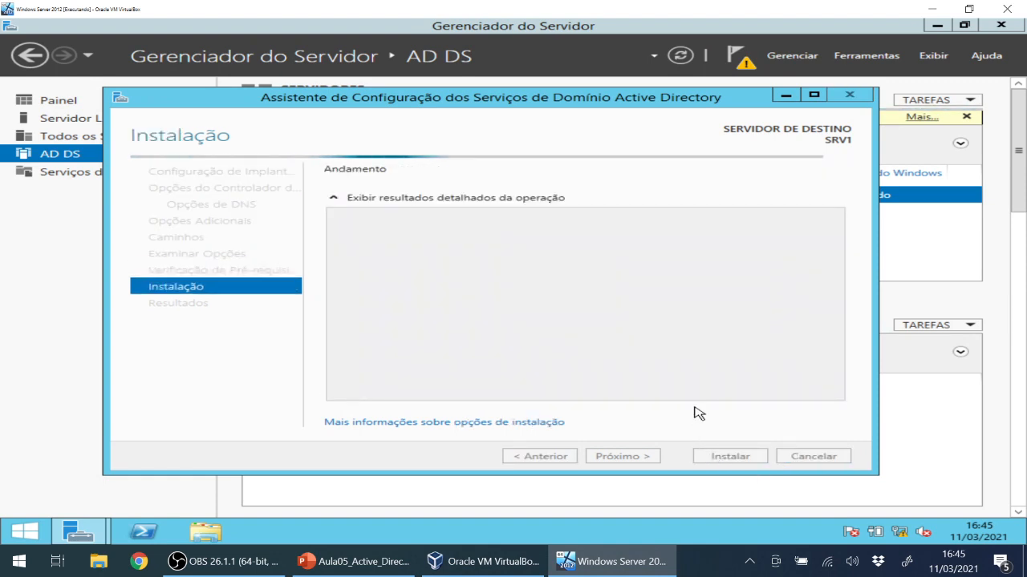
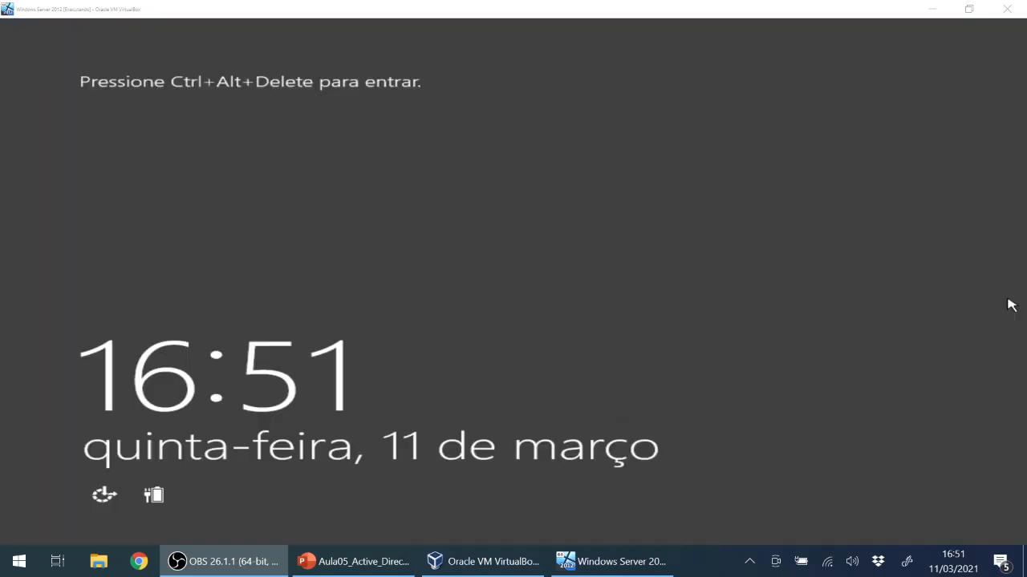
Sign in to the guest as domain Administrator, re-entering the password after the first attempt is rejected.
{"action": "left_click", "coordinate": [607, 291]}
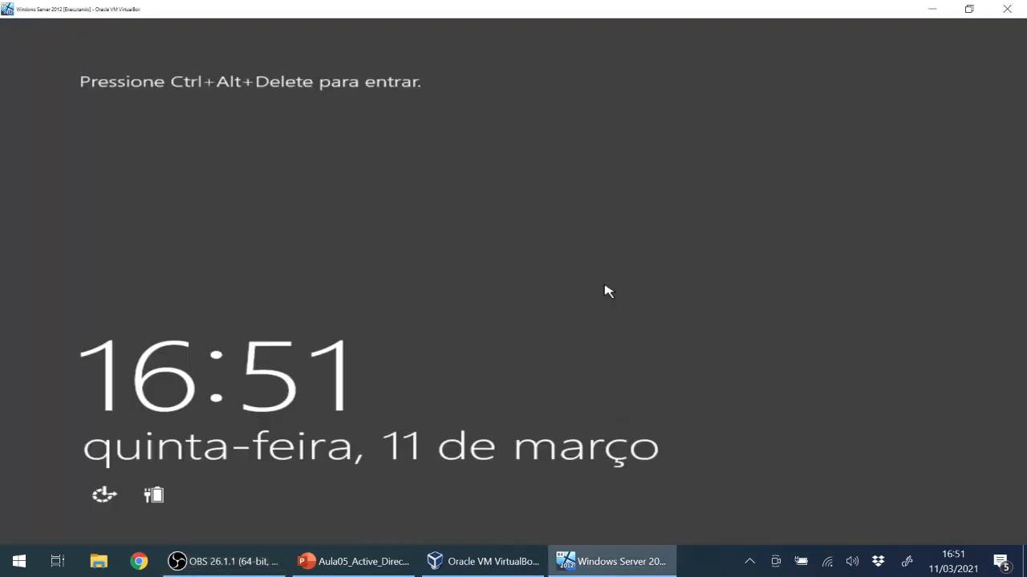
{"action": "key", "text": "ctrl+Delete"}
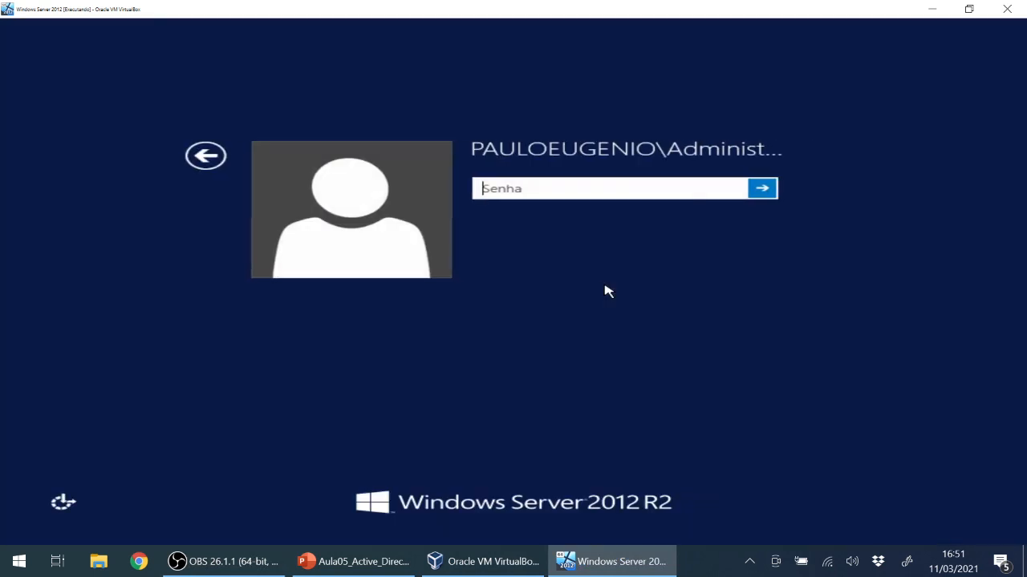
{"action": "type", "text": "P"}
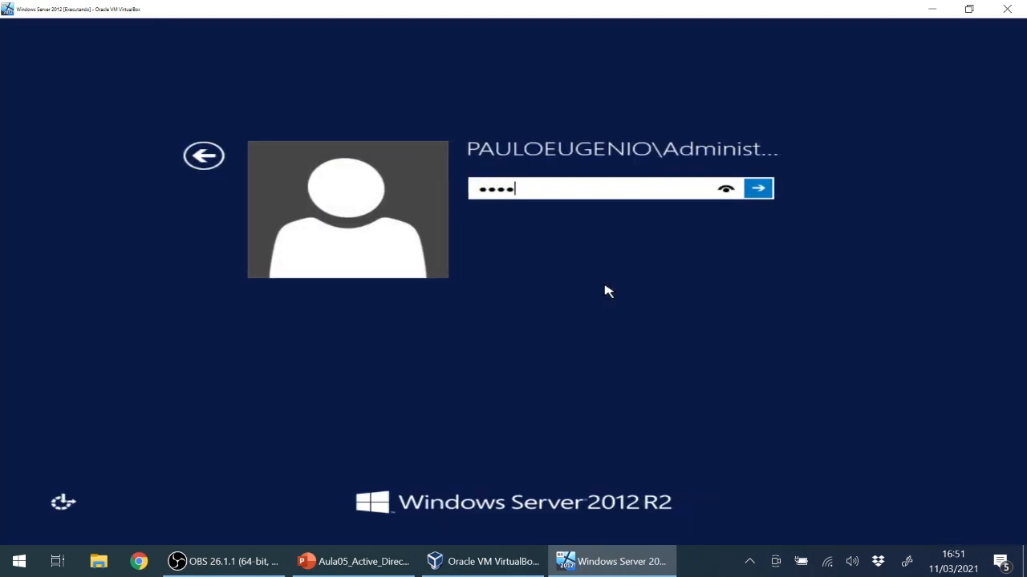
{"action": "key", "text": "Return"}
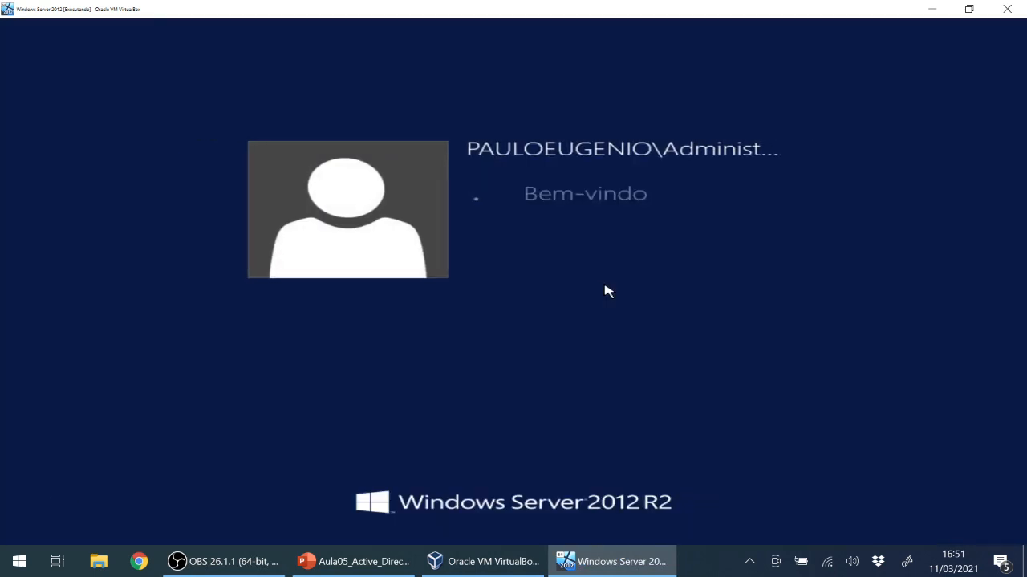
{"action": "key", "text": "Return"}
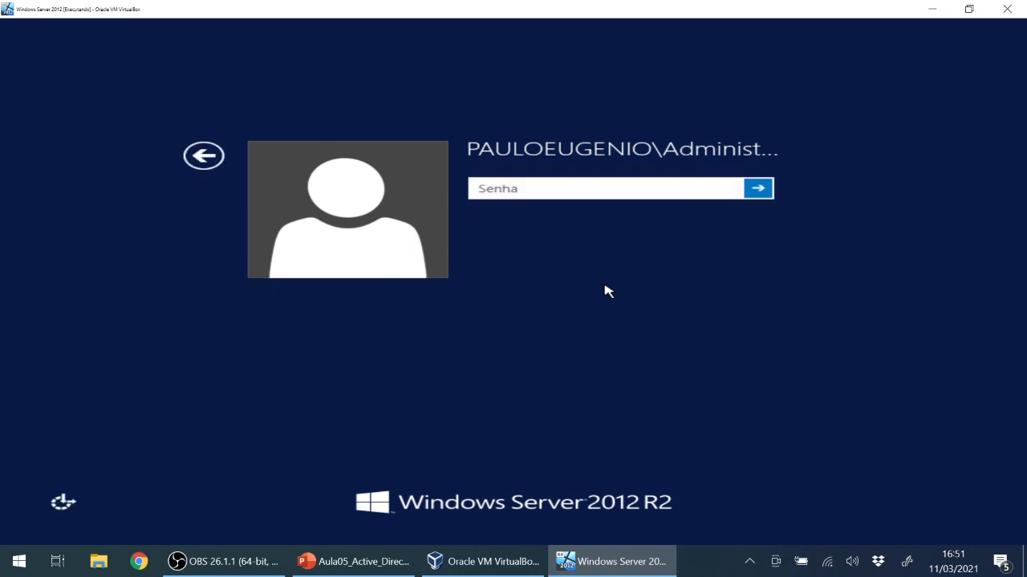
{"action": "type", "text": "P"}
{"action": "key", "text": "Return"}
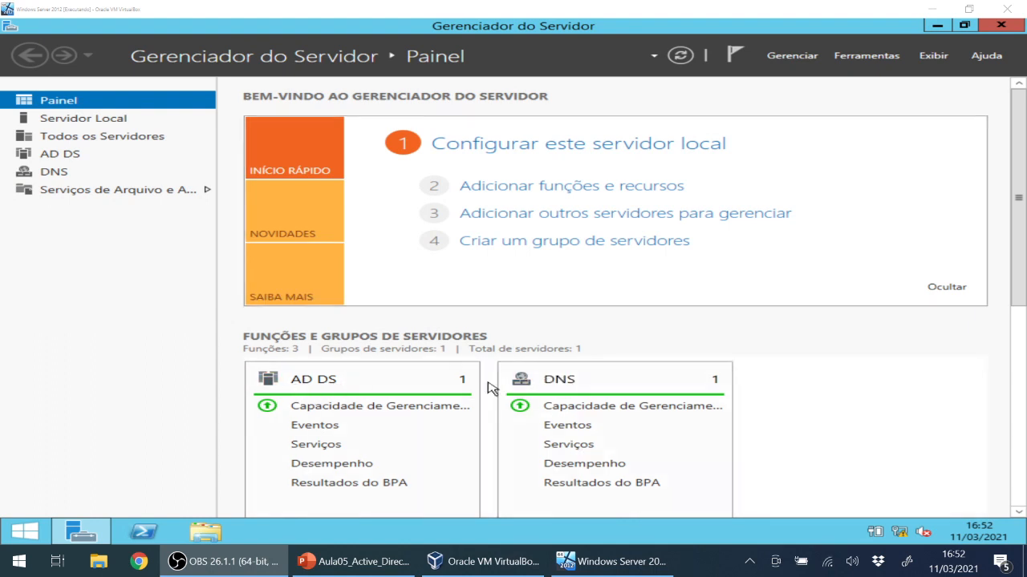
Go from the Server Manager dashboard to the Servidor Local page for SRV1.
{"action": "scroll", "coordinate": [621, 391], "scroll_direction": "down", "scroll_amount": 3}
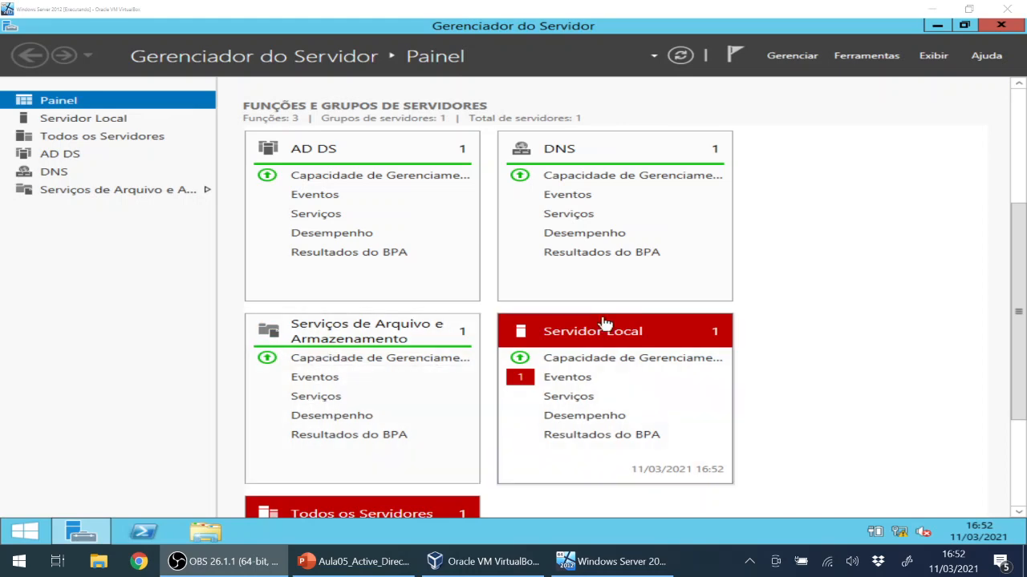
{"action": "scroll", "coordinate": [603, 325], "scroll_direction": "down", "scroll_amount": 1}
{"action": "scroll", "coordinate": [606, 323], "scroll_direction": "up", "scroll_amount": 4}
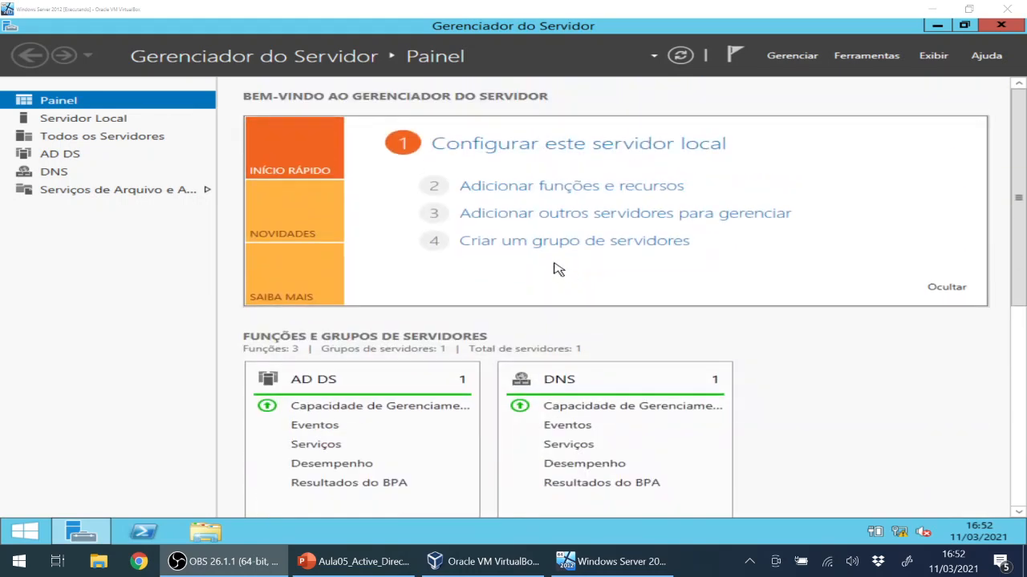
{"action": "left_click", "coordinate": [68, 122]}
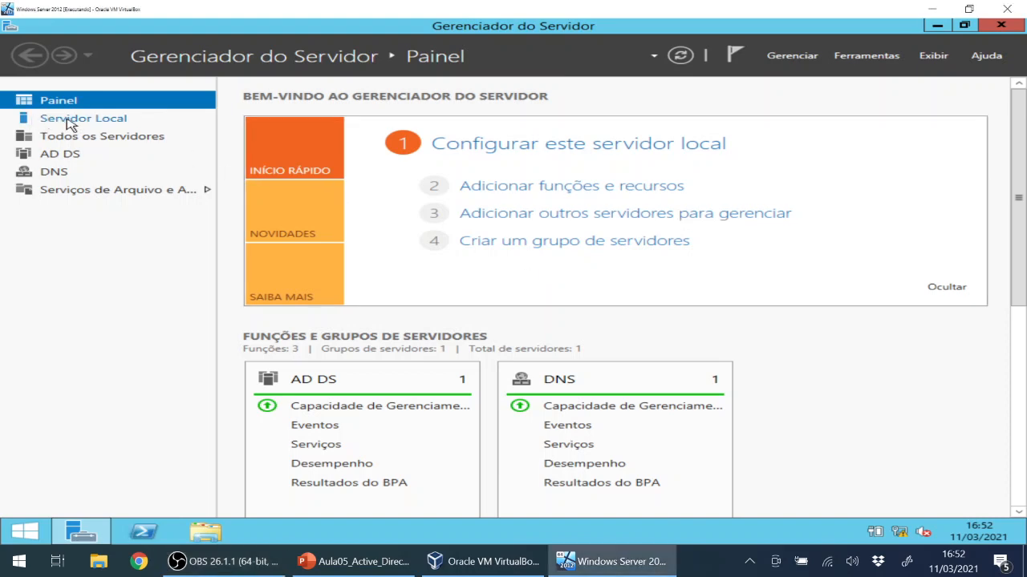
{"action": "left_click", "coordinate": [69, 122]}
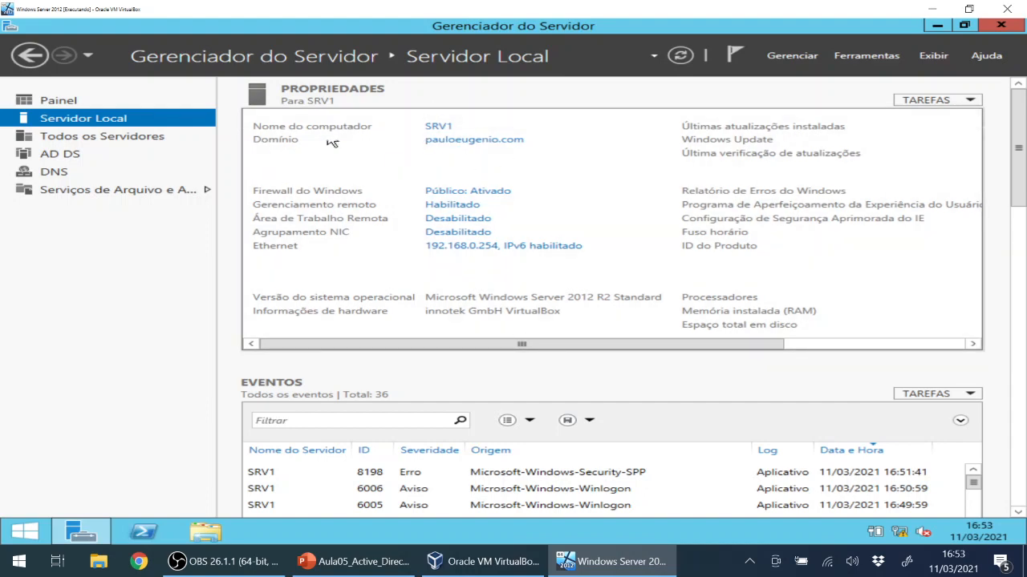
{"action": "left_click", "coordinate": [205, 533]}
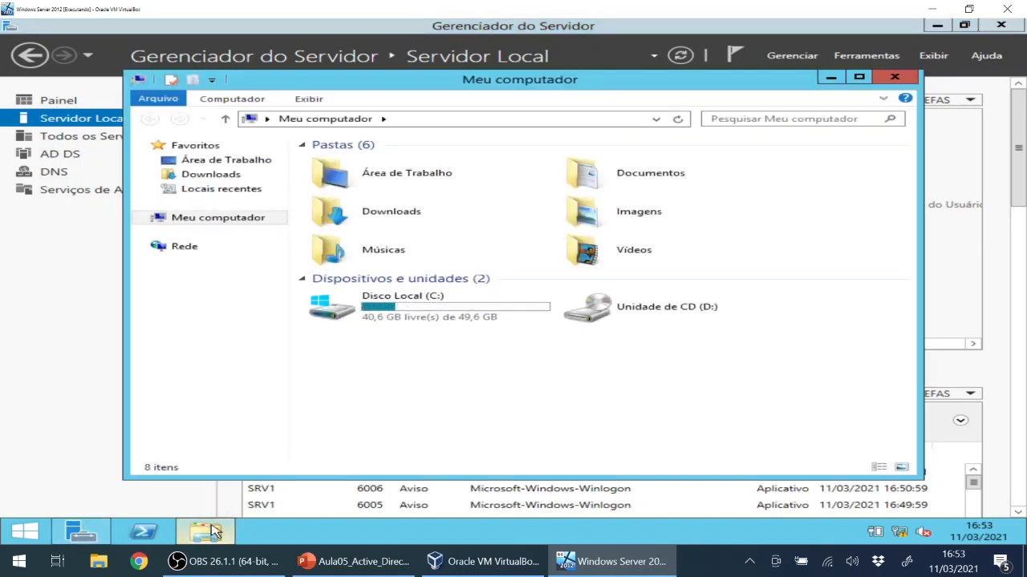
{"action": "right_click", "coordinate": [239, 222]}
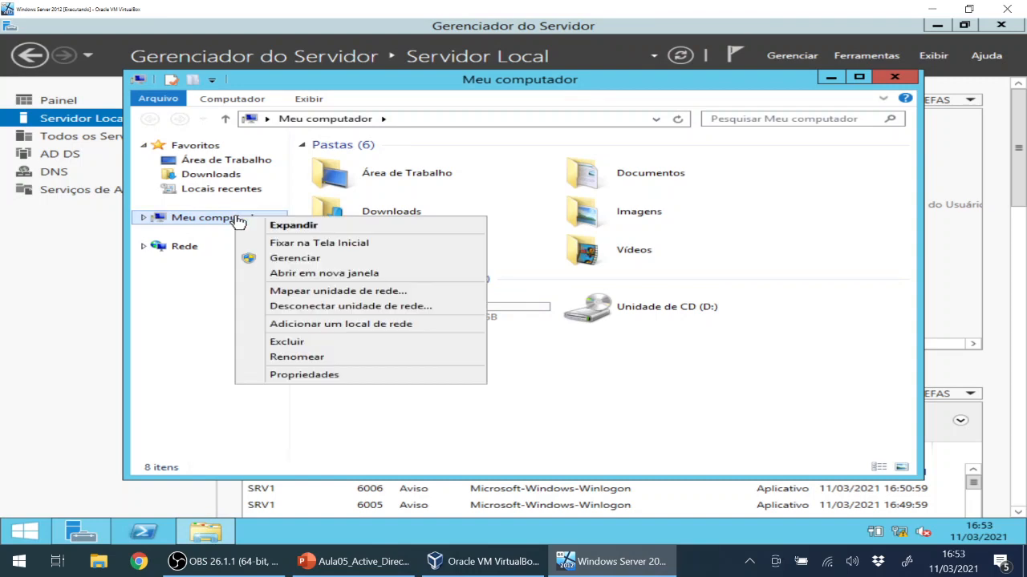
{"action": "left_click", "coordinate": [338, 376]}
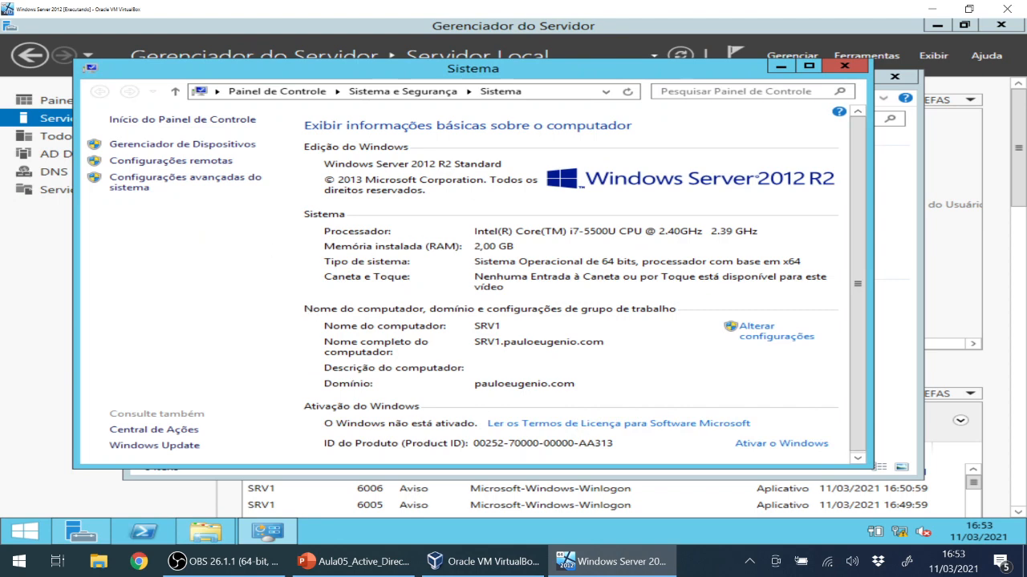
{"action": "scroll", "coordinate": [854, 215], "scroll_direction": "down", "scroll_amount": 1}
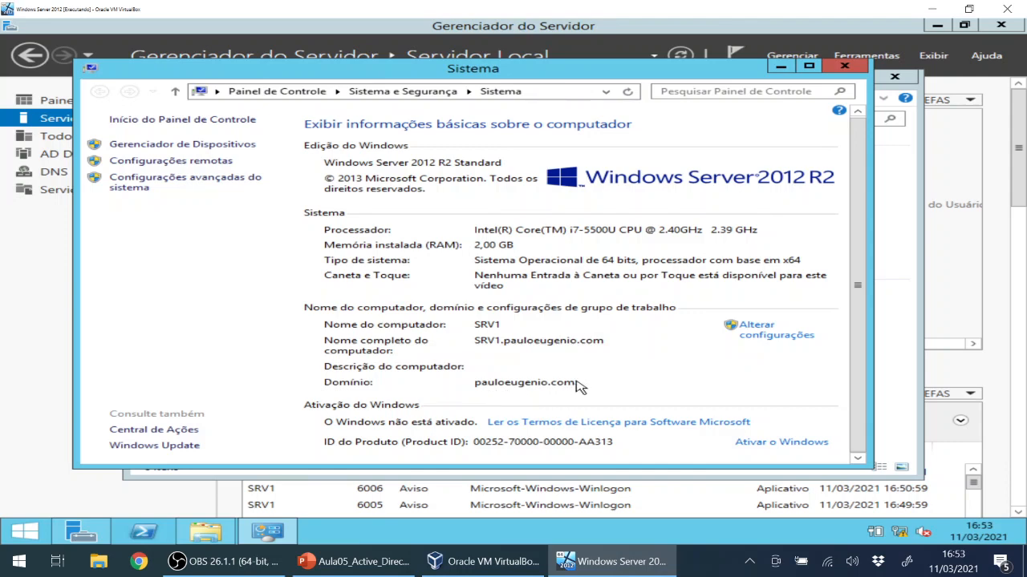
{"action": "left_click", "coordinate": [853, 67]}
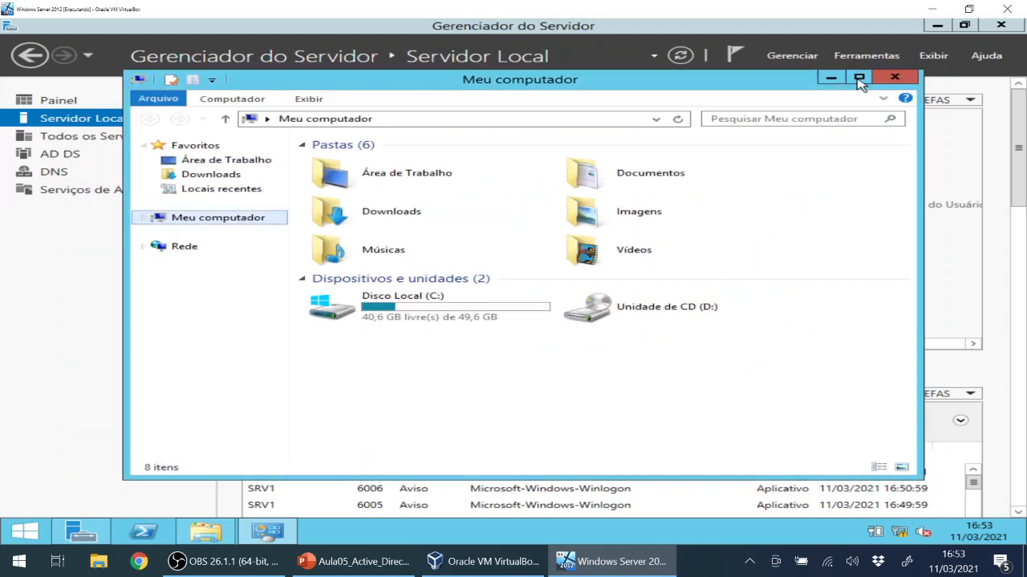
{"action": "left_click", "coordinate": [896, 77]}
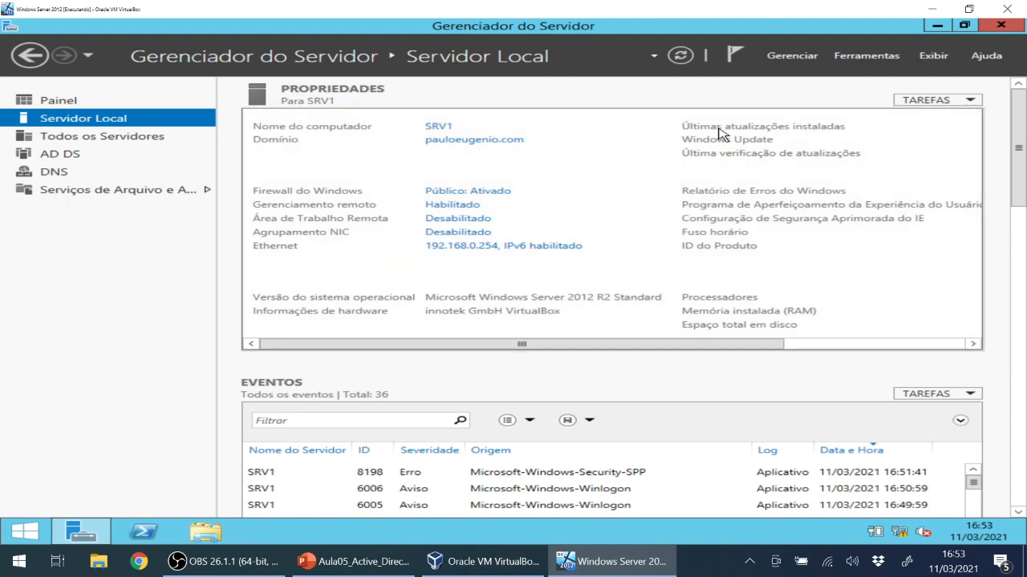
From the AD DS page, launch Usuários e Computadores do Active Directory via the Ferramentas menu.
{"action": "left_click", "coordinate": [58, 155]}
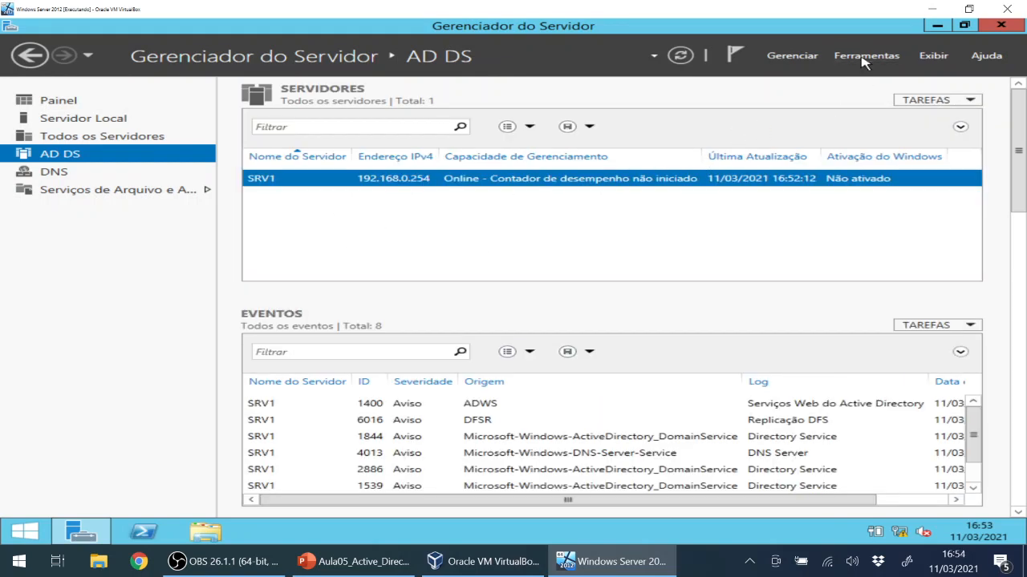
{"action": "left_click", "coordinate": [864, 61]}
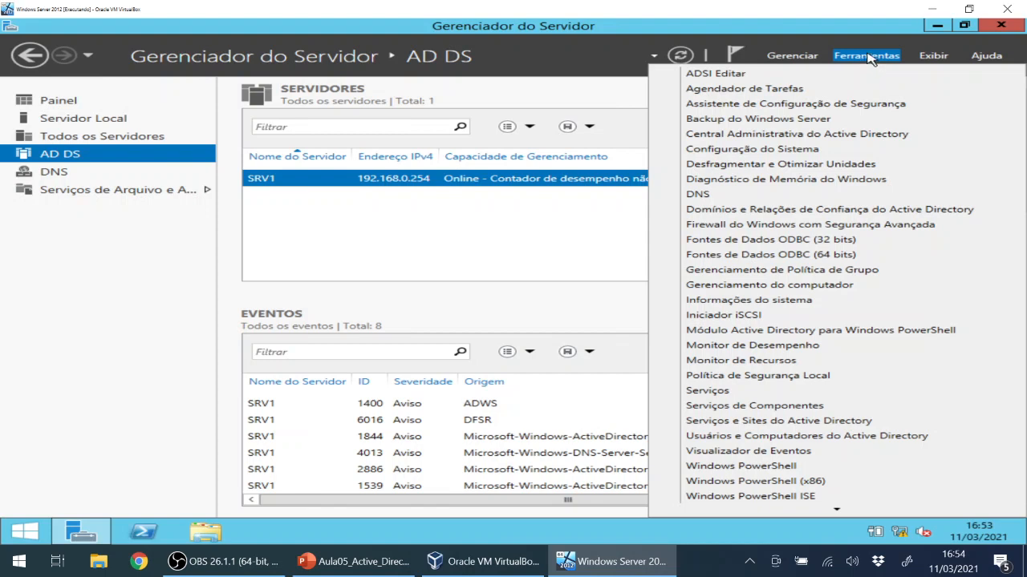
{"action": "left_click", "coordinate": [868, 62]}
{"action": "left_click", "coordinate": [868, 62]}
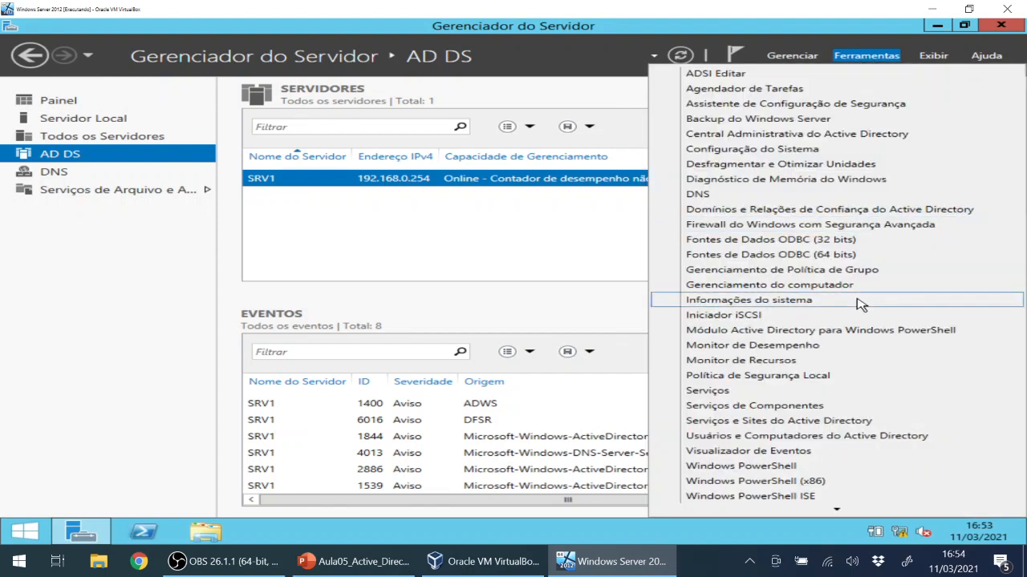
{"action": "left_click", "coordinate": [838, 443]}
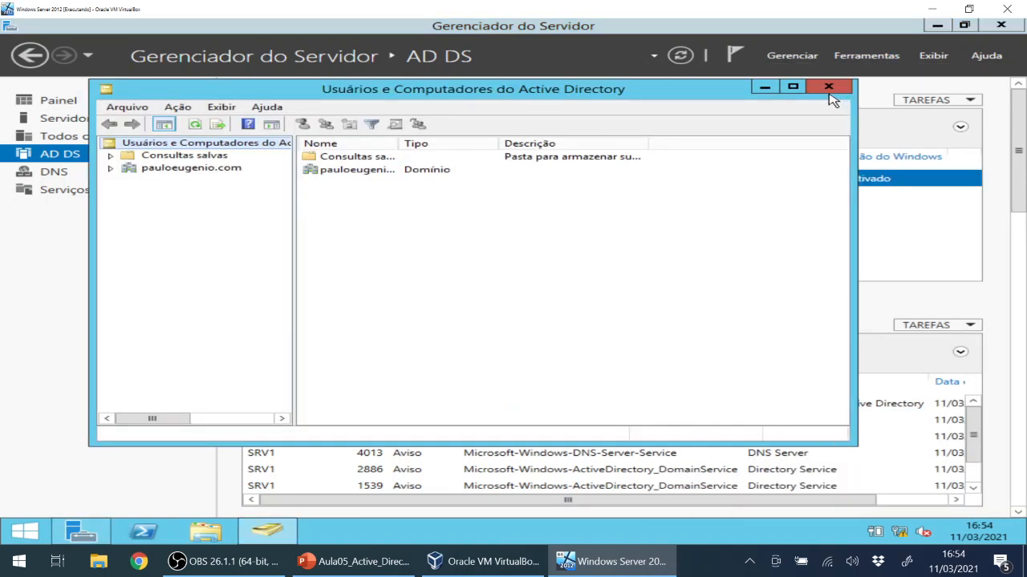
Maximize ADUC, expand pauloeugenio.com, browse its containers and settle on the Users container.
{"action": "left_click", "coordinate": [792, 86]}
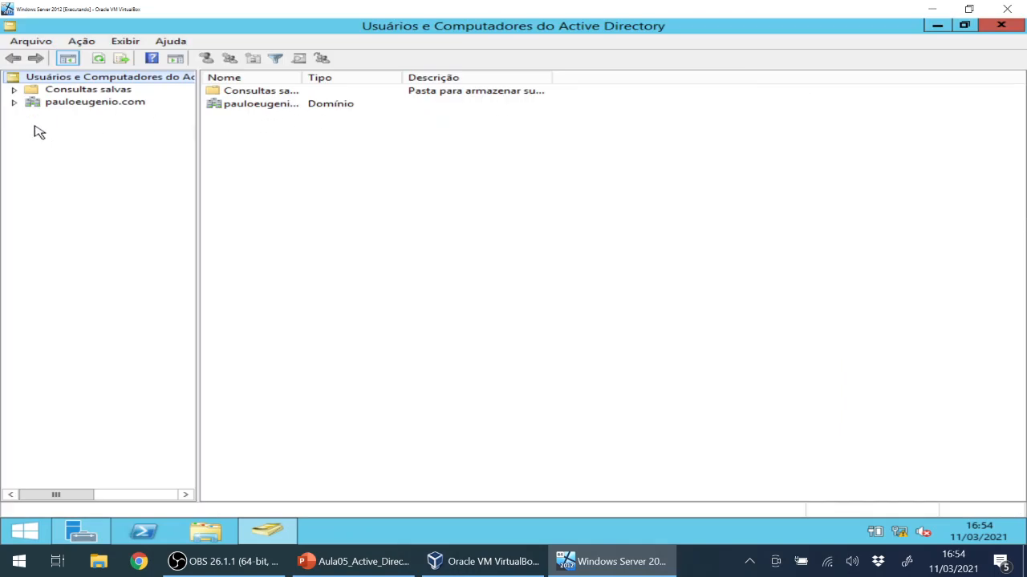
{"action": "left_click", "coordinate": [13, 102]}
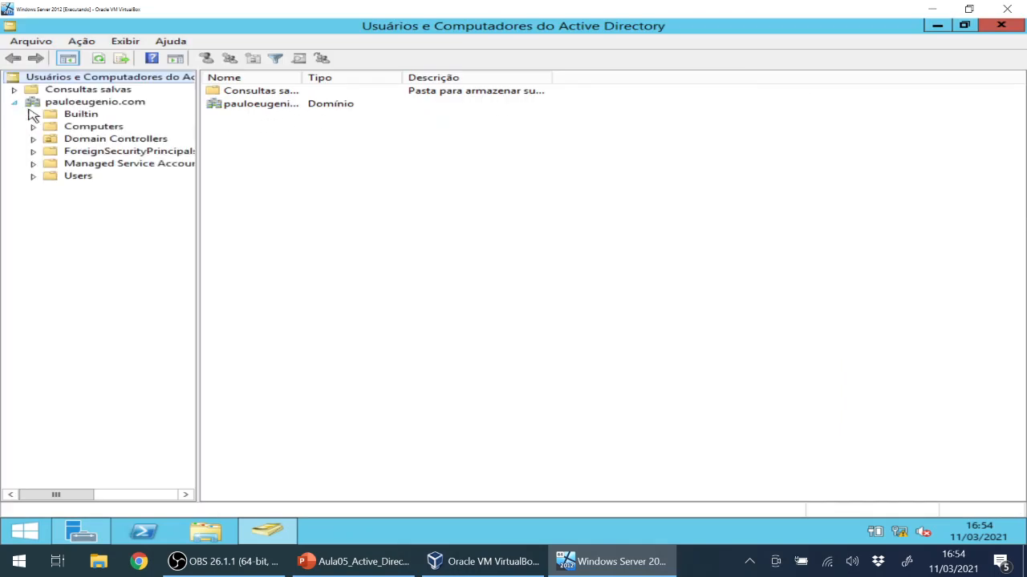
{"action": "left_click", "coordinate": [33, 177]}
{"action": "left_click", "coordinate": [33, 114]}
{"action": "left_click", "coordinate": [33, 164]}
{"action": "left_click", "coordinate": [69, 90]}
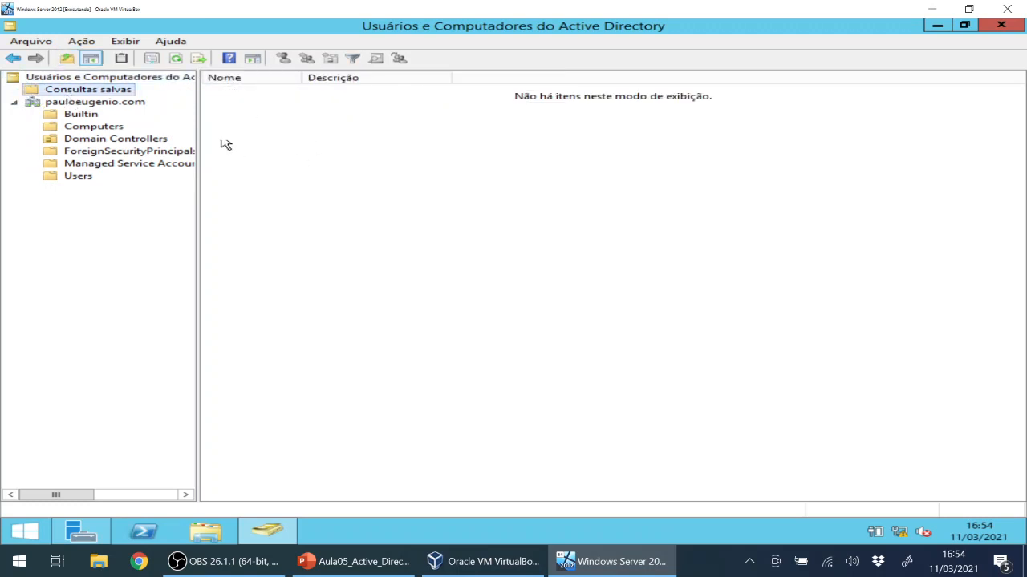
{"action": "left_click", "coordinate": [91, 103]}
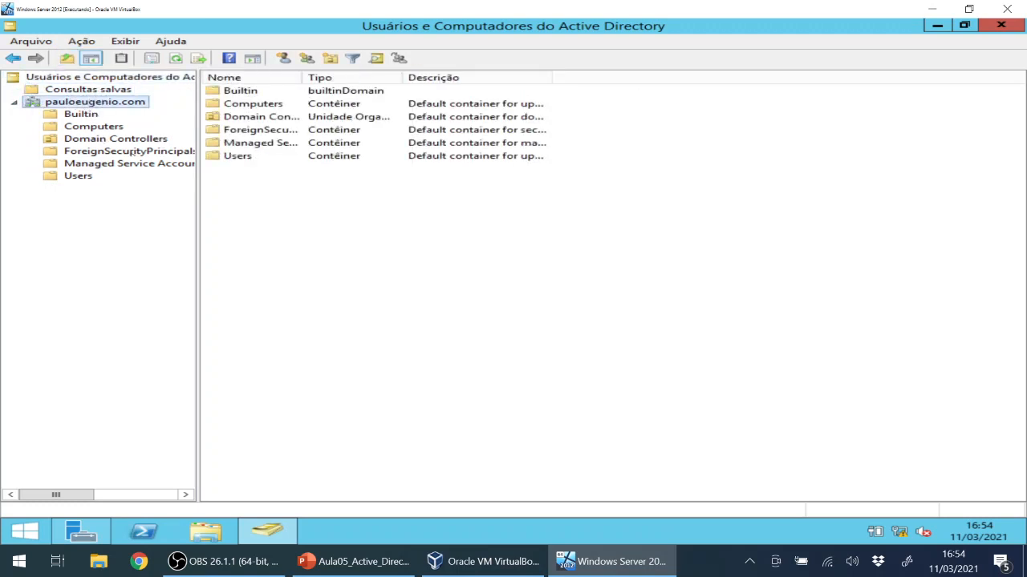
{"action": "left_click", "coordinate": [90, 178]}
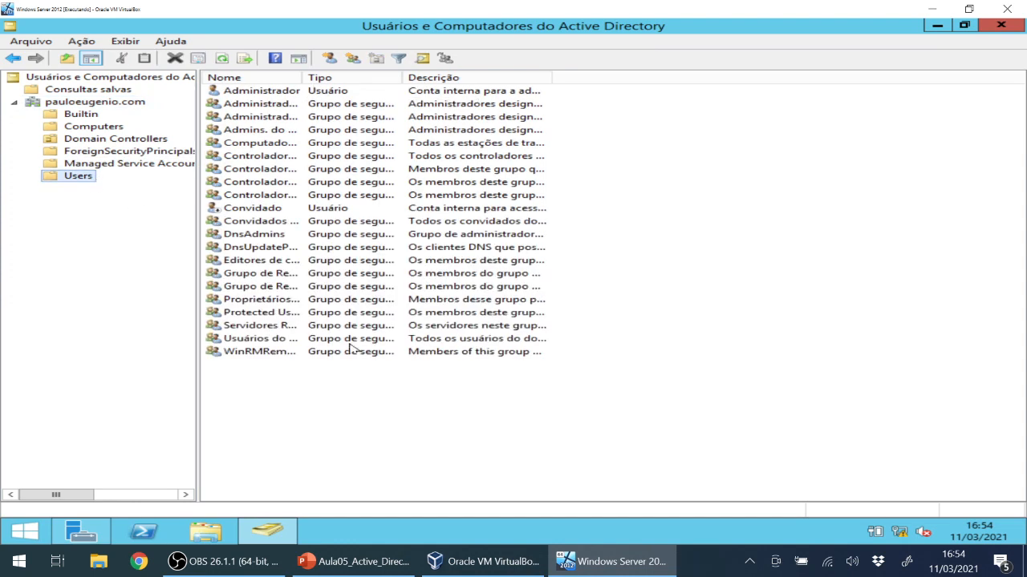
{"action": "left_click", "coordinate": [265, 235]}
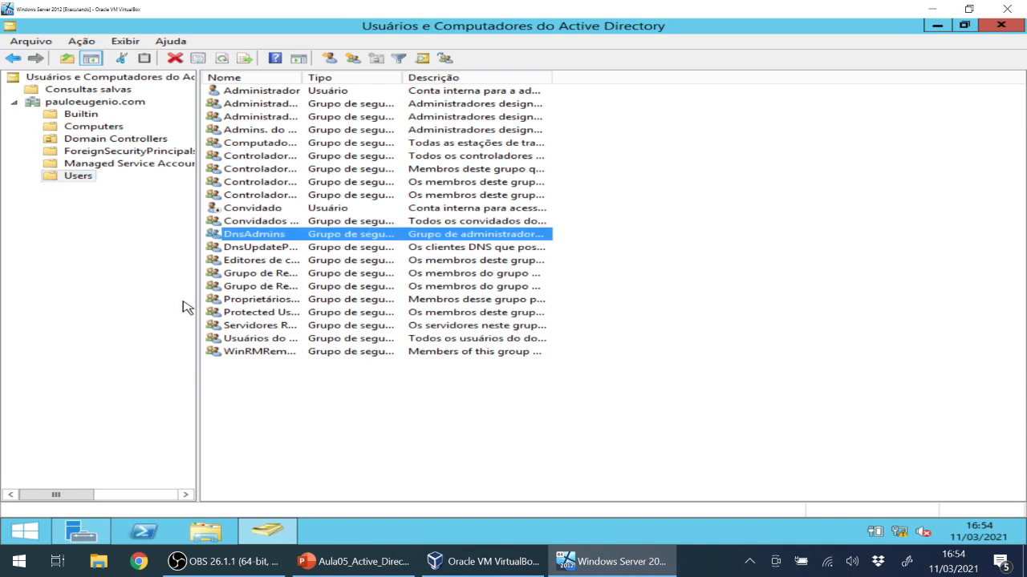
{"action": "left_click", "coordinate": [333, 401]}
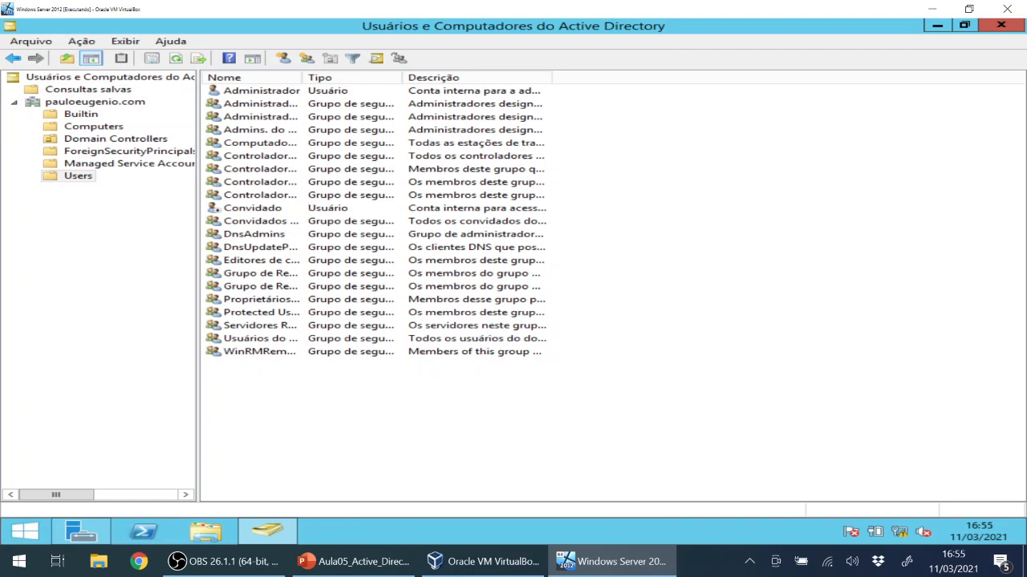
{"action": "left_click", "coordinate": [69, 179]}
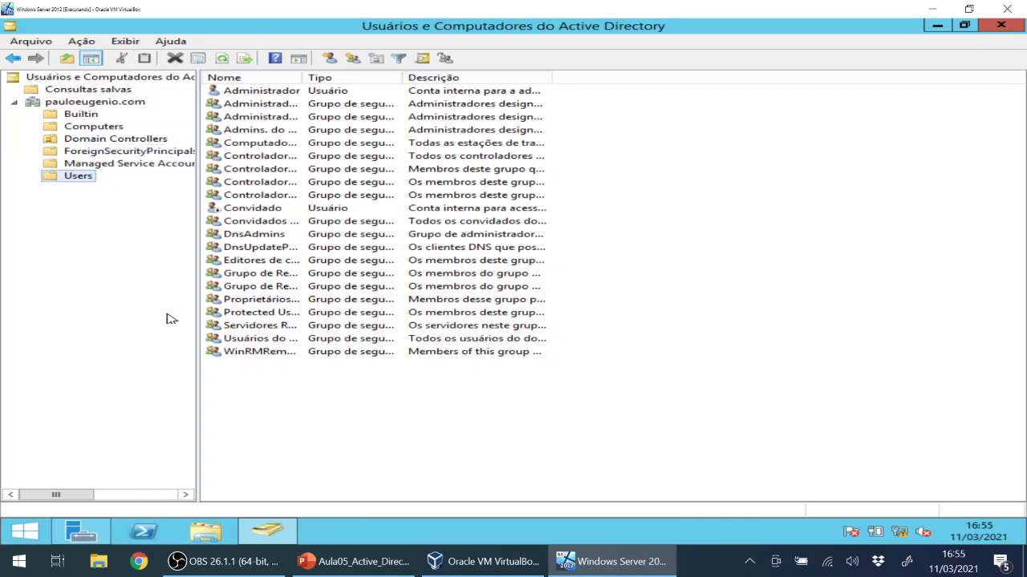
Start a new user from the Novo > Usuário context menu in the Users list.
{"action": "right_click", "coordinate": [273, 396]}
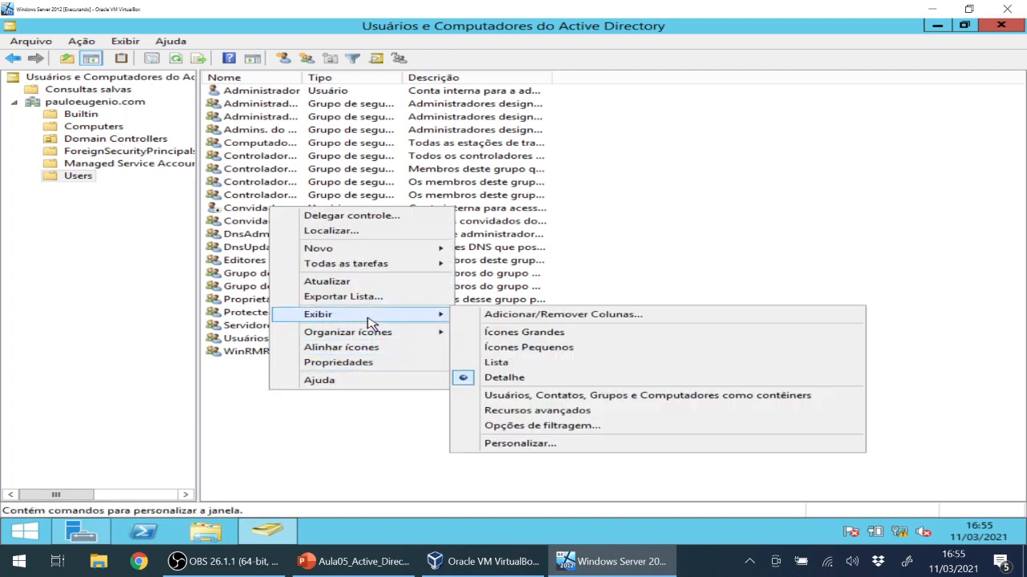
{"action": "mouse_move", "coordinate": [381, 255]}
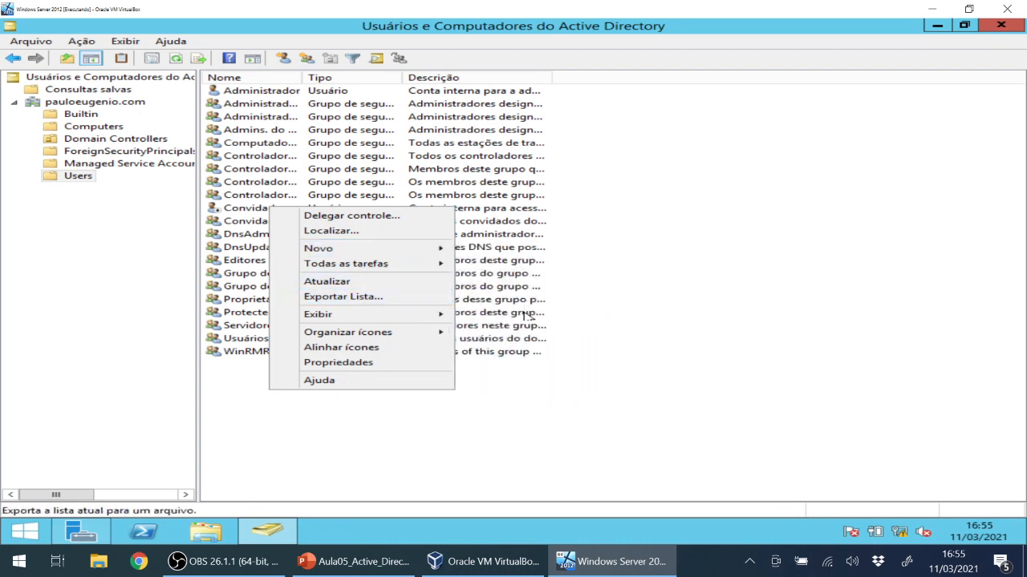
{"action": "mouse_move", "coordinate": [415, 249]}
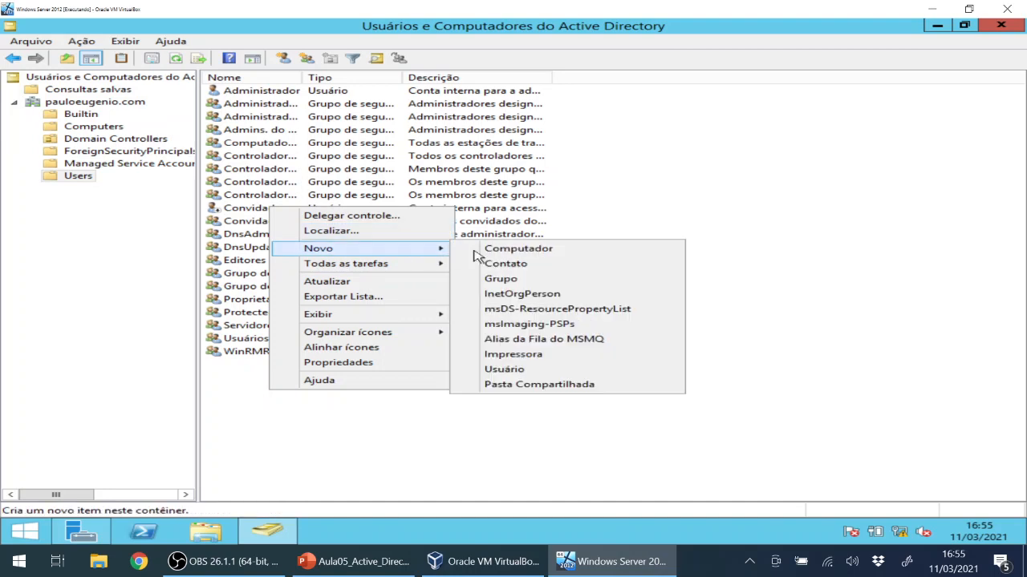
{"action": "left_click", "coordinate": [522, 369]}
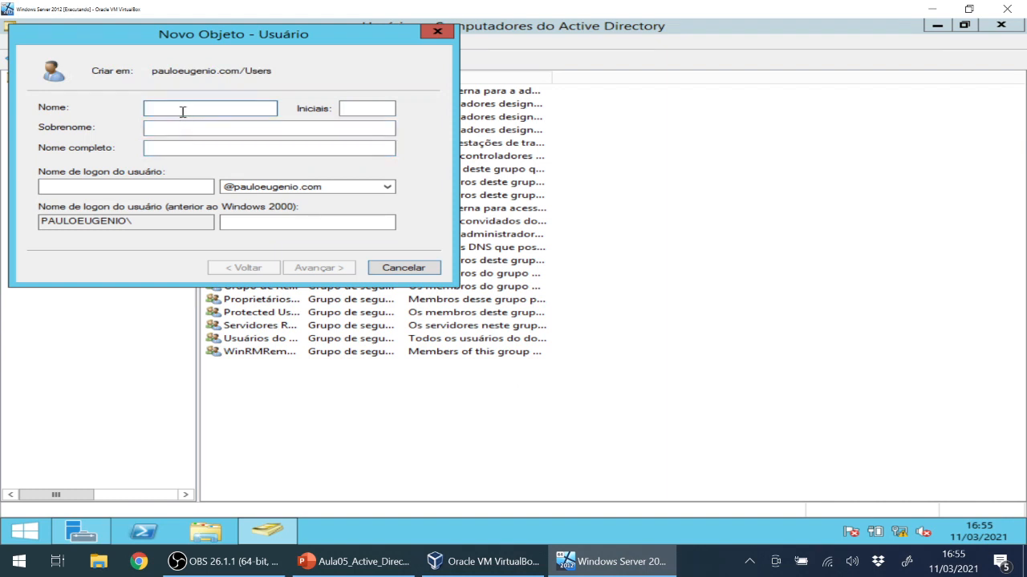
Enter a first name, surname 'aluno' and a student-number logon name in the new user form.
{"action": "type", "text": "usu"}
{"action": "type", "text": "aluno"}
{"action": "key", "text": "Tab"}
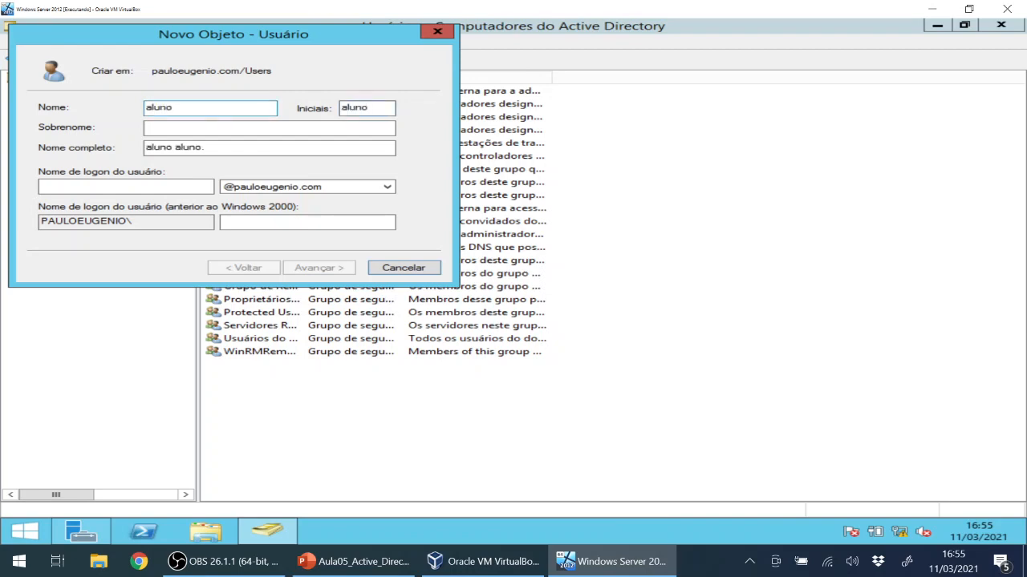
{"action": "key", "text": "Tab"}
{"action": "type", "text": "alu"}
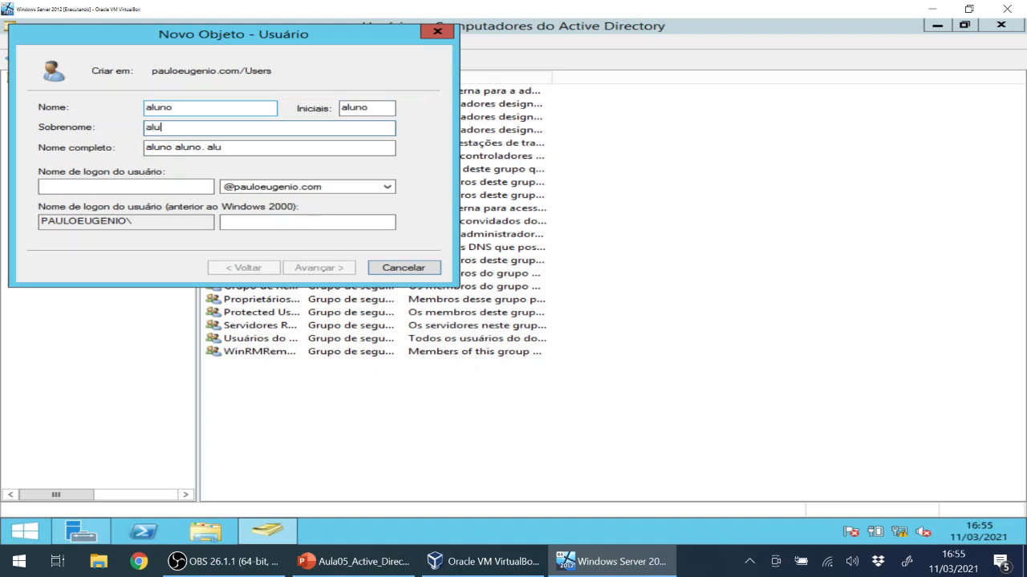
{"action": "type", "text": "no"}
{"action": "left_click", "coordinate": [166, 187]}
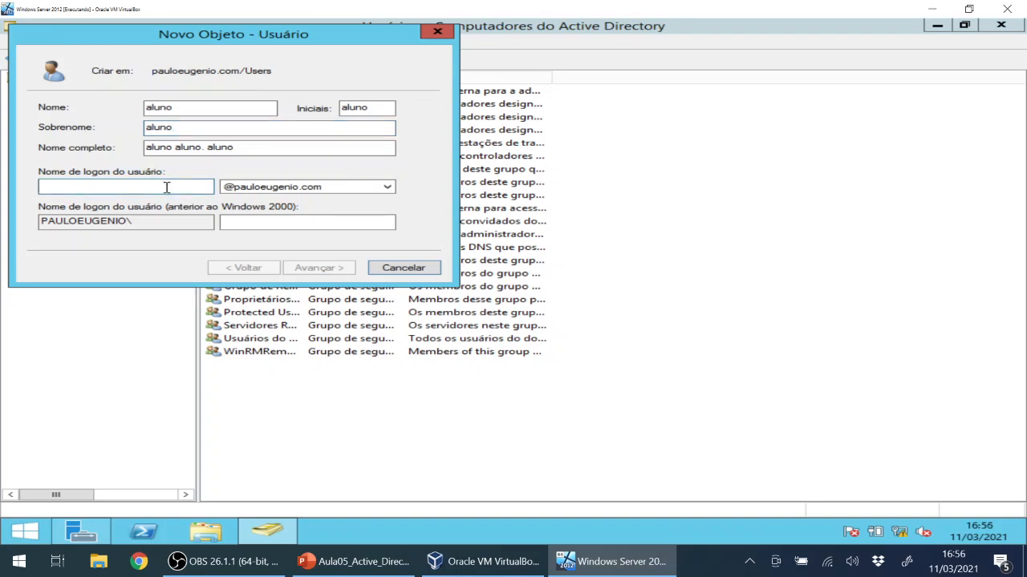
{"action": "type", "text": "2"}
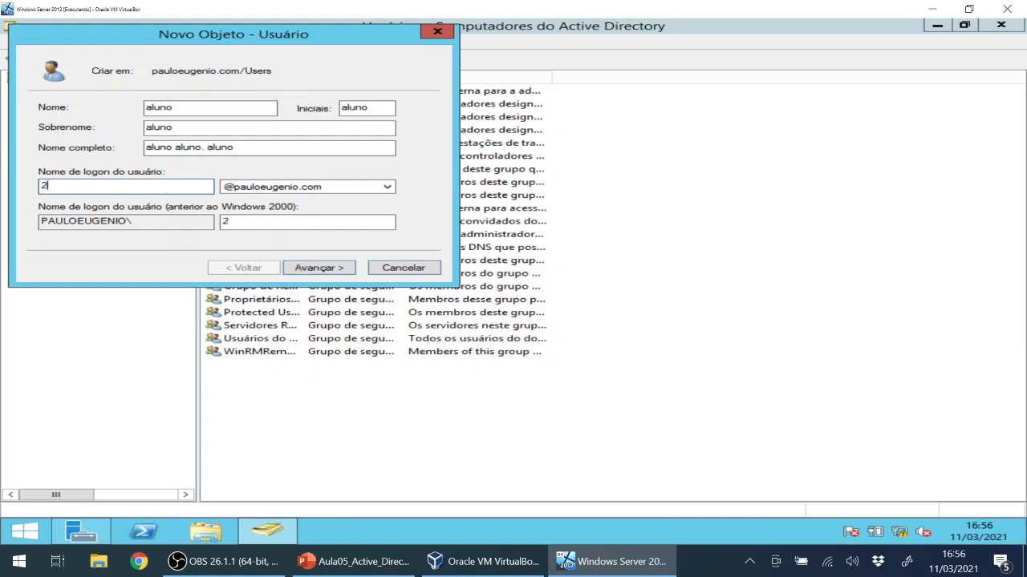
{"action": "type", "text": "013103"}
{"action": "key", "text": "BackSpace"}
{"action": "key", "text": "BackSpace"}
{"action": "key", "text": "BackSpace"}
{"action": "key", "text": "BackSpace"}
{"action": "key", "text": "BackSpace"}
{"action": "key", "text": "BackSpace"}
{"action": "key", "text": "BackSpace"}
{"action": "type", "text": "a"}
{"action": "double_click", "coordinate": [59, 184]}
{"action": "left_click", "coordinate": [109, 186]}
{"action": "left_click", "coordinate": [84, 188]}
{"action": "double_click", "coordinate": [98, 190]}
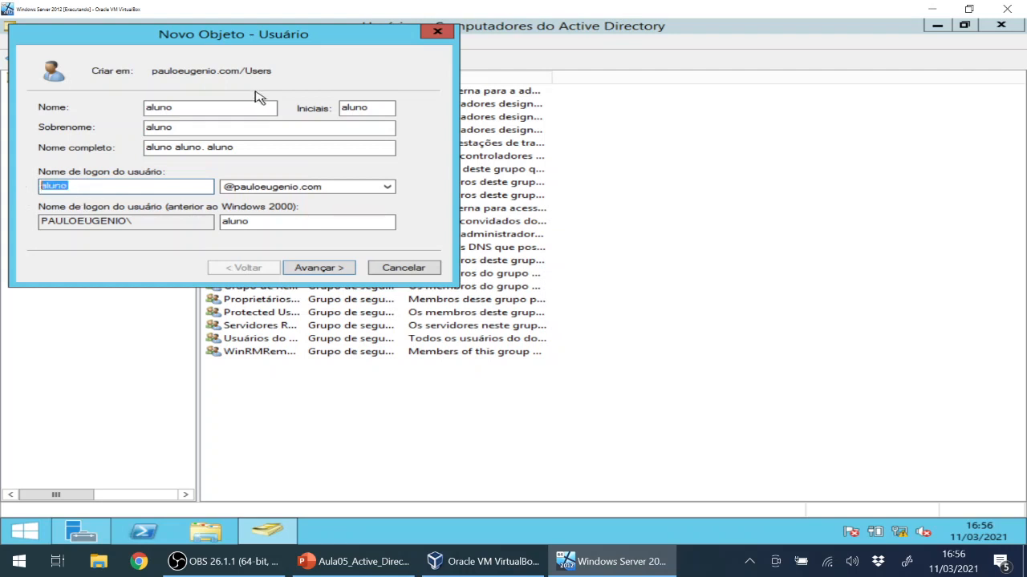
Replace the first name and surname with the user's real name, clear Initials, keep the pauloeugenio.com suffix, and continue.
{"action": "left_click_drag", "start_coordinate": [222, 107], "coordinate": [95, 112]}
{"action": "type", "text": "P"}
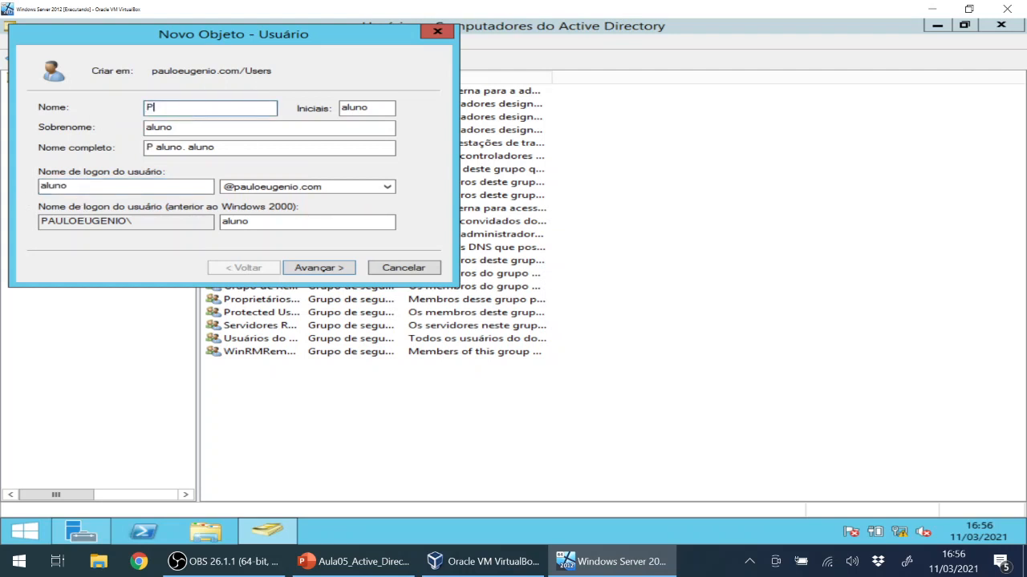
{"action": "type", "text": "aulo Eugê"}
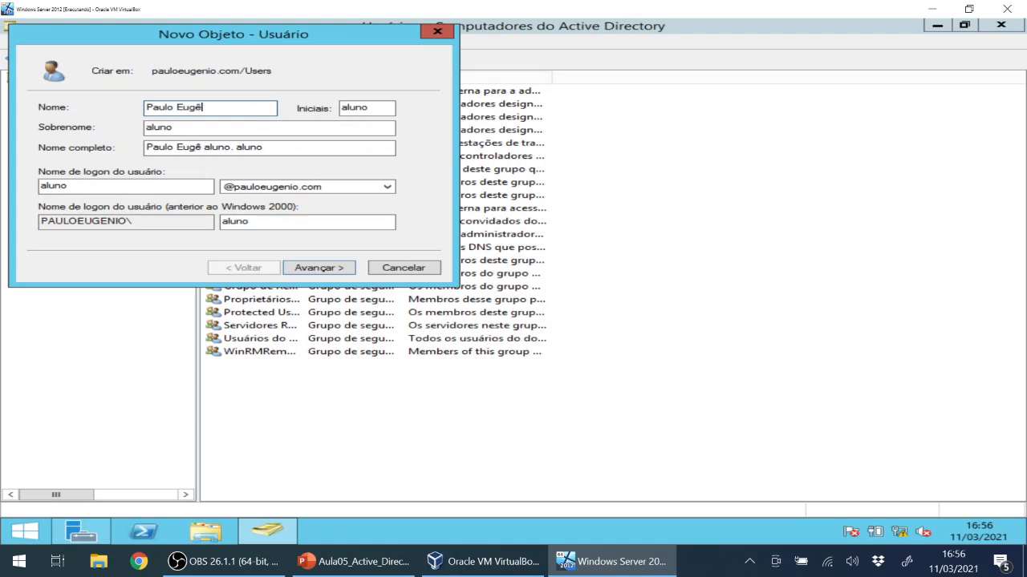
{"action": "key", "text": "BackSpace"}
{"action": "key", "text": "BackSpace"}
{"action": "key", "text": "BackSpace"}
{"action": "key", "text": "BackSpace"}
{"action": "key", "text": "BackSpace"}
{"action": "key", "text": "Tab"}
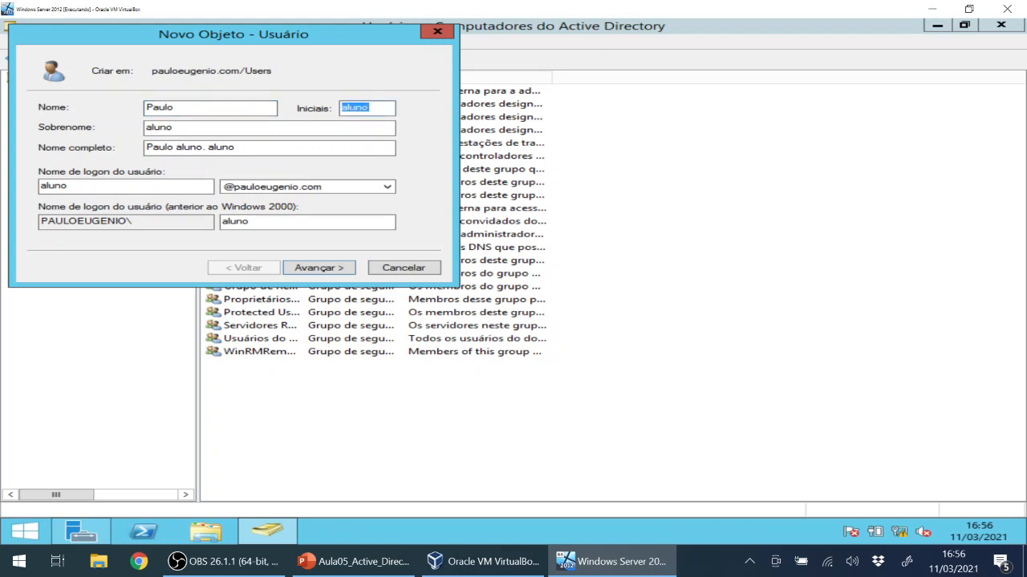
{"action": "key", "text": "BackSpace"}
{"action": "key", "text": "Tab"}
{"action": "type", "text": "E"}
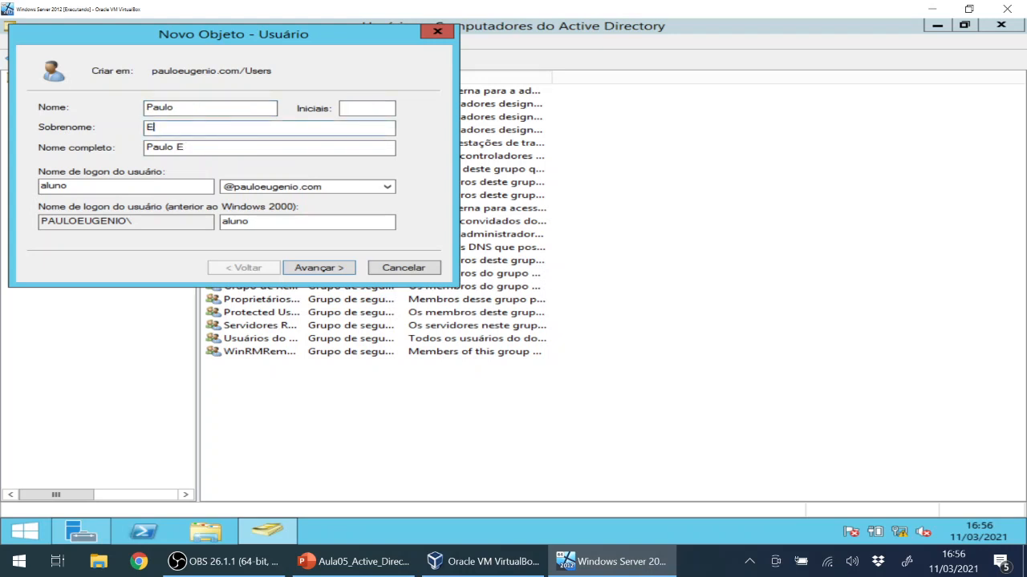
{"action": "type", "text": "ugênio"}
{"action": "left_click", "coordinate": [265, 189]}
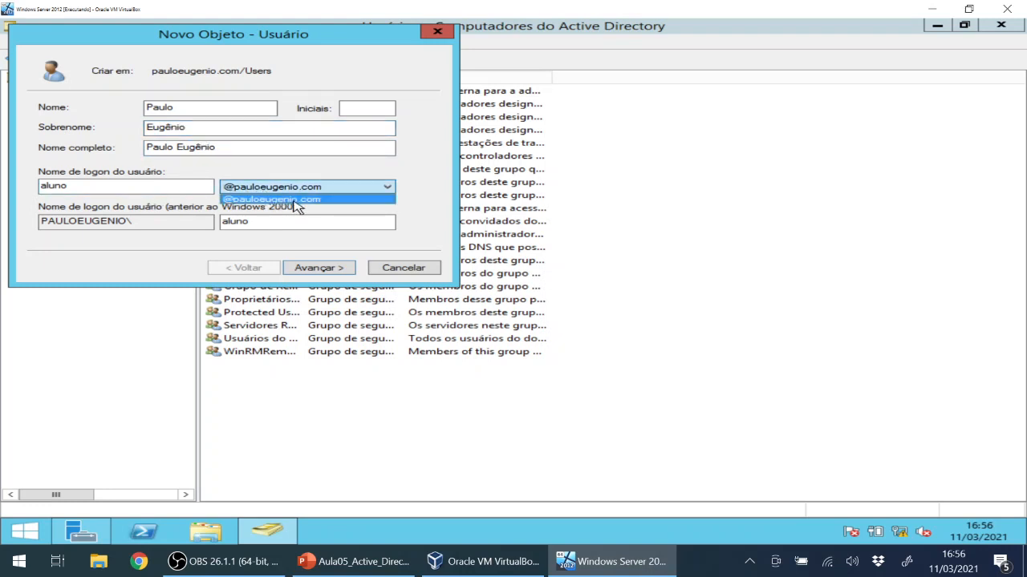
{"action": "left_click", "coordinate": [255, 200]}
{"action": "left_click", "coordinate": [257, 190]}
{"action": "left_click", "coordinate": [271, 194]}
{"action": "left_click", "coordinate": [201, 187]}
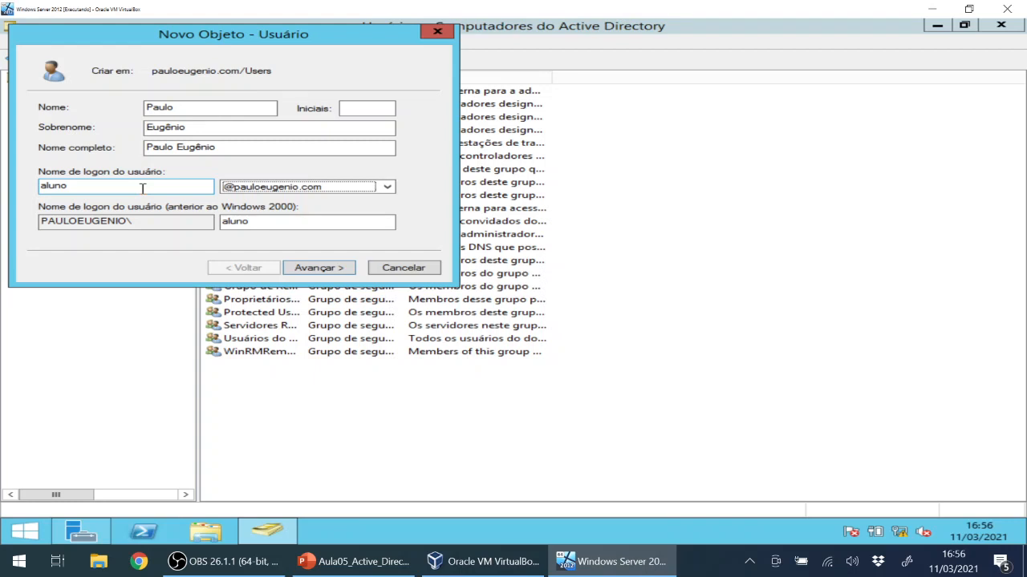
{"action": "left_click", "coordinate": [327, 271]}
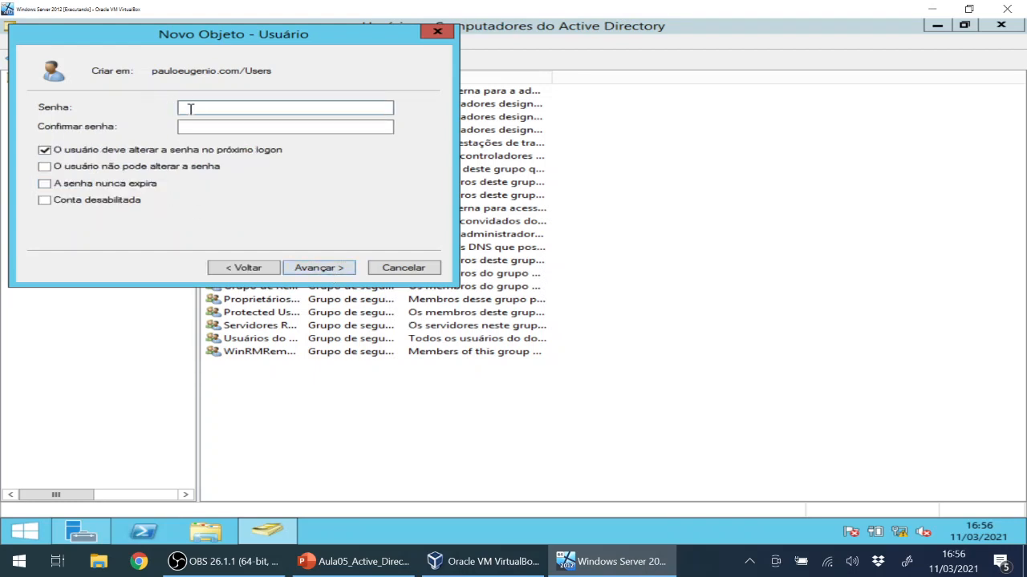
Enter and confirm a password, then try to finish the wizard; it fails the password policy.
{"action": "type", "text": "P"}
{"action": "key", "text": "Tab"}
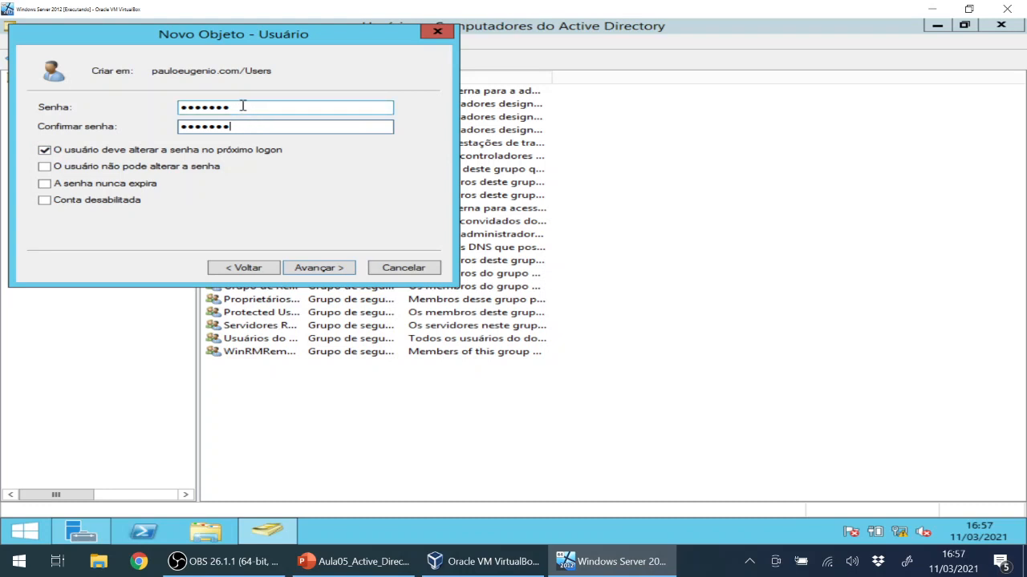
{"action": "left_click_drag", "start_coordinate": [242, 105], "coordinate": [151, 105]}
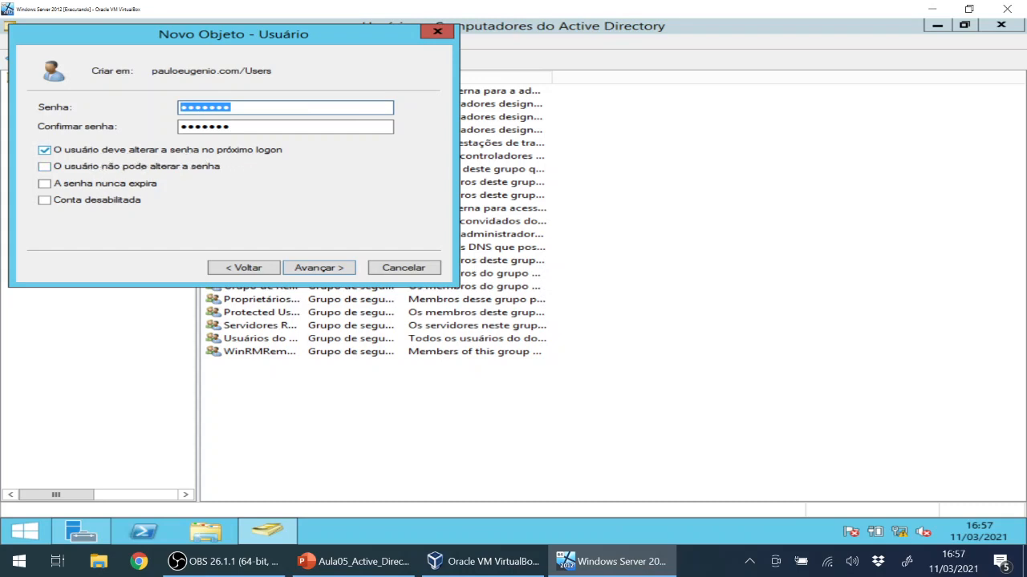
{"action": "left_click", "coordinate": [313, 270]}
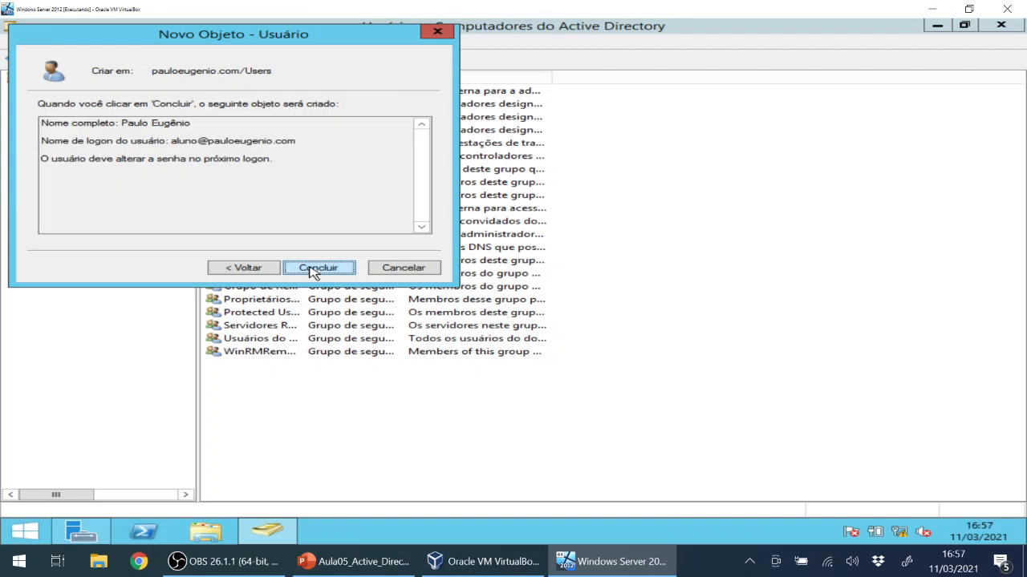
{"action": "double_click", "coordinate": [193, 141]}
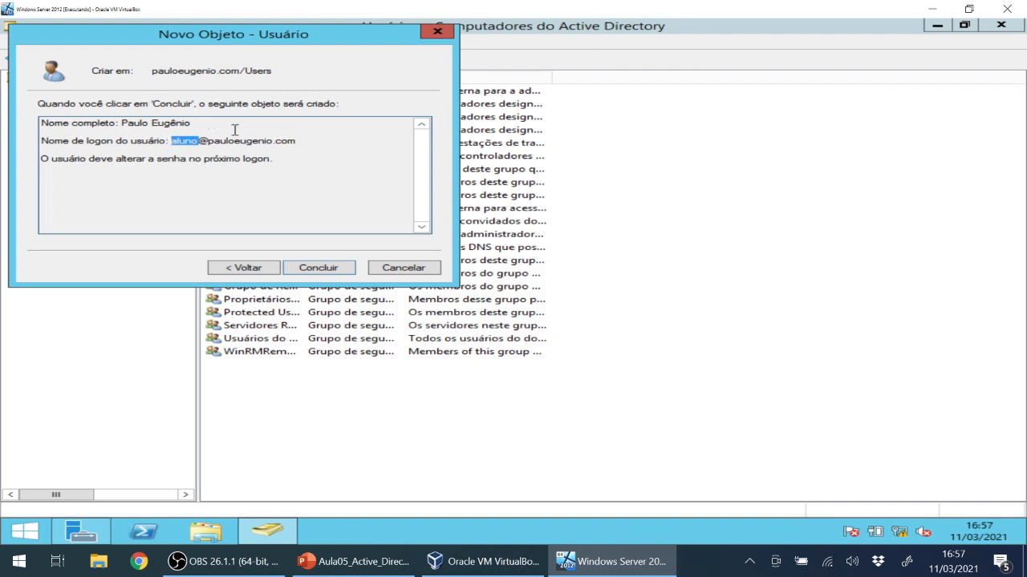
{"action": "left_click", "coordinate": [333, 269]}
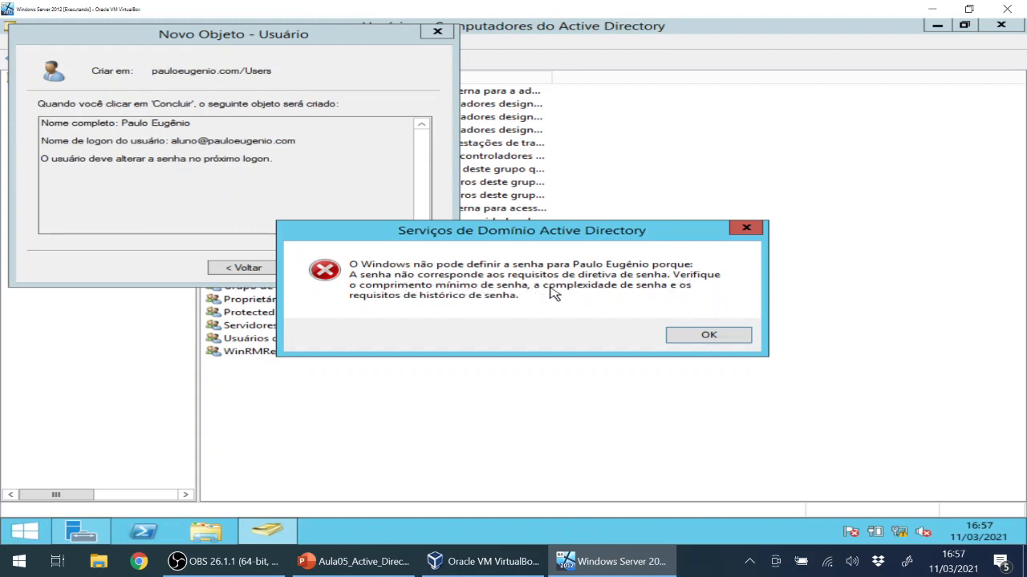
Dismiss the error, go back, and type a new password in Senha and Confirmar senha.
{"action": "left_click", "coordinate": [709, 337]}
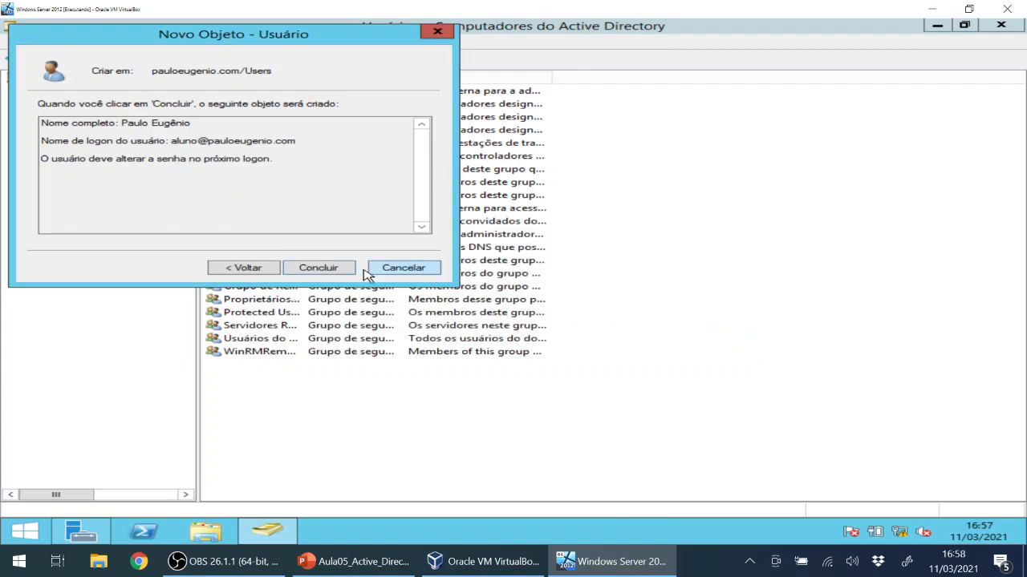
{"action": "left_click", "coordinate": [244, 268]}
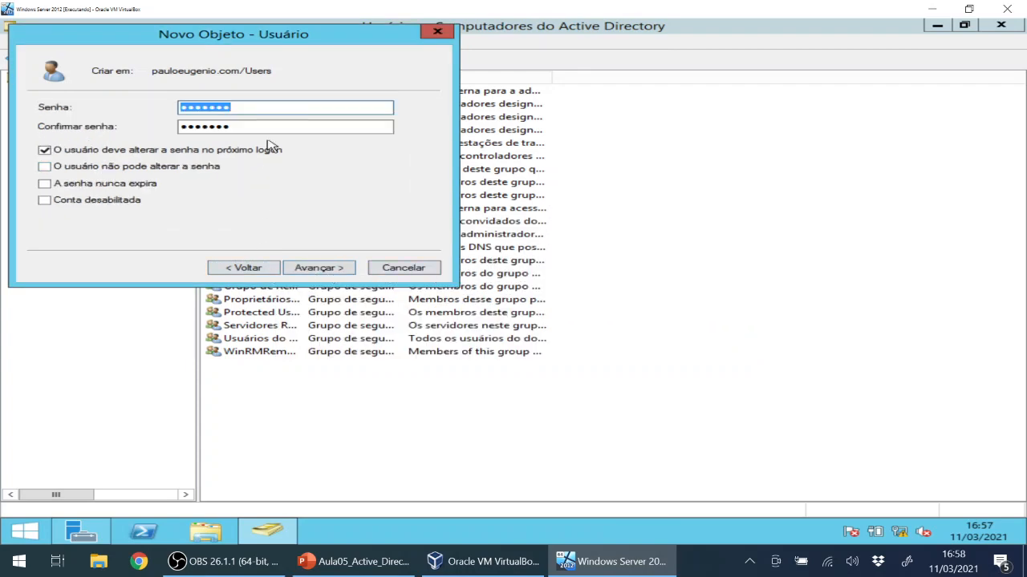
{"action": "left_click", "coordinate": [275, 109]}
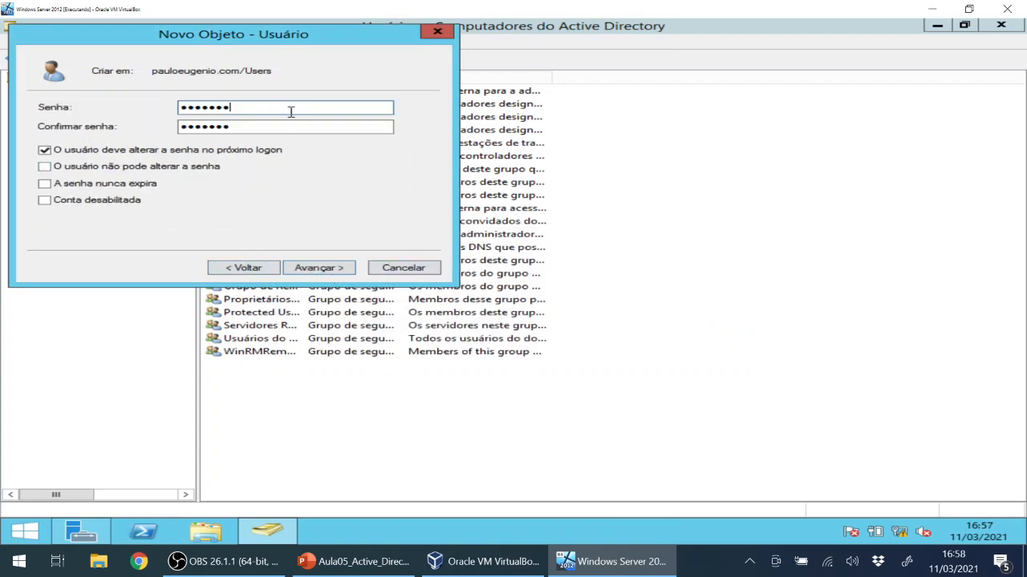
{"action": "left_click_drag", "start_coordinate": [291, 111], "coordinate": [45, 114]}
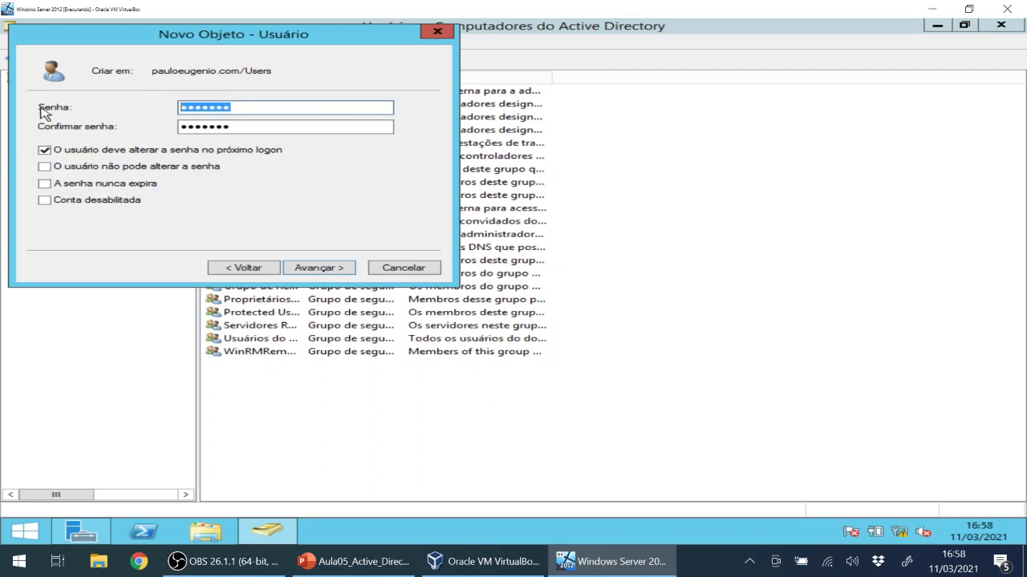
{"action": "type", "text": "P"}
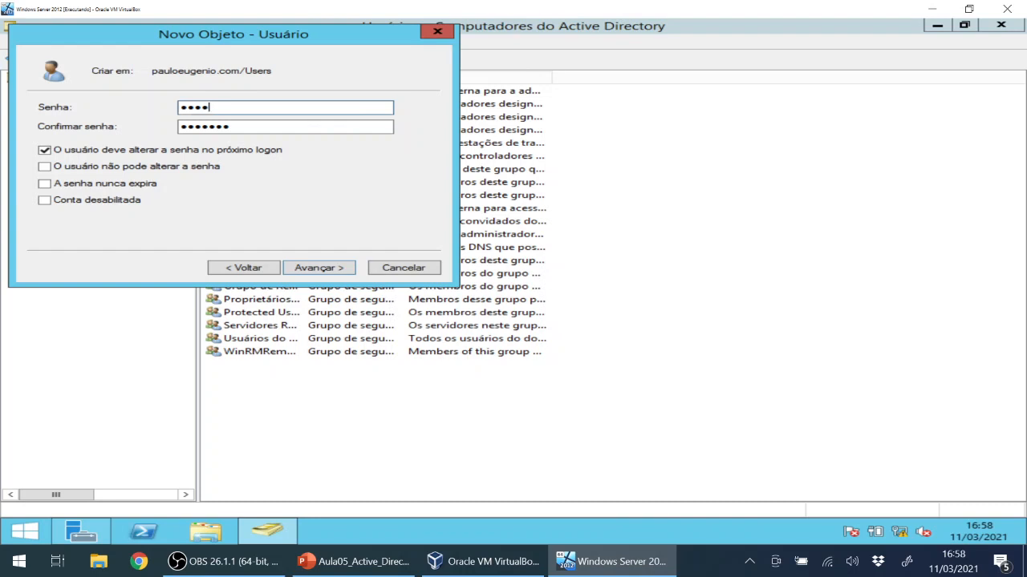
{"action": "key", "text": "Tab"}
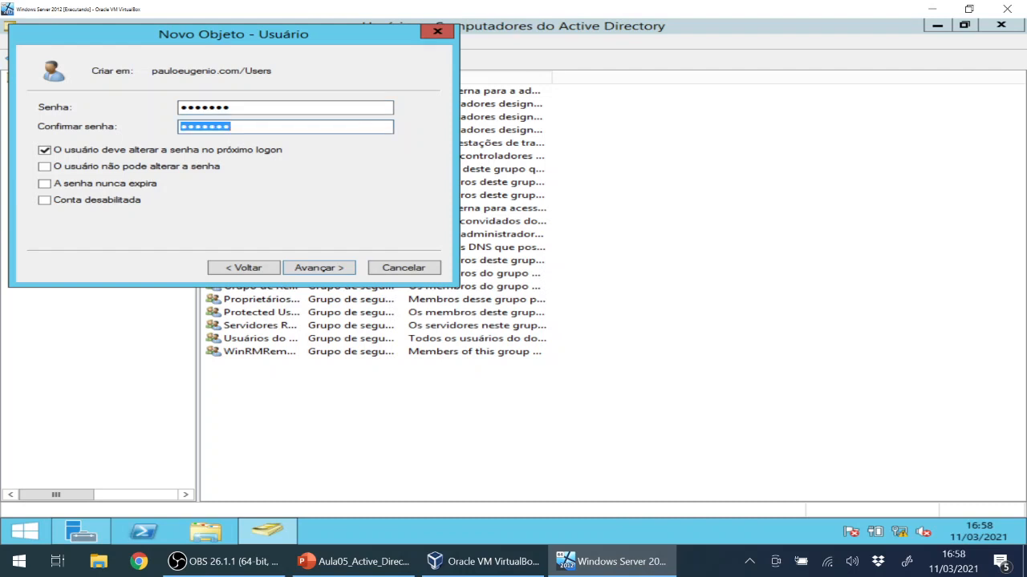
{"action": "type", "text": "•"}
{"action": "left_click", "coordinate": [336, 266]}
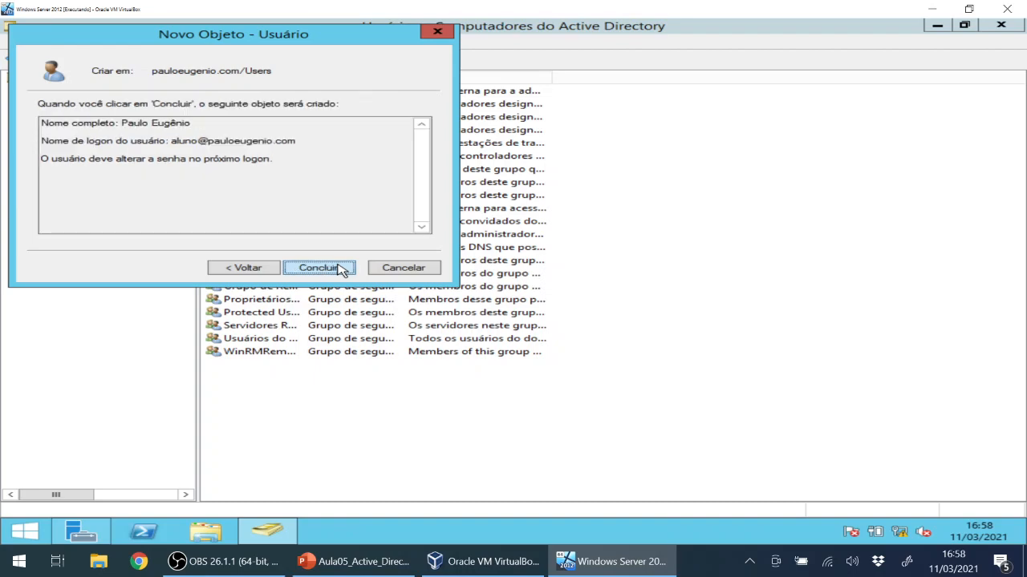
Click Concluir to create the account and open the domain's Users container.
{"action": "left_click", "coordinate": [318, 267]}
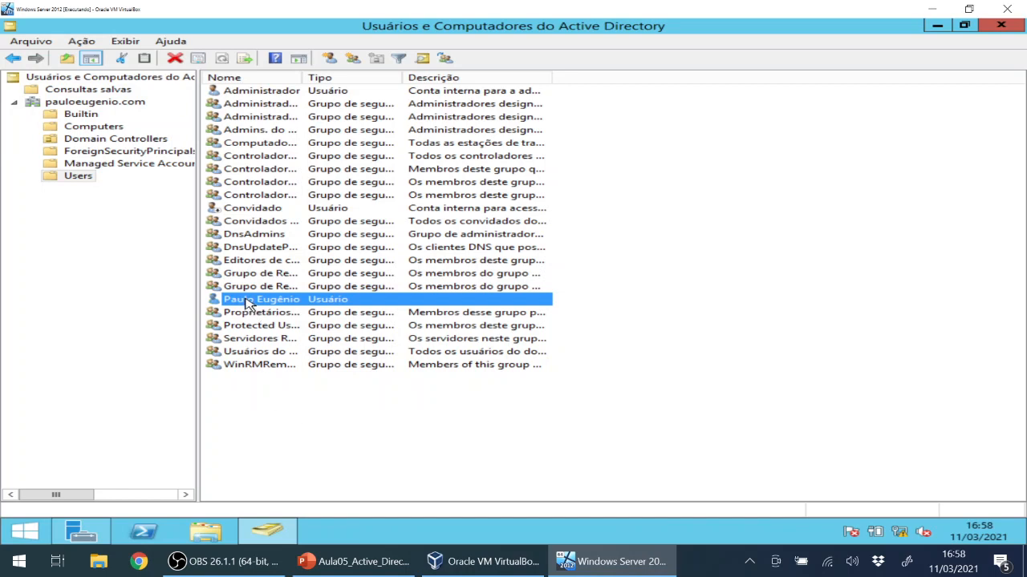
{"action": "left_click", "coordinate": [52, 164]}
{"action": "left_click", "coordinate": [66, 102]}
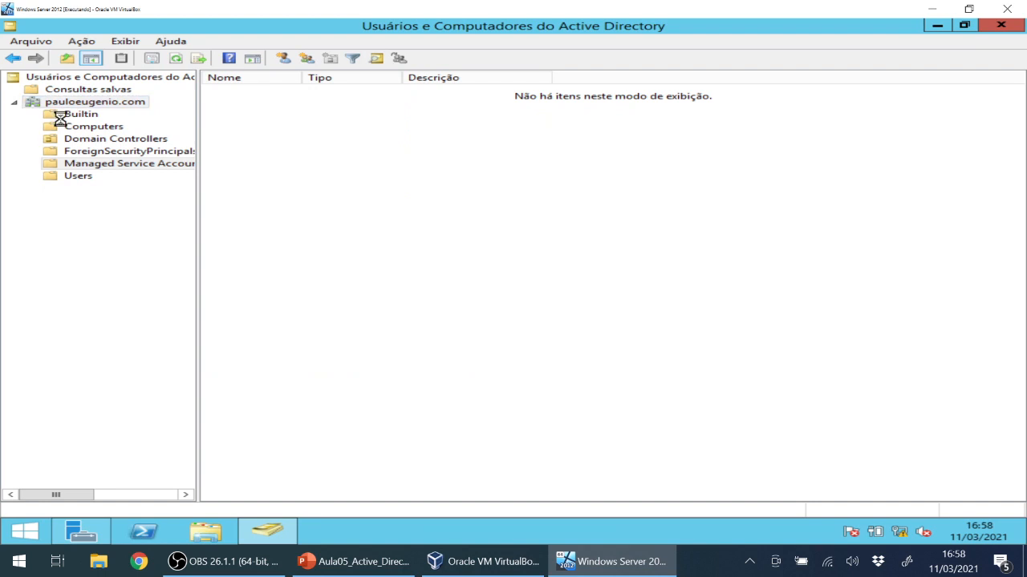
{"action": "left_click", "coordinate": [75, 177]}
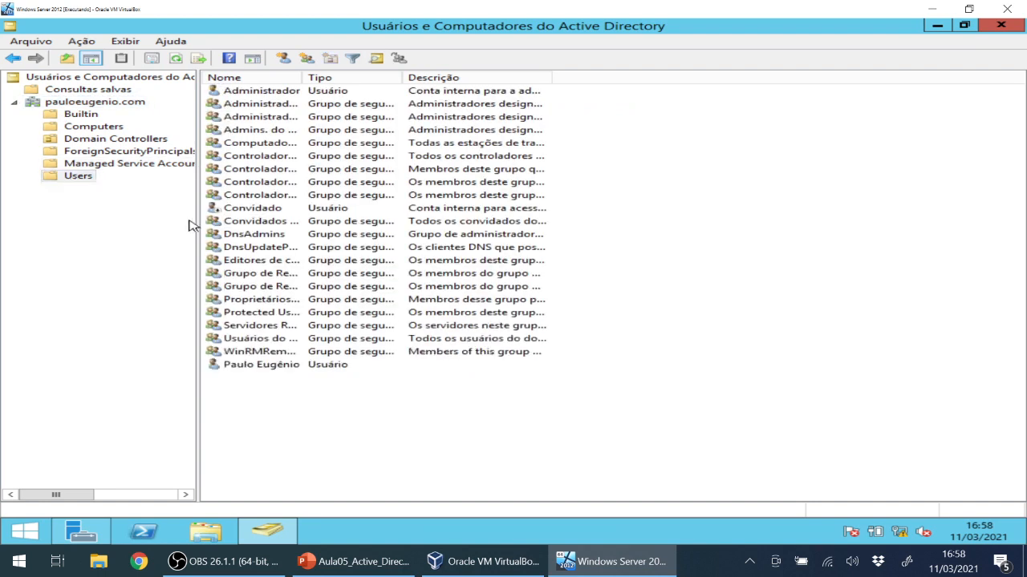
Select the newly created user in the list and bring up its context menu.
{"action": "left_click", "coordinate": [261, 367]}
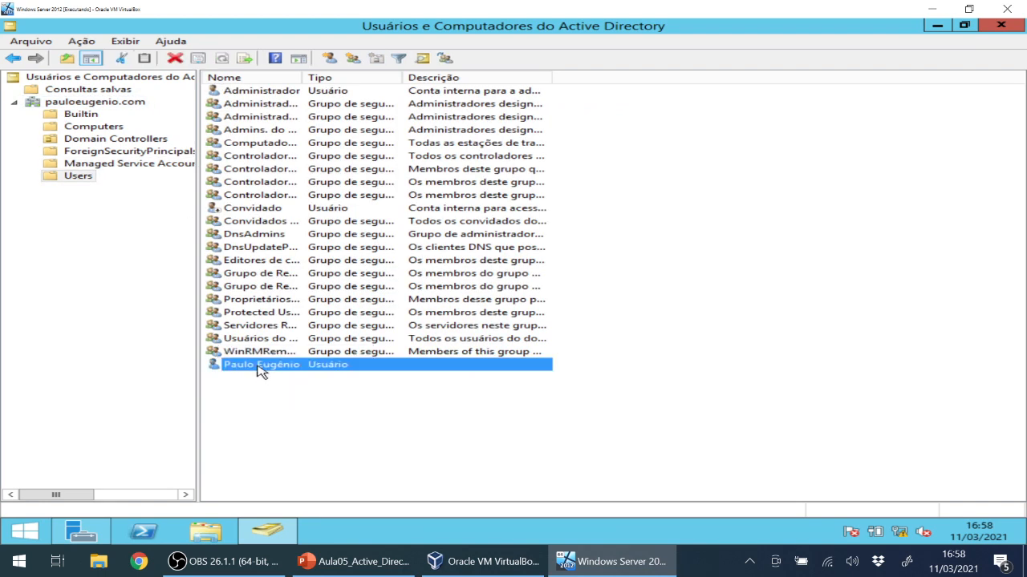
{"action": "right_click", "coordinate": [259, 369]}
{"action": "left_click", "coordinate": [242, 410]}
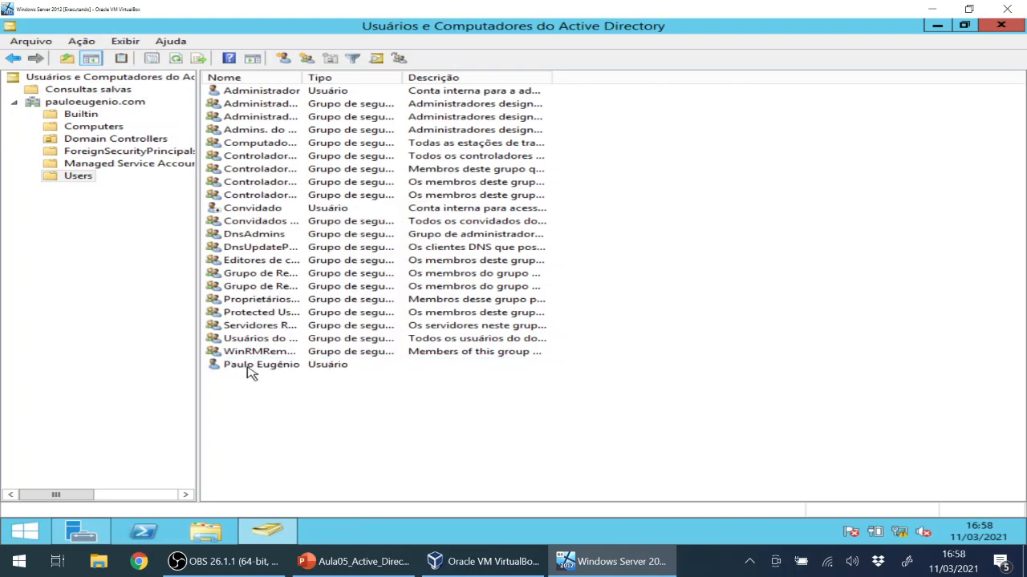
{"action": "left_click", "coordinate": [248, 372]}
{"action": "right_click", "coordinate": [248, 372]}
{"action": "left_click", "coordinate": [245, 394]}
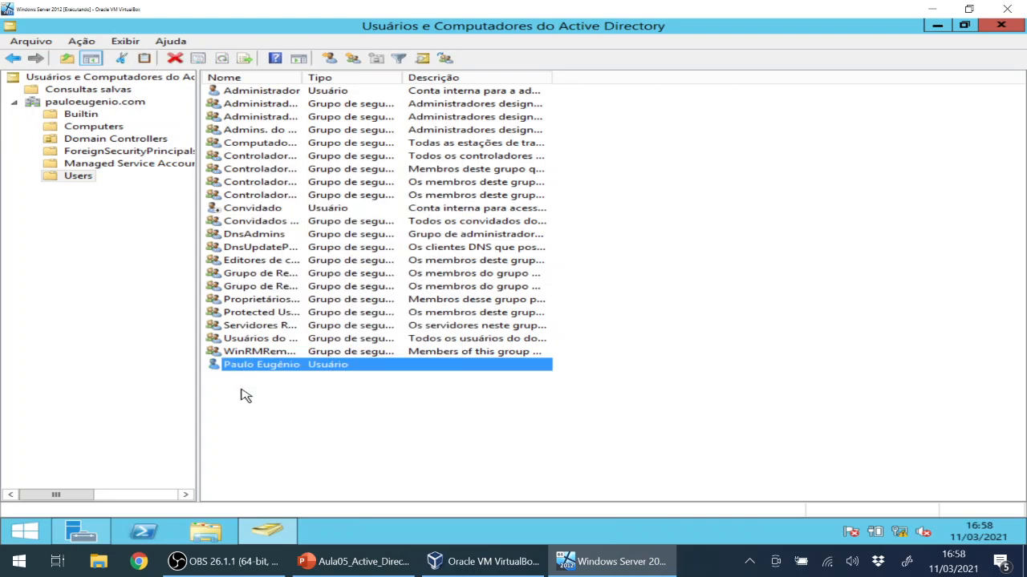
{"action": "right_click", "coordinate": [239, 371]}
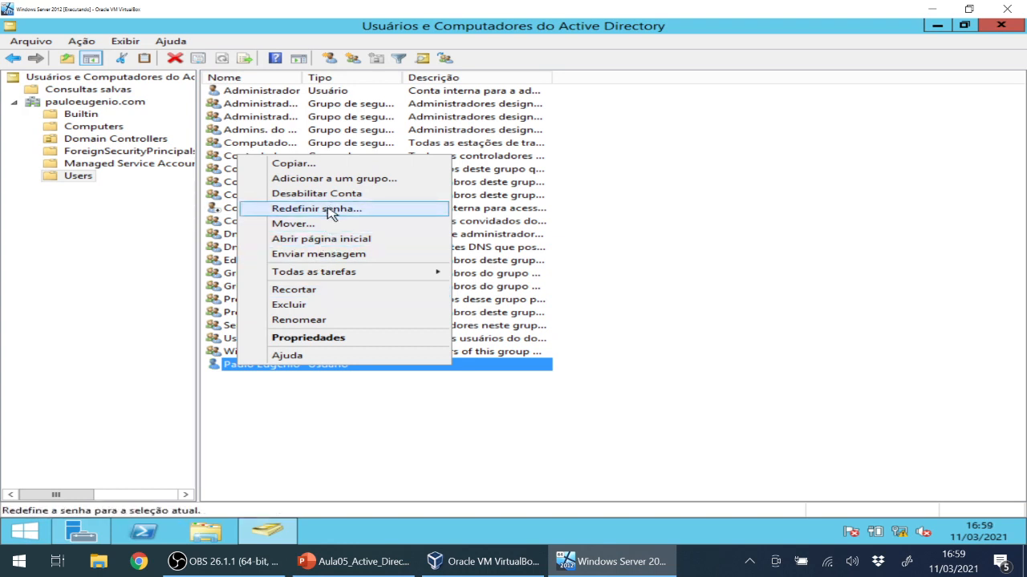
Open Redefinir senha for the new user, then cancel it without changing the password.
{"action": "left_click", "coordinate": [331, 212]}
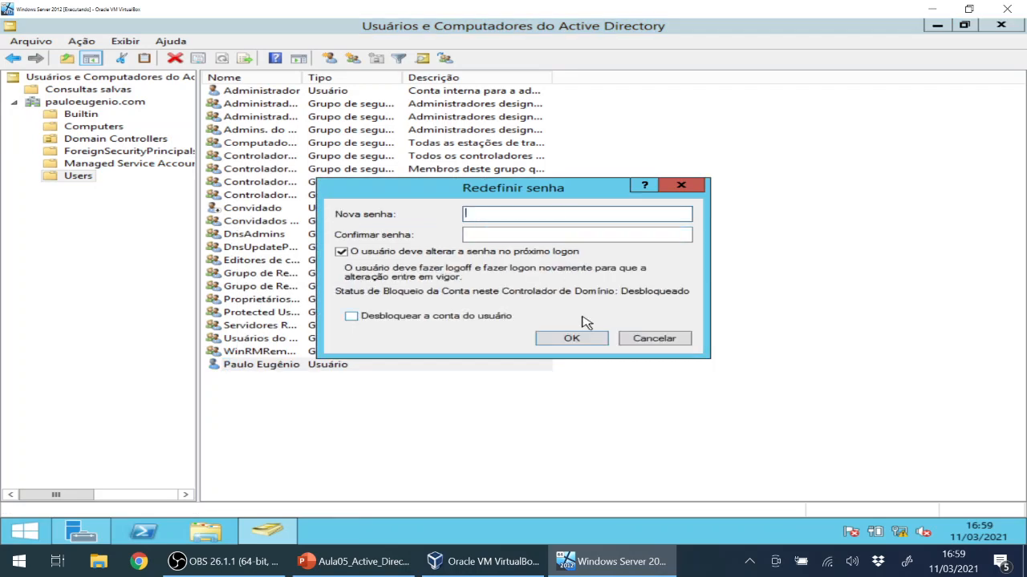
{"action": "left_click", "coordinate": [652, 339]}
{"action": "left_click", "coordinate": [405, 460]}
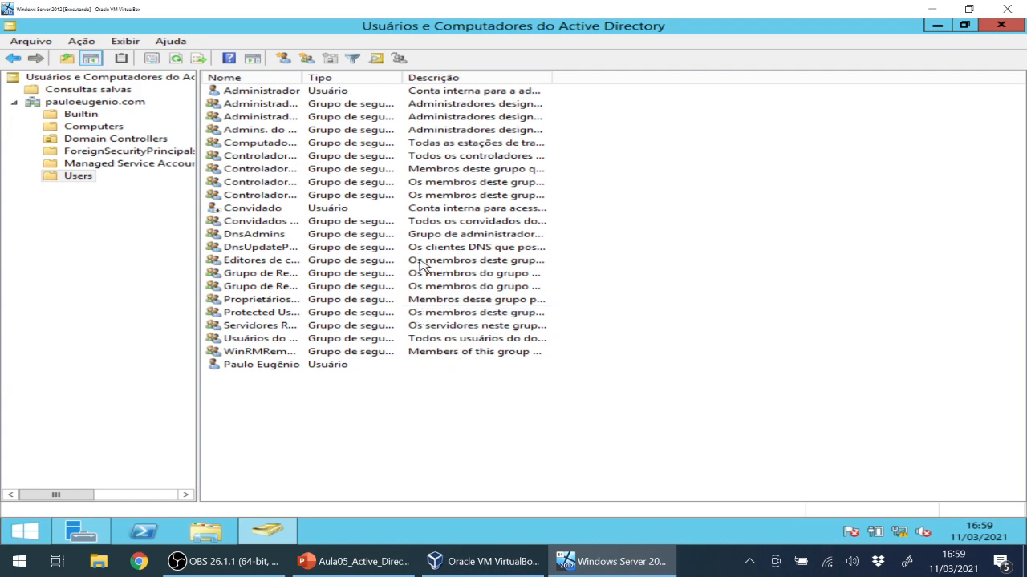
{"action": "left_click", "coordinate": [282, 366]}
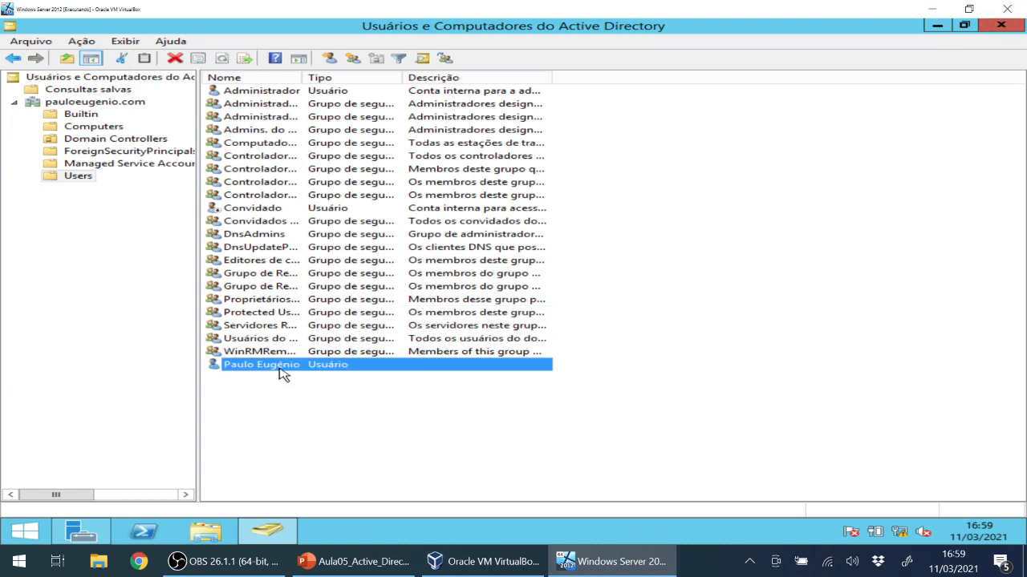
{"action": "left_click", "coordinate": [326, 399]}
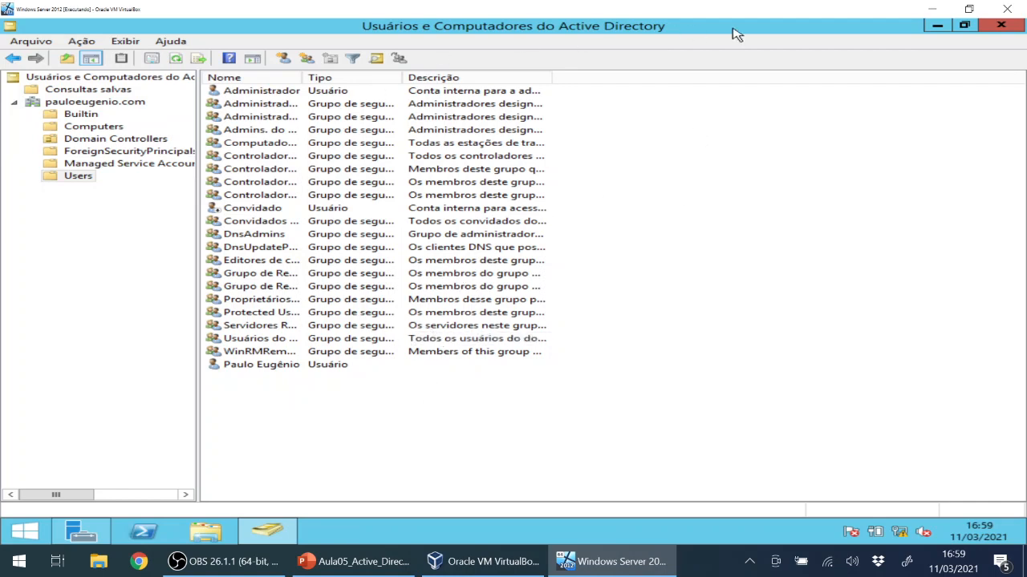
Close Active Directory Users and Computers and Server Manager, then relaunch Server Manager from the taskbar.
{"action": "left_click", "coordinate": [1001, 28]}
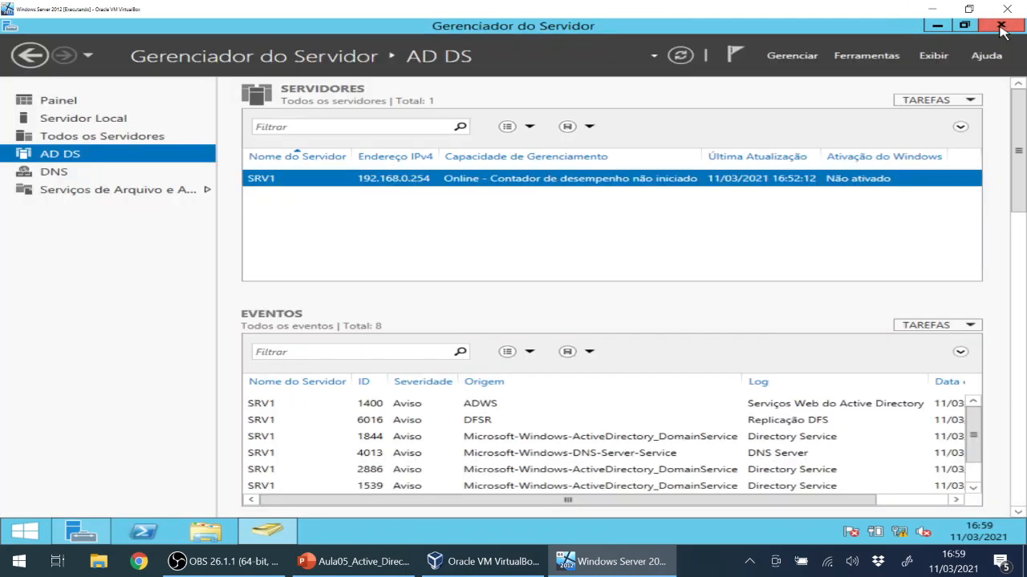
{"action": "left_click", "coordinate": [1001, 28]}
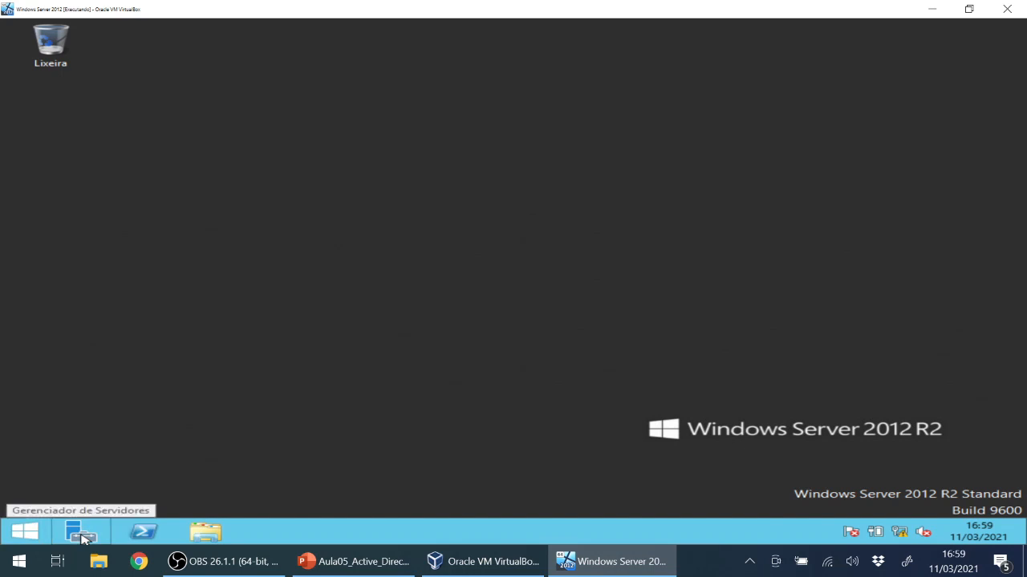
{"action": "left_click", "coordinate": [80, 536]}
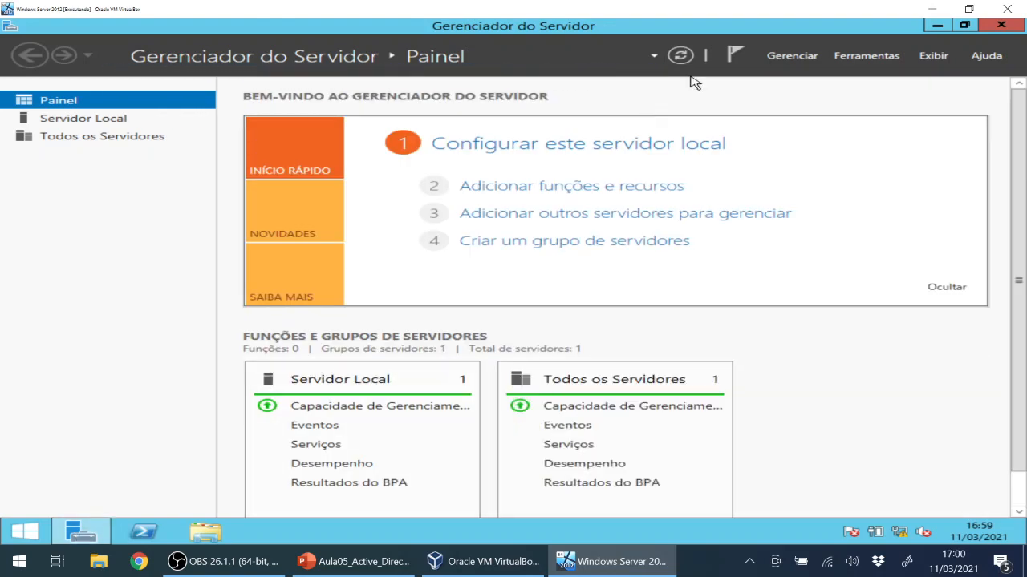
Start Add Roles and Features with role-based installation targeting SRV1.
{"action": "left_click", "coordinate": [800, 60]}
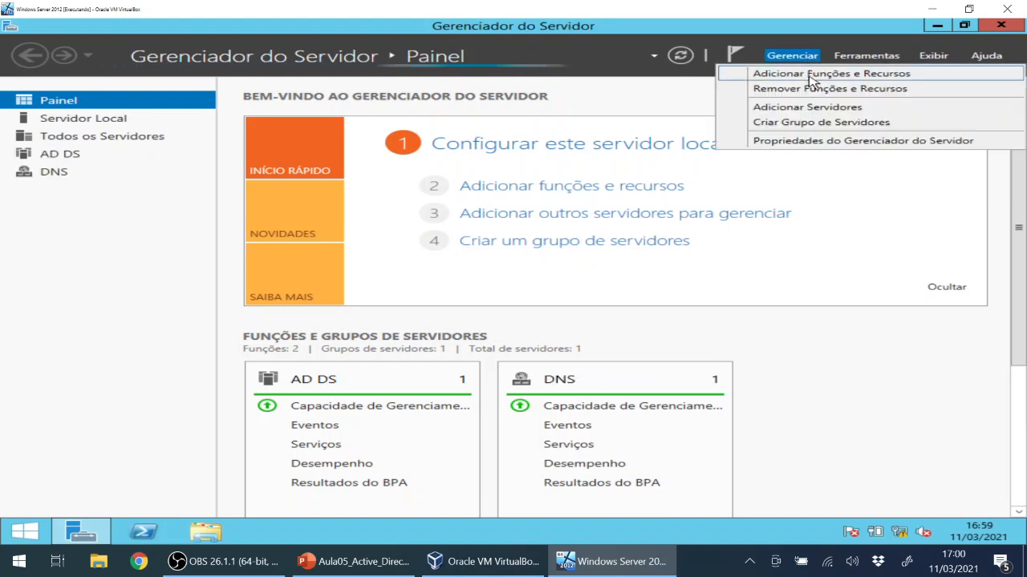
{"action": "left_click", "coordinate": [810, 74]}
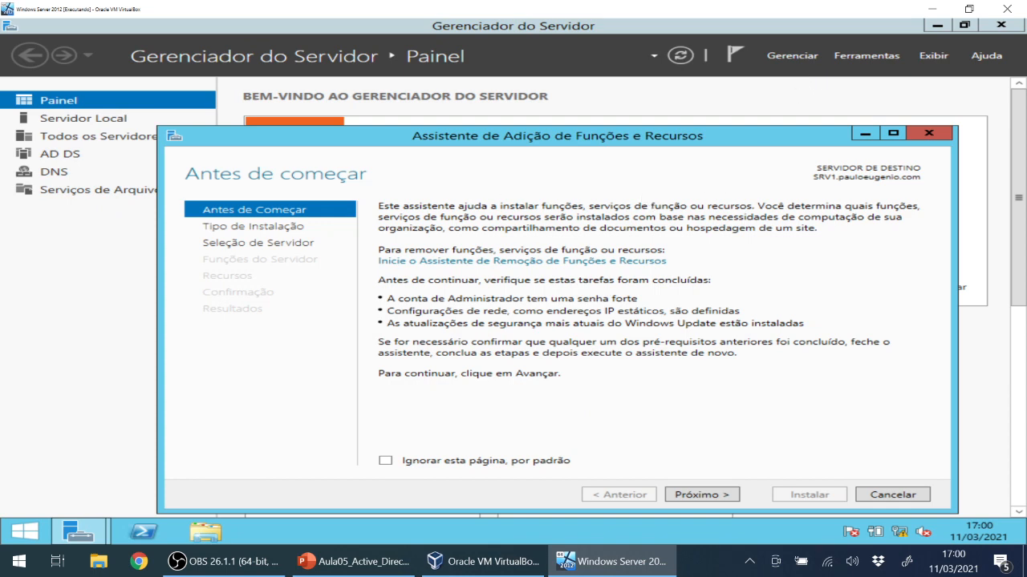
{"action": "left_click_drag", "start_coordinate": [522, 153], "coordinate": [522, 110]}
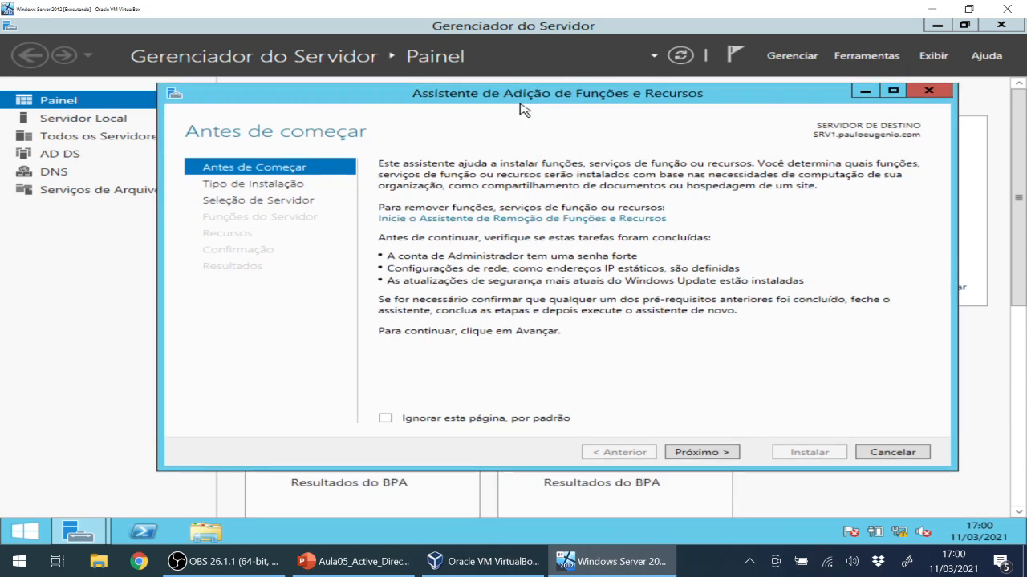
{"action": "left_click", "coordinate": [717, 454]}
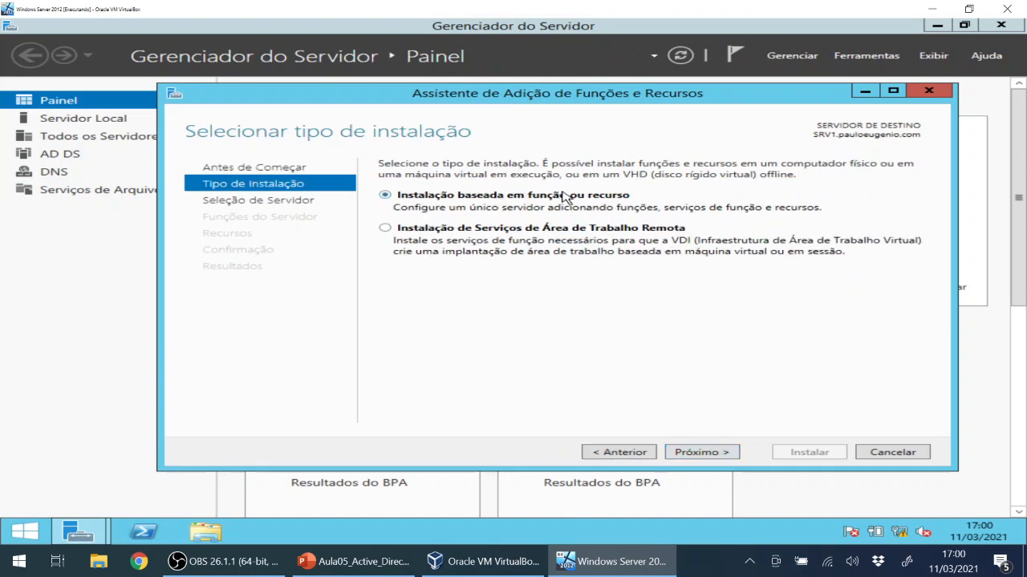
{"action": "left_click", "coordinate": [717, 453]}
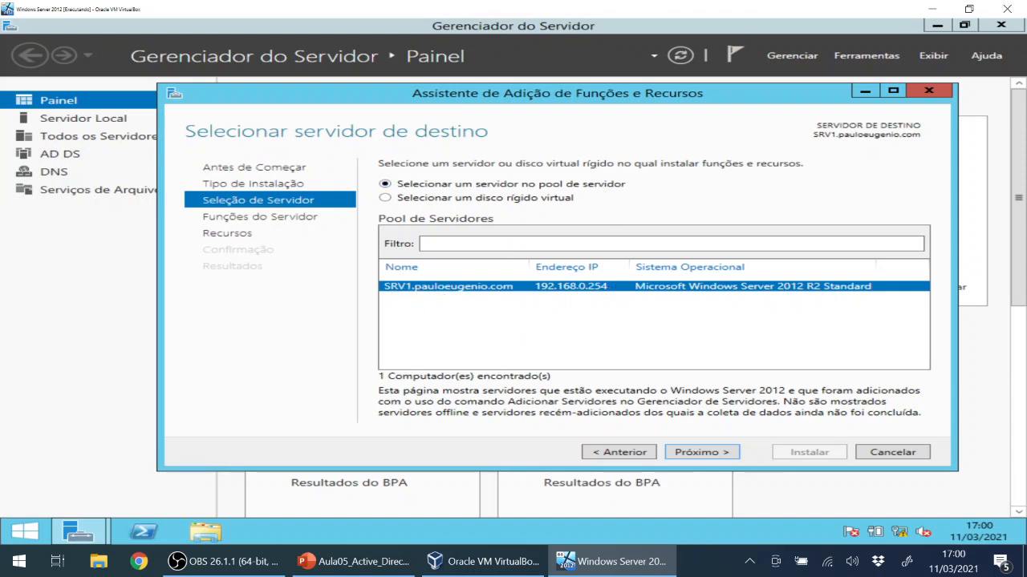
{"action": "left_click", "coordinate": [693, 456]}
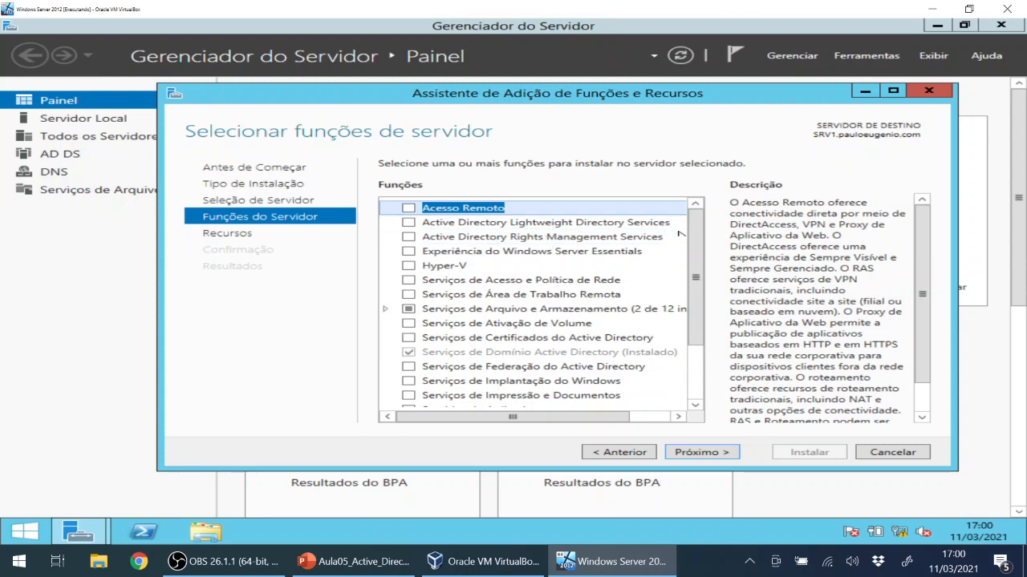
Tick Servidor Web (IIS) and add its required management tools.
{"action": "left_click_drag", "start_coordinate": [699, 270], "coordinate": [694, 337]}
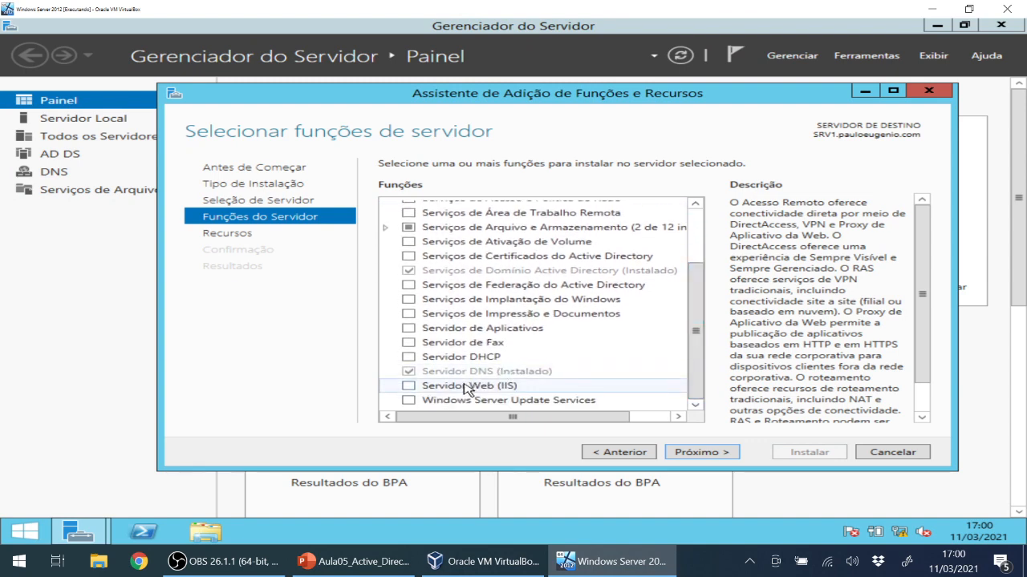
{"action": "left_click", "coordinate": [409, 387]}
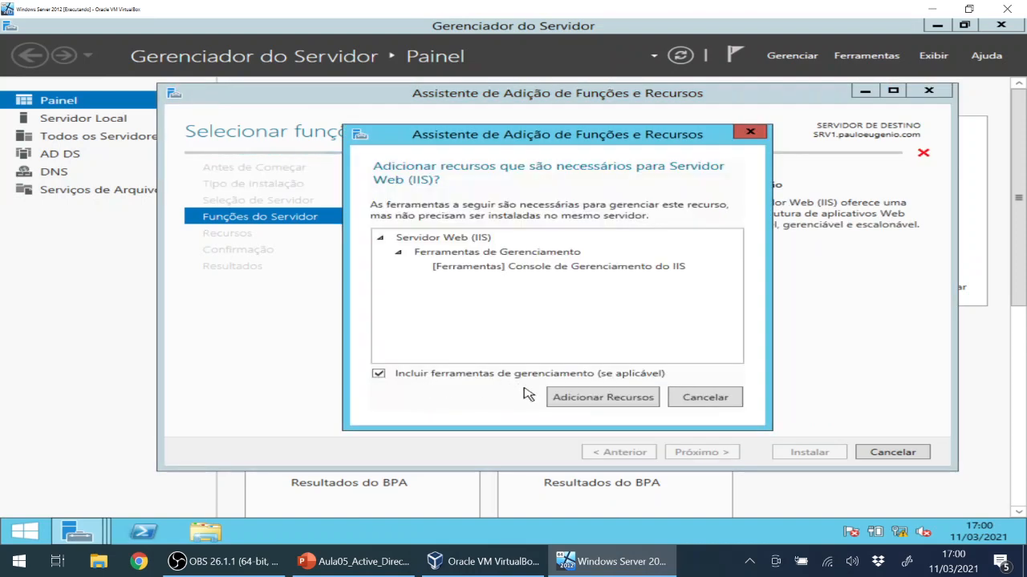
{"action": "left_click", "coordinate": [575, 398]}
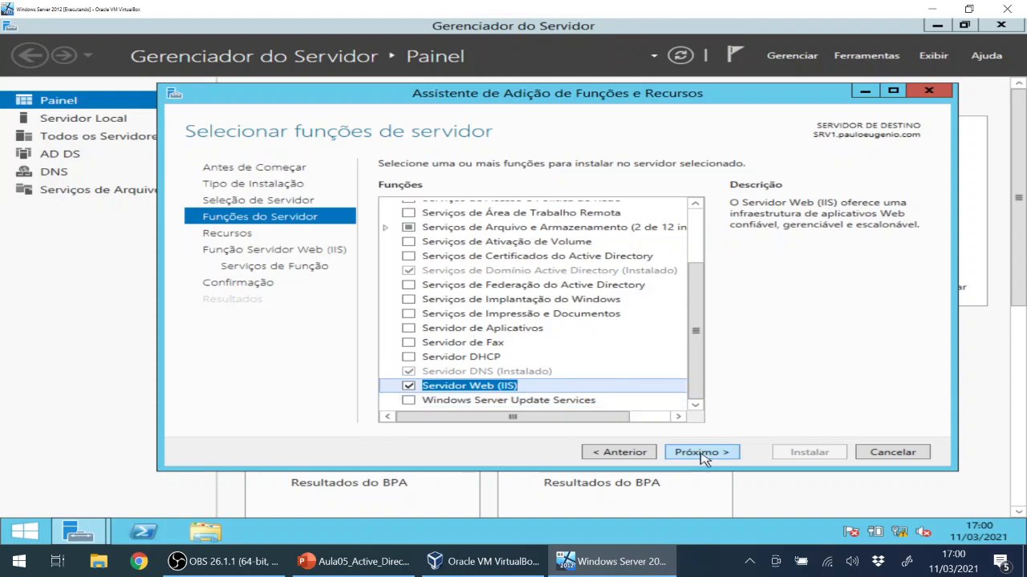
Keep defaults on the Recursos, Servidor Web (IIS) and Serviços de Função pages to reach Confirmação.
{"action": "left_click", "coordinate": [697, 452]}
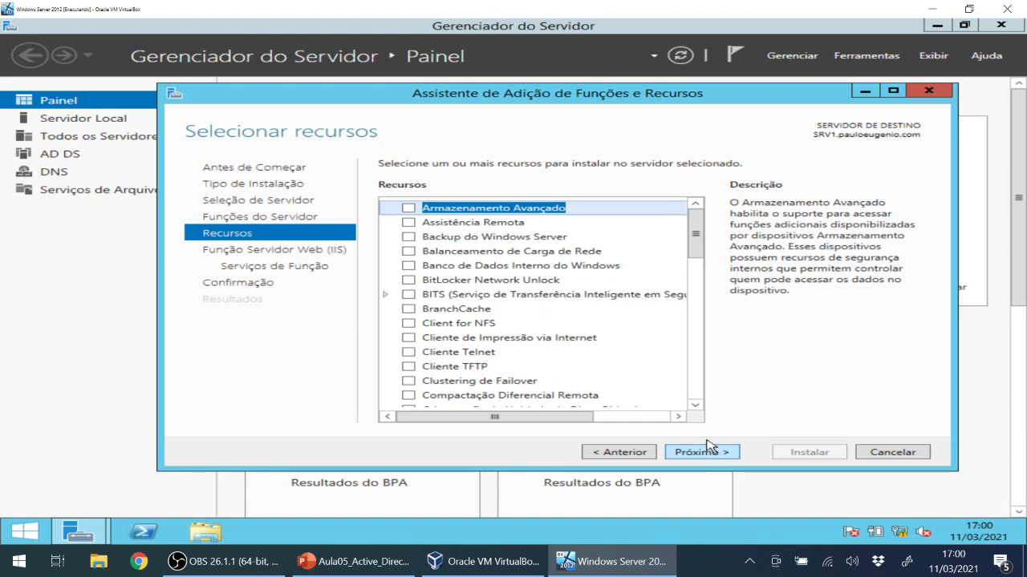
{"action": "left_click_drag", "start_coordinate": [694, 234], "coordinate": [690, 391]}
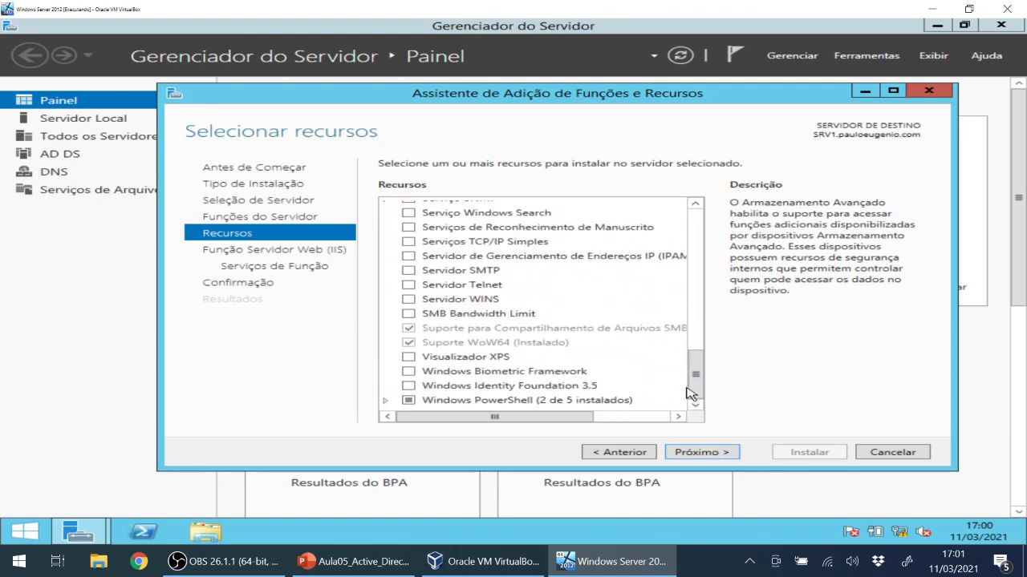
{"action": "left_click", "coordinate": [701, 452]}
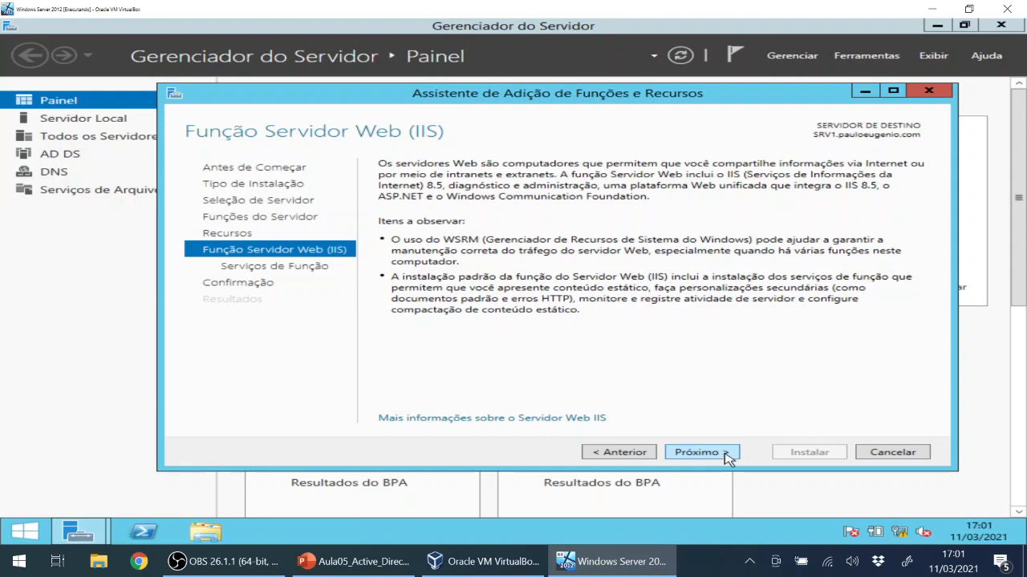
{"action": "left_click", "coordinate": [726, 454]}
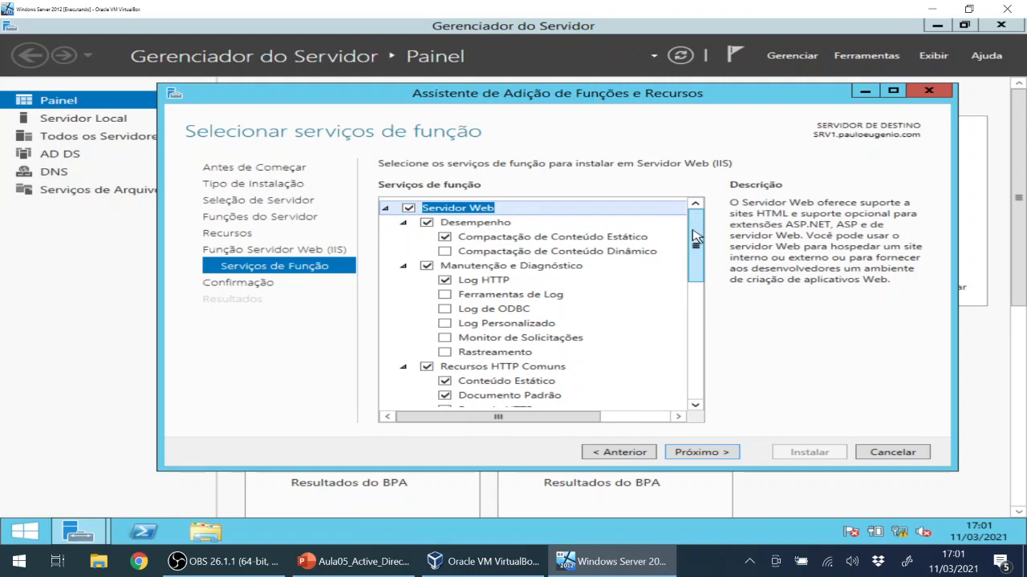
{"action": "mouse_move", "coordinate": [695, 241]}
{"action": "left_mouse_down"}
{"action": "mouse_move", "coordinate": [695, 381]}
{"action": "mouse_move", "coordinate": [695, 233]}
{"action": "left_mouse_up"}
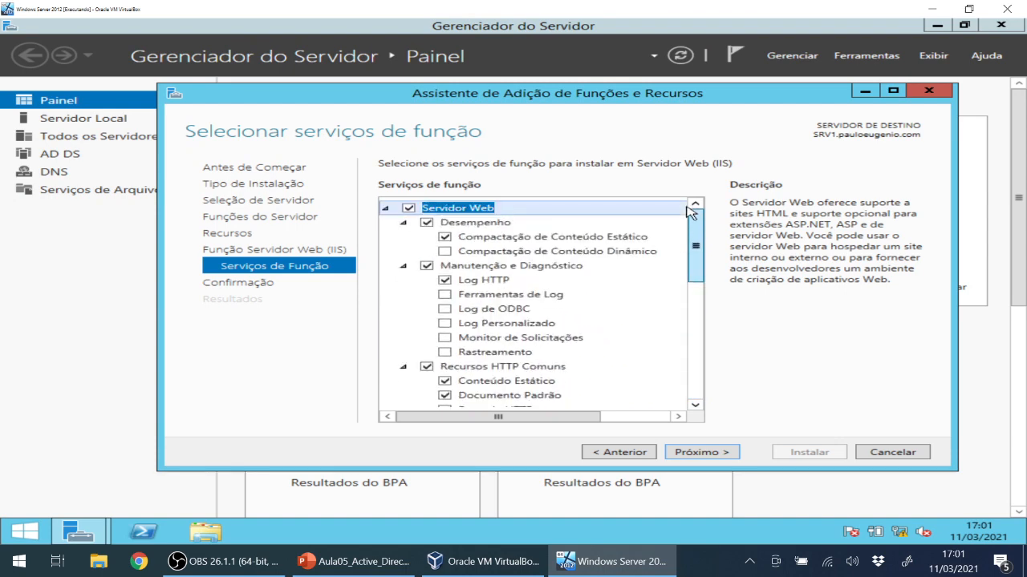
{"action": "left_click", "coordinate": [720, 453]}
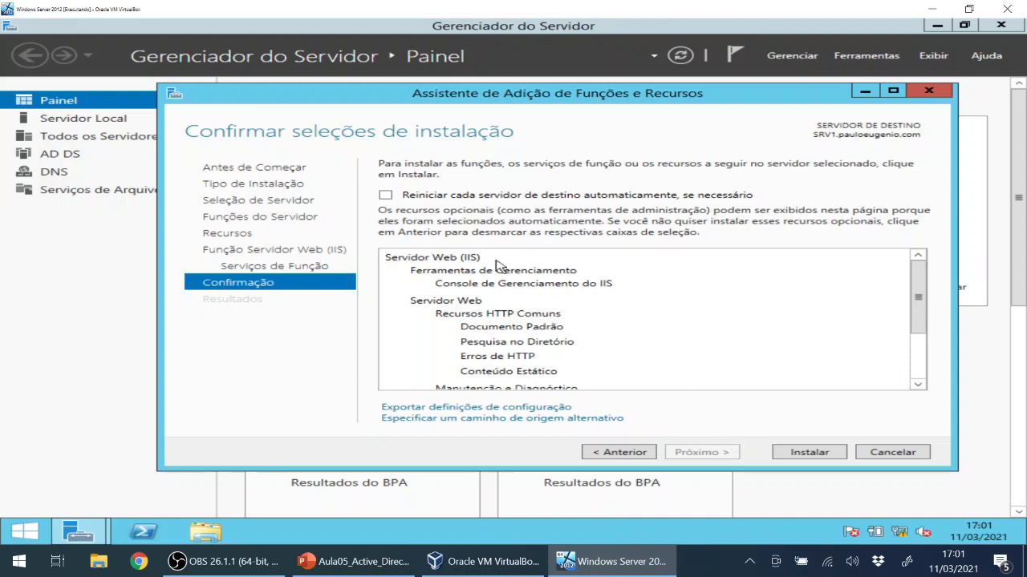
{"action": "left_click_drag", "start_coordinate": [916, 285], "coordinate": [911, 254]}
Install the Web Server (IIS) role and close the wizard after it succeeds.
{"action": "left_click", "coordinate": [812, 454]}
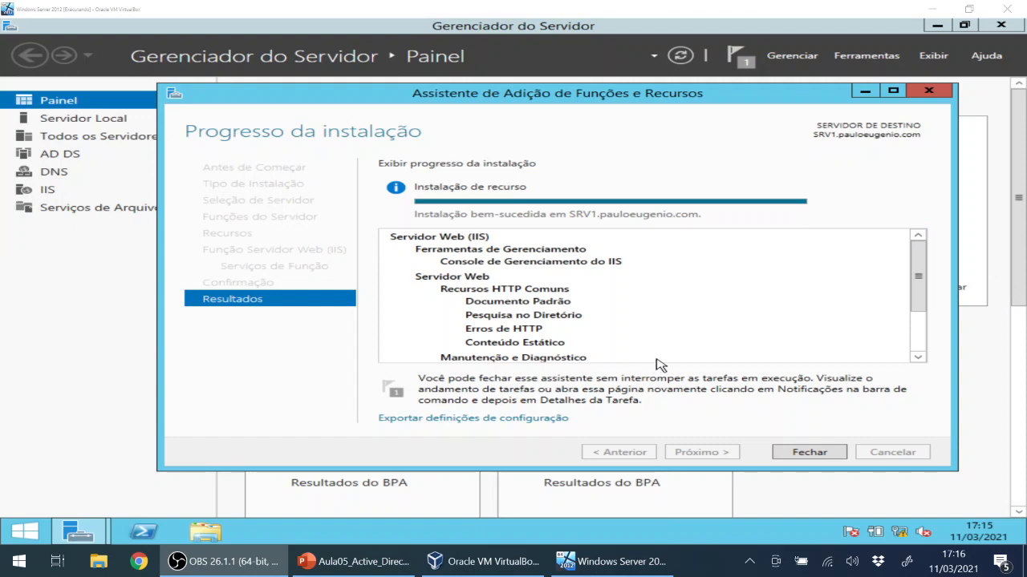
{"action": "left_click", "coordinate": [797, 458]}
{"action": "left_click", "coordinate": [796, 455]}
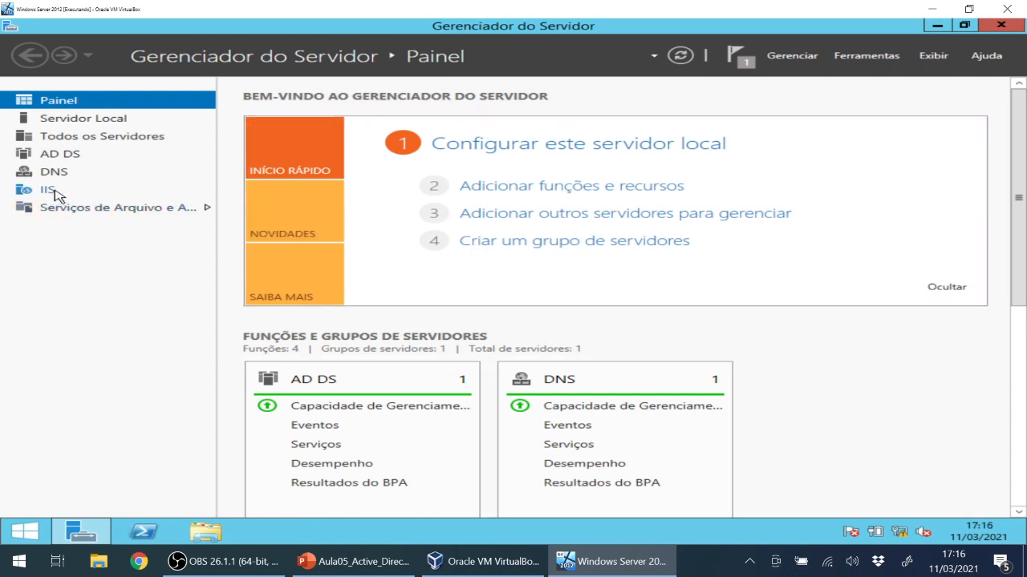
Show SRV1's Servidor Local page and browse the Ferramentas menu.
{"action": "left_click", "coordinate": [90, 122]}
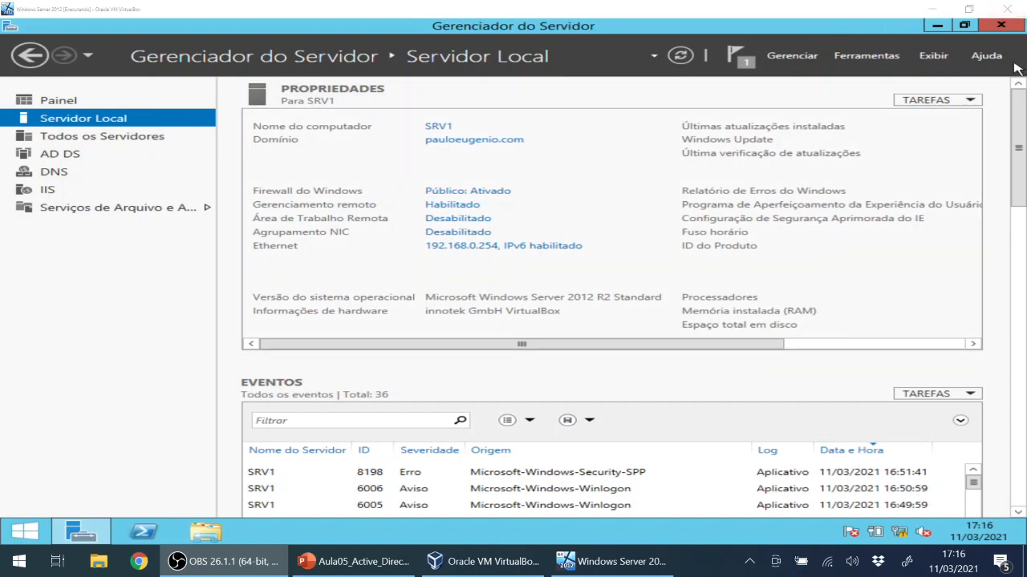
{"action": "left_click", "coordinate": [857, 61]}
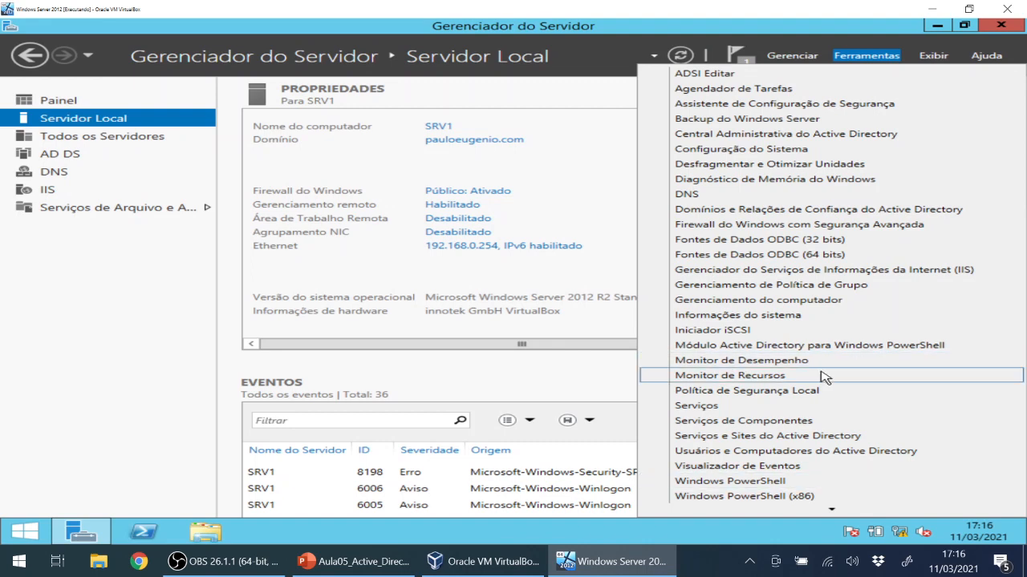
{"action": "scroll", "coordinate": [838, 327], "scroll_direction": "down", "scroll_amount": 1}
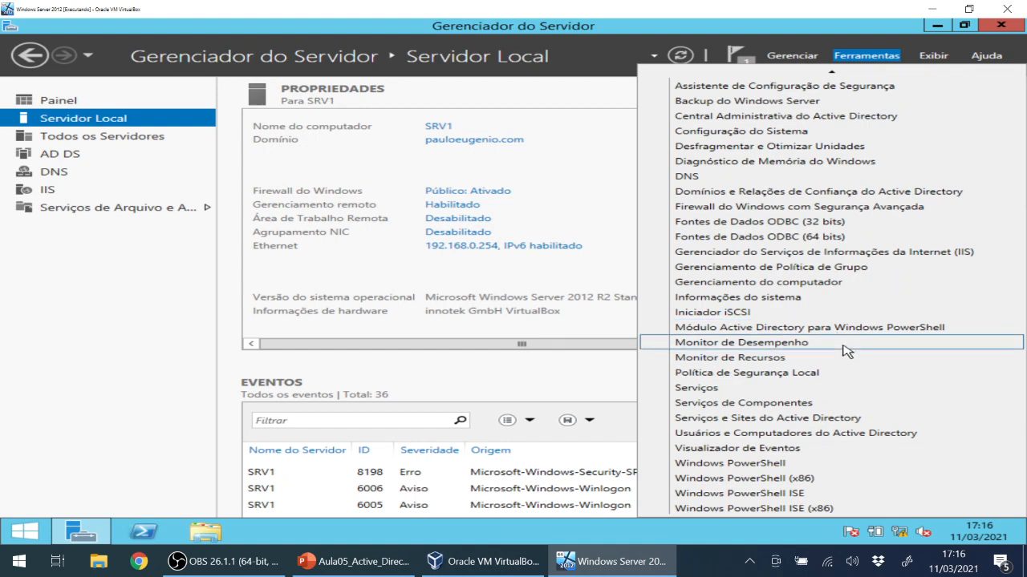
{"action": "scroll", "coordinate": [843, 351], "scroll_direction": "up", "scroll_amount": 1}
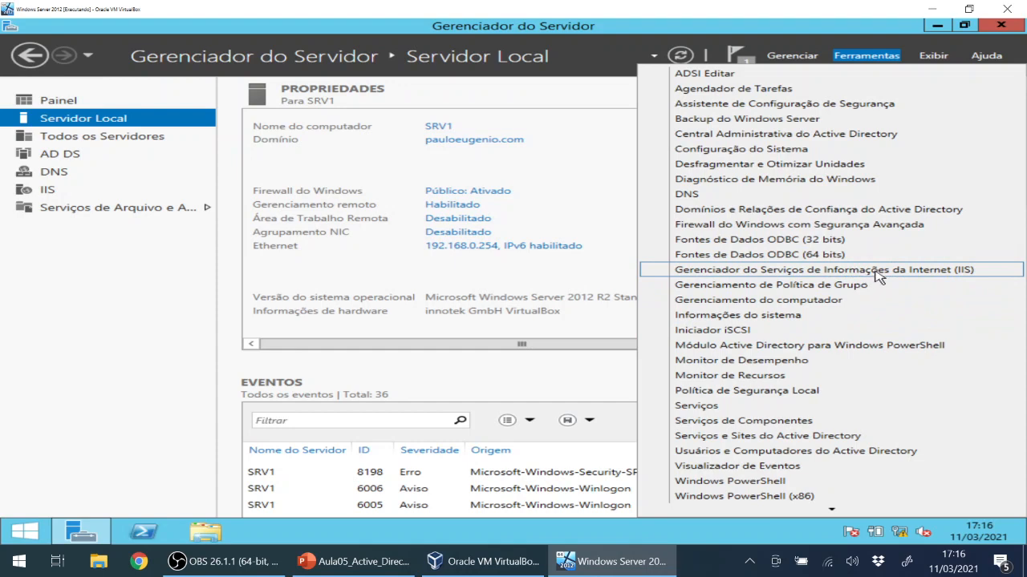
Launch IIS Manager maximized, expand SRV1, and select Default Web Site under Sites.
{"action": "left_click", "coordinate": [935, 274]}
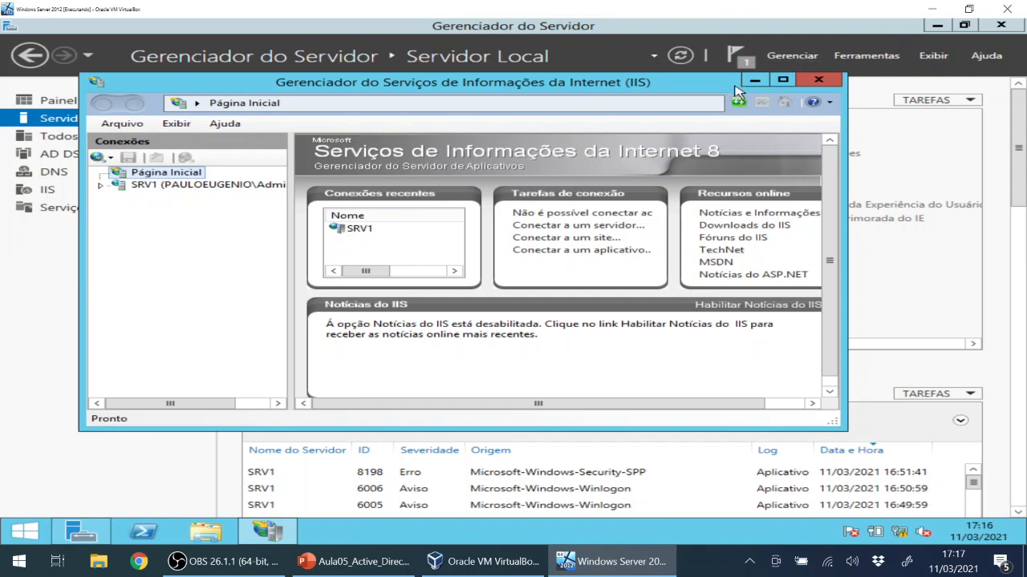
{"action": "left_click", "coordinate": [782, 82]}
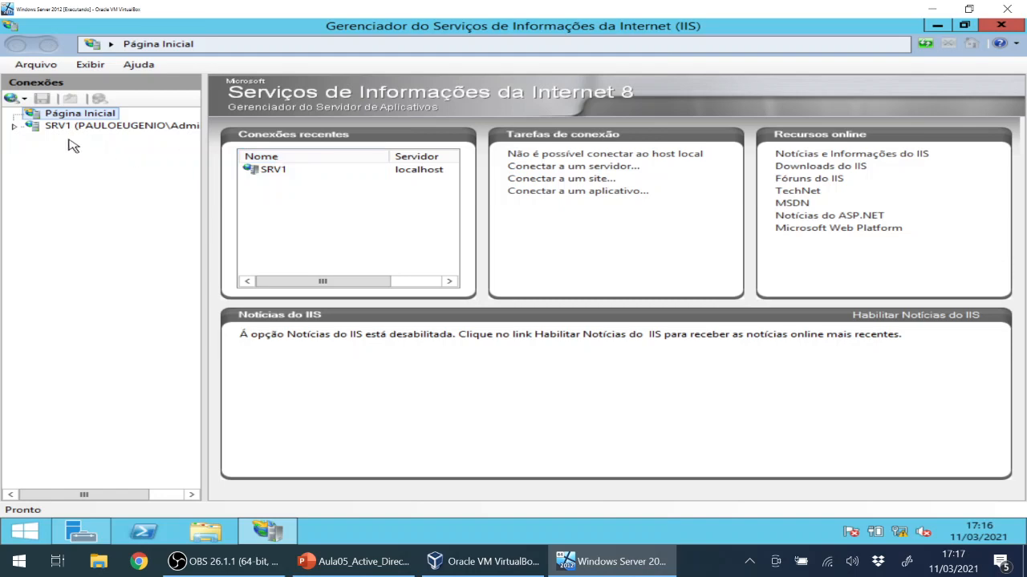
{"action": "left_click", "coordinate": [14, 127]}
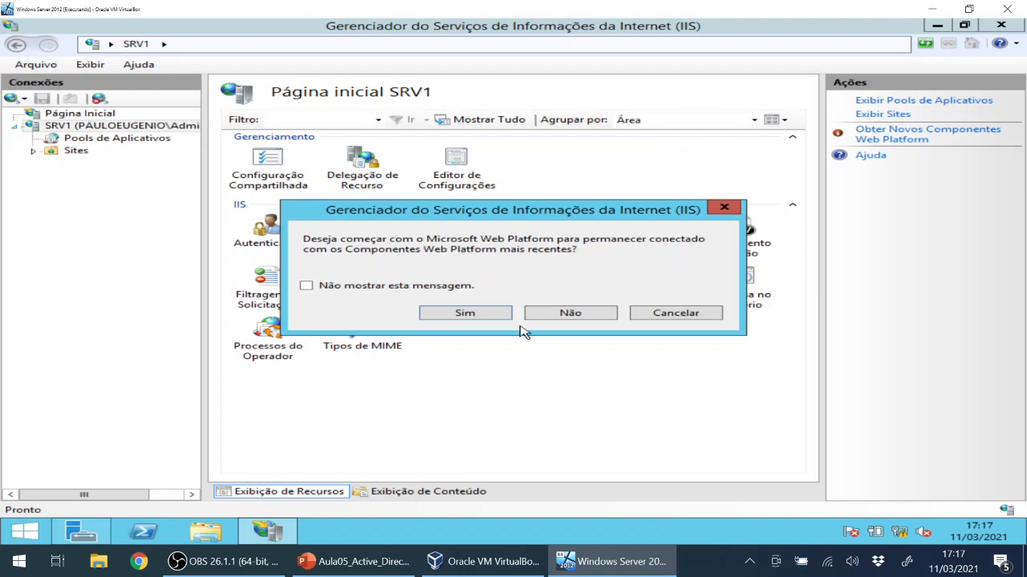
{"action": "left_click", "coordinate": [465, 312]}
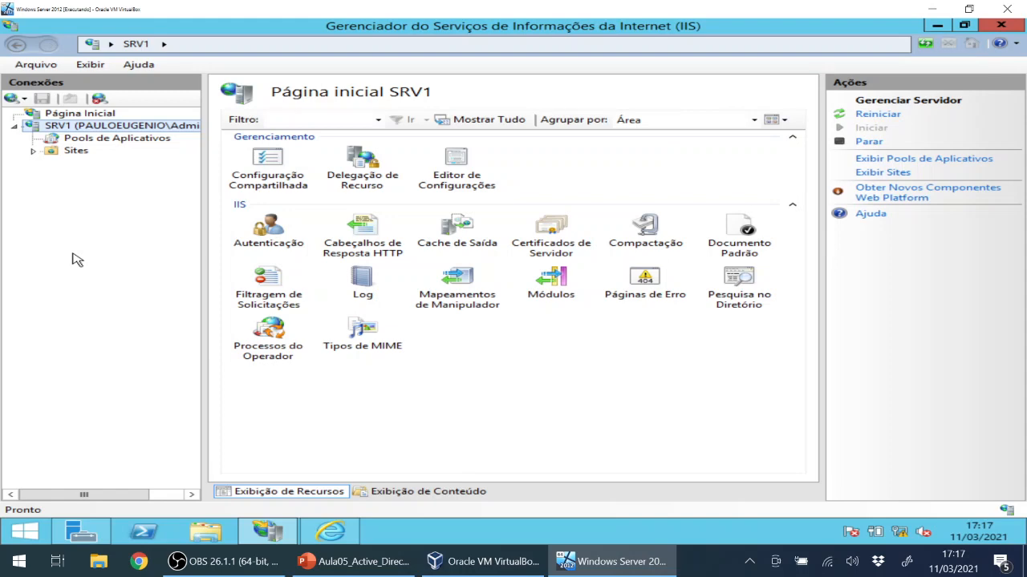
{"action": "left_click", "coordinate": [71, 153]}
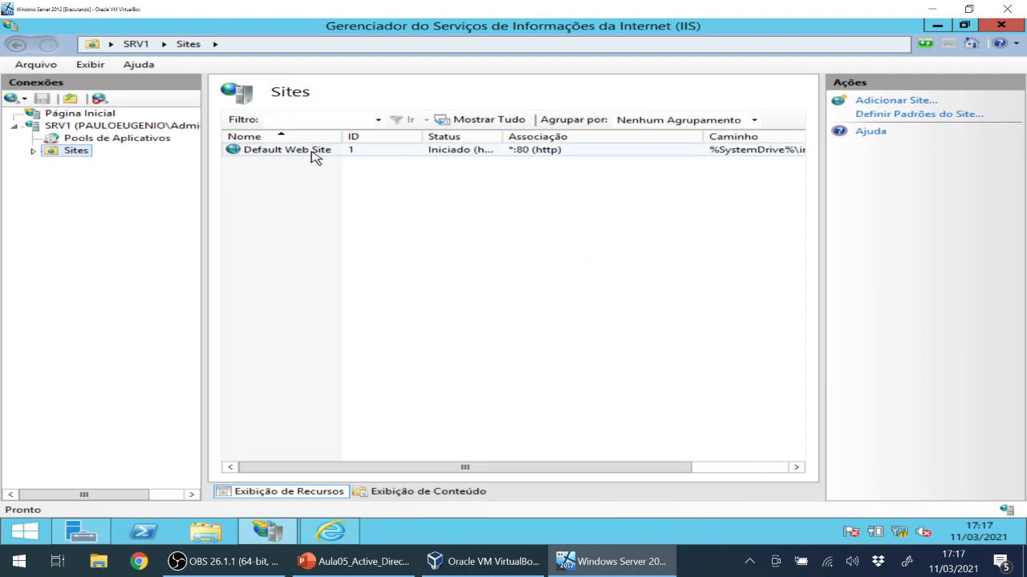
{"action": "left_click", "coordinate": [313, 150]}
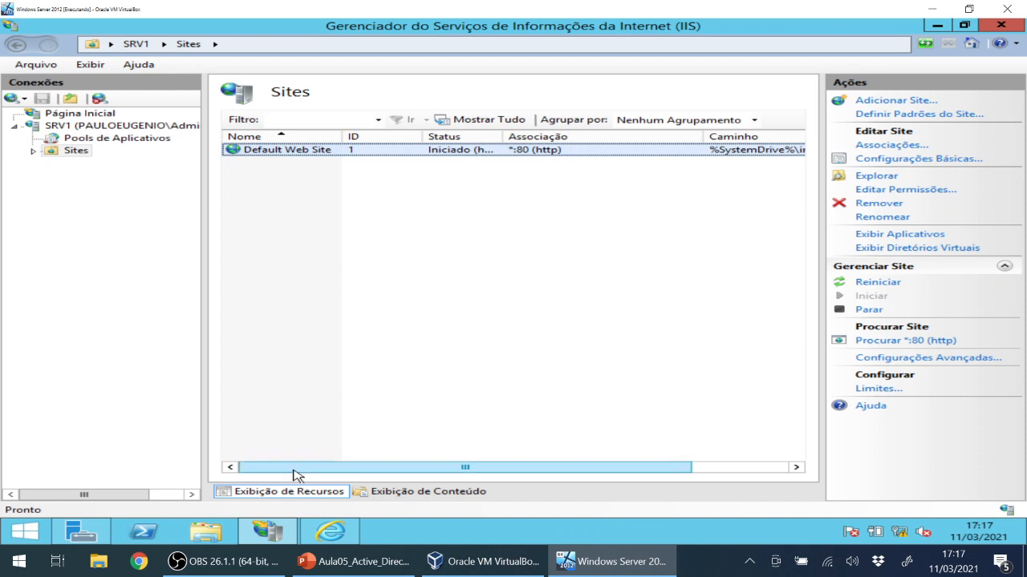
Open Internet Explorer, enter localhost, and accept the recommended security settings.
{"action": "left_click", "coordinate": [343, 534]}
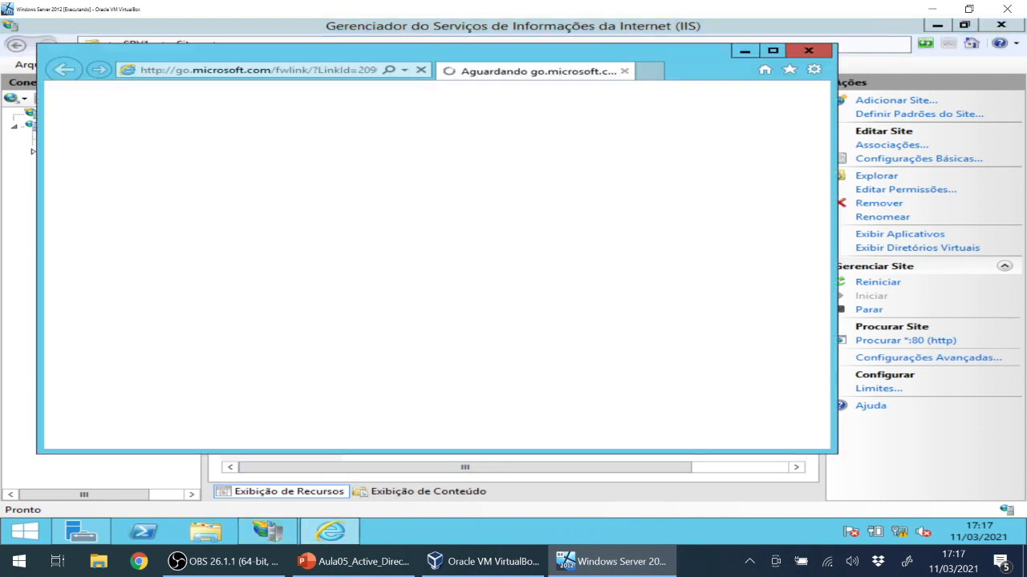
{"action": "left_click", "coordinate": [255, 70]}
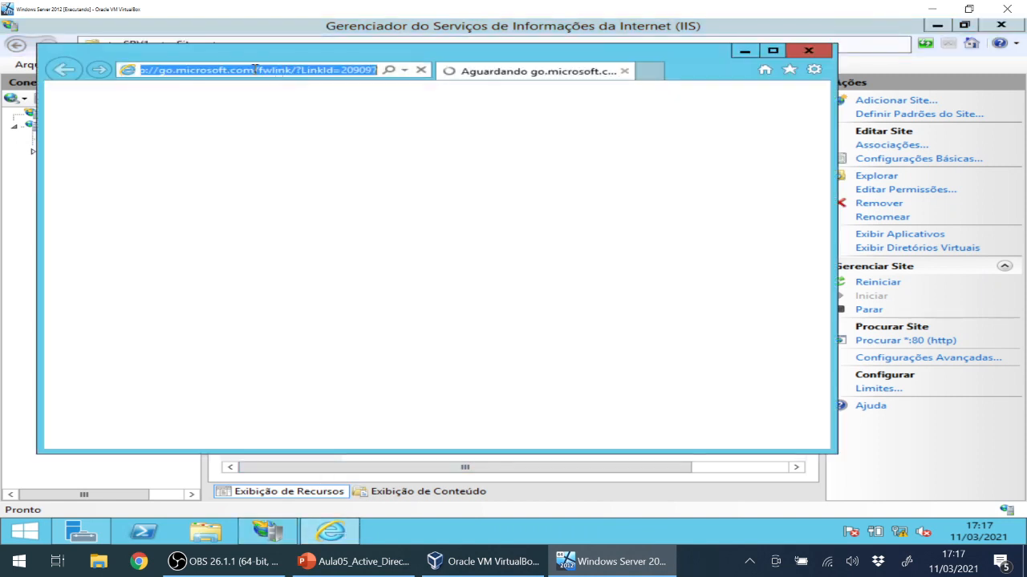
{"action": "left_click", "coordinate": [161, 70]}
{"action": "left_click_drag", "start_coordinate": [161, 70], "coordinate": [621, 76]}
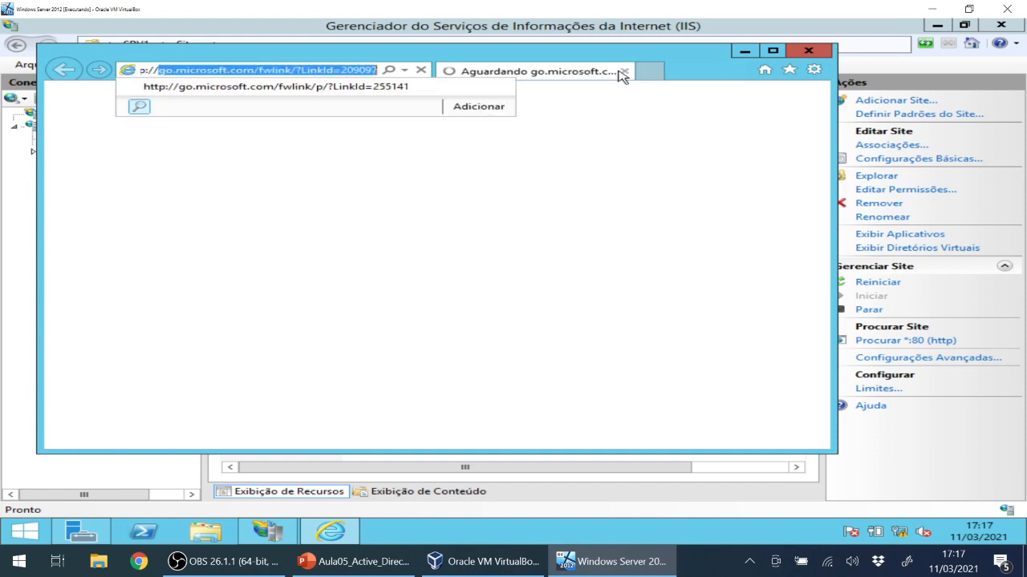
{"action": "type", "text": "localhost"}
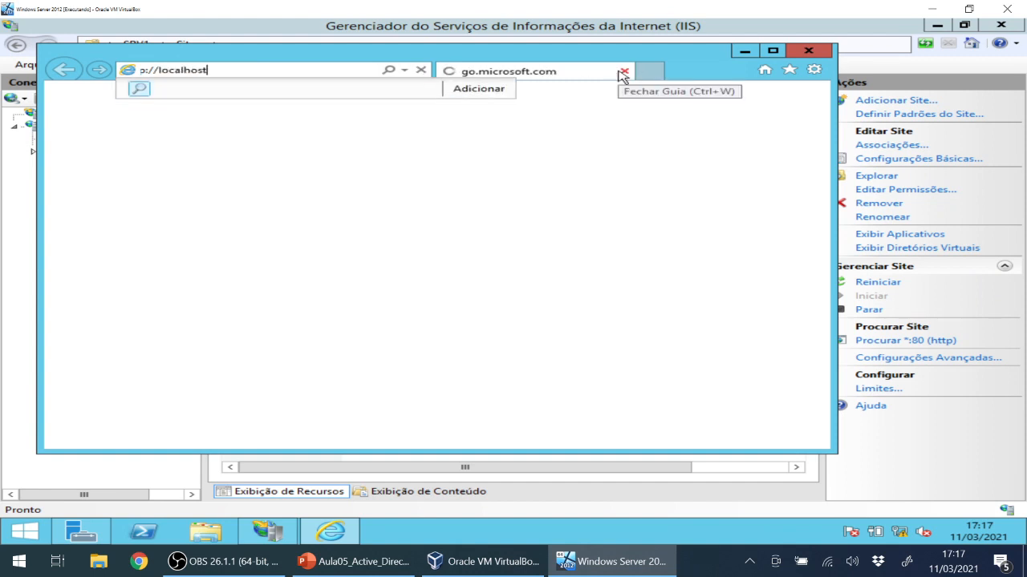
{"action": "key", "text": "Return"}
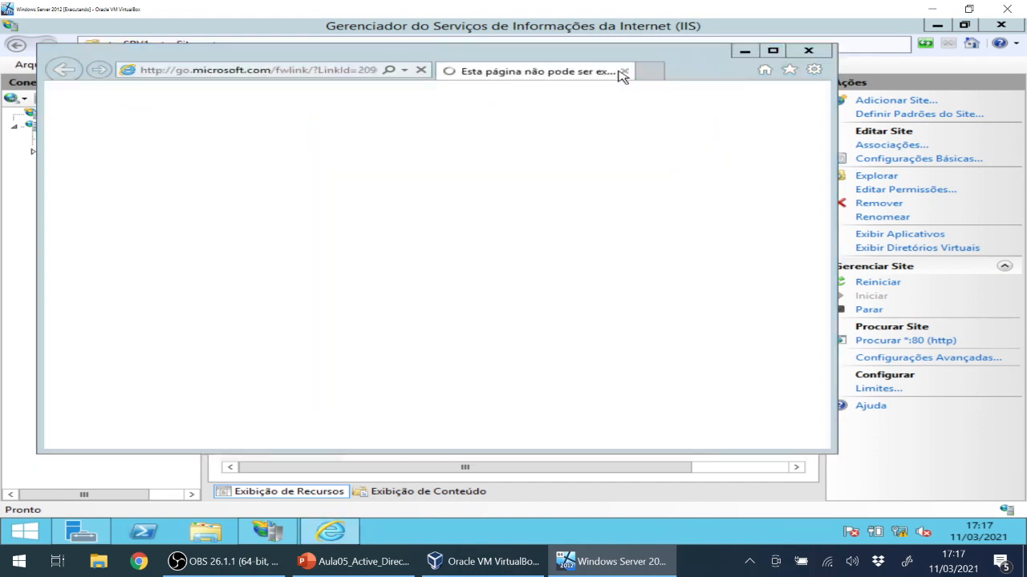
{"action": "left_click", "coordinate": [587, 206]}
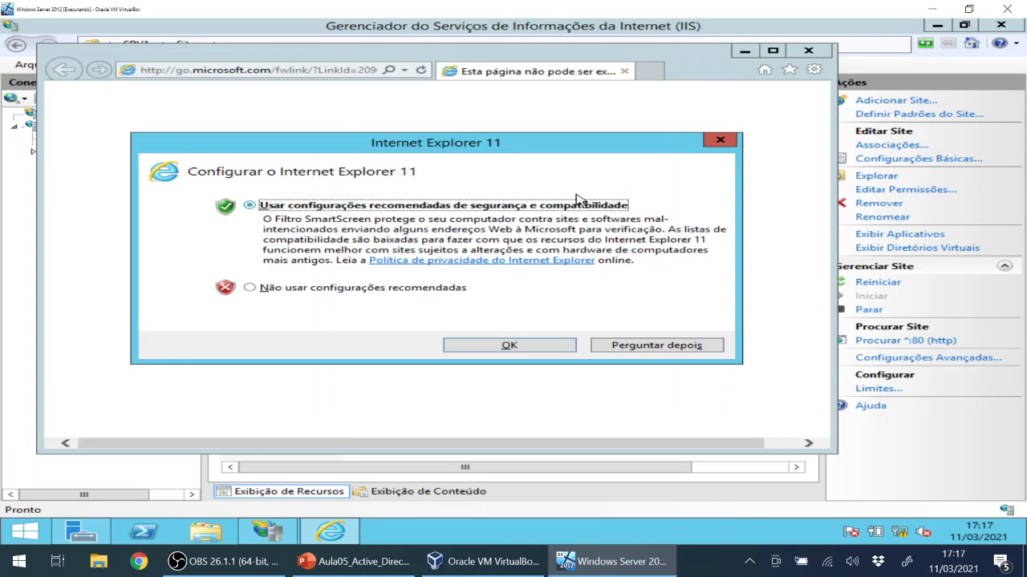
{"action": "left_click", "coordinate": [544, 351]}
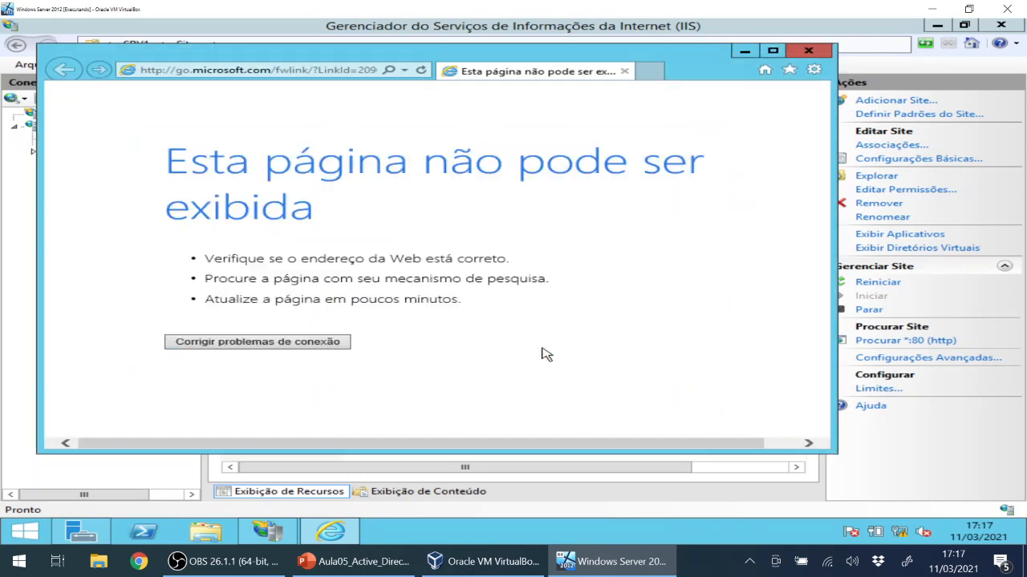
Re-enter localhost to load the IIS welcome page, then close the browser.
{"action": "left_click", "coordinate": [181, 72]}
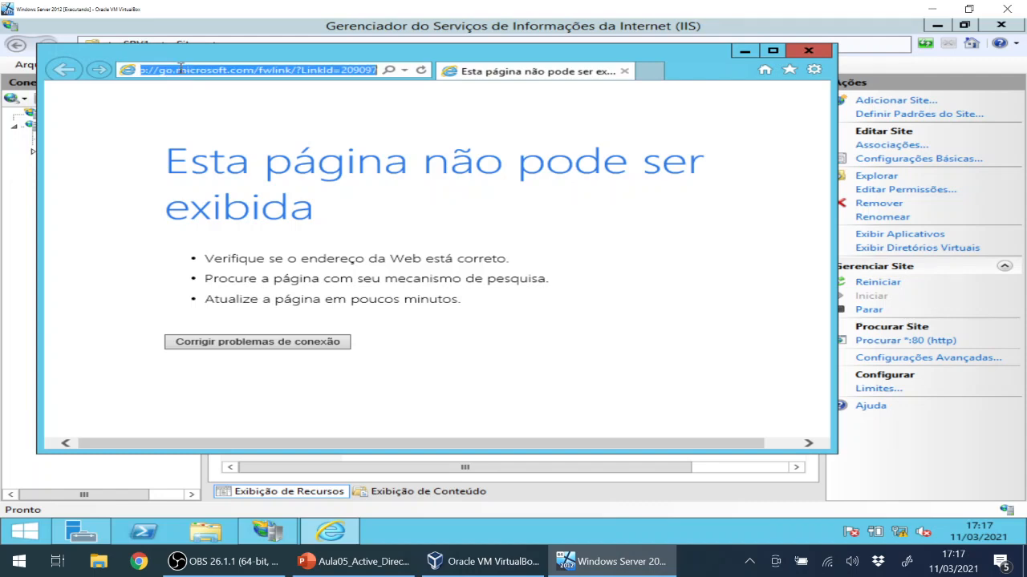
{"action": "left_click", "coordinate": [181, 70]}
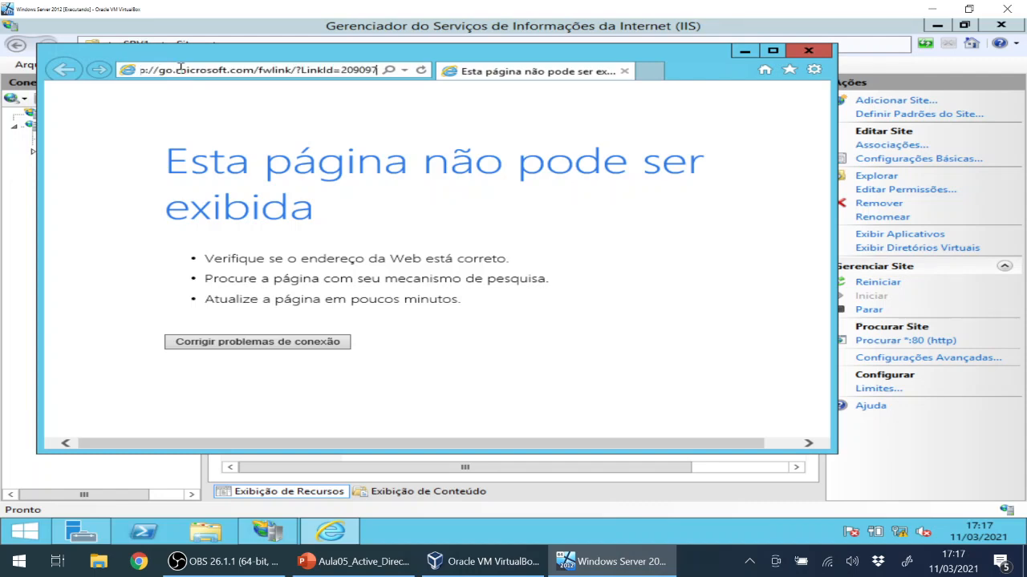
{"action": "key", "text": "Delete"}
{"action": "key", "text": "Delete"}
{"action": "key", "text": "Delete"}
{"action": "key", "text": "Delete"}
{"action": "key", "text": "Delete"}
{"action": "key", "text": "Delete"}
{"action": "key", "text": "Delete"}
{"action": "key", "text": "Delete"}
{"action": "key", "text": "Delete"}
{"action": "key", "text": "Delete"}
{"action": "key", "text": "Delete"}
{"action": "key", "text": "Delete"}
{"action": "key", "text": "Delete"}
{"action": "key", "text": "Delete"}
{"action": "key", "text": "Delete"}
{"action": "key", "text": "Delete"}
{"action": "key", "text": "Delete"}
{"action": "key", "text": "Delete"}
{"action": "key", "text": "Delete"}
{"action": "key", "text": "Delete"}
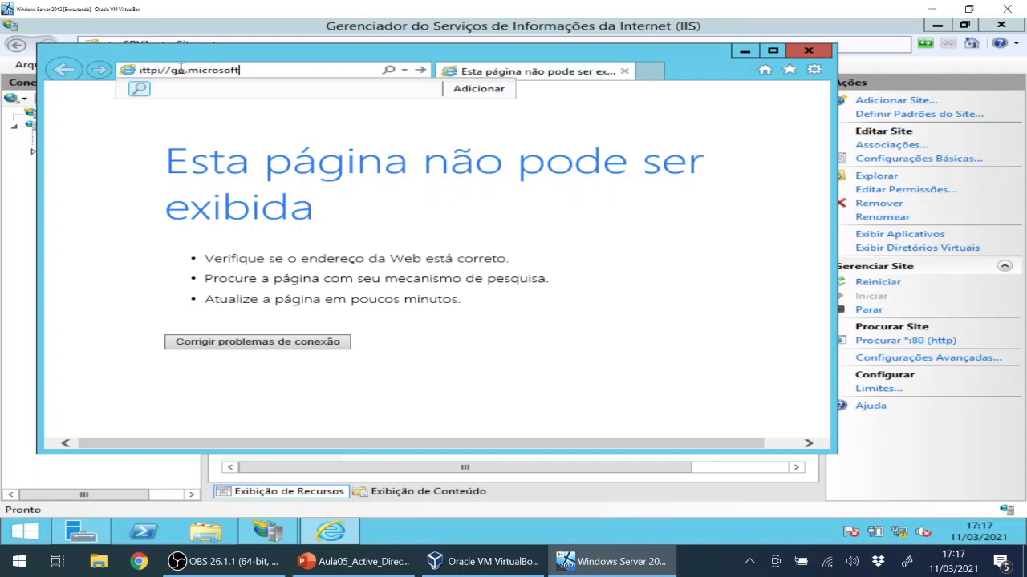
{"action": "key", "text": "BackSpace"}
{"action": "key", "text": "BackSpace"}
{"action": "key", "text": "BackSpace"}
{"action": "type", "text": "localhost"}
{"action": "key", "text": "Return"}
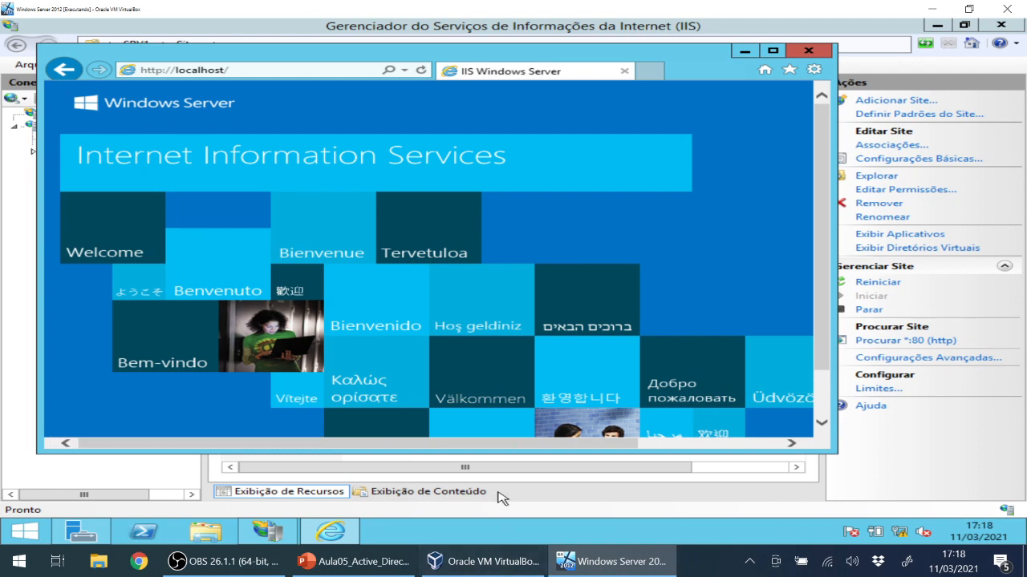
{"action": "left_click", "coordinate": [808, 52]}
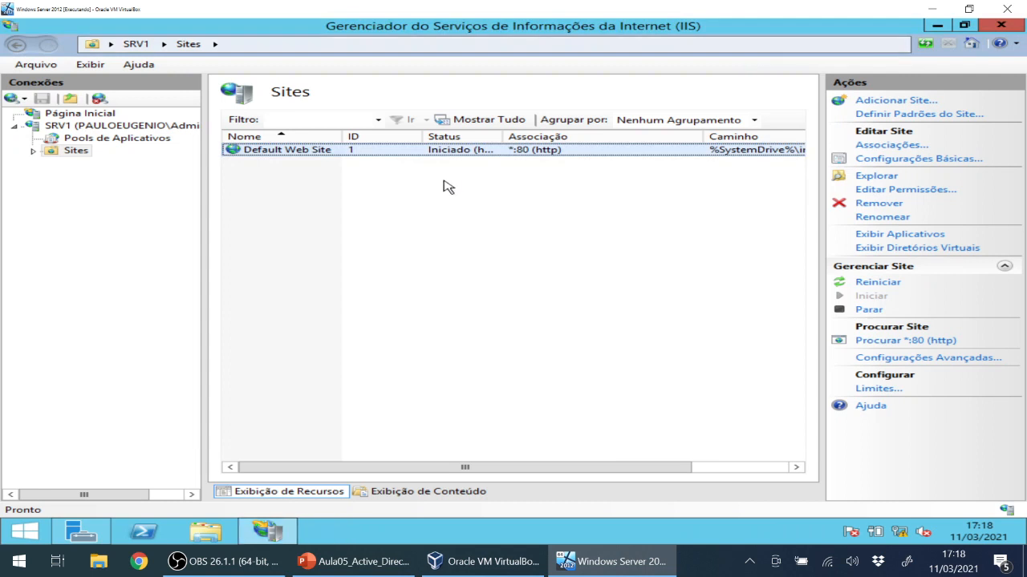
Select SRV1, expand Sites, and open the Sites node's context menu.
{"action": "left_click", "coordinate": [282, 179]}
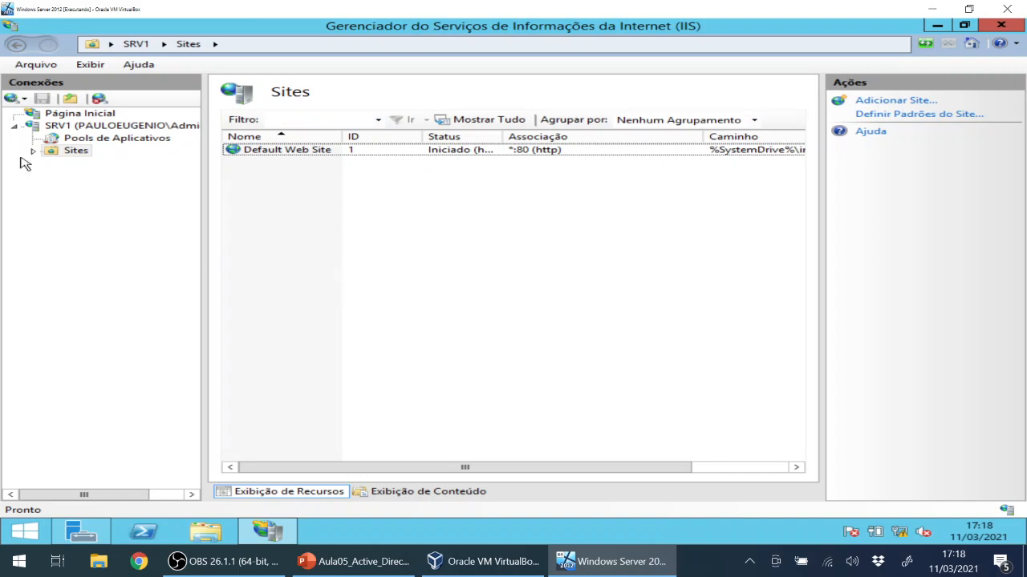
{"action": "left_click", "coordinate": [64, 129]}
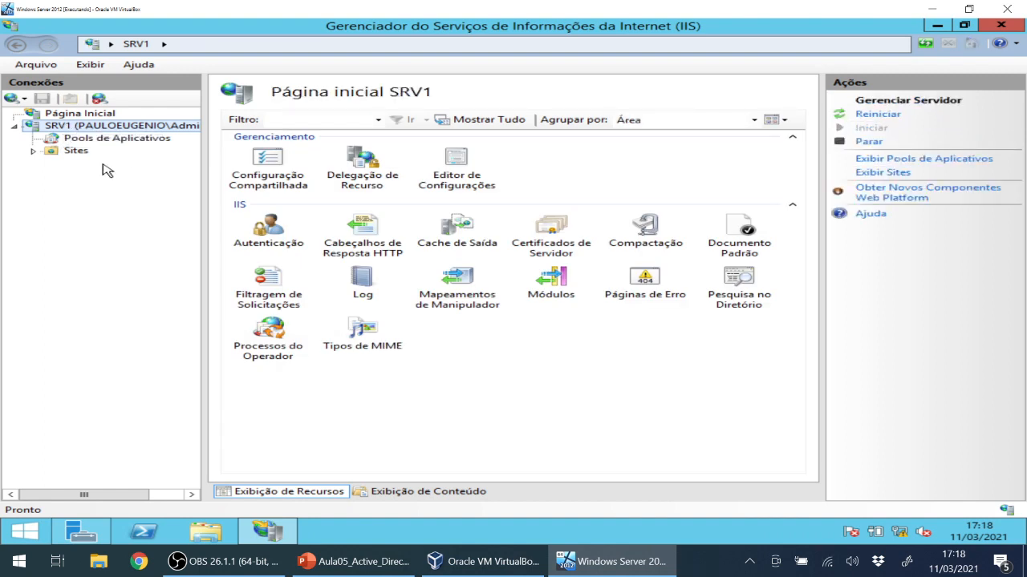
{"action": "left_click", "coordinate": [32, 150]}
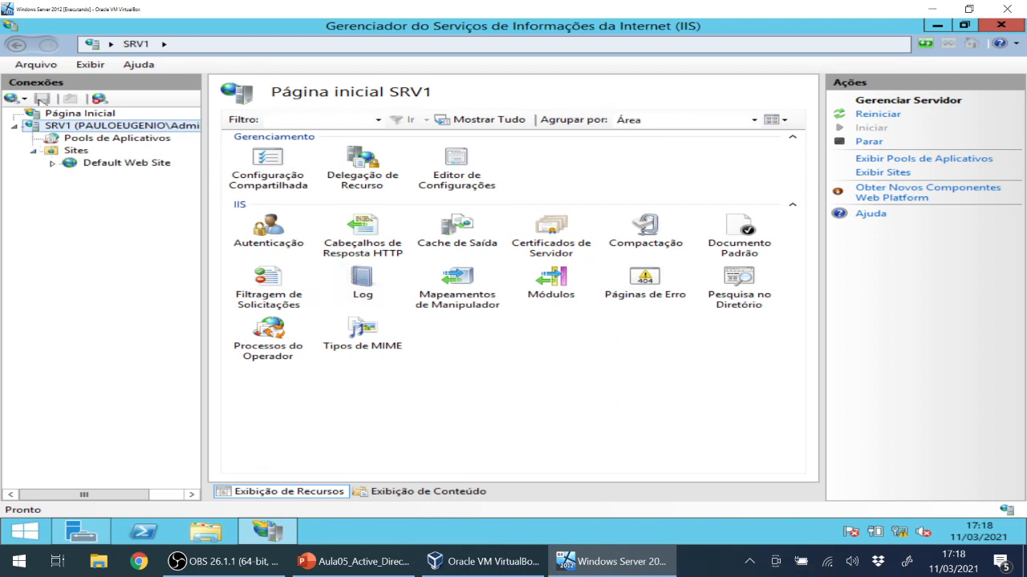
{"action": "left_click", "coordinate": [122, 163]}
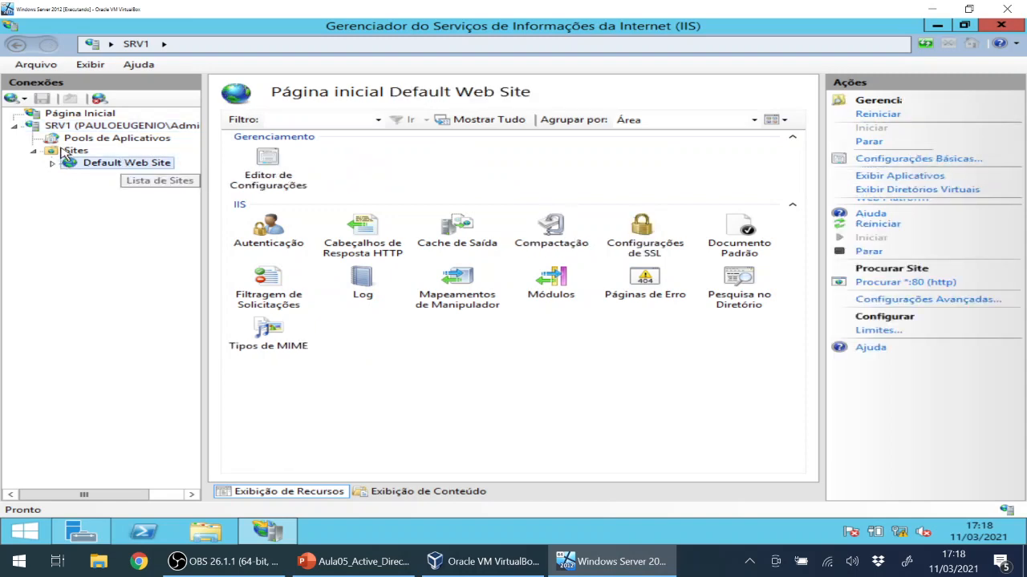
{"action": "left_click", "coordinate": [75, 151]}
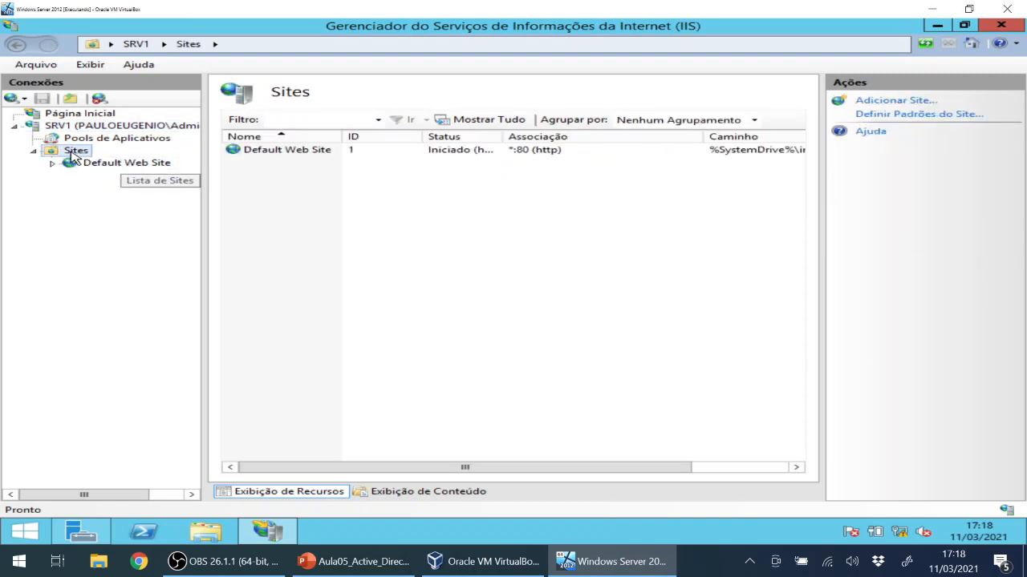
{"action": "right_click", "coordinate": [251, 198]}
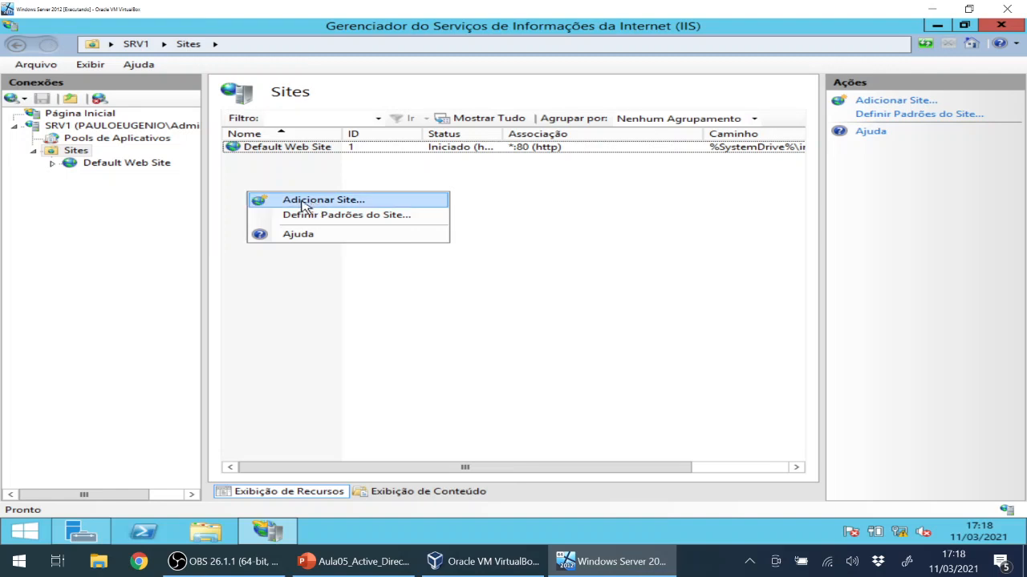
{"action": "right_click", "coordinate": [74, 151]}
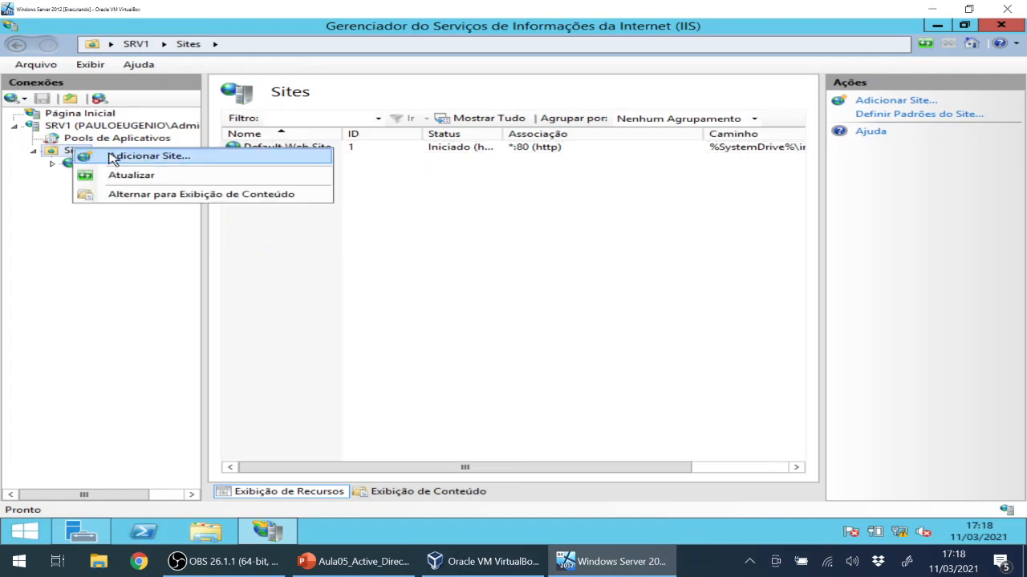
Add a site named pauloeugenio assigned to the DefaultAppPool application pool.
{"action": "left_click", "coordinate": [112, 158]}
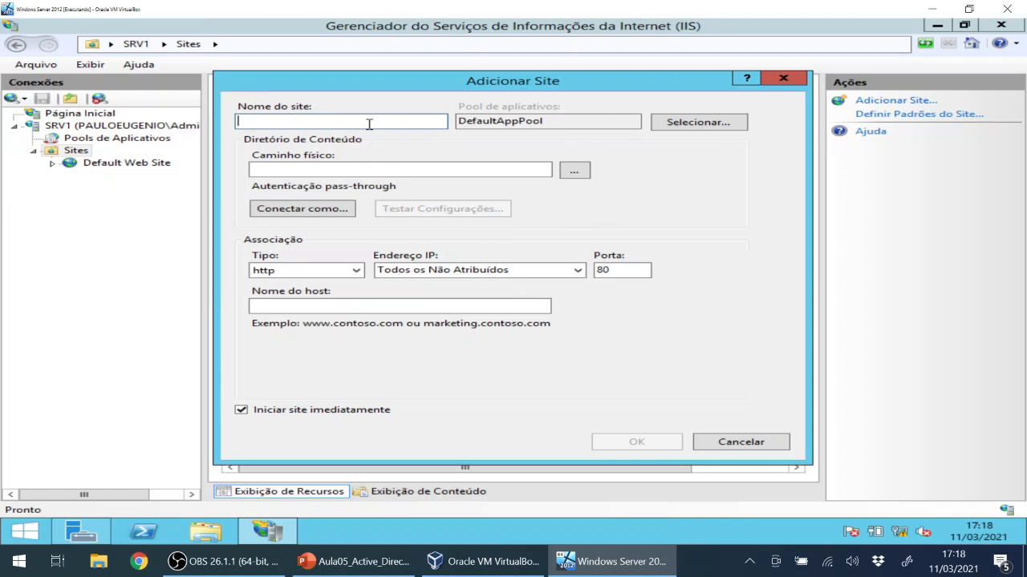
{"action": "type", "text": "pauloeugeni"}
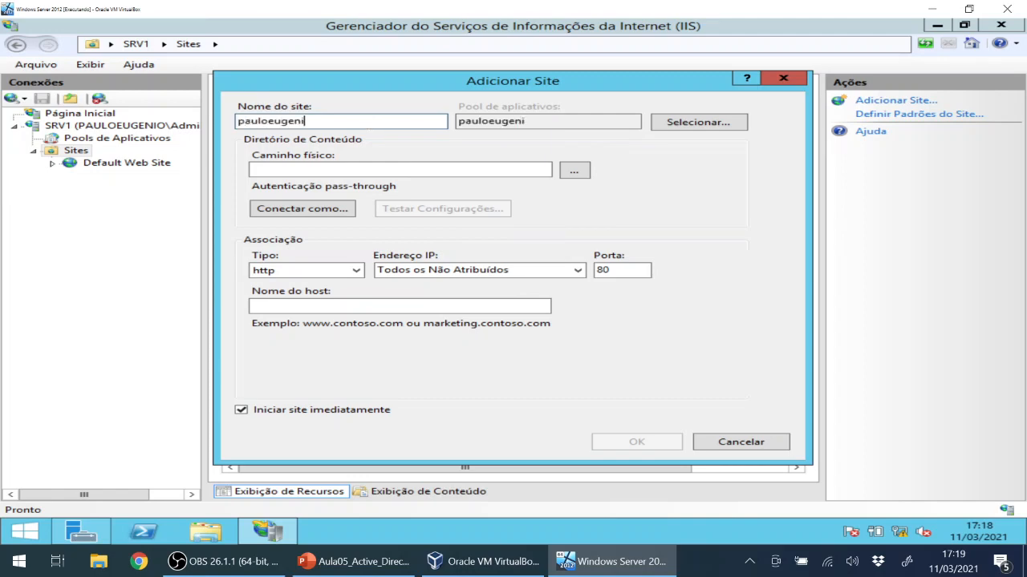
{"action": "type", "text": "o"}
{"action": "left_click", "coordinate": [680, 129]}
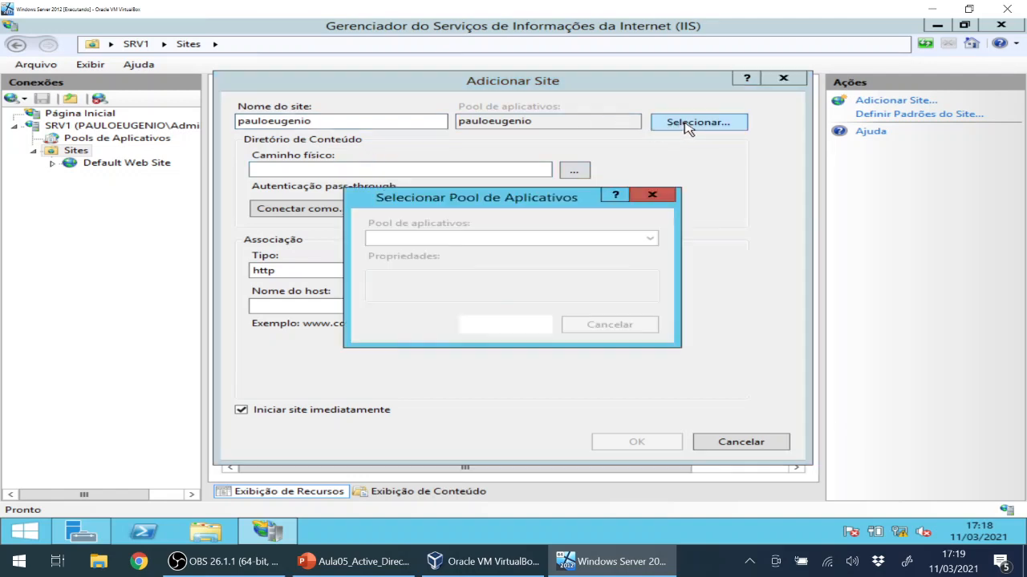
{"action": "left_click", "coordinate": [514, 238]}
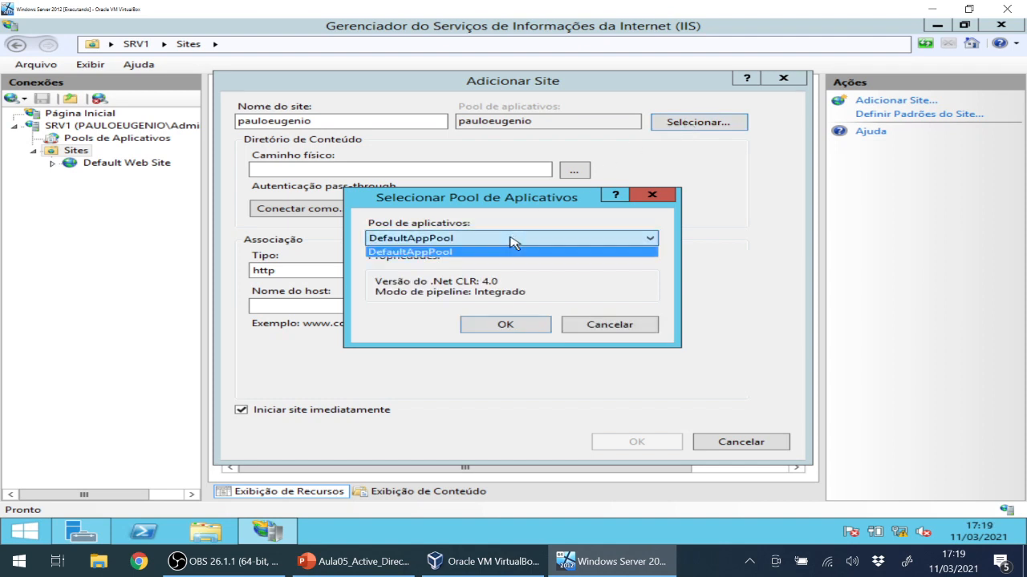
{"action": "left_click", "coordinate": [469, 253]}
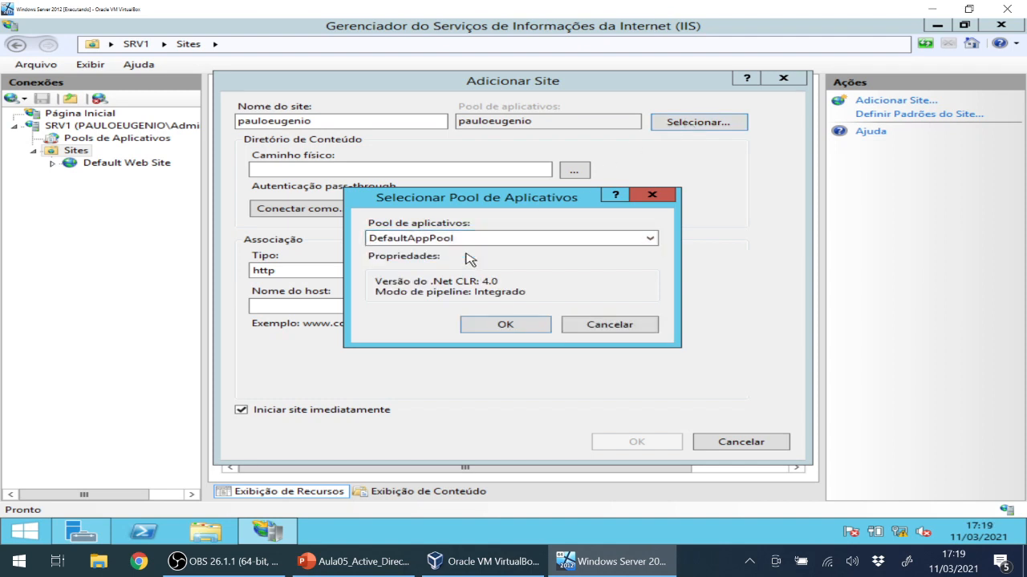
{"action": "left_click", "coordinate": [505, 325]}
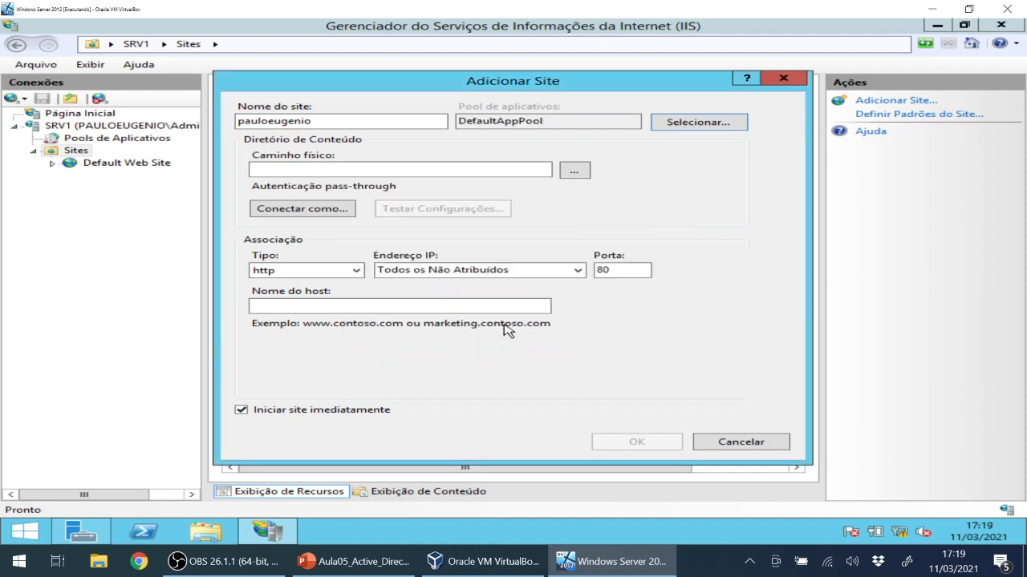
{"action": "left_click", "coordinate": [390, 170]}
Create folder pauloeugenio.com on Disco Local (C:) and select it as the physical path.
{"action": "left_click", "coordinate": [584, 173]}
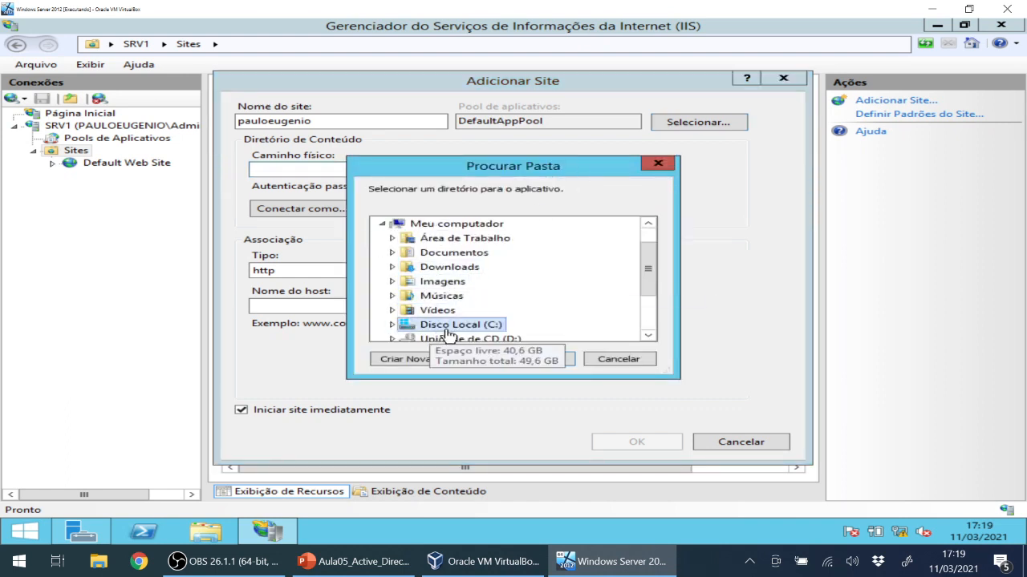
{"action": "double_click", "coordinate": [458, 326]}
{"action": "scroll", "coordinate": [488, 280], "scroll_direction": "up", "scroll_amount": 2}
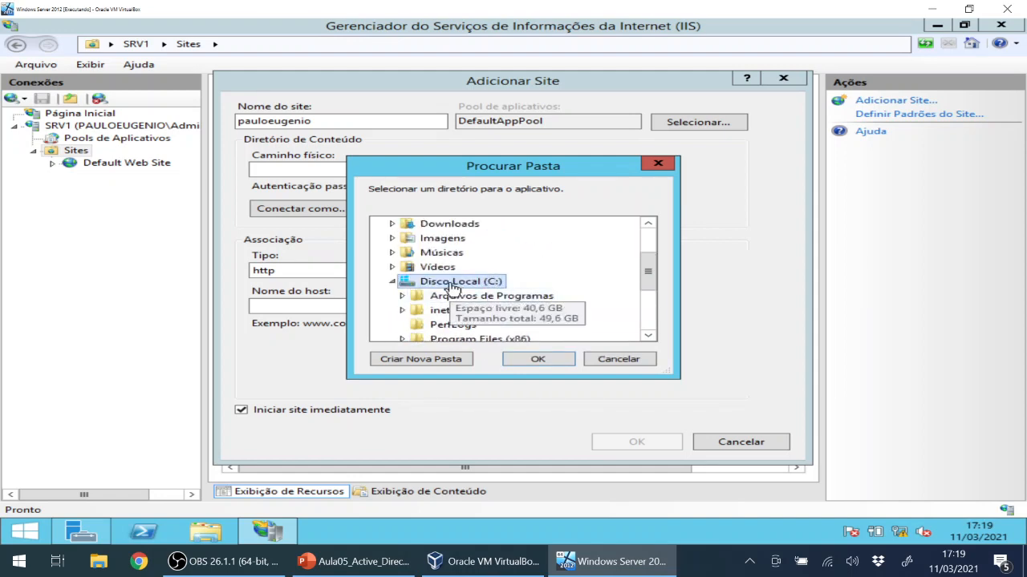
{"action": "left_click", "coordinate": [435, 361]}
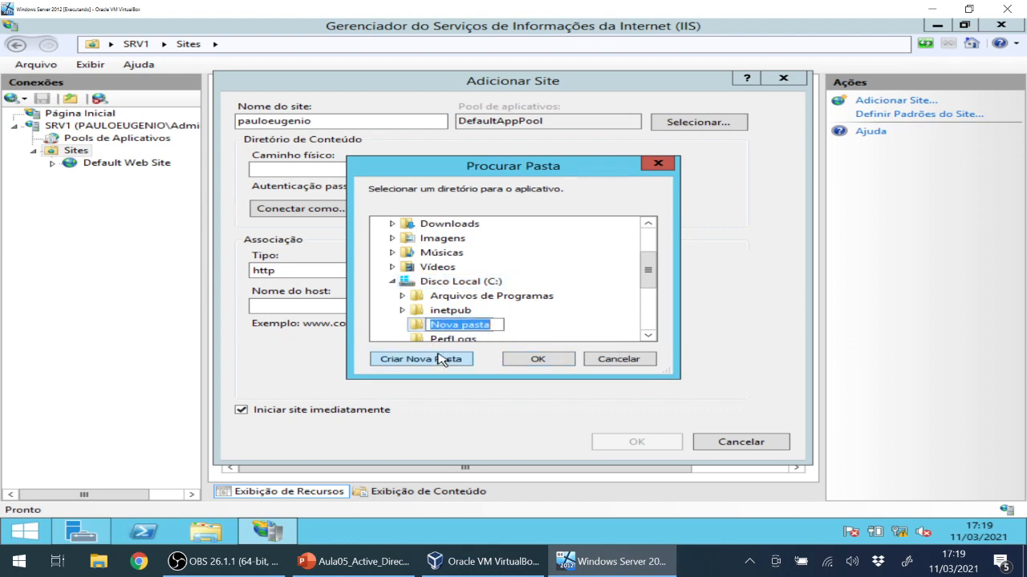
{"action": "type", "text": "pauloeugeni"}
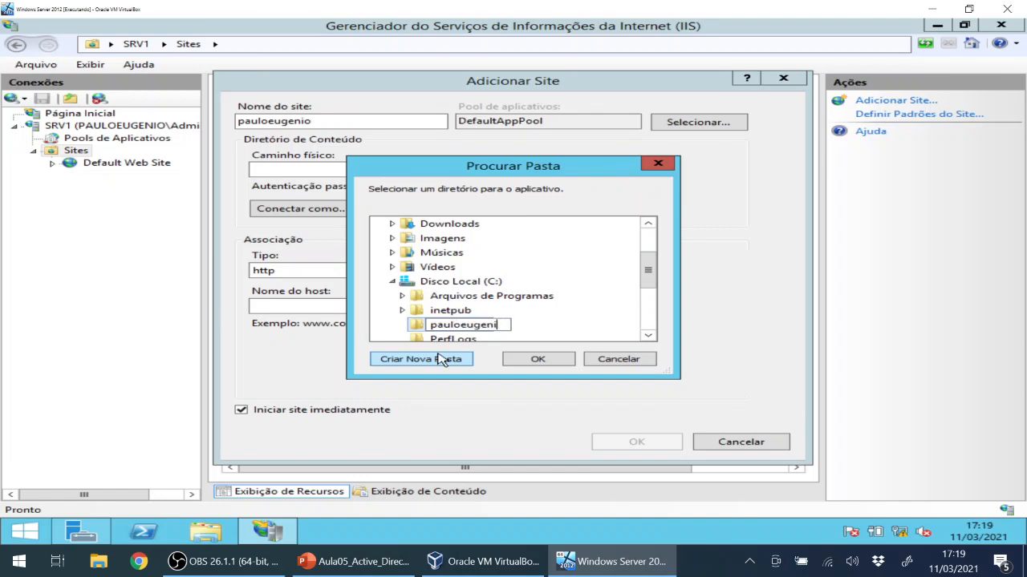
{"action": "type", "text": "o.com"}
{"action": "left_click", "coordinate": [533, 361]}
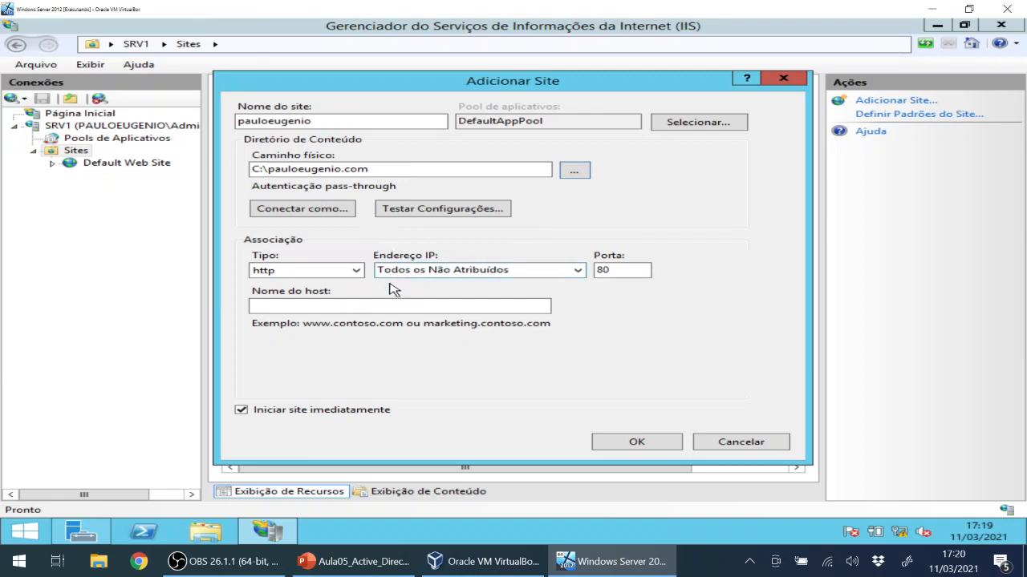
{"action": "left_click", "coordinate": [325, 306]}
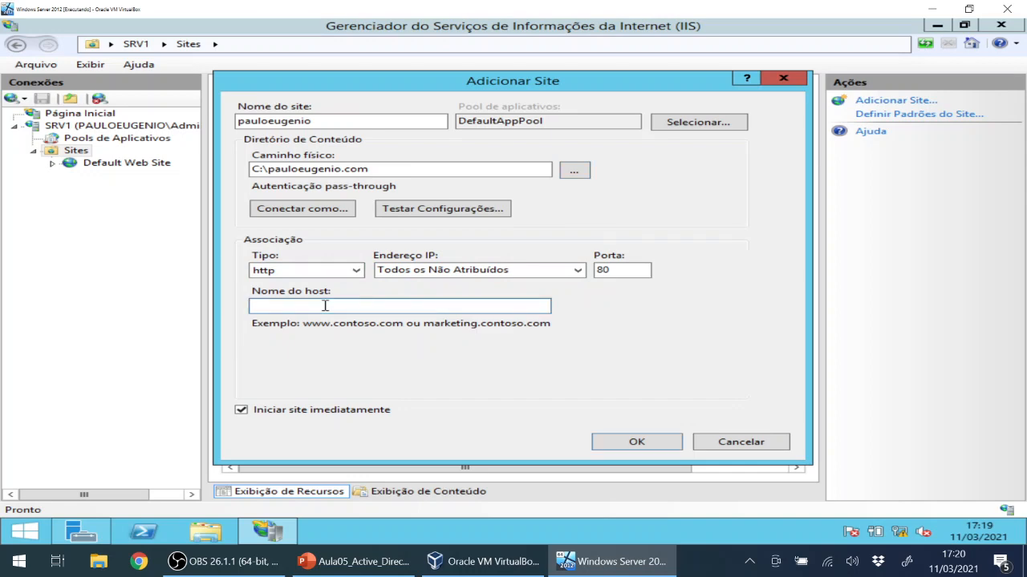
{"action": "type", "text": "www.pauloeugenio"}
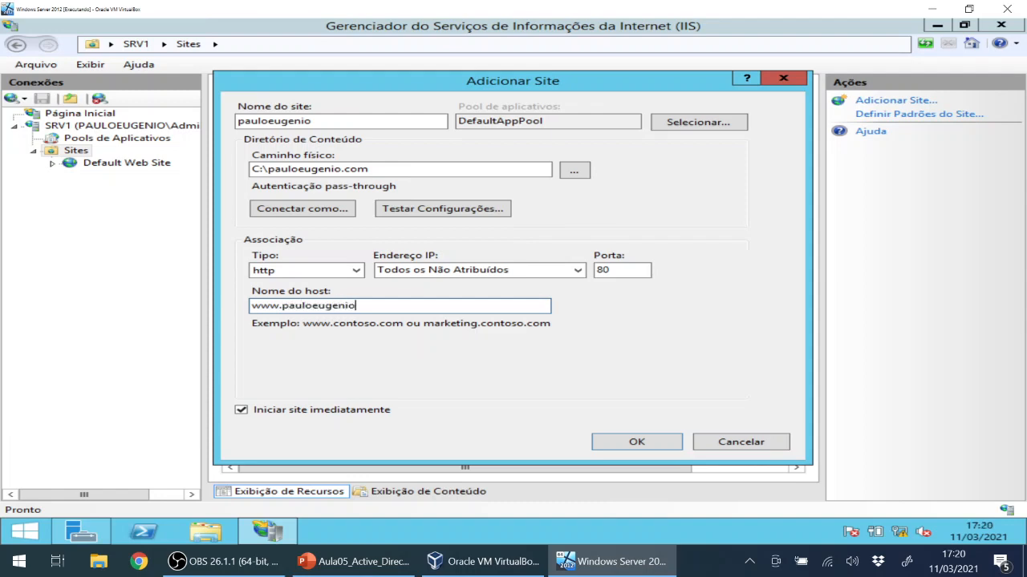
{"action": "type", "text": ".coom"}
{"action": "key", "text": "BackSpace"}
{"action": "key", "text": "BackSpace"}
{"action": "left_click", "coordinate": [637, 443]}
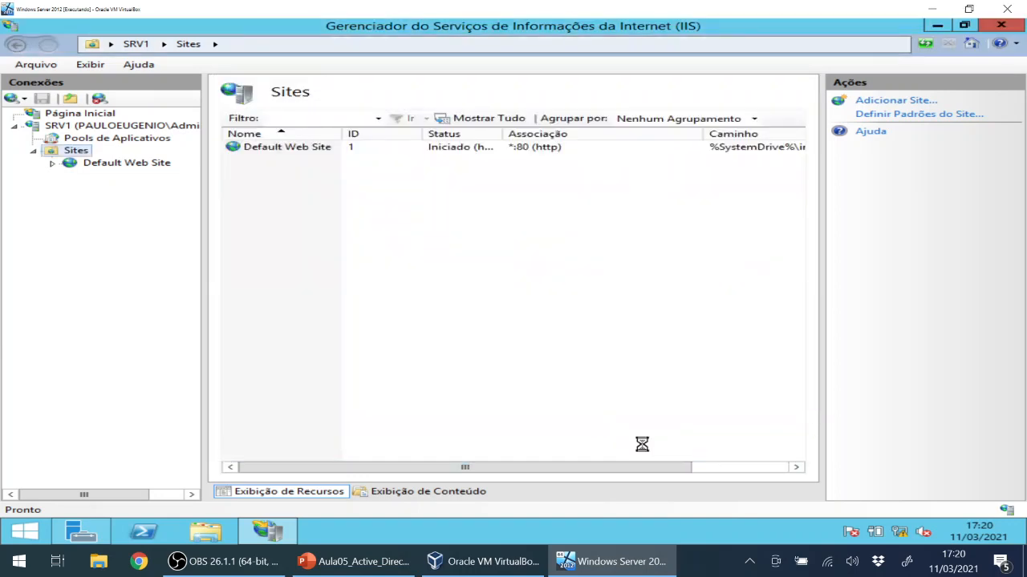
Select the new pauloeugenio site, then minimize IIS Manager and Server Manager and bring up Start.
{"action": "left_click", "coordinate": [287, 165]}
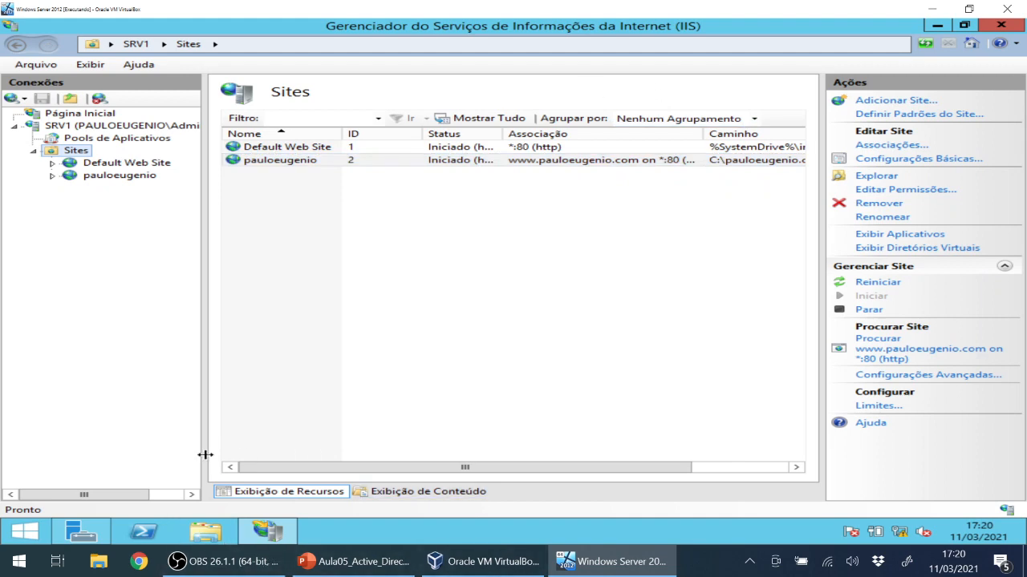
{"action": "left_click", "coordinate": [937, 28]}
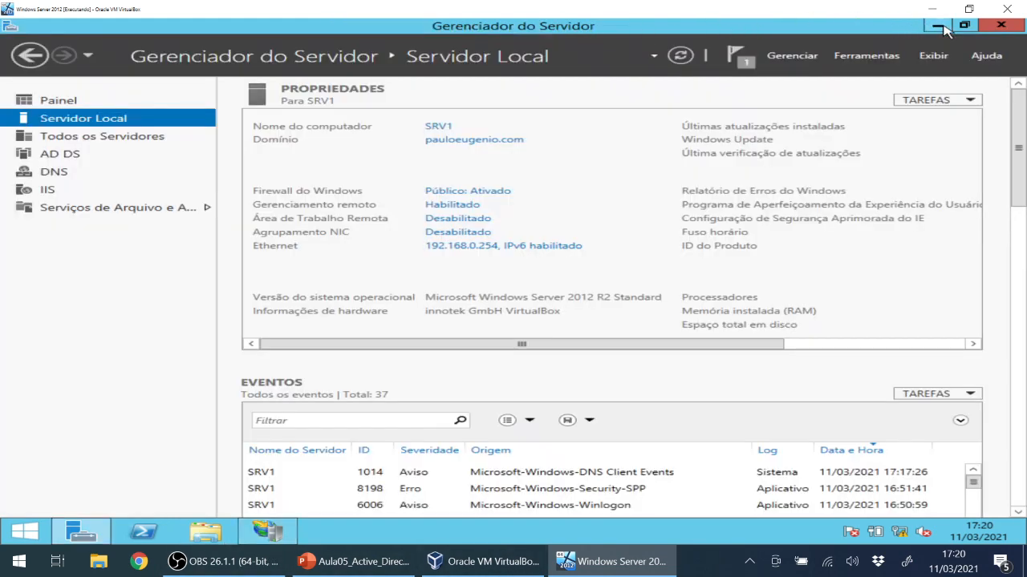
{"action": "left_click", "coordinate": [936, 27]}
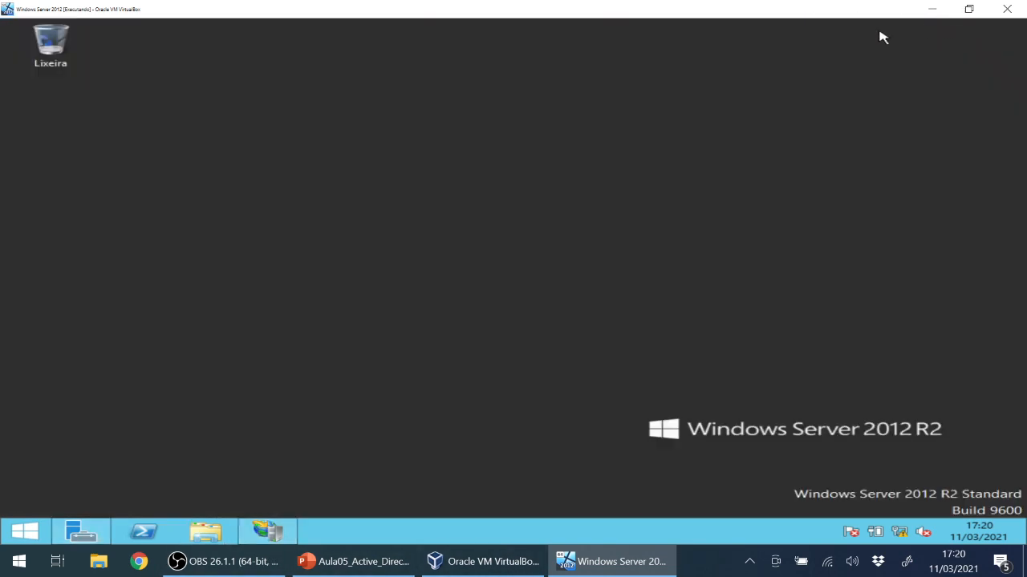
{"action": "left_click", "coordinate": [25, 532]}
{"action": "left_click", "coordinate": [319, 353]}
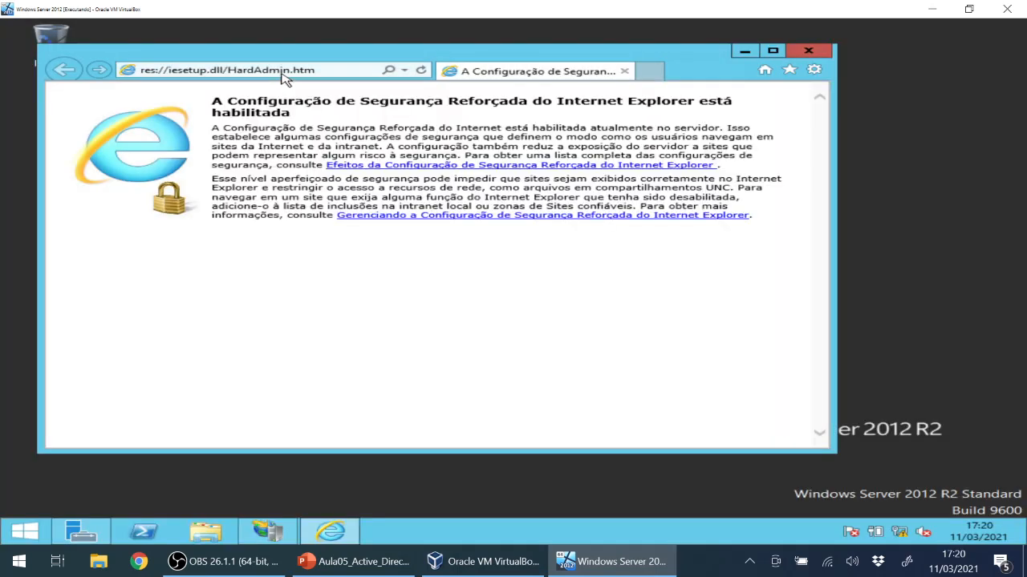
{"action": "left_click", "coordinate": [285, 70]}
{"action": "type", "text": "www"}
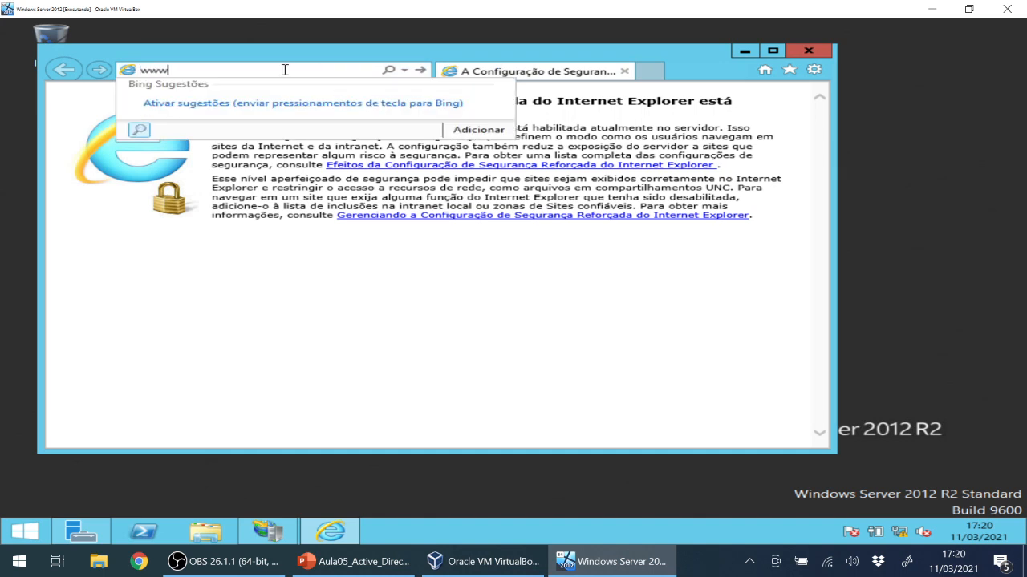
{"action": "type", "text": ".pauloeugenio.com"}
{"action": "key", "text": "Escape"}
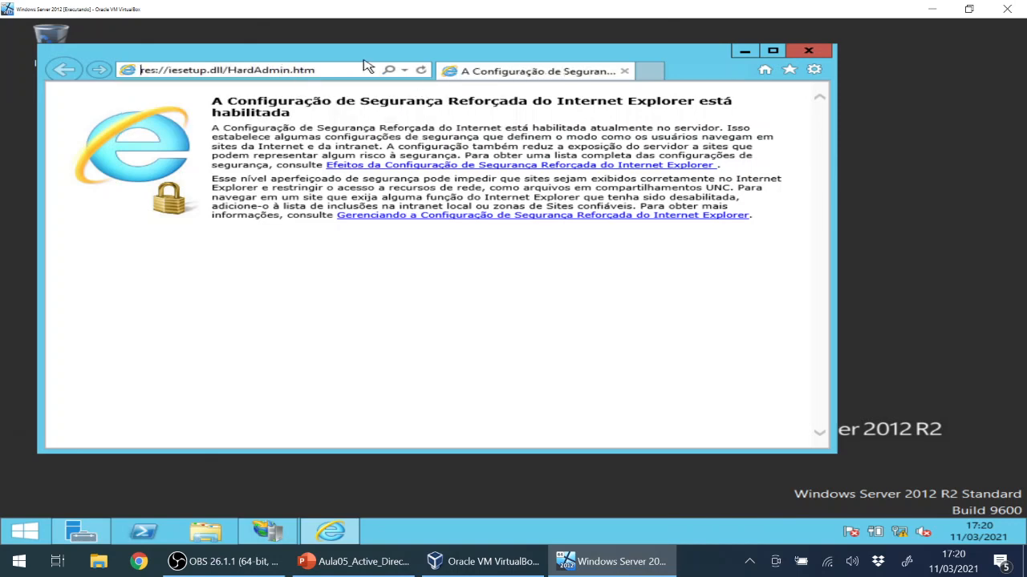
{"action": "triple_click", "coordinate": [253, 70]}
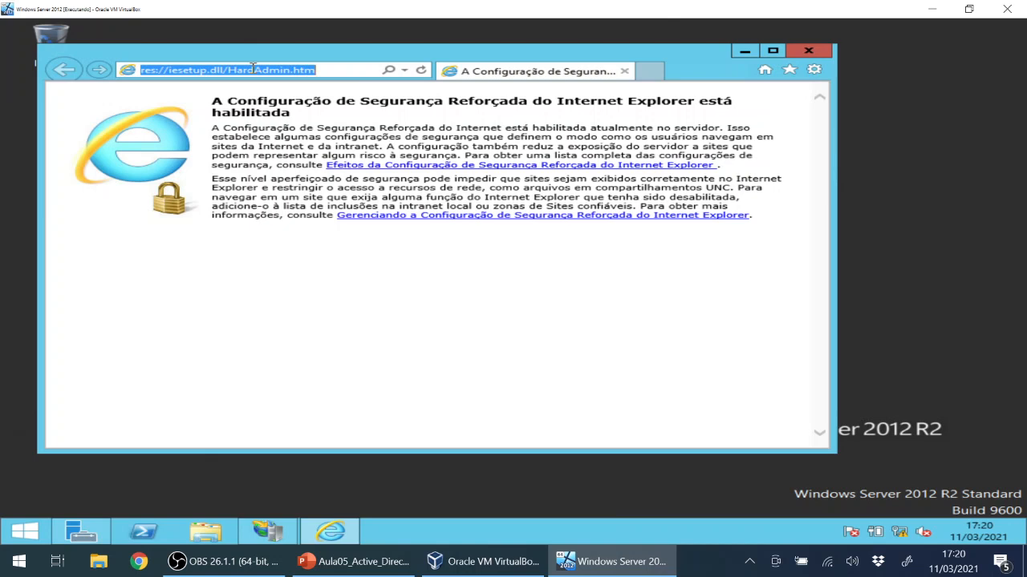
{"action": "type", "text": "www."}
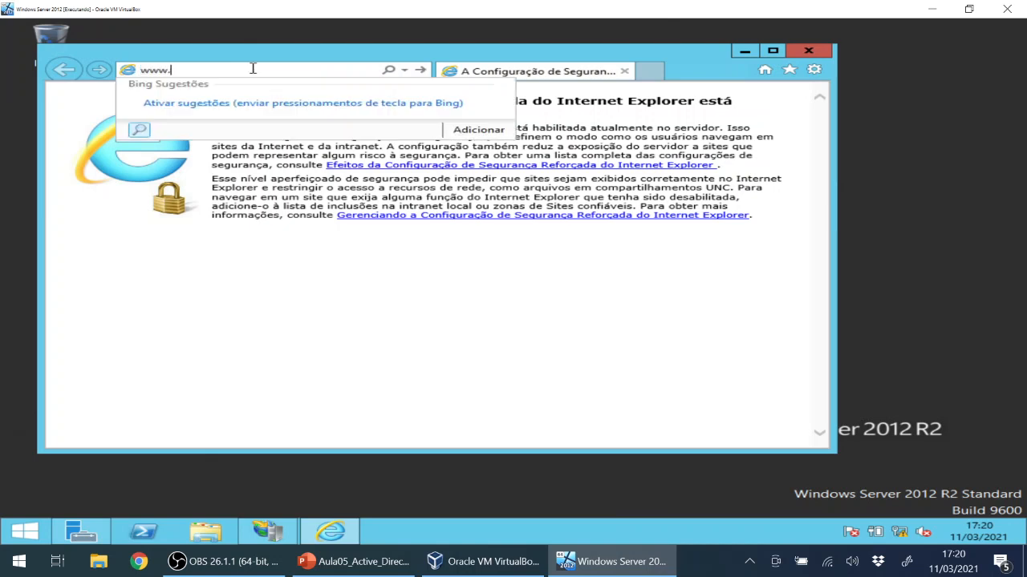
{"action": "type", "text": "pauloeugenio.com"}
{"action": "key", "text": "Return"}
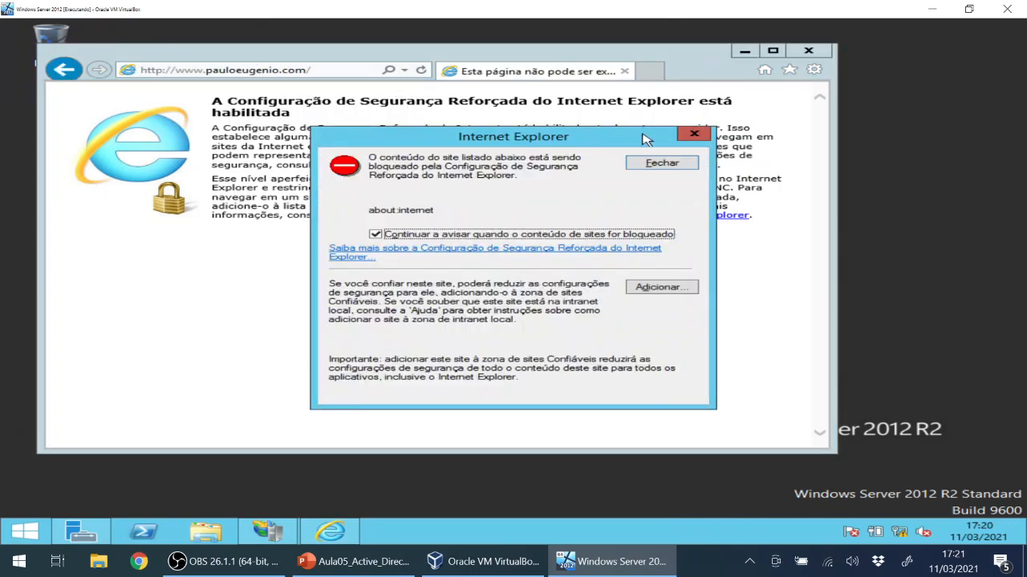
{"action": "left_click", "coordinate": [662, 162]}
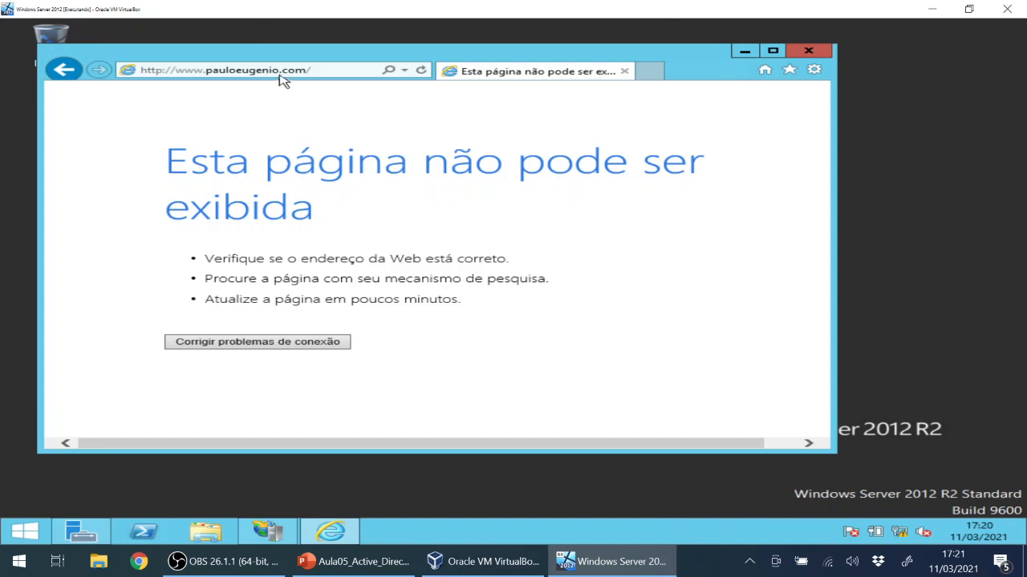
{"action": "left_click", "coordinate": [286, 71]}
{"action": "left_click", "coordinate": [228, 188]}
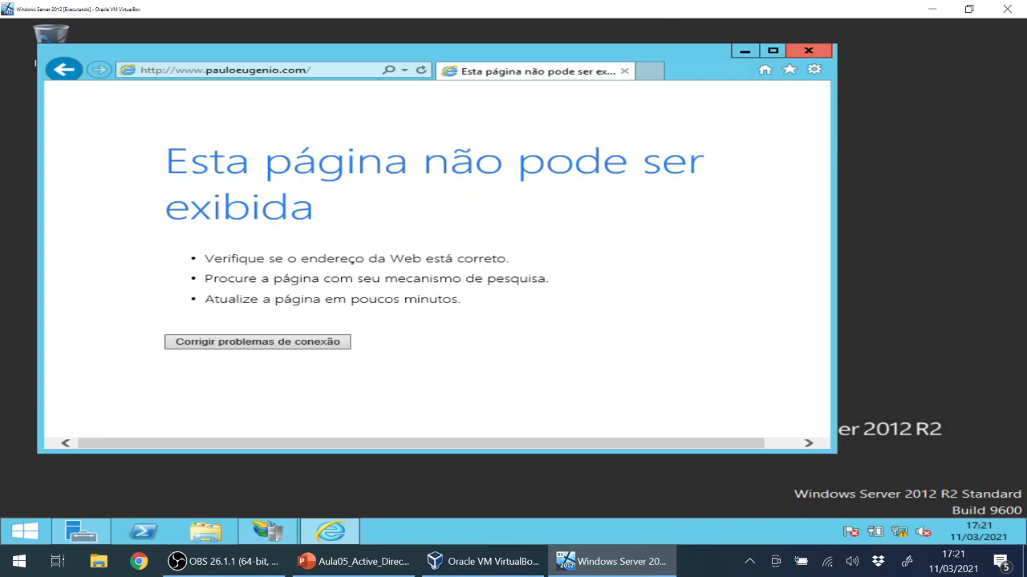
Bring back IIS Manager, select the pauloeugenio site, then close IIS Manager and Internet Explorer.
{"action": "left_click", "coordinate": [261, 534]}
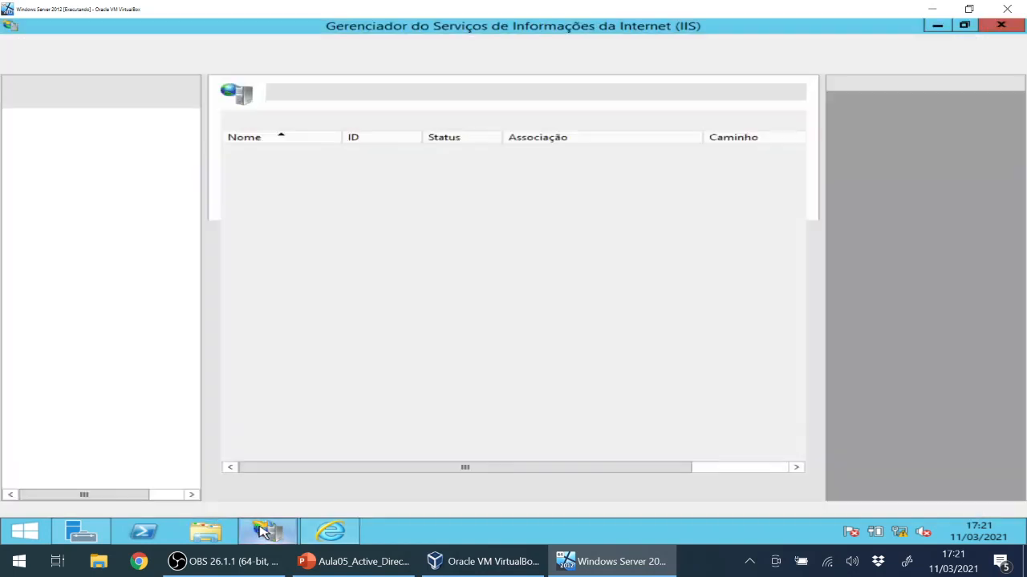
{"action": "left_click", "coordinate": [232, 164]}
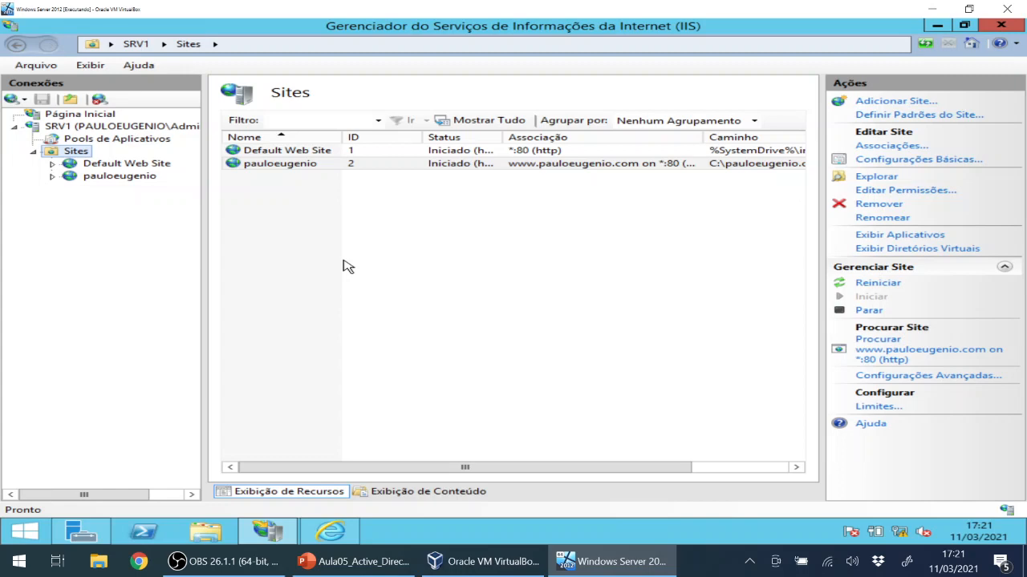
{"action": "left_click", "coordinate": [272, 166]}
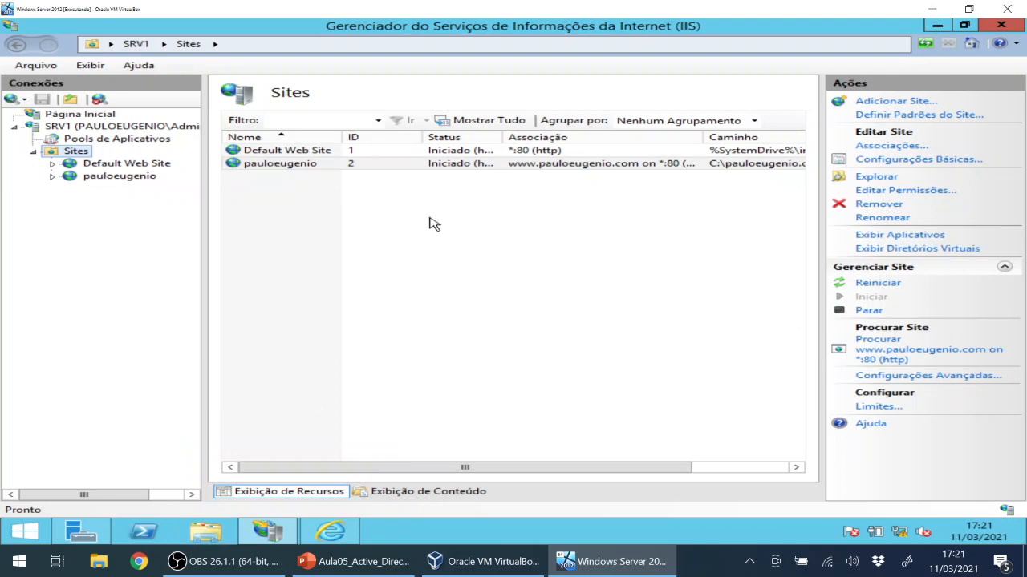
{"action": "left_click", "coordinate": [1012, 29]}
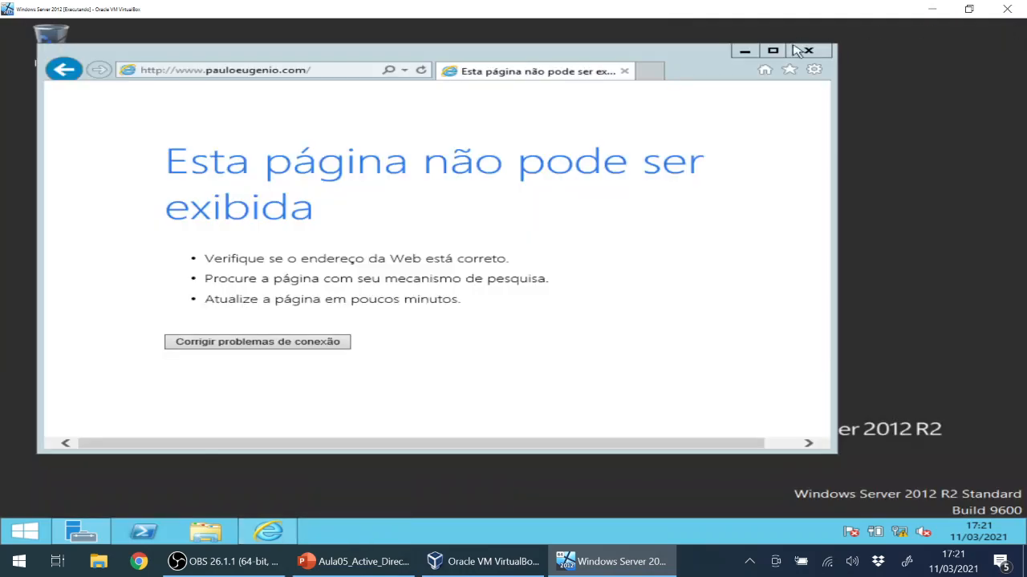
{"action": "left_click", "coordinate": [807, 52]}
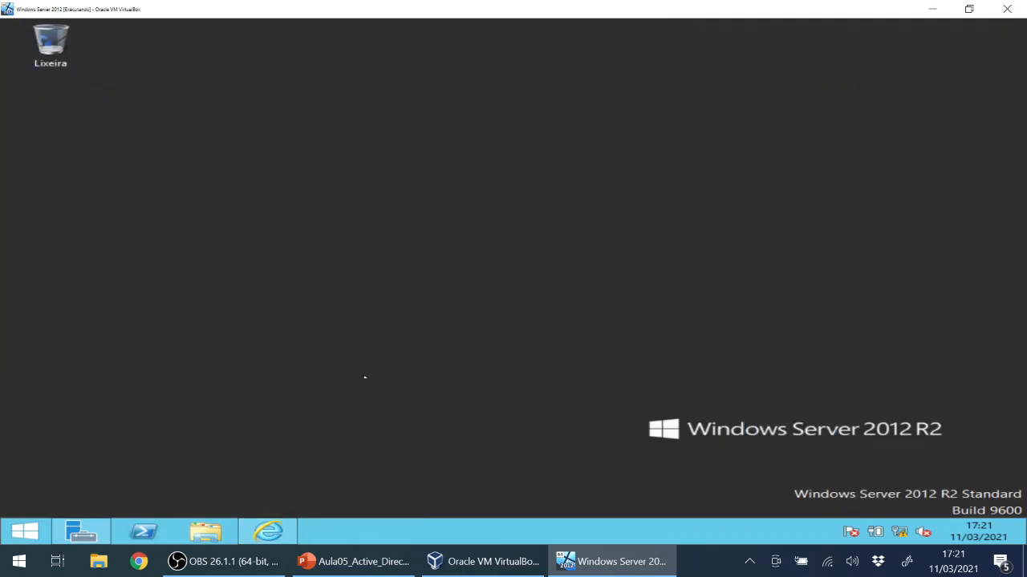
Launch DNS from Server Manager's Tools menu and expand SRV1 to its forward lookup zones.
{"action": "left_click", "coordinate": [82, 532]}
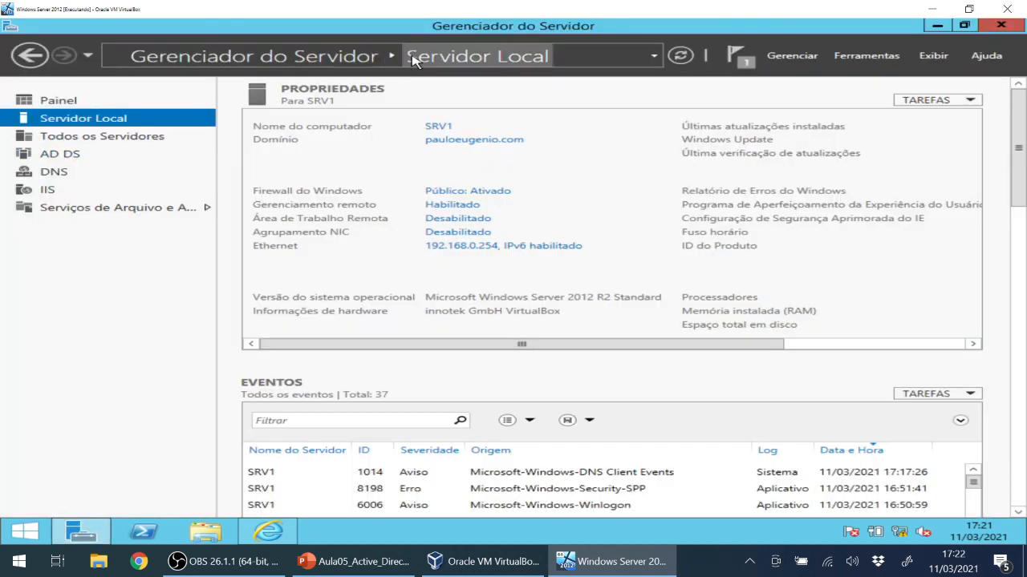
{"action": "left_click", "coordinate": [863, 56]}
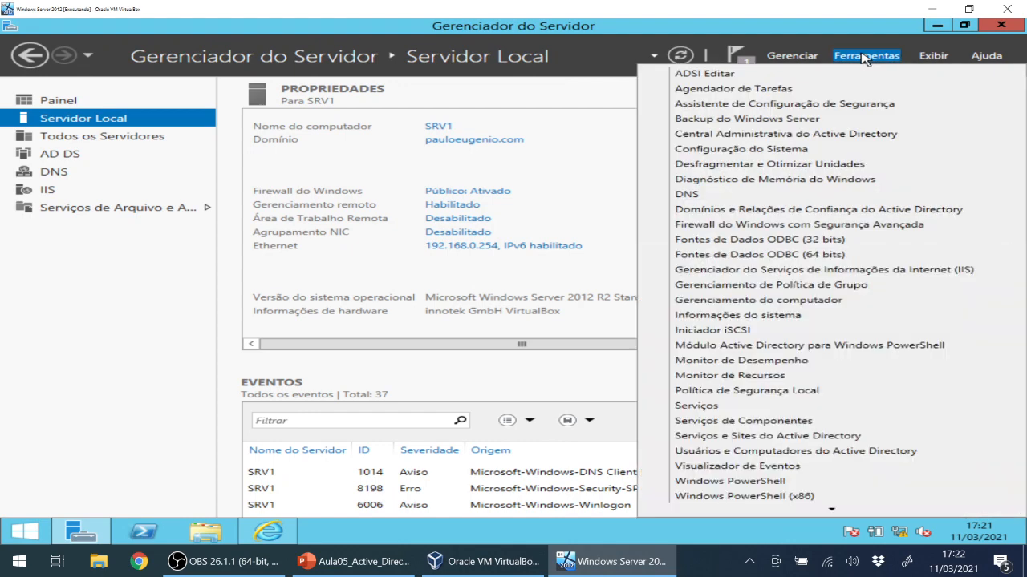
{"action": "left_click", "coordinate": [865, 58]}
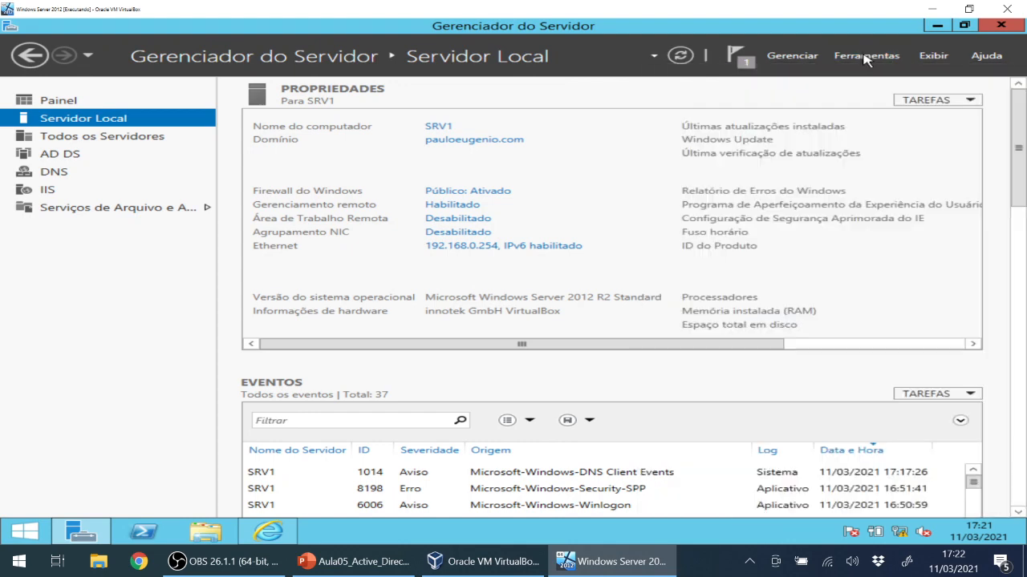
{"action": "left_click", "coordinate": [867, 59]}
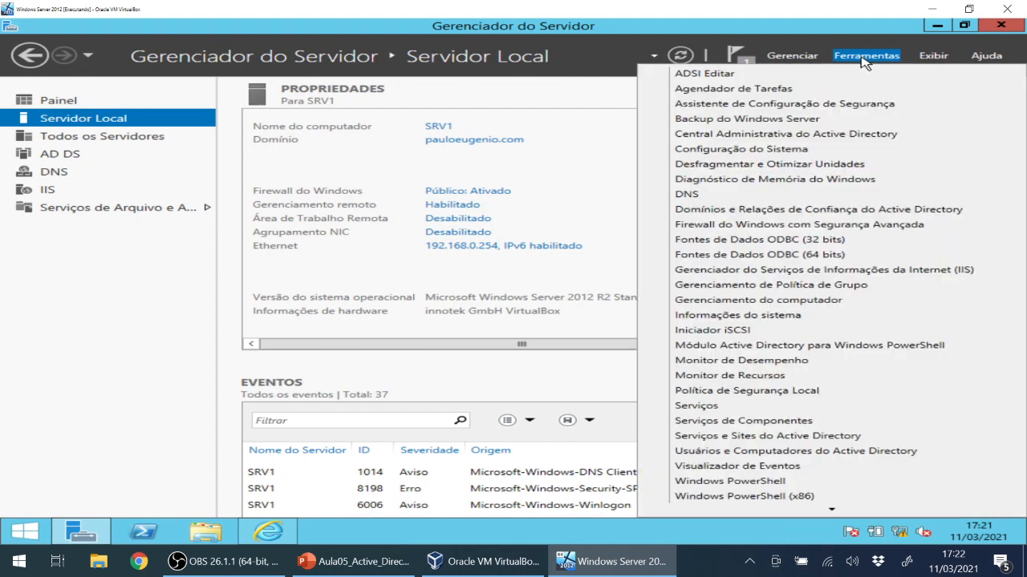
{"action": "left_click", "coordinate": [695, 200]}
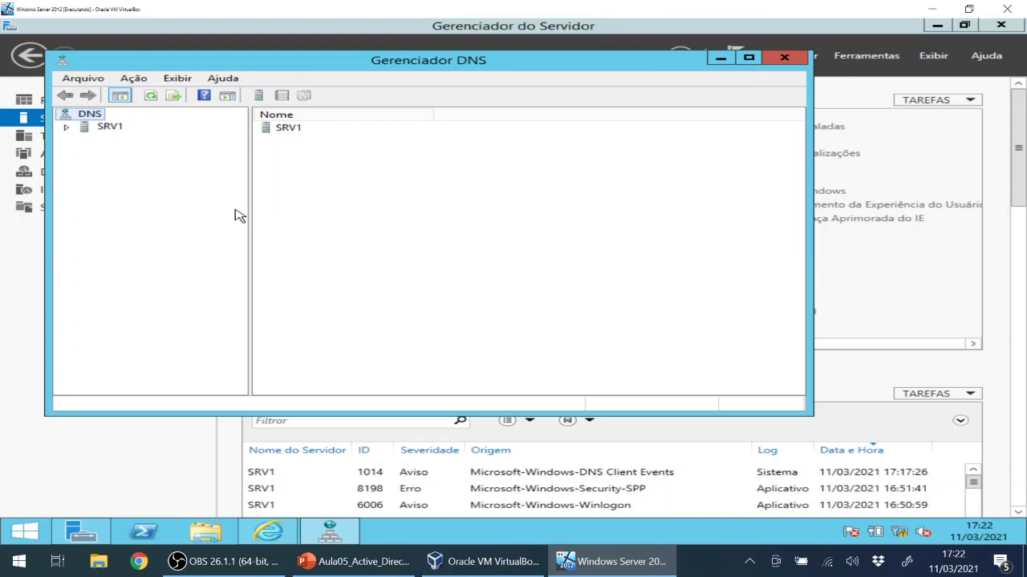
{"action": "left_click", "coordinate": [69, 129]}
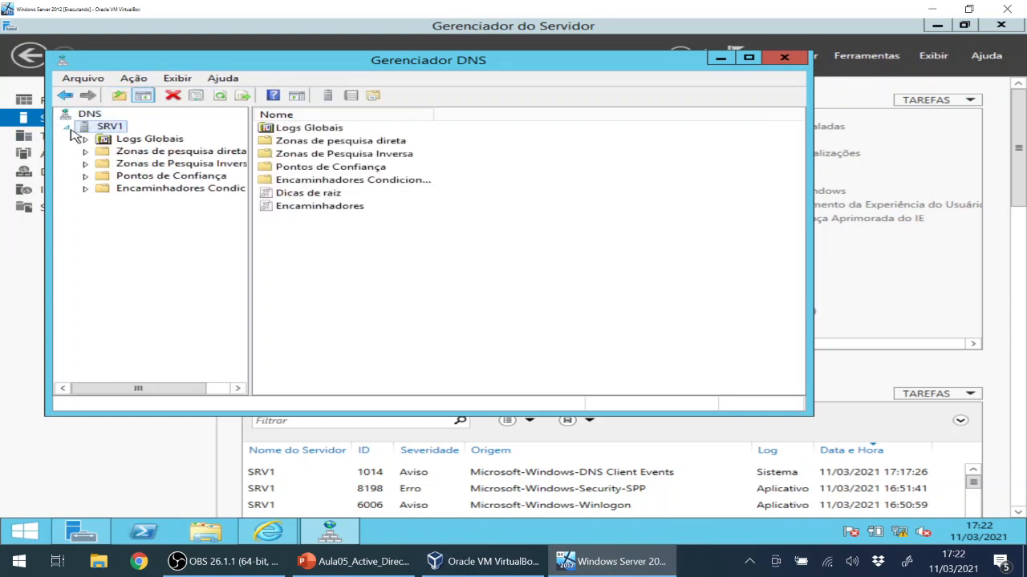
{"action": "left_click", "coordinate": [159, 155]}
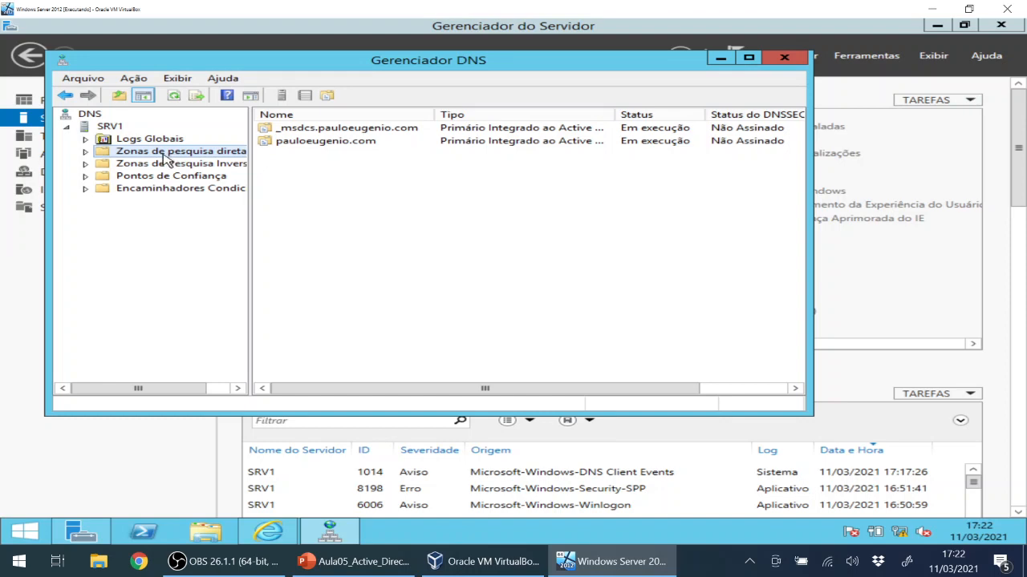
Start a New Zone wizard for a primary, domain-replicated zone named pauloeugenio.com.
{"action": "right_click", "coordinate": [163, 157]}
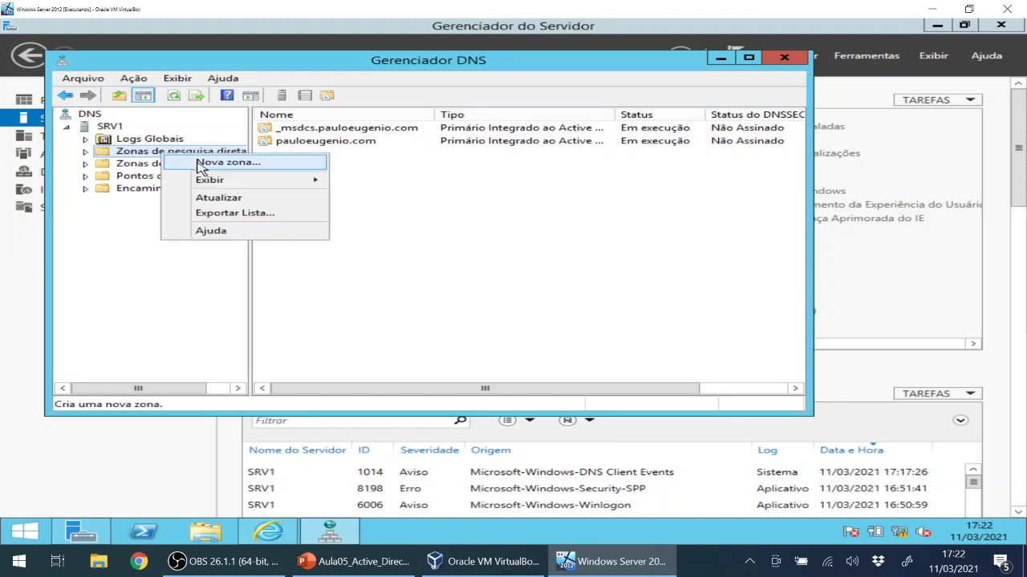
{"action": "left_click", "coordinate": [200, 163]}
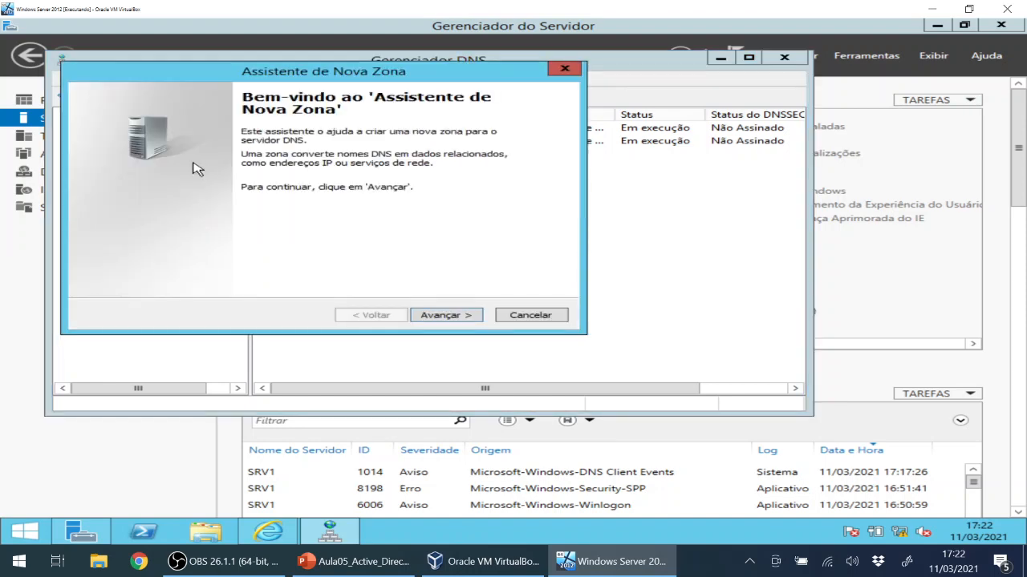
{"action": "left_click", "coordinate": [474, 320]}
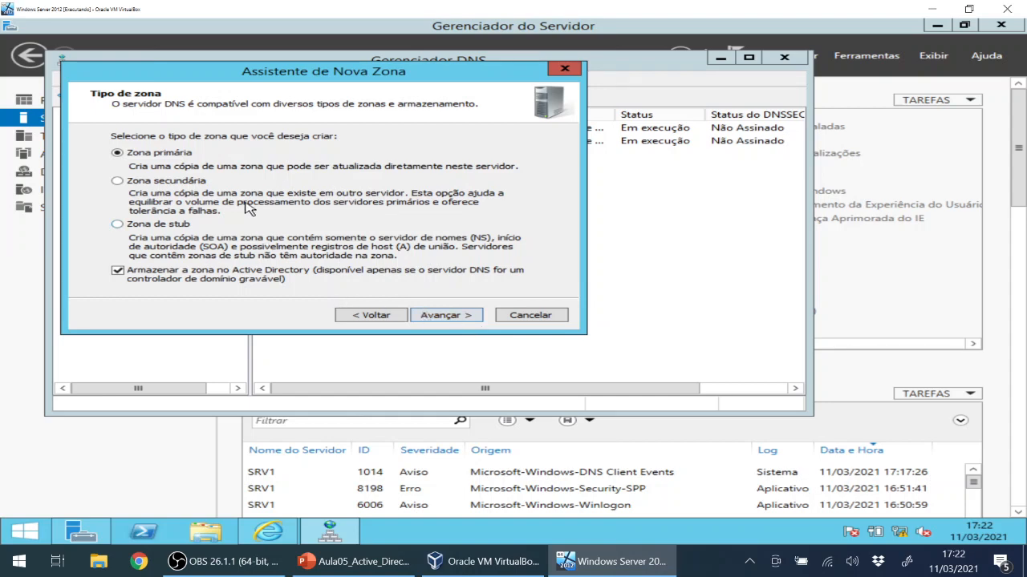
{"action": "left_click", "coordinate": [463, 318]}
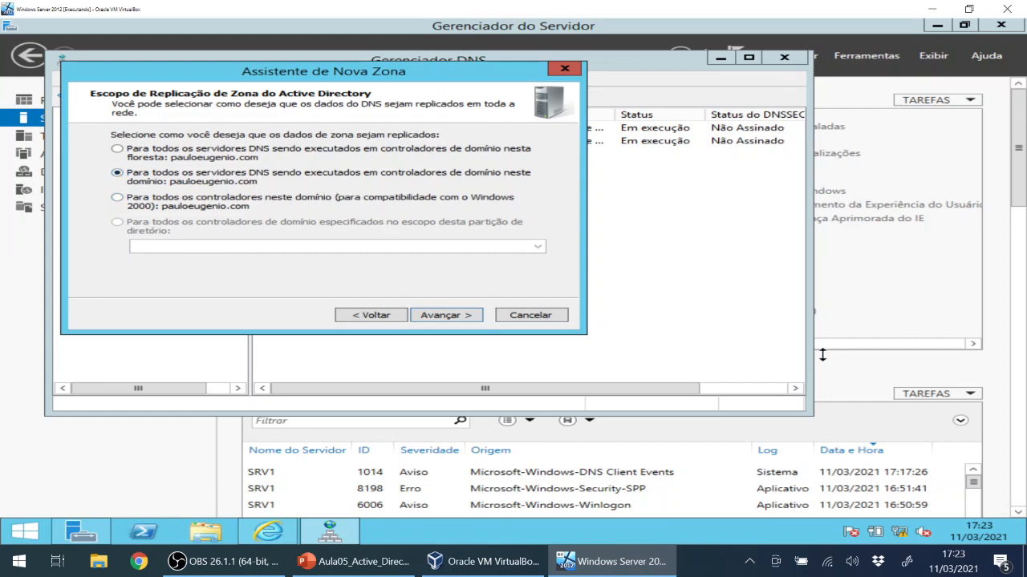
{"action": "key", "text": "alt+Tab"}
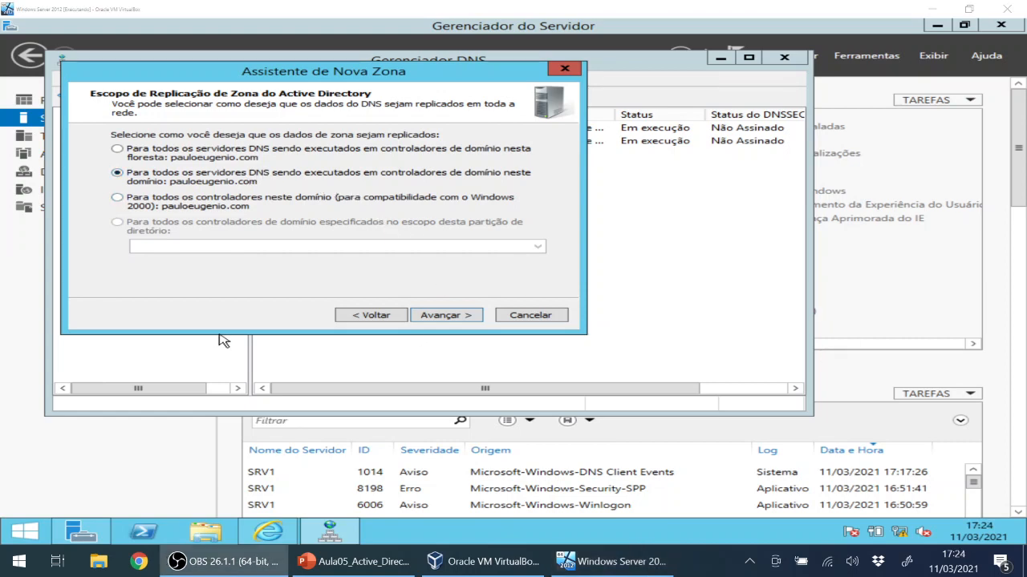
{"action": "left_click", "coordinate": [458, 318]}
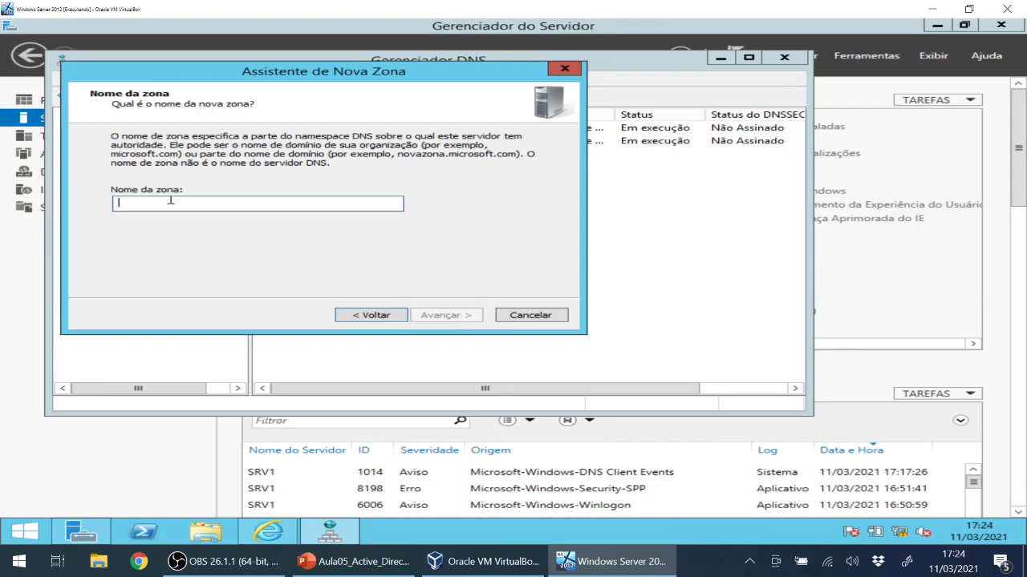
{"action": "type", "text": "pau"}
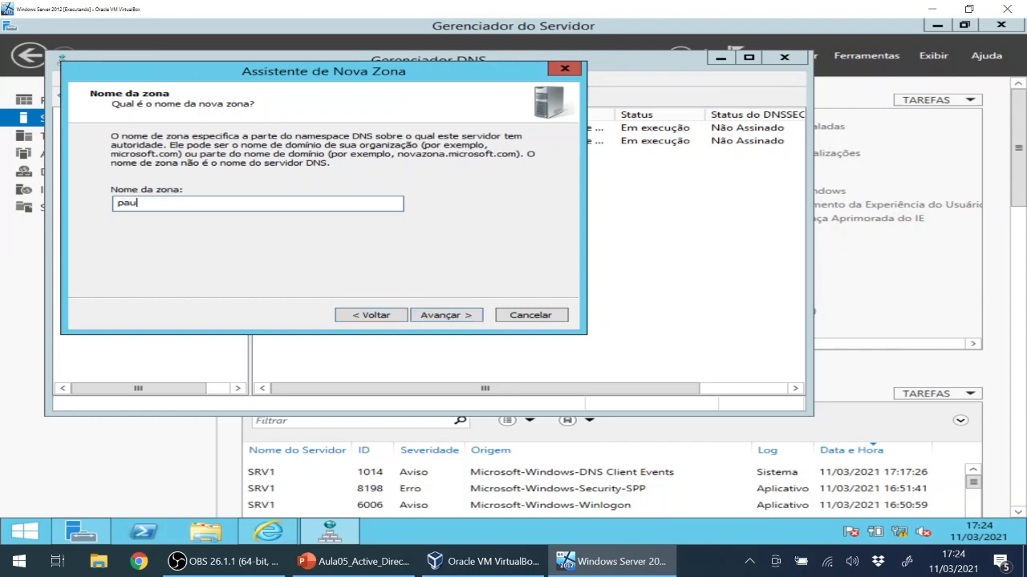
{"action": "type", "text": "loeugenio"}
{"action": "type", "text": ".com"}
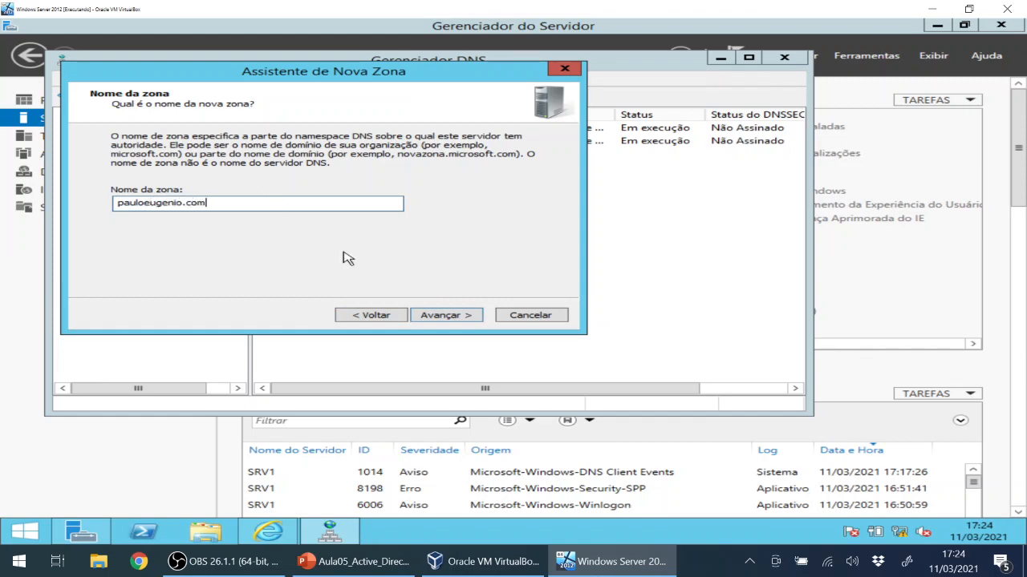
{"action": "left_click", "coordinate": [461, 315]}
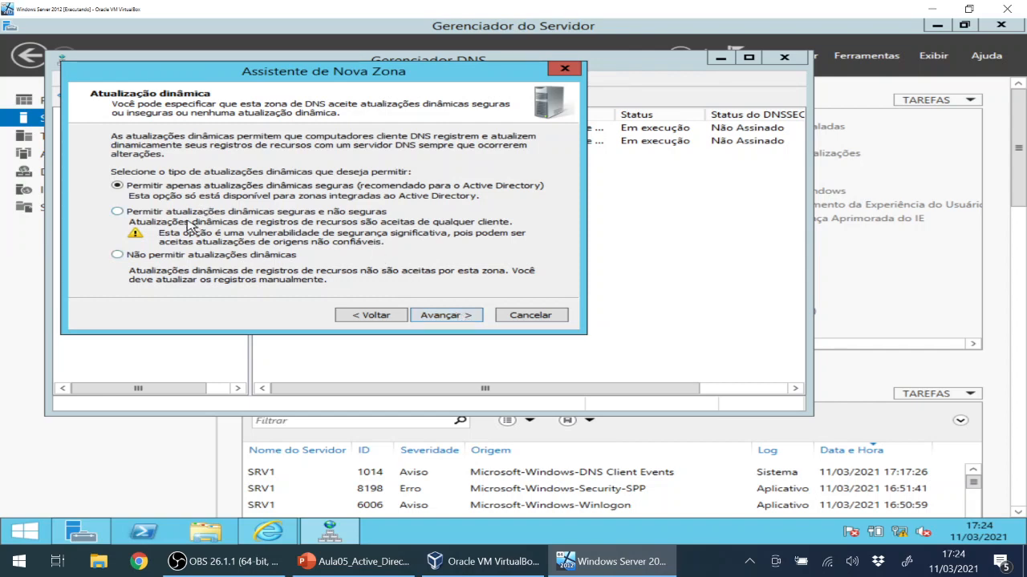
Disallow dynamic updates and finish, then dismiss the 'zone already exists' error and cancel the wizard.
{"action": "left_click", "coordinate": [180, 260]}
{"action": "left_click", "coordinate": [444, 318]}
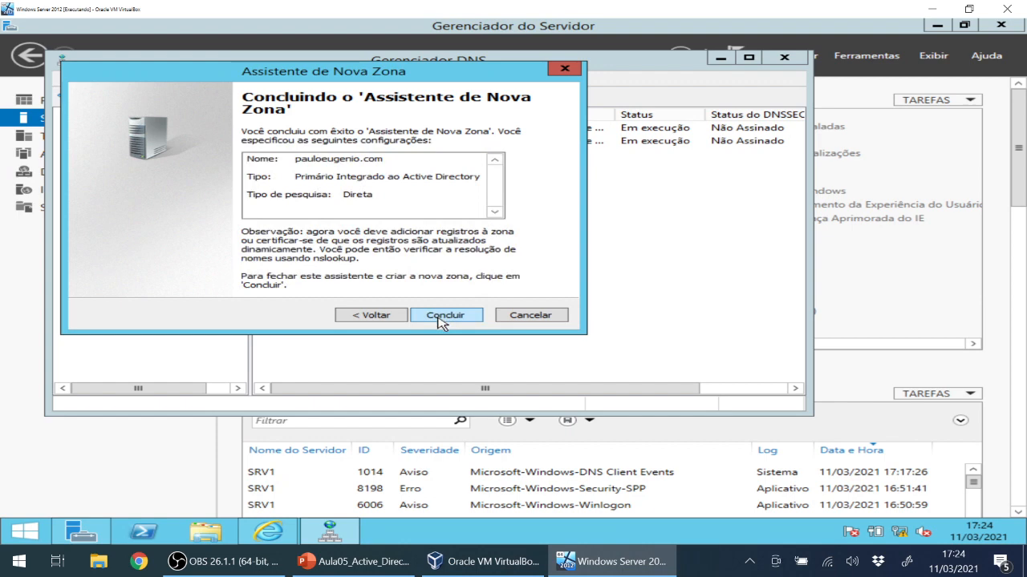
{"action": "left_click", "coordinate": [440, 316]}
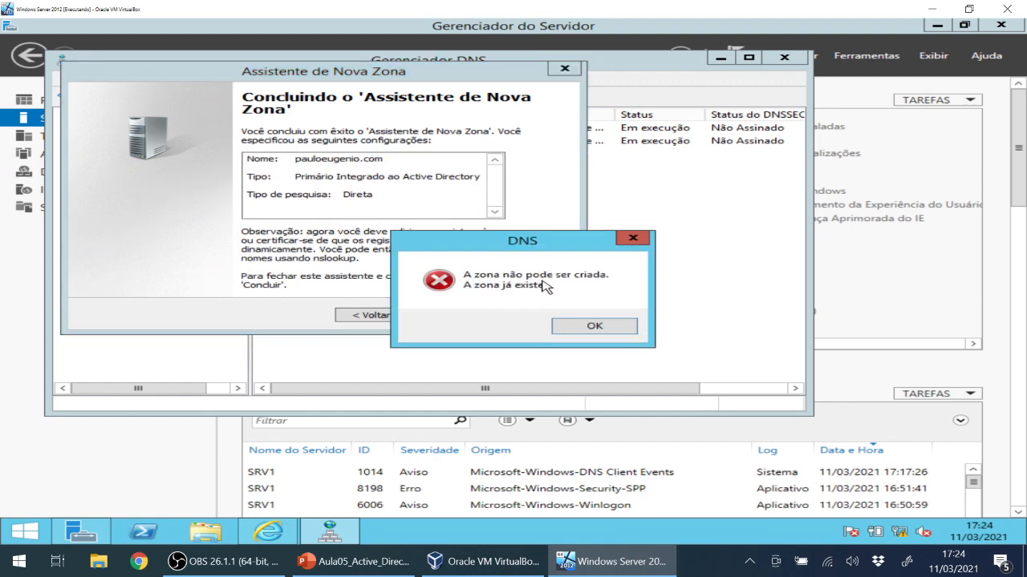
{"action": "left_click", "coordinate": [583, 329]}
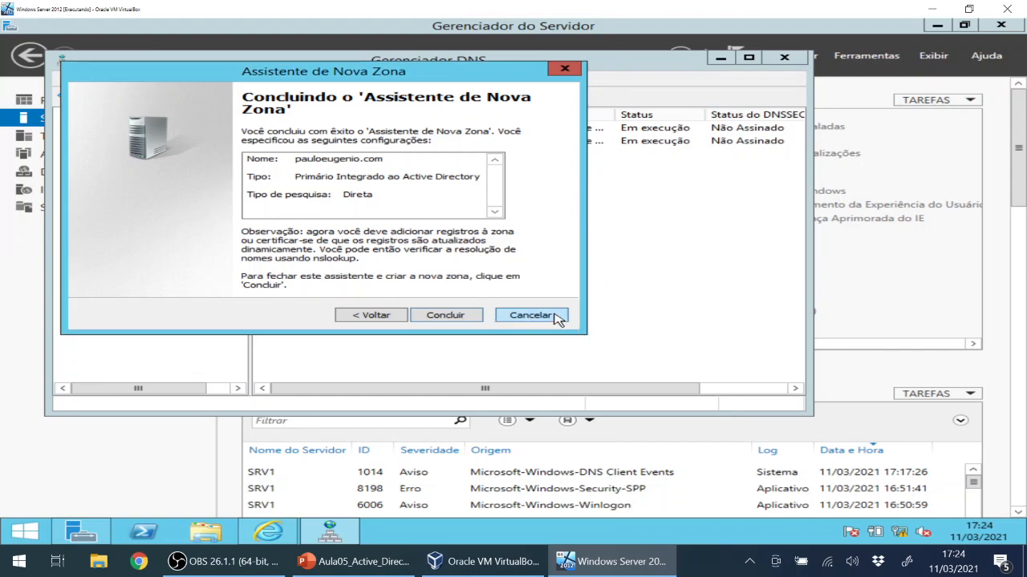
{"action": "left_click", "coordinate": [556, 318]}
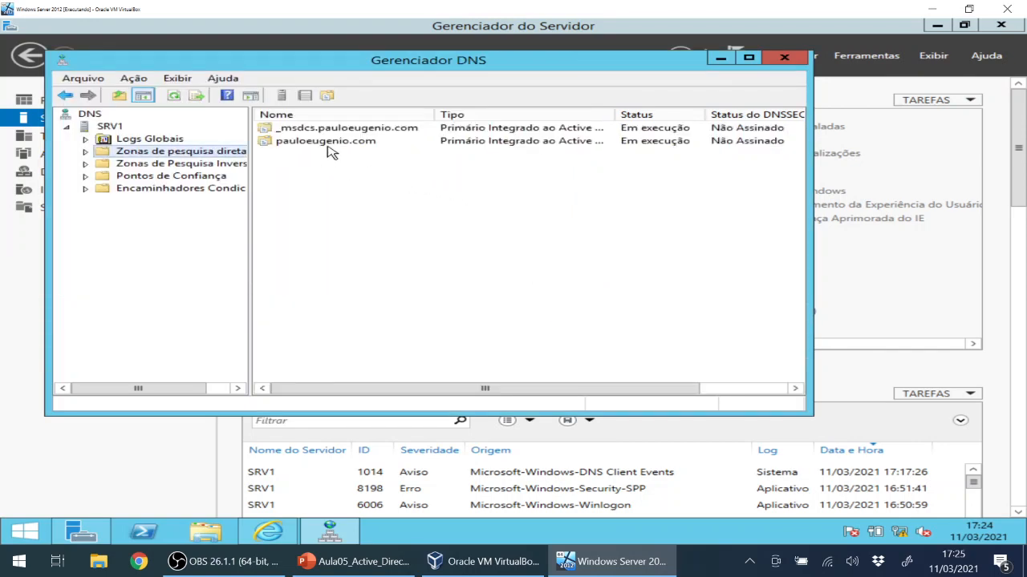
{"action": "left_click", "coordinate": [326, 144]}
Display the pauloeugenio.com zone records, including srv1's host entry at 192.168.0.254.
{"action": "left_click", "coordinate": [328, 147]}
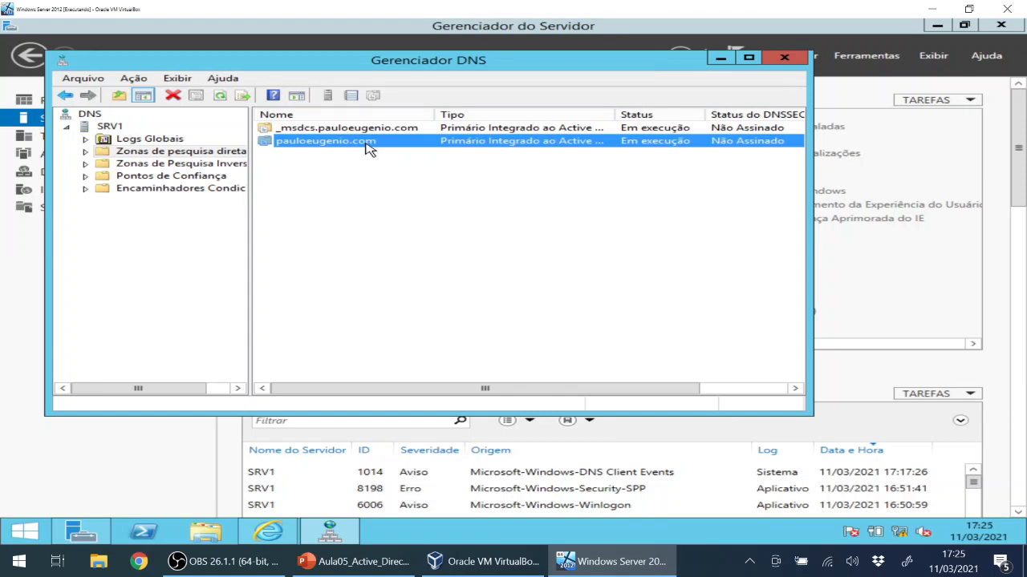
{"action": "left_click_drag", "start_coordinate": [250, 209], "coordinate": [253, 208]}
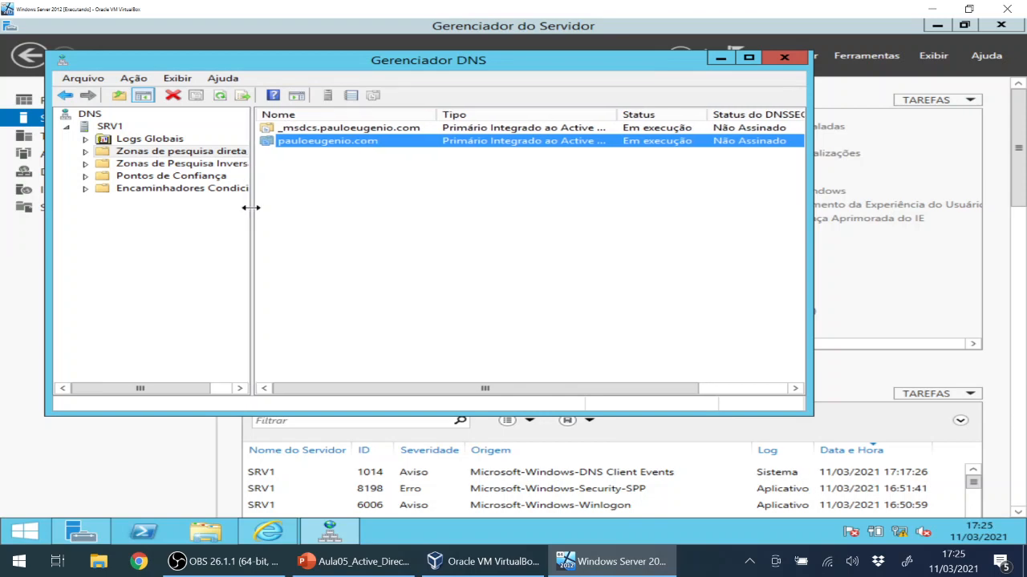
{"action": "left_click", "coordinate": [86, 151]}
{"action": "left_click", "coordinate": [109, 178]}
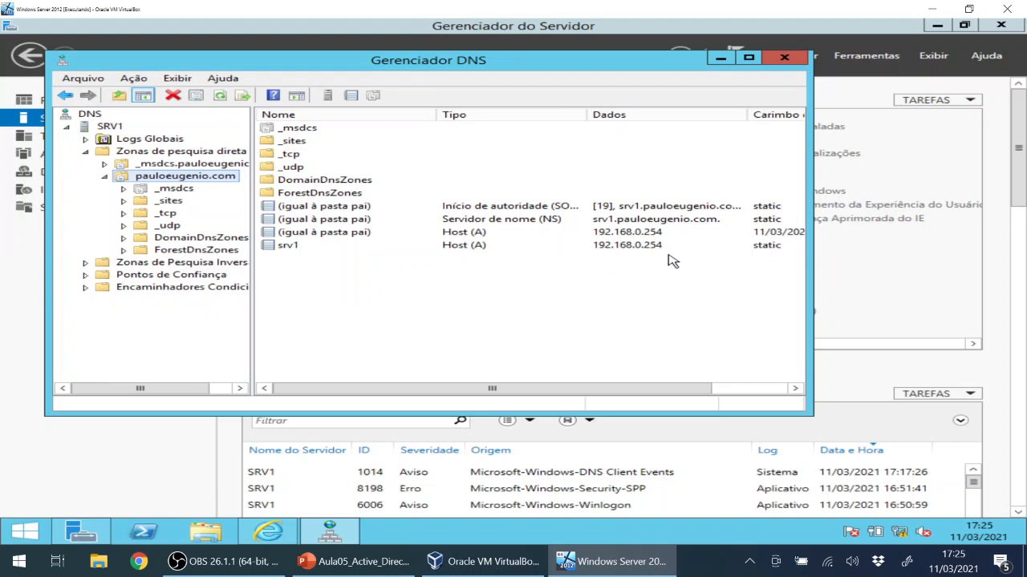
{"action": "left_click", "coordinate": [639, 235]}
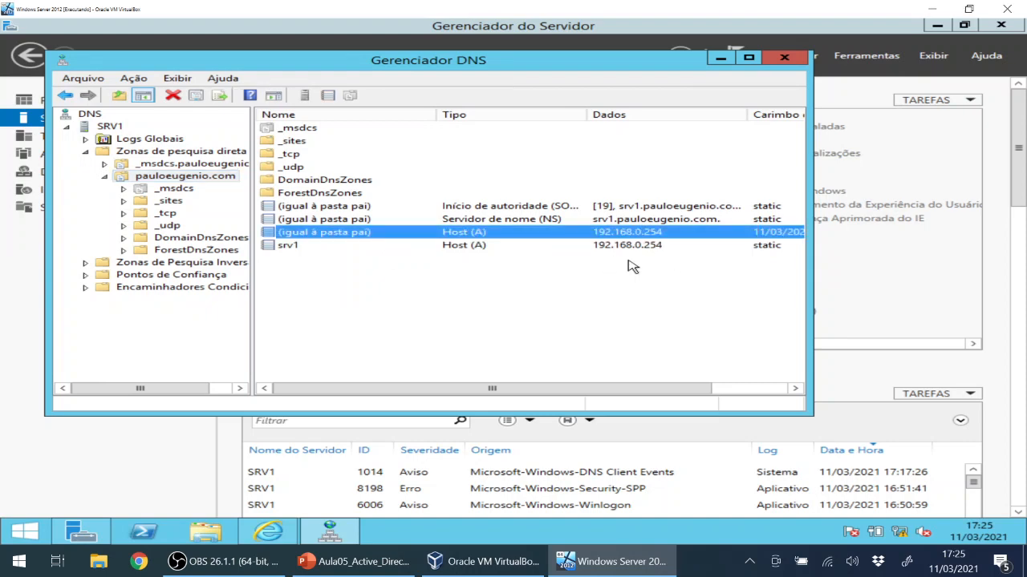
{"action": "left_click", "coordinate": [422, 332]}
{"action": "left_click", "coordinate": [204, 179]}
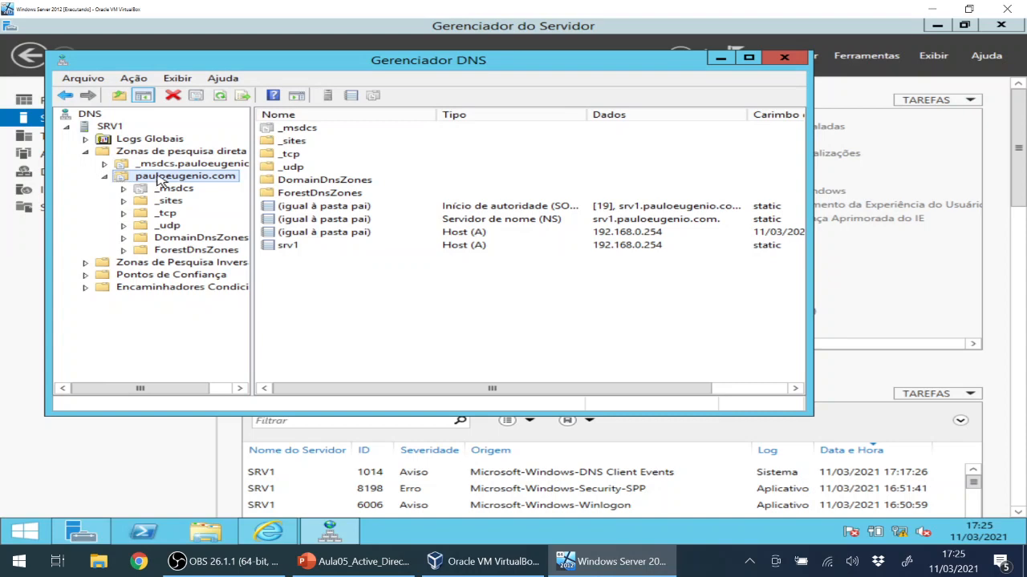
Bring up the context menu of the pauloeugenio.com records pane for adding a new record.
{"action": "right_click", "coordinate": [313, 294]}
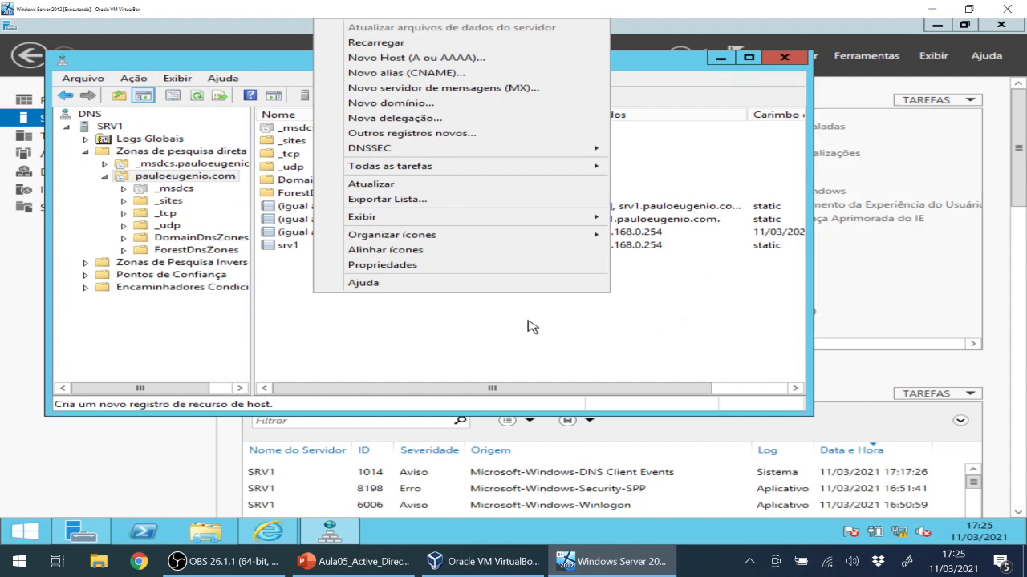
{"action": "left_click", "coordinate": [530, 348]}
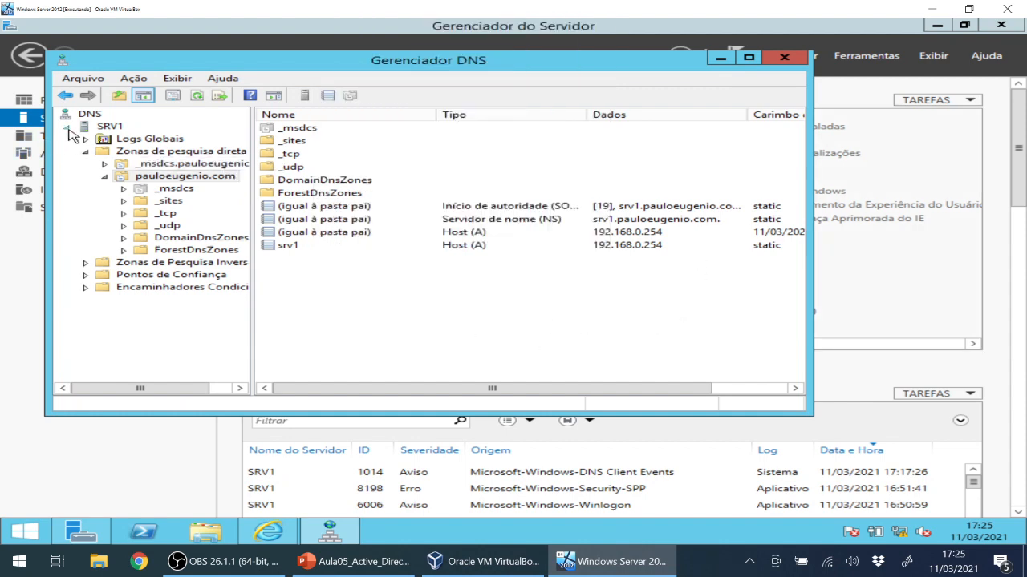
{"action": "left_click", "coordinate": [191, 152]}
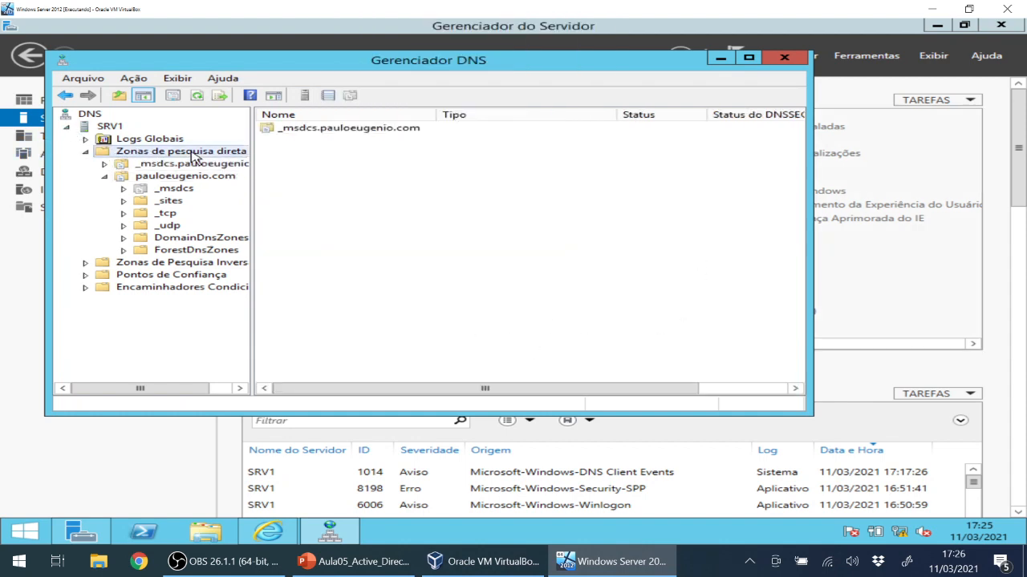
{"action": "left_click", "coordinate": [152, 180]}
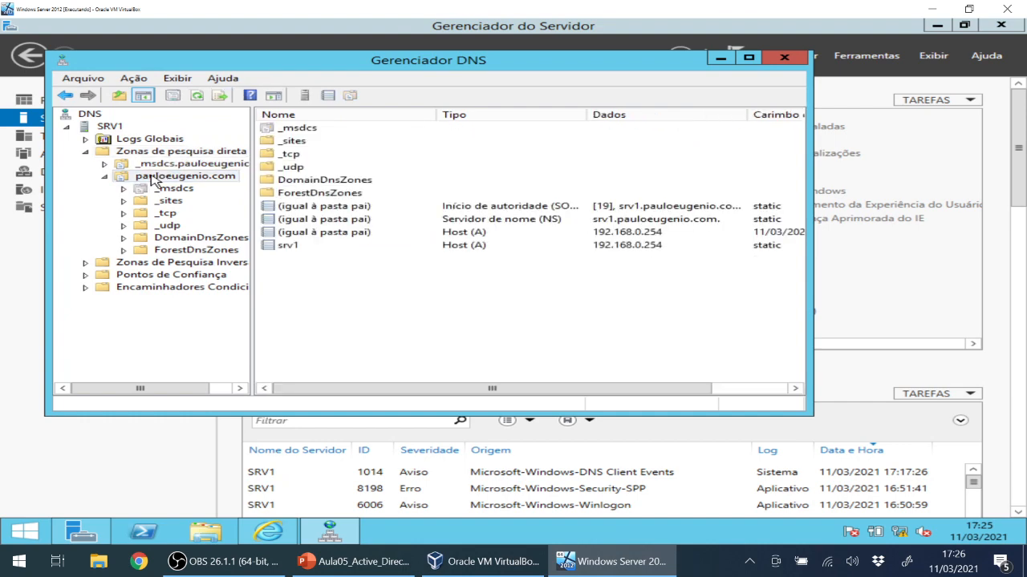
{"action": "right_click", "coordinate": [152, 180]}
{"action": "left_click", "coordinate": [140, 179]}
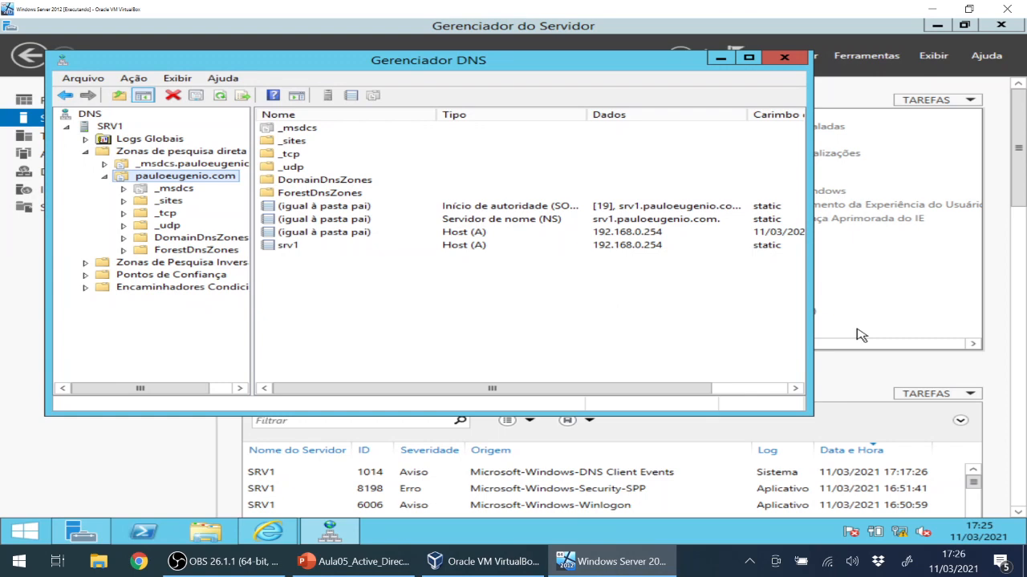
{"action": "right_click", "coordinate": [315, 297]}
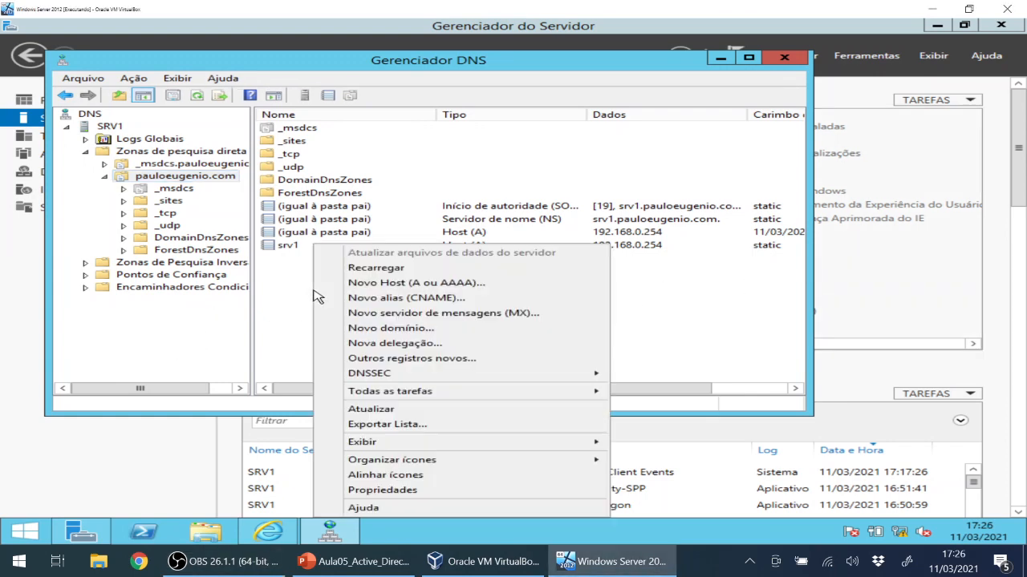
{"action": "right_click", "coordinate": [277, 283]}
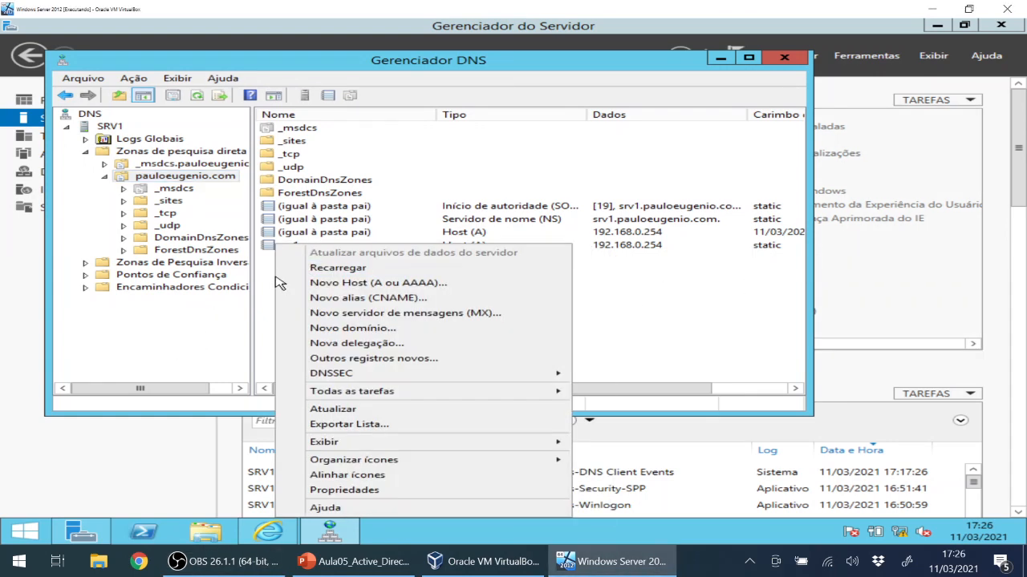
{"action": "left_click", "coordinate": [354, 286]}
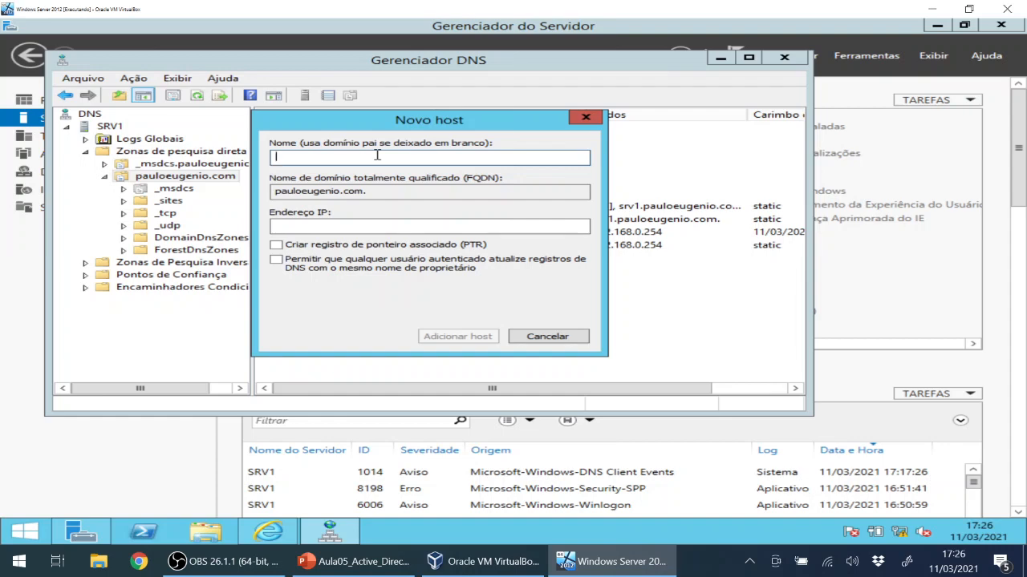
{"action": "type", "text": "SRV1"}
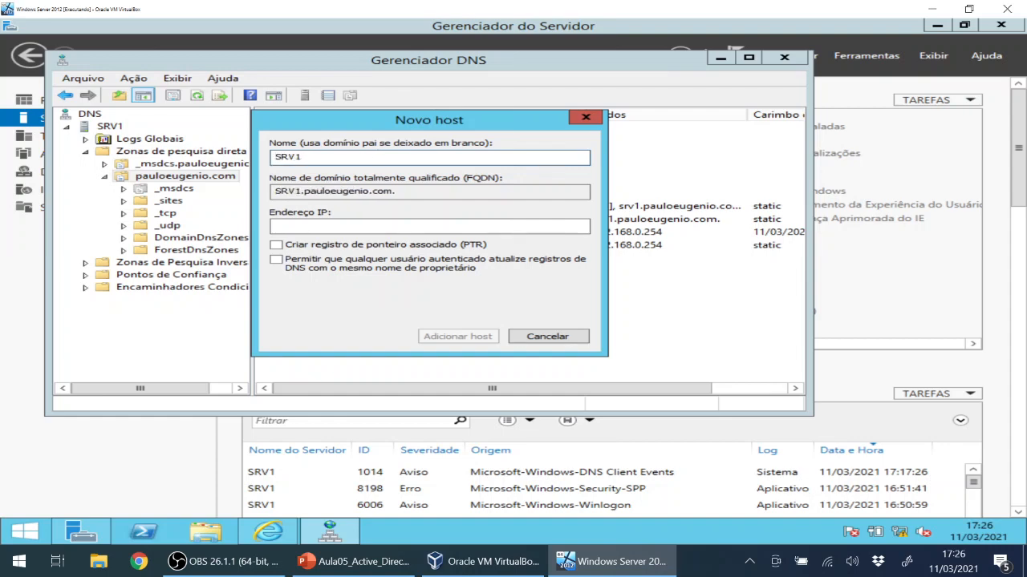
{"action": "left_click", "coordinate": [349, 226]}
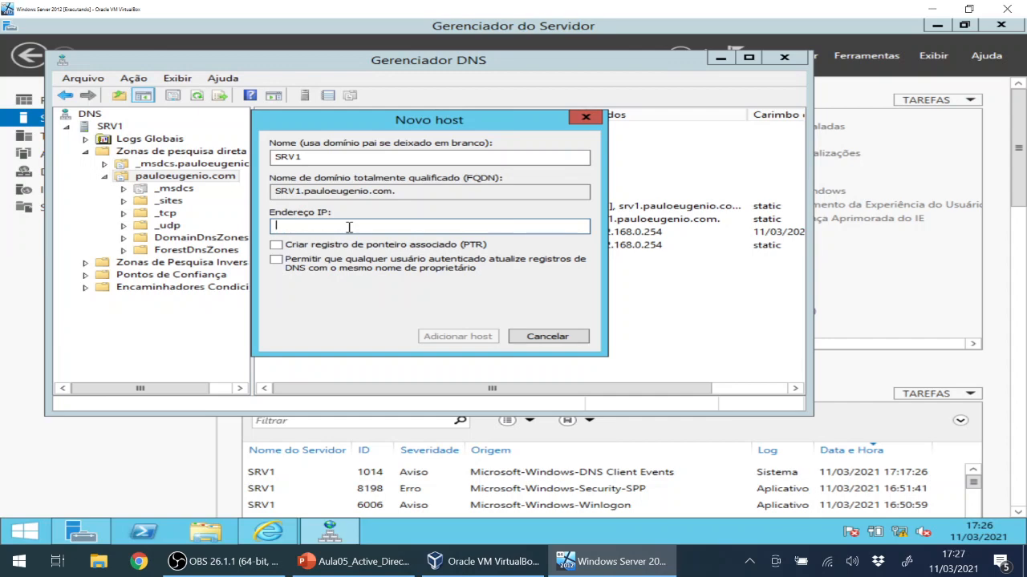
{"action": "type", "text": "192.168.0.254"}
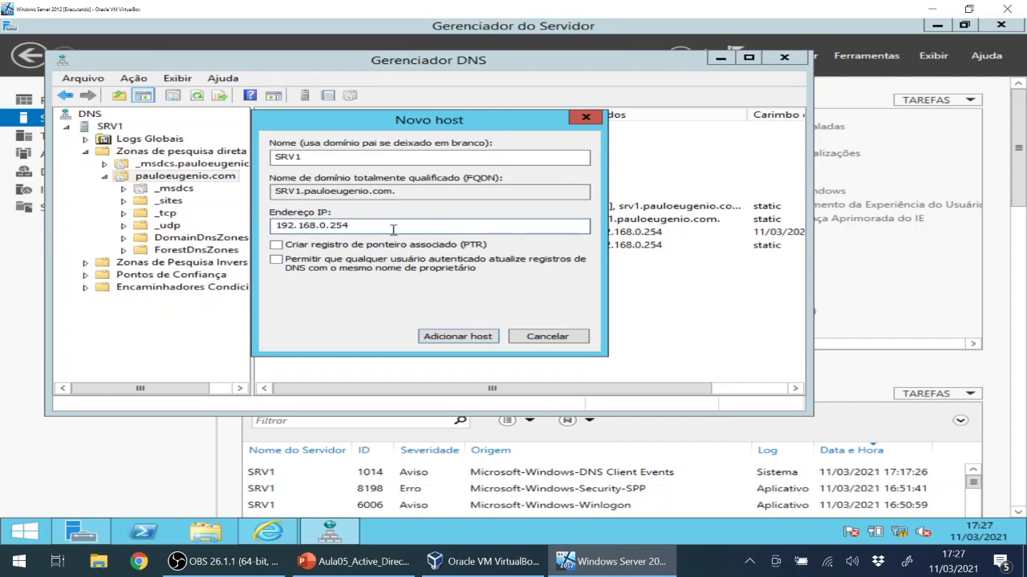
{"action": "left_click", "coordinate": [454, 337]}
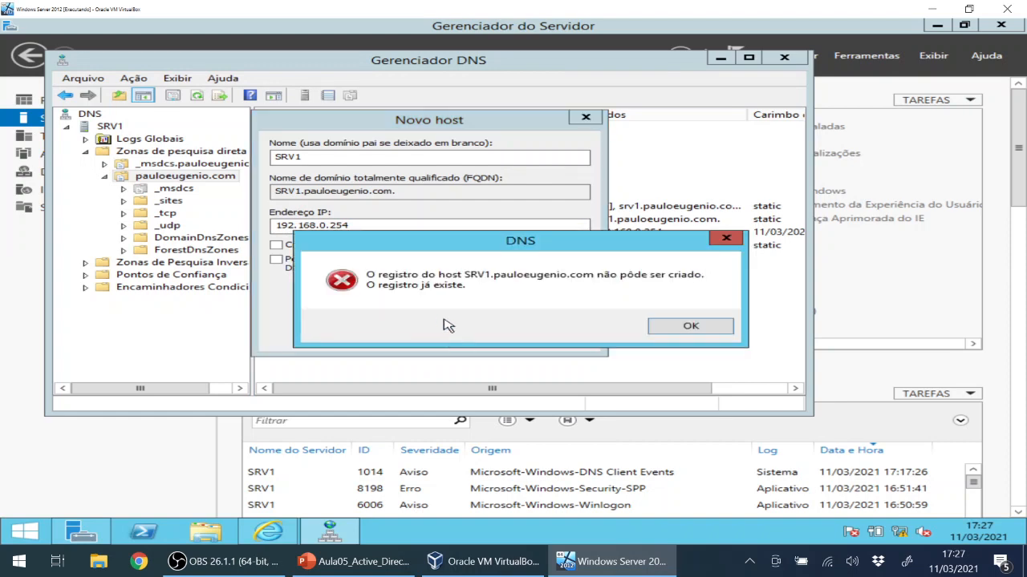
{"action": "left_click", "coordinate": [690, 327]}
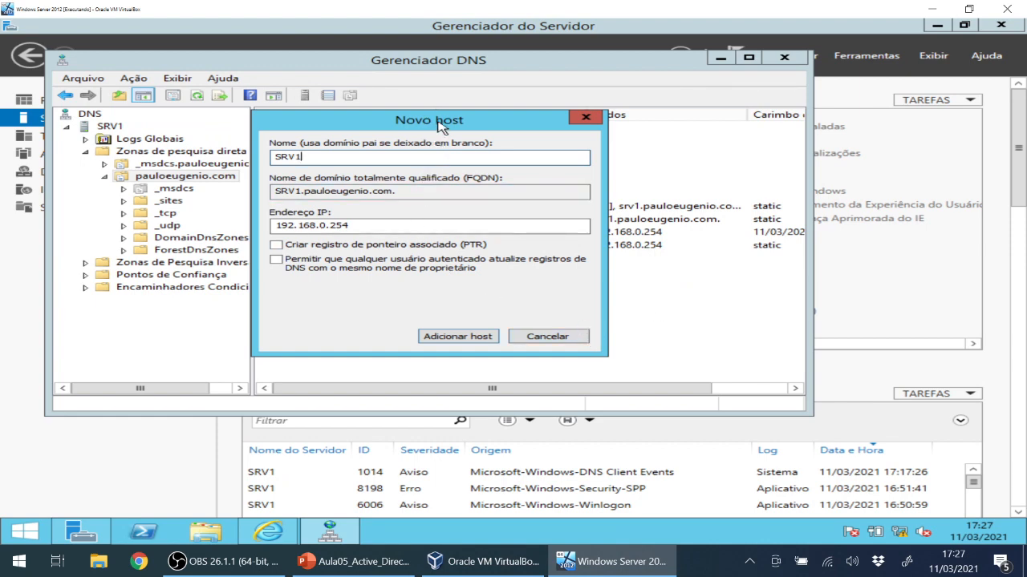
{"action": "left_click_drag", "start_coordinate": [438, 127], "coordinate": [624, 157]}
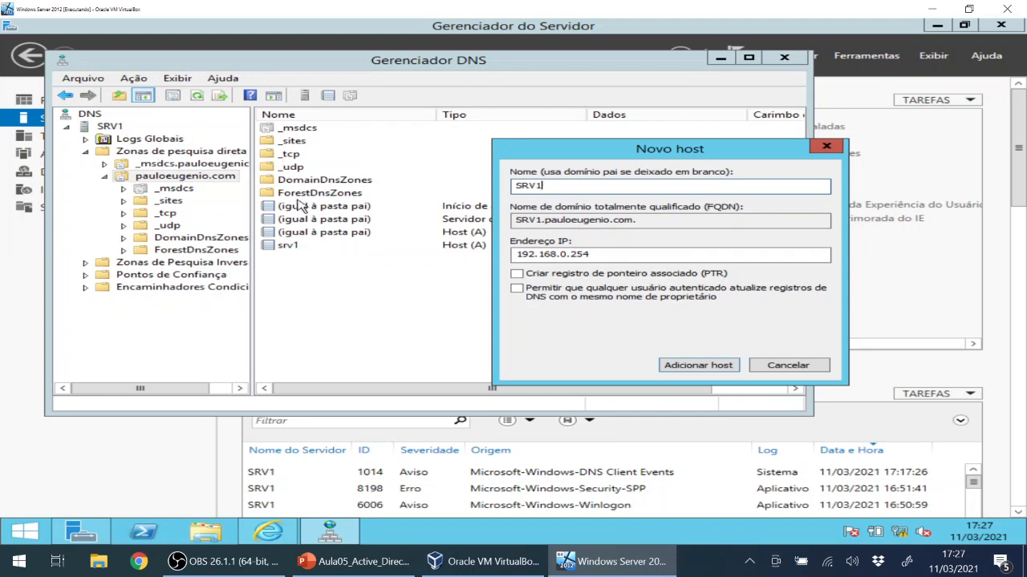
{"action": "mouse_move", "coordinate": [553, 152]}
{"action": "left_mouse_down"}
{"action": "mouse_move", "coordinate": [433, 122]}
{"action": "mouse_move", "coordinate": [467, 122]}
{"action": "left_mouse_up"}
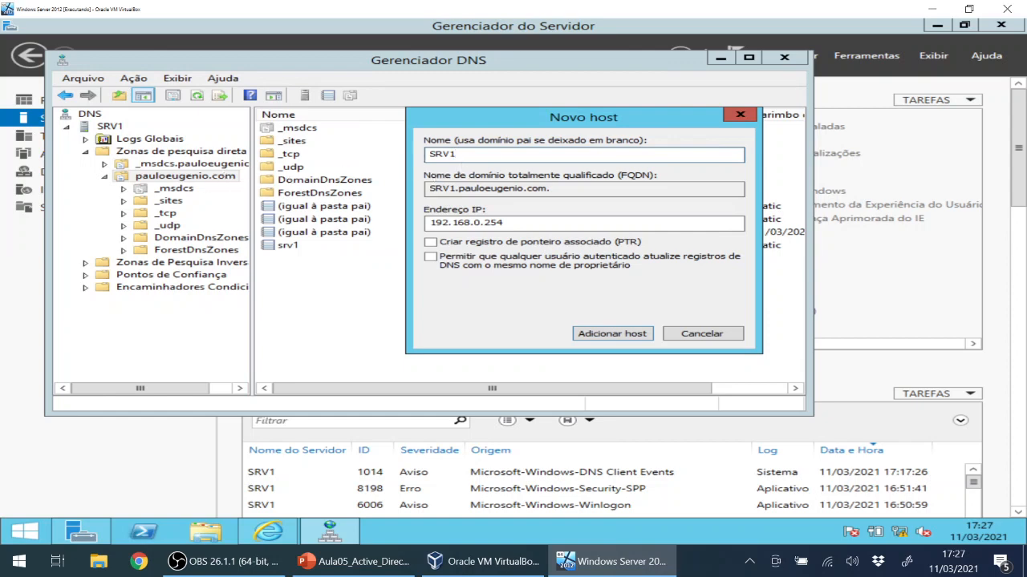
Cancel the host record dialog and begin a new alias (CNAME) record with alias name SRV1.
{"action": "left_click", "coordinate": [695, 334]}
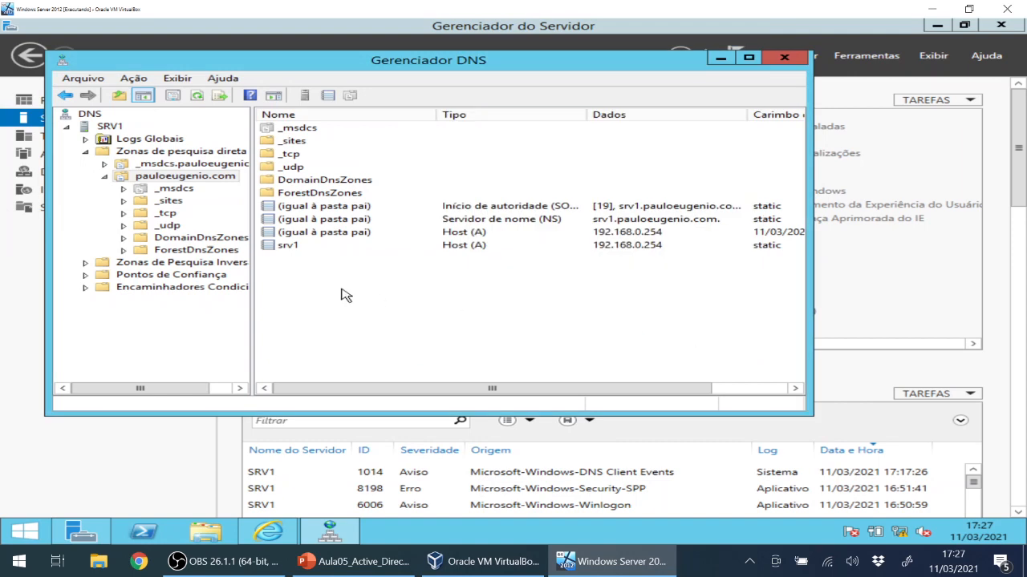
{"action": "right_click", "coordinate": [322, 287]}
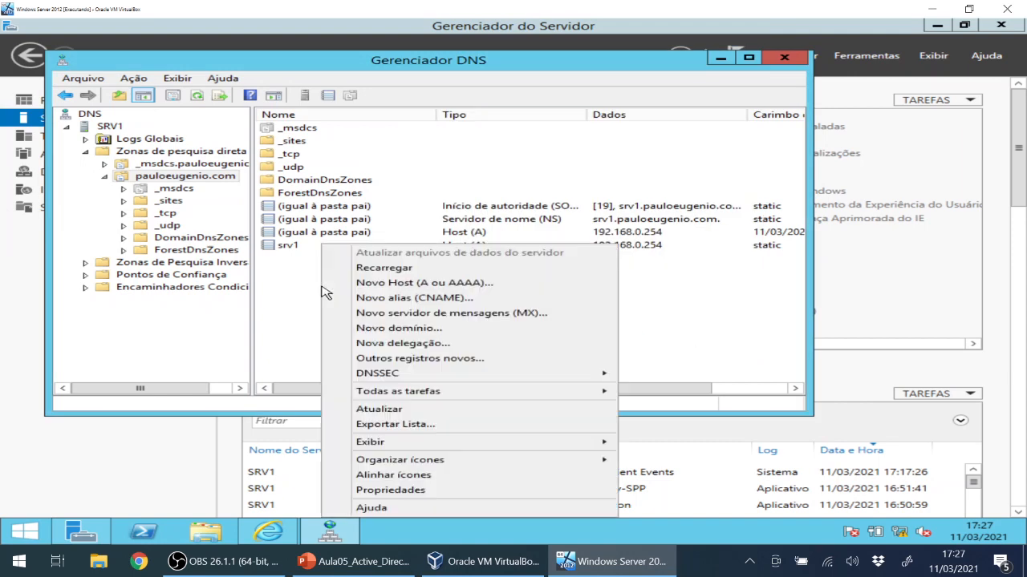
{"action": "left_click", "coordinate": [457, 308]}
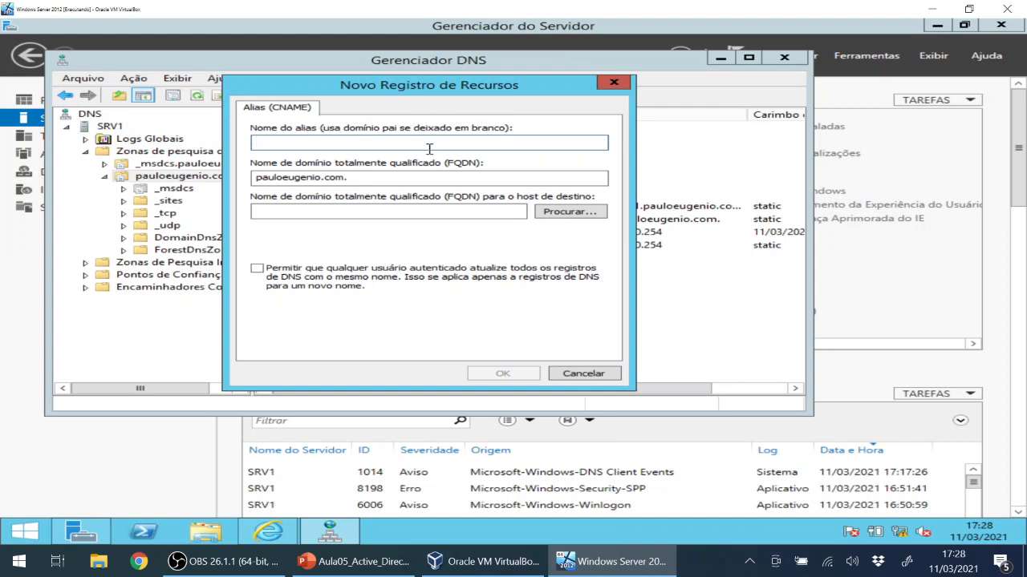
{"action": "type", "text": "SRV"}
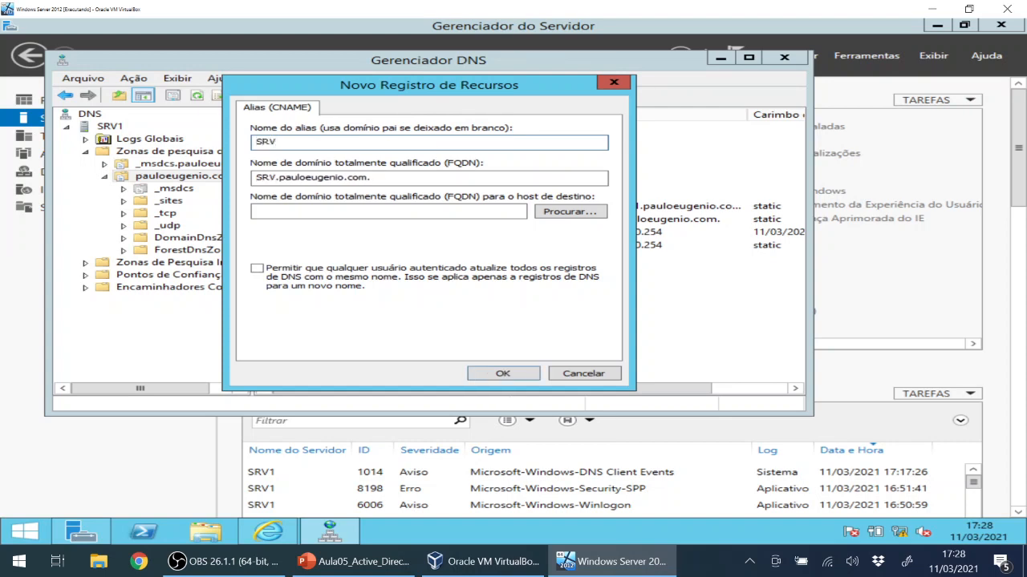
{"action": "type", "text": "1"}
Browse SRV1 > Zonas de pesquisa direta > pauloeugenio.com and pick srv1 as the alias target.
{"action": "left_click", "coordinate": [566, 216]}
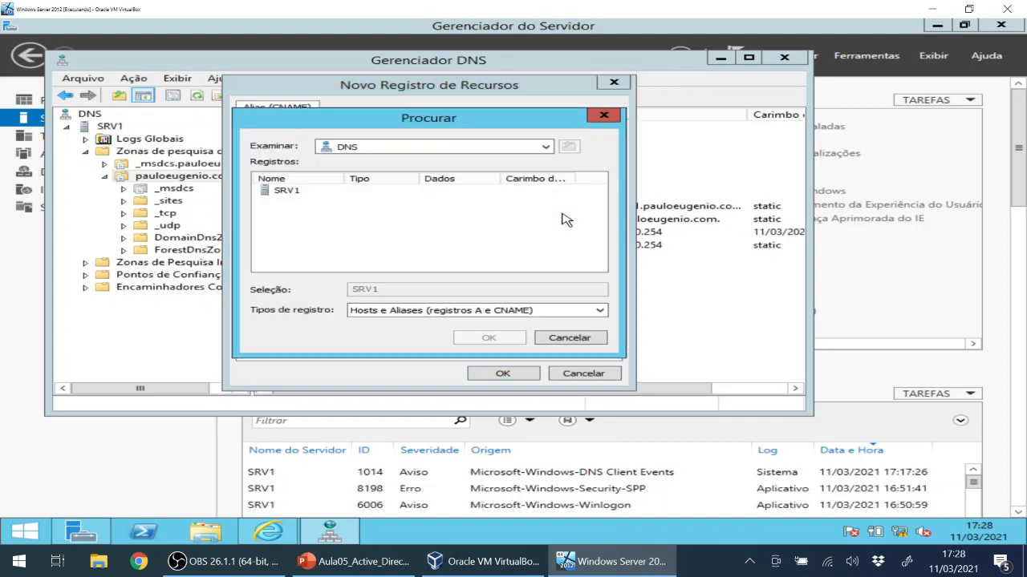
{"action": "left_click", "coordinate": [297, 195]}
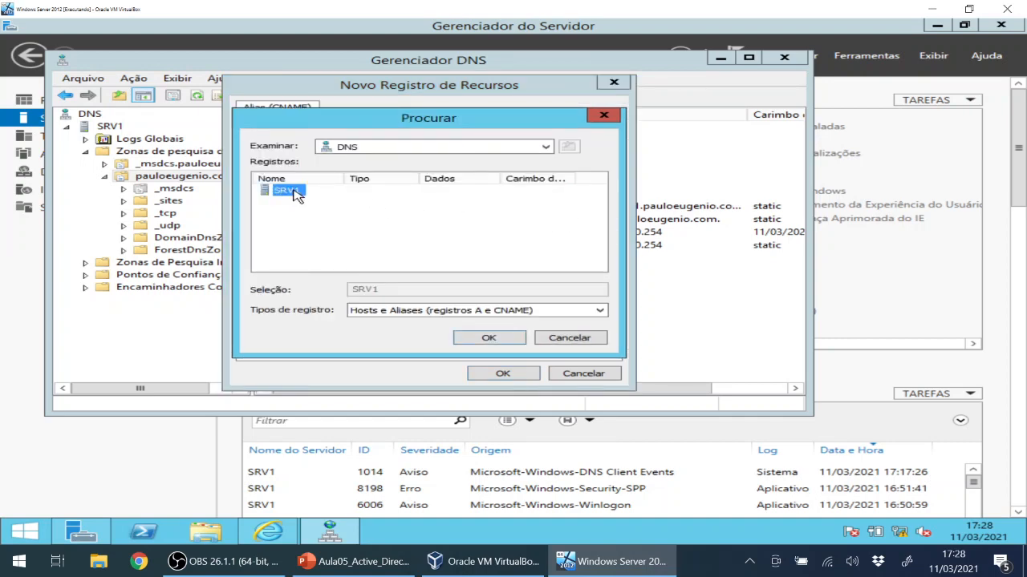
{"action": "left_click", "coordinate": [520, 342]}
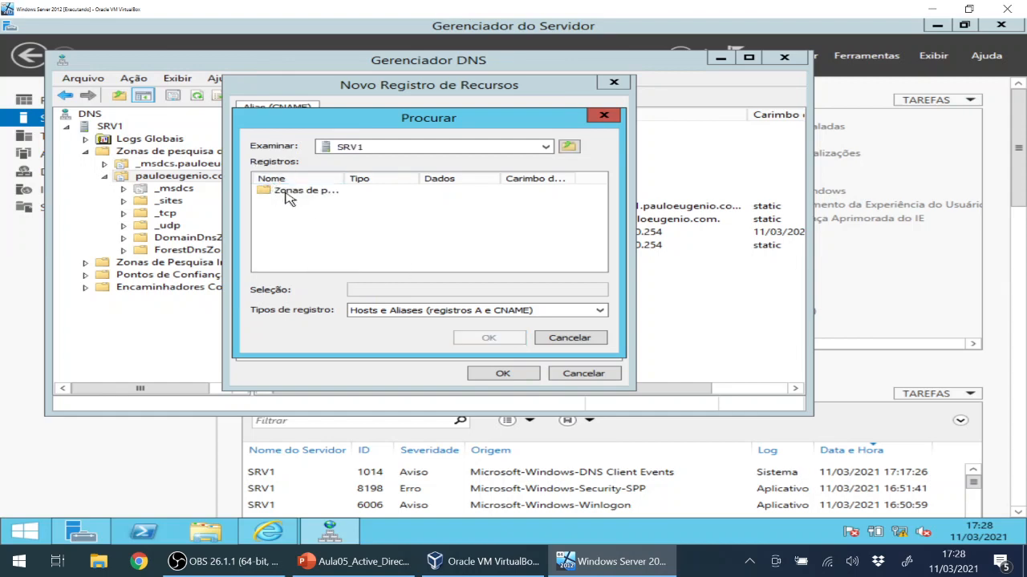
{"action": "left_click", "coordinate": [293, 194]}
{"action": "left_click", "coordinate": [474, 341]}
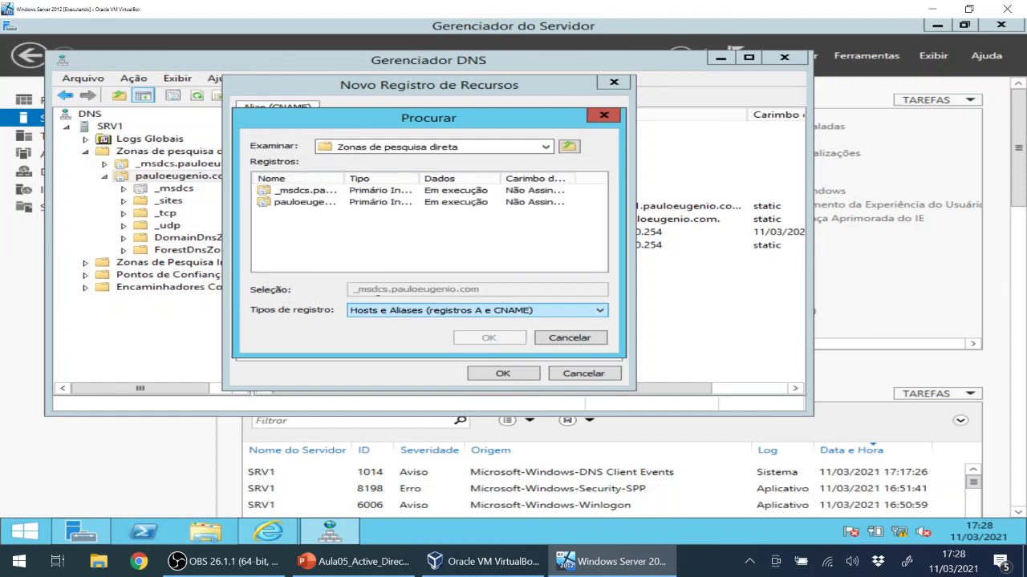
{"action": "left_click", "coordinate": [316, 204]}
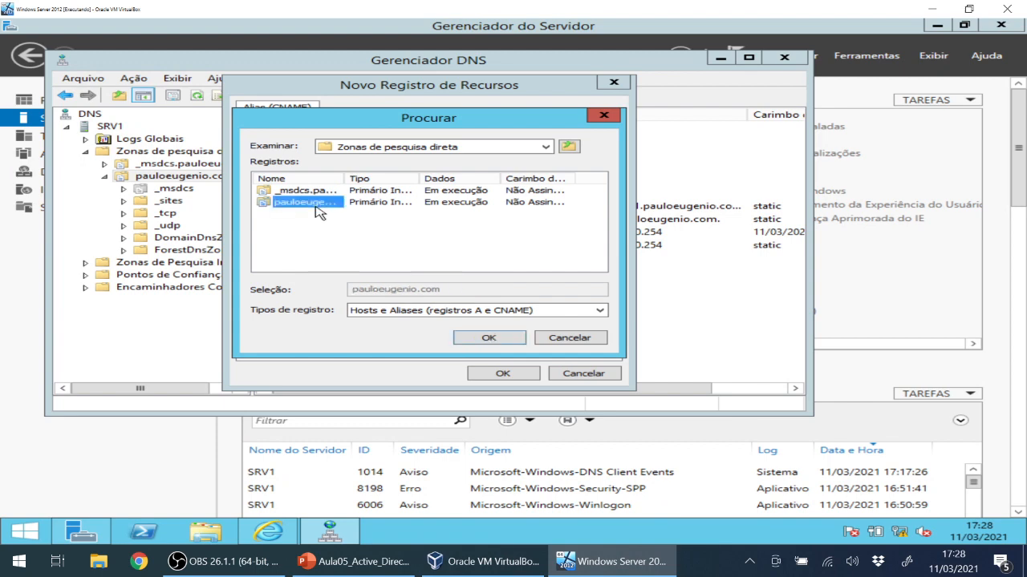
{"action": "left_click", "coordinate": [473, 340]}
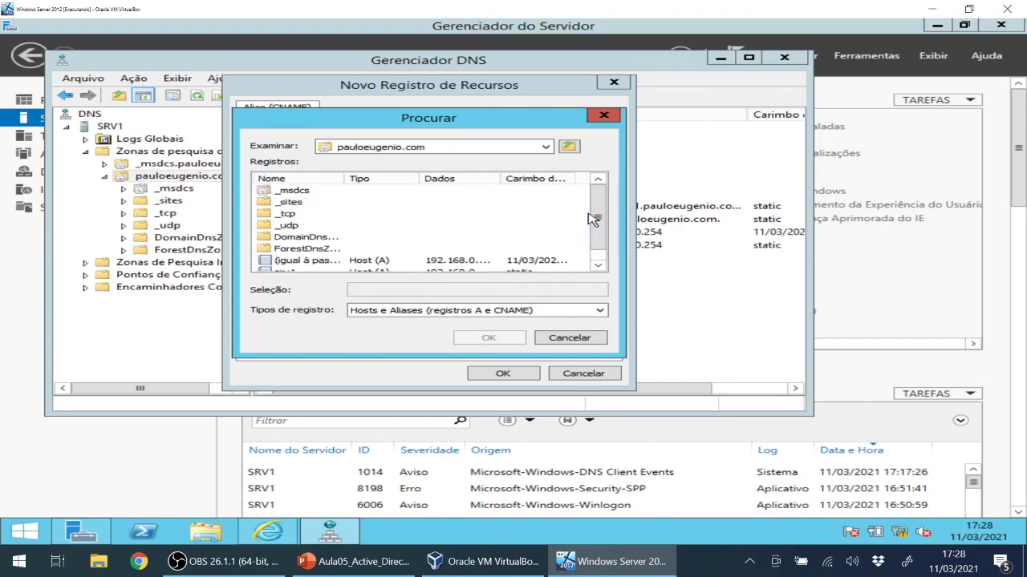
{"action": "left_click_drag", "start_coordinate": [596, 224], "coordinate": [595, 238]}
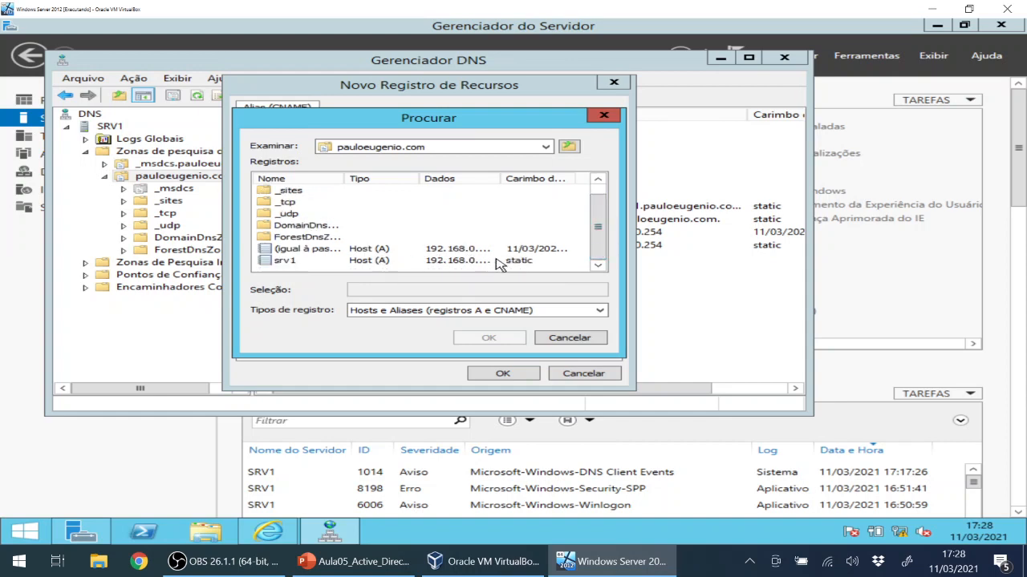
{"action": "left_click", "coordinate": [285, 261]}
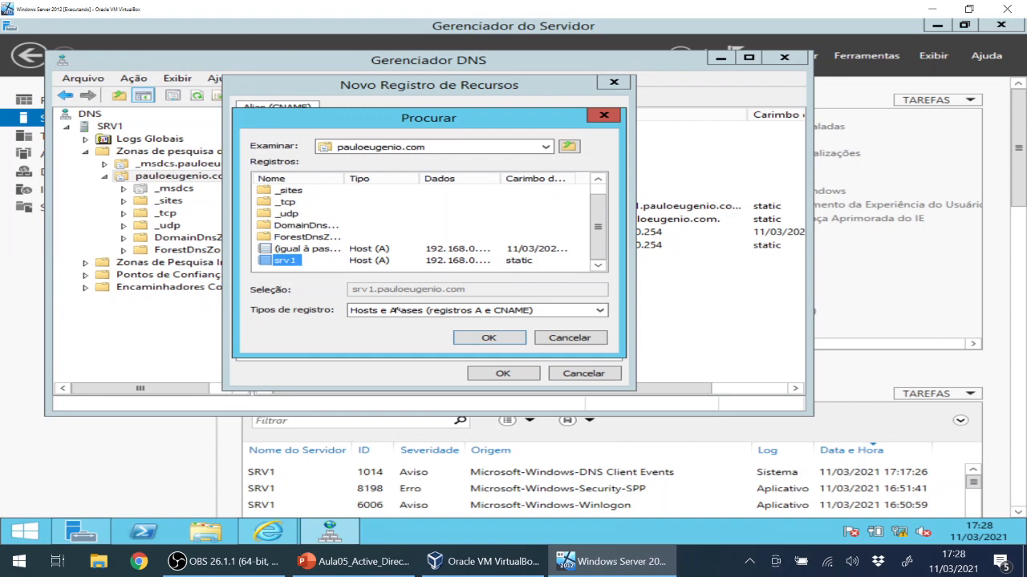
{"action": "left_click", "coordinate": [491, 339]}
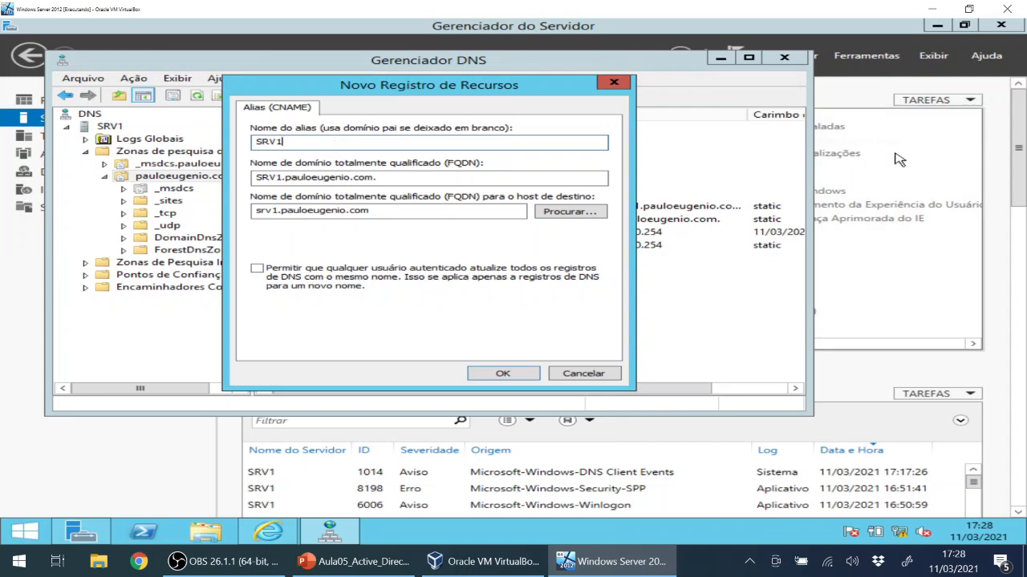
Change the alias name from SRV1 to www and create the CNAME record.
{"action": "key", "text": "alt+Tab"}
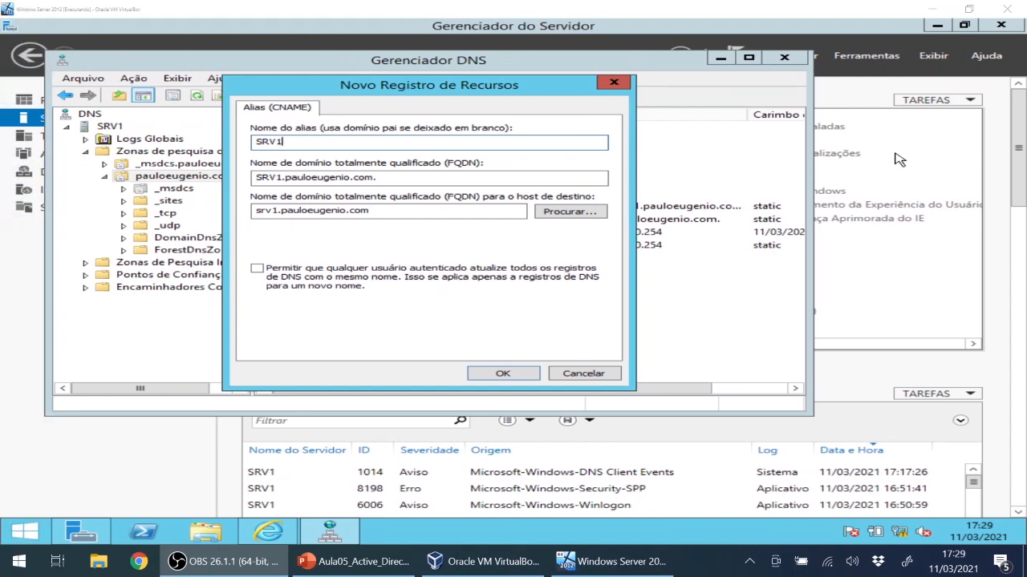
{"action": "left_click", "coordinate": [296, 143]}
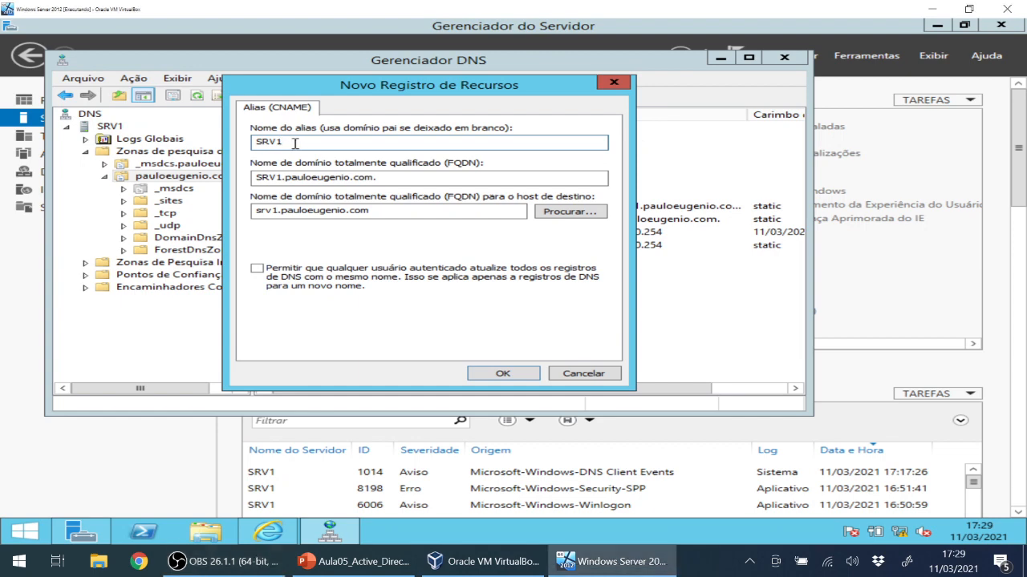
{"action": "left_click_drag", "start_coordinate": [296, 143], "coordinate": [245, 142]}
{"action": "type", "text": "www"}
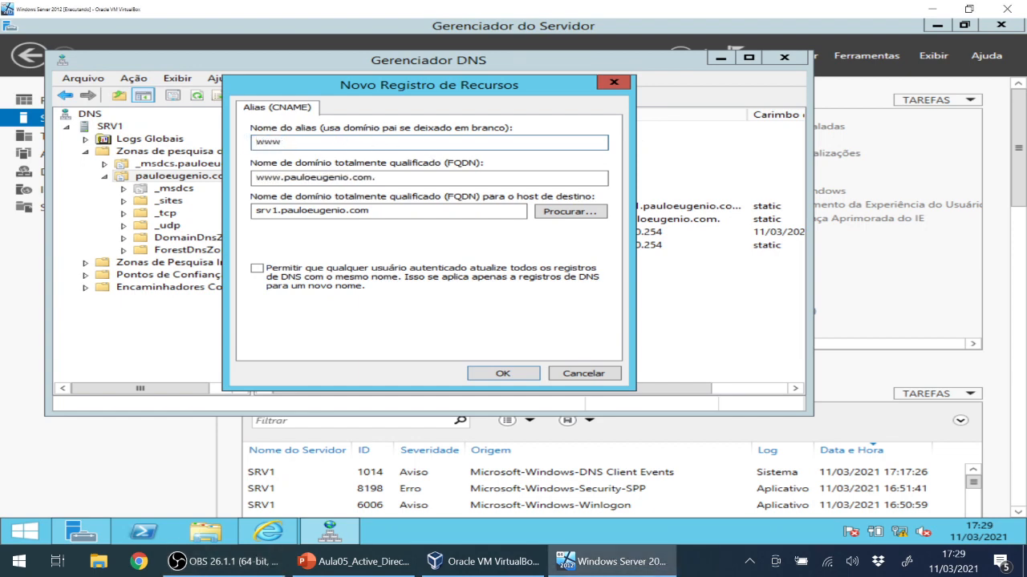
{"action": "key", "text": "BackSpace"}
{"action": "key", "text": "BackSpace"}
{"action": "key", "text": "BackSpace"}
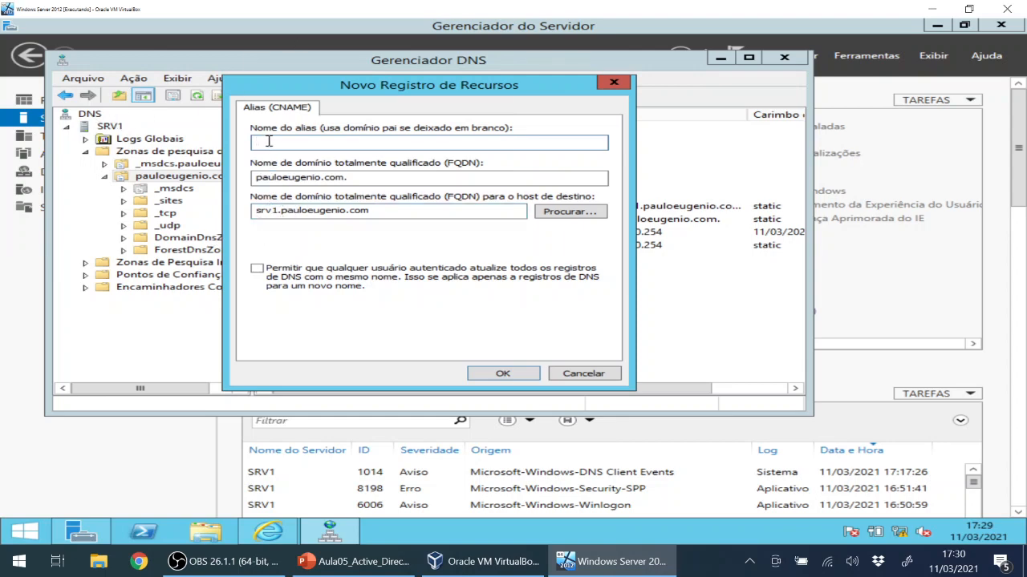
{"action": "type", "text": "www"}
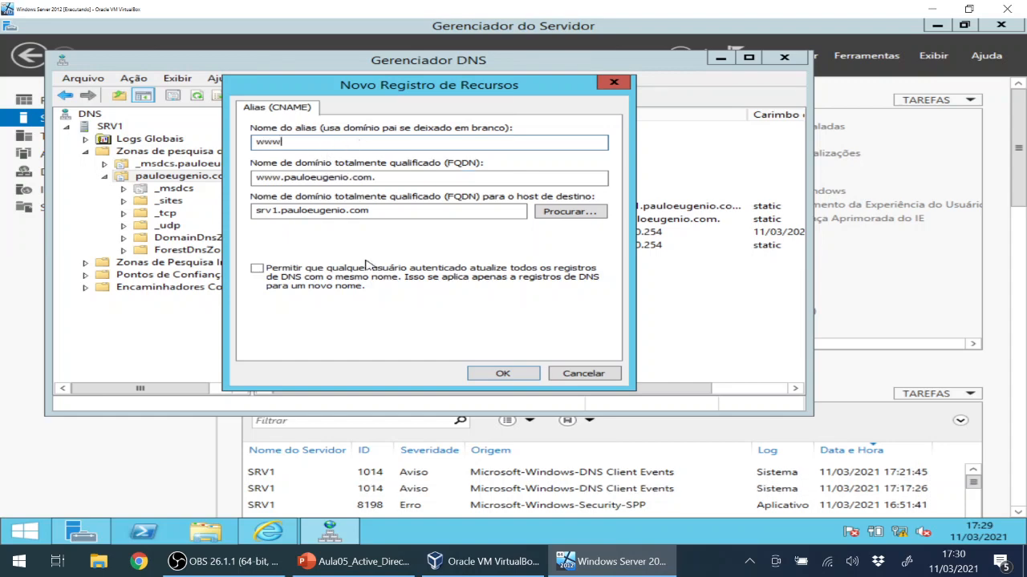
{"action": "left_click", "coordinate": [503, 374]}
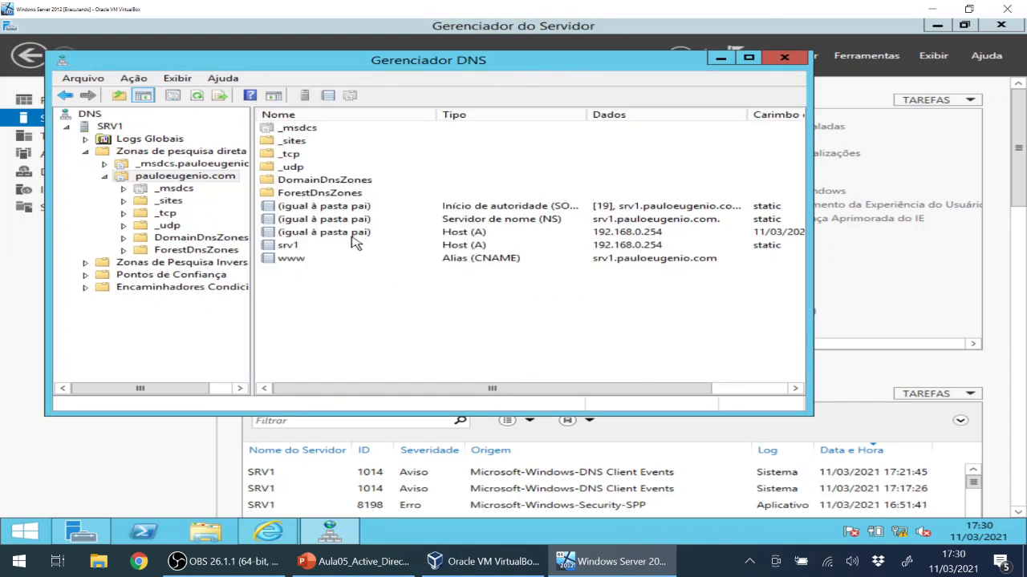
Maximize DNS Manager and reload the pauloeugenio.com zone, confirming with Sim.
{"action": "left_click", "coordinate": [748, 57]}
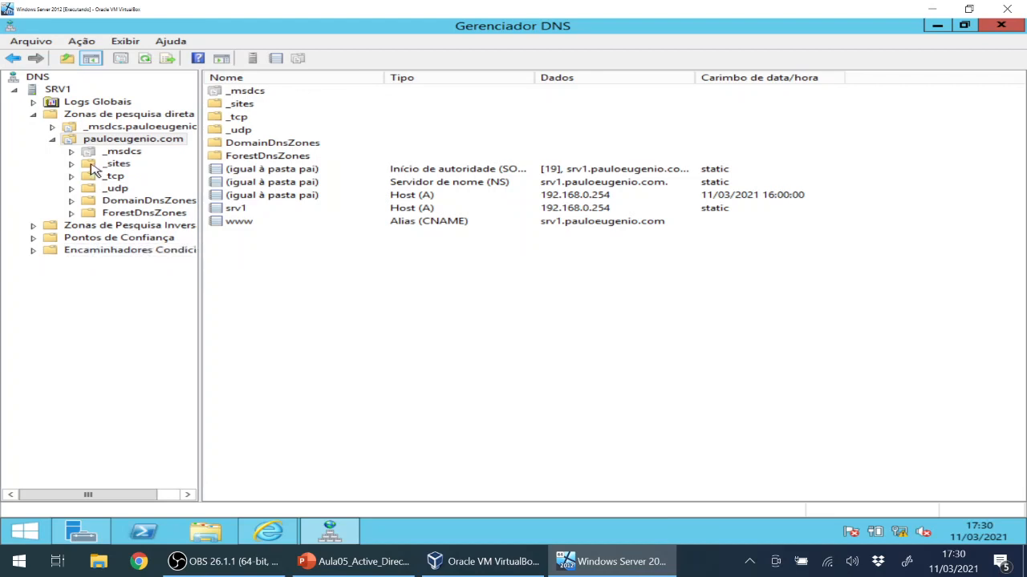
{"action": "left_click", "coordinate": [30, 44]}
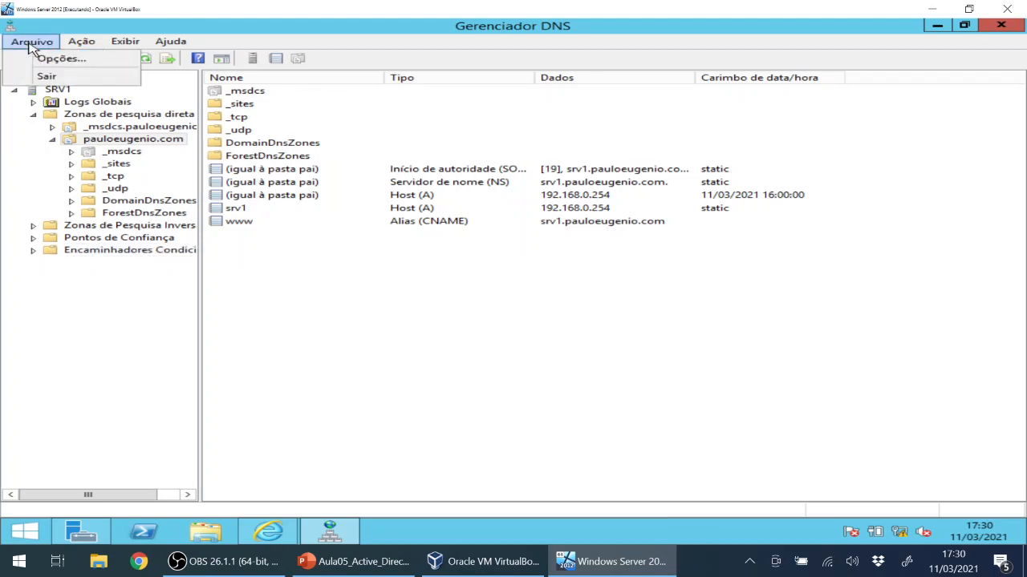
{"action": "left_click", "coordinate": [54, 57]}
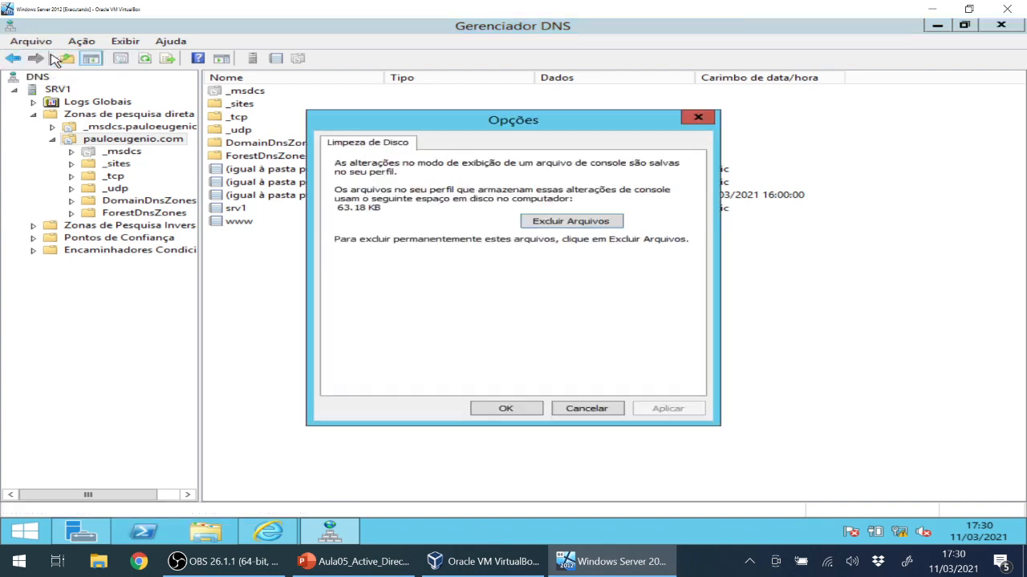
{"action": "left_click", "coordinate": [583, 411]}
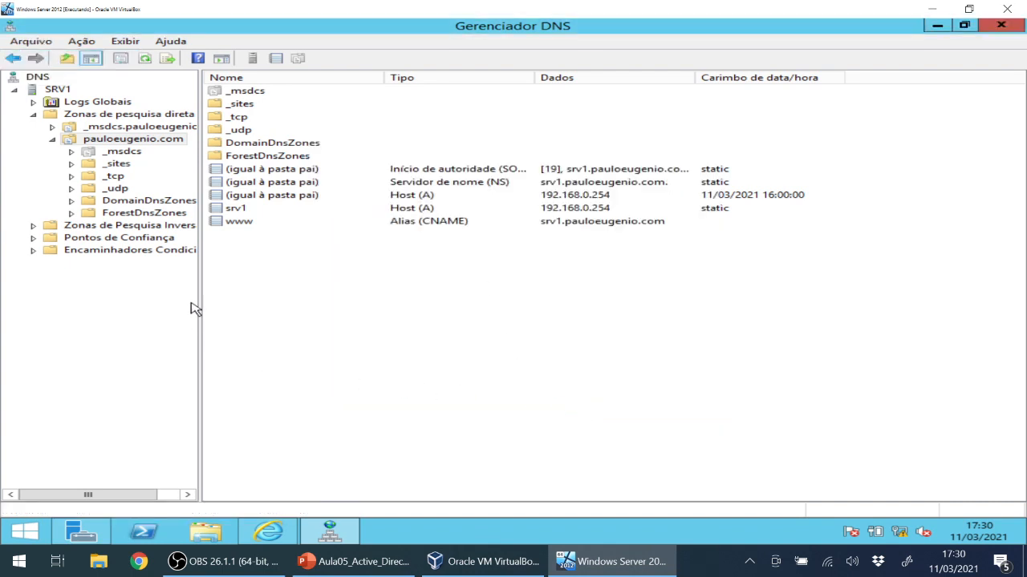
{"action": "right_click", "coordinate": [111, 142]}
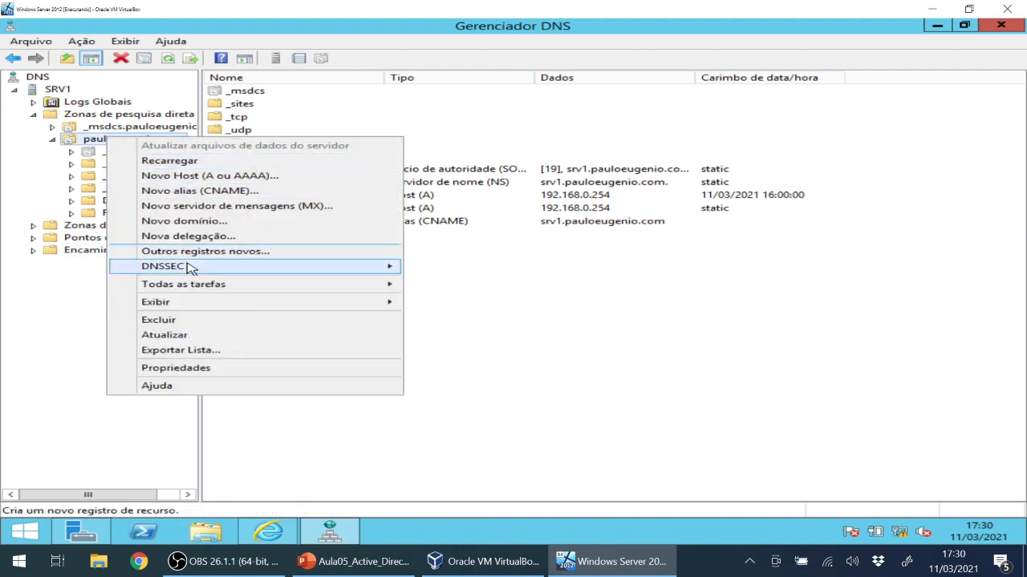
{"action": "mouse_move", "coordinate": [225, 289]}
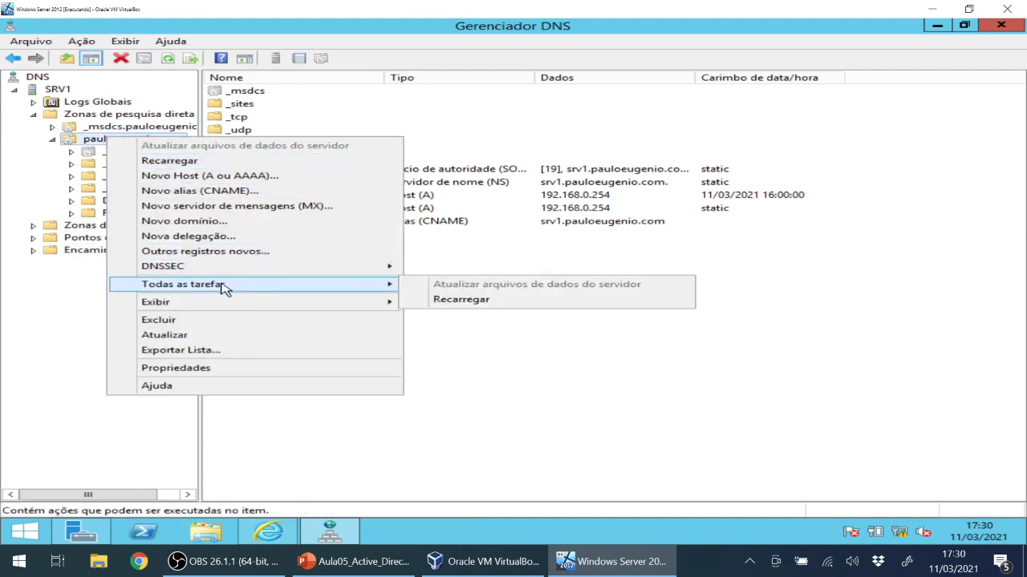
{"action": "left_click", "coordinate": [430, 300]}
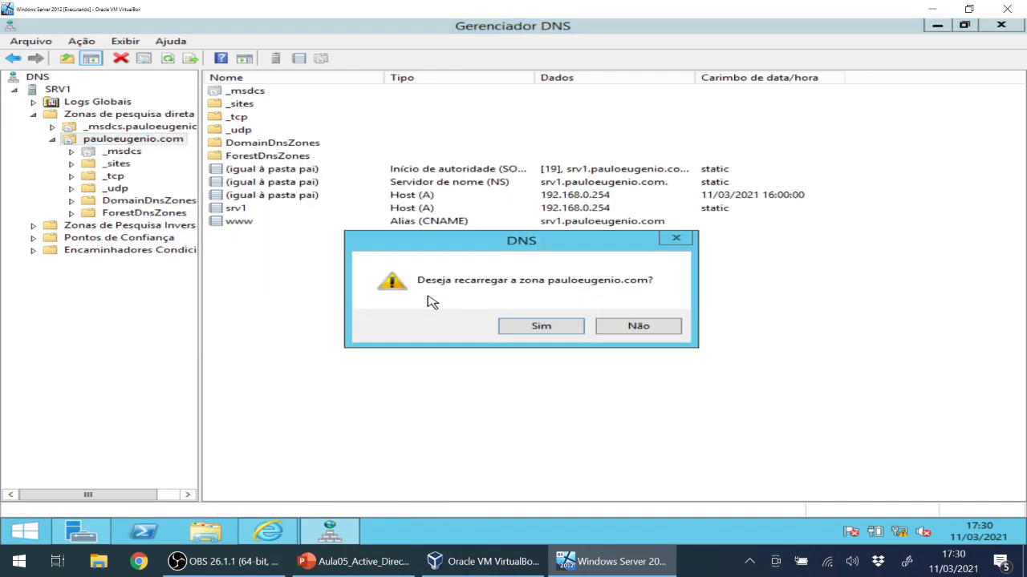
{"action": "left_click", "coordinate": [531, 327]}
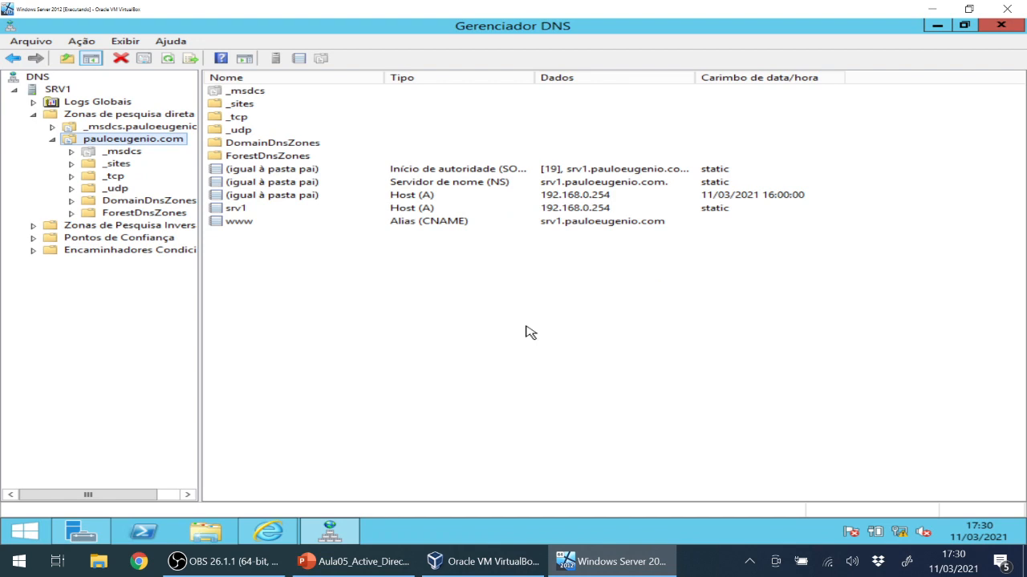
Restart the DNS server service on SRV1 via Todas as tarefas > Reiniciar.
{"action": "right_click", "coordinate": [68, 91]}
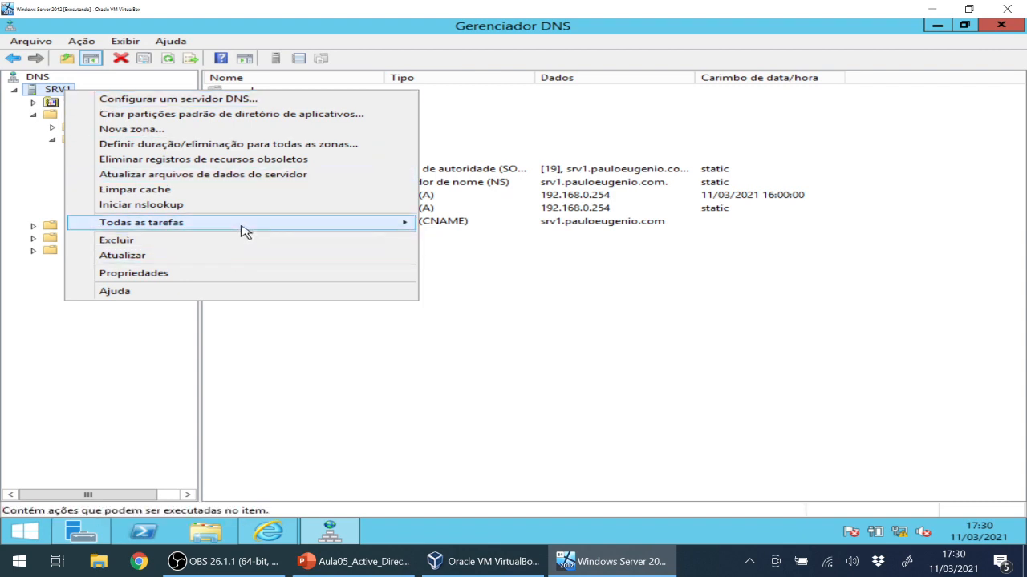
{"action": "mouse_move", "coordinate": [287, 231]}
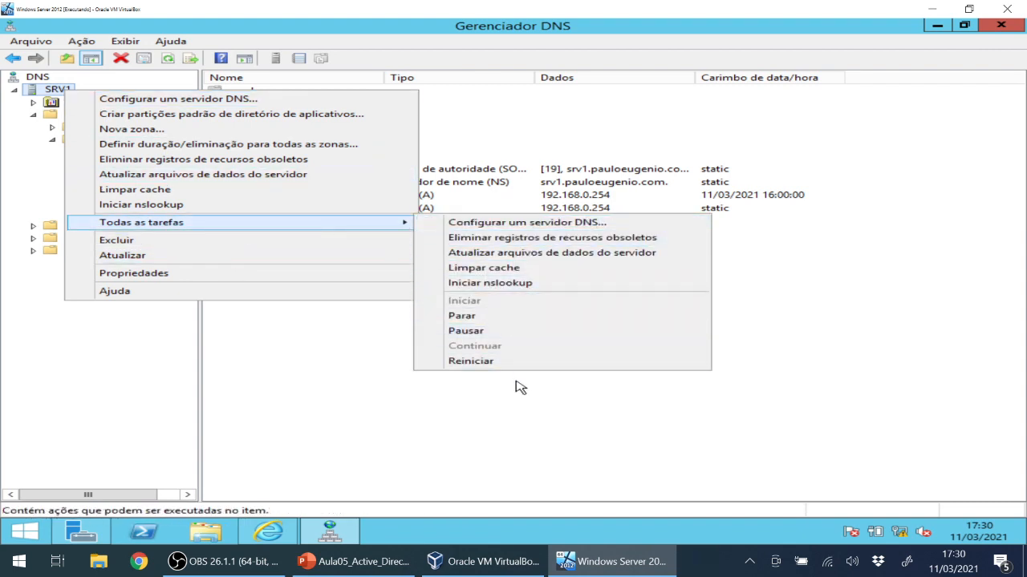
{"action": "left_click", "coordinate": [249, 370]}
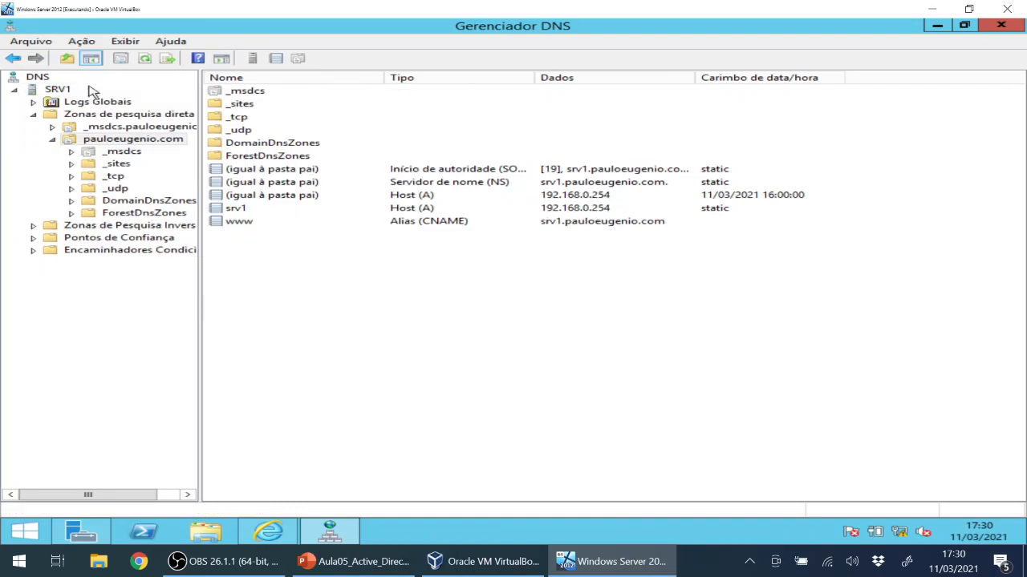
{"action": "right_click", "coordinate": [52, 90]}
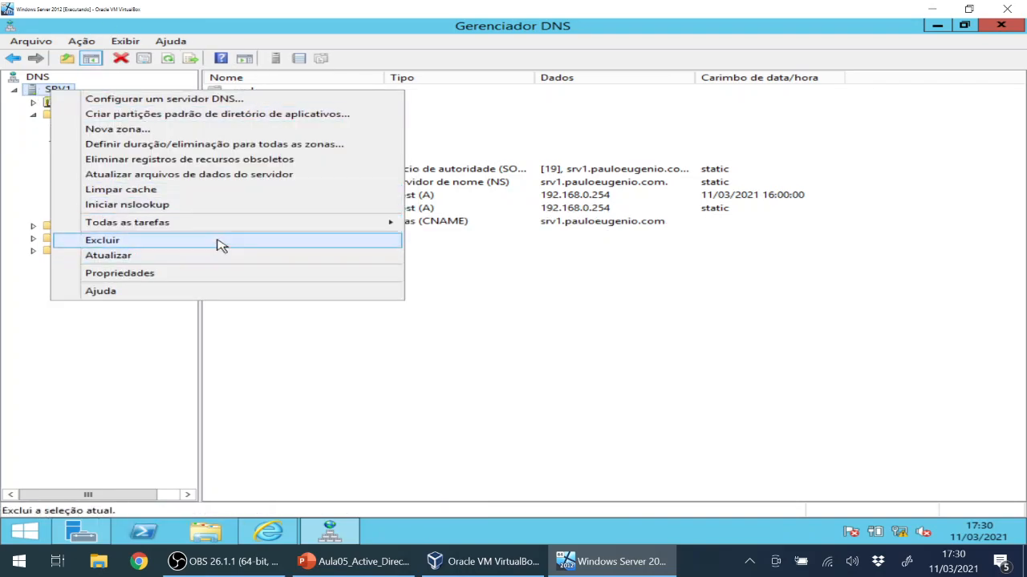
{"action": "mouse_move", "coordinate": [237, 231]}
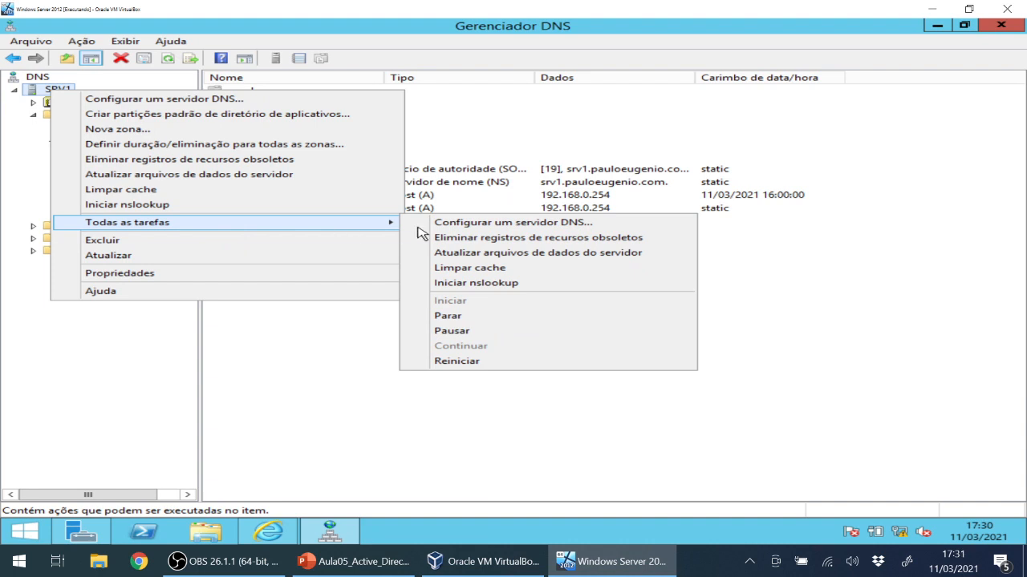
{"action": "left_click", "coordinate": [490, 361]}
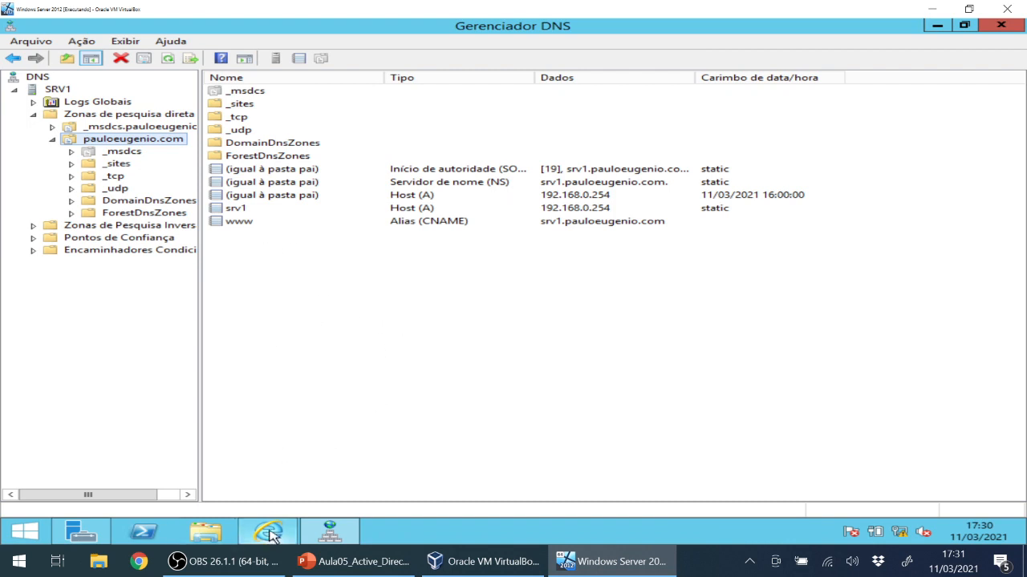
{"action": "mouse_move", "coordinate": [270, 535]}
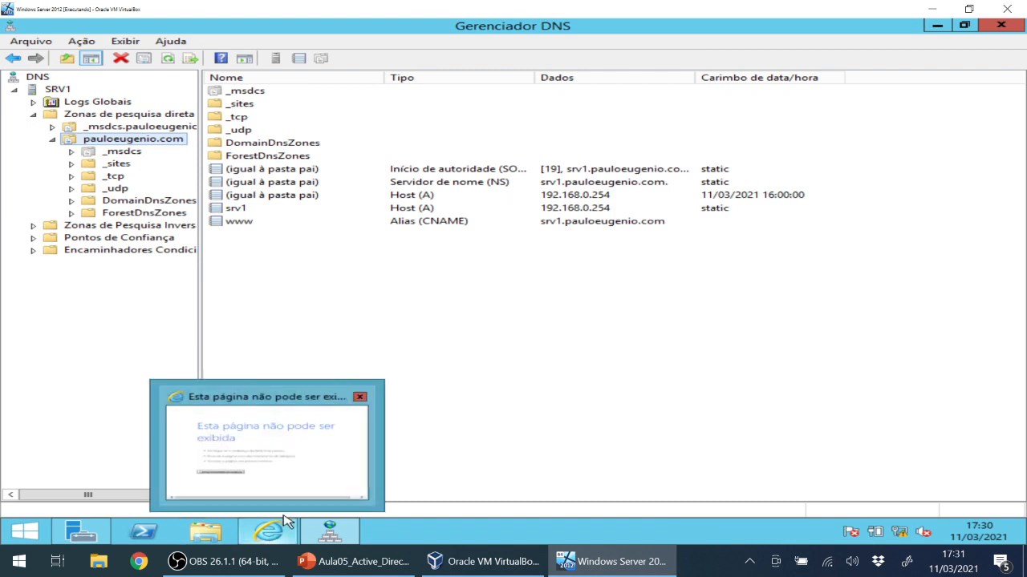
{"action": "left_click", "coordinate": [322, 535]}
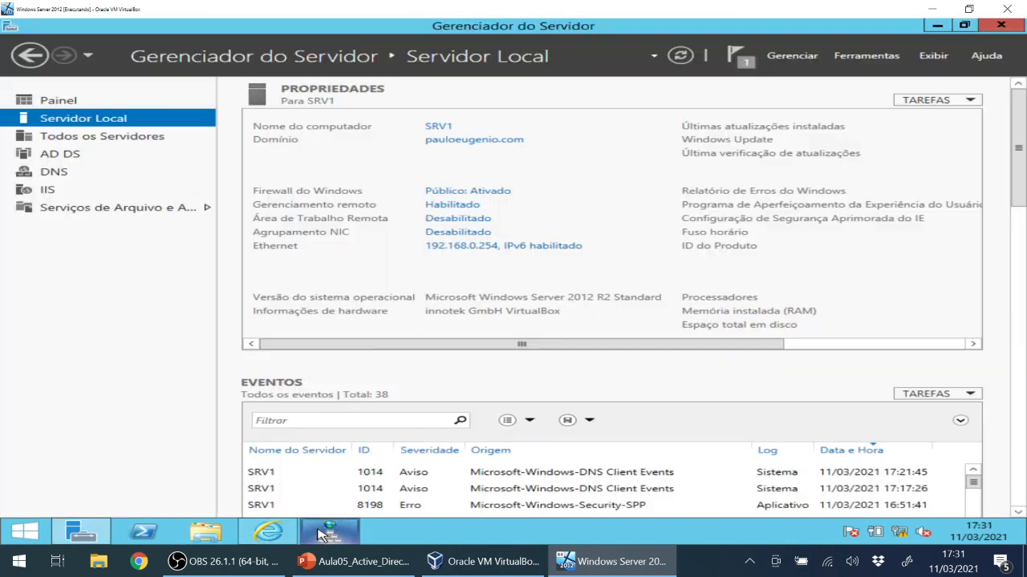
{"action": "left_click", "coordinate": [276, 533]}
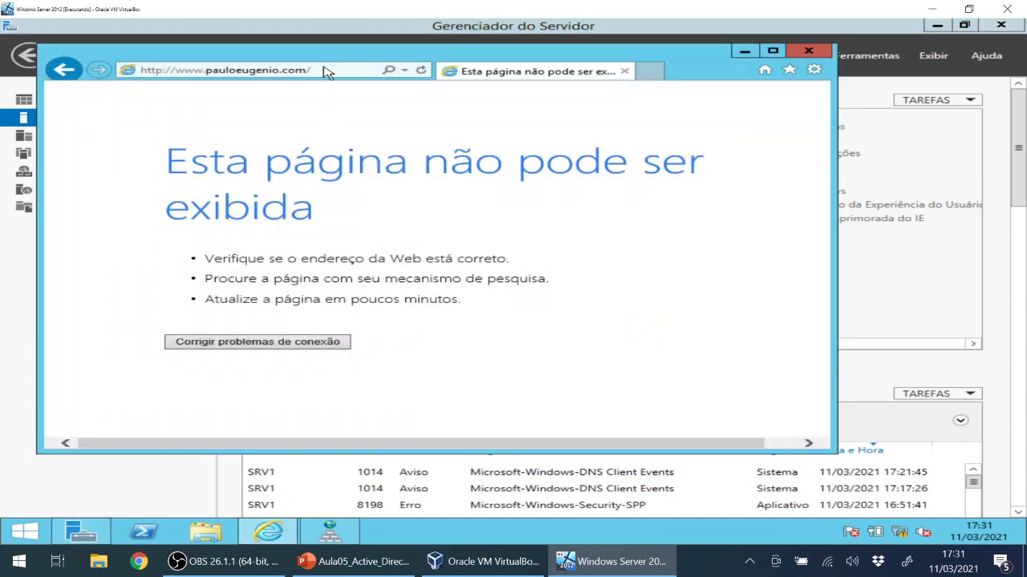
{"action": "left_click", "coordinate": [325, 69]}
{"action": "key", "text": "Return"}
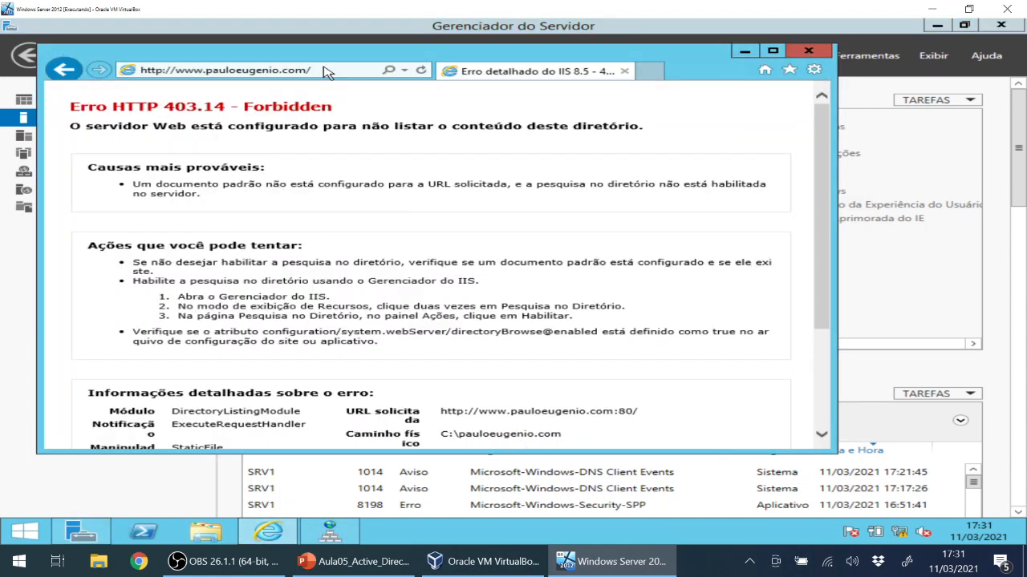
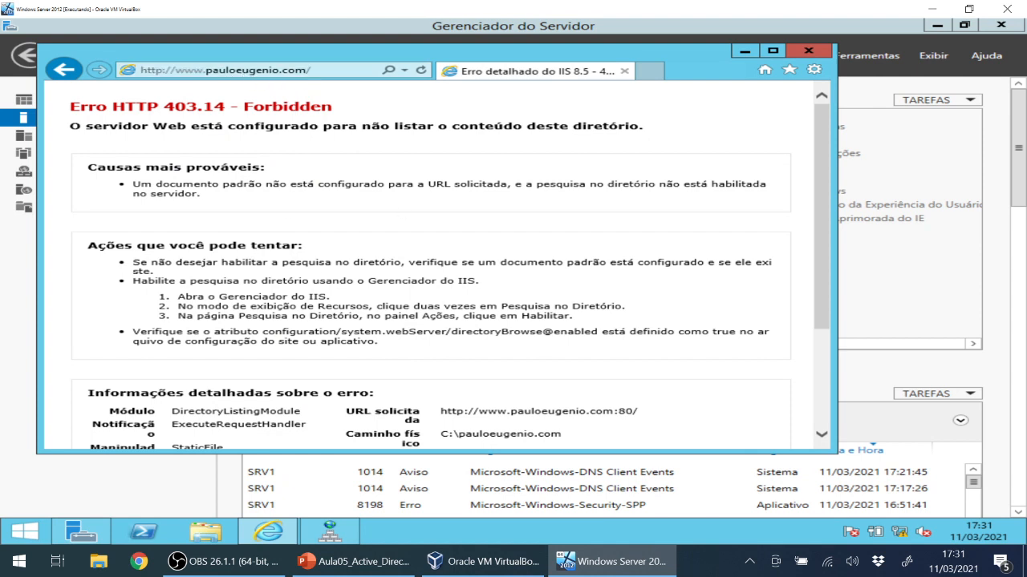
Open File Explorer at Meu computador on the Windows Server guest.
{"action": "left_click", "coordinate": [206, 532]}
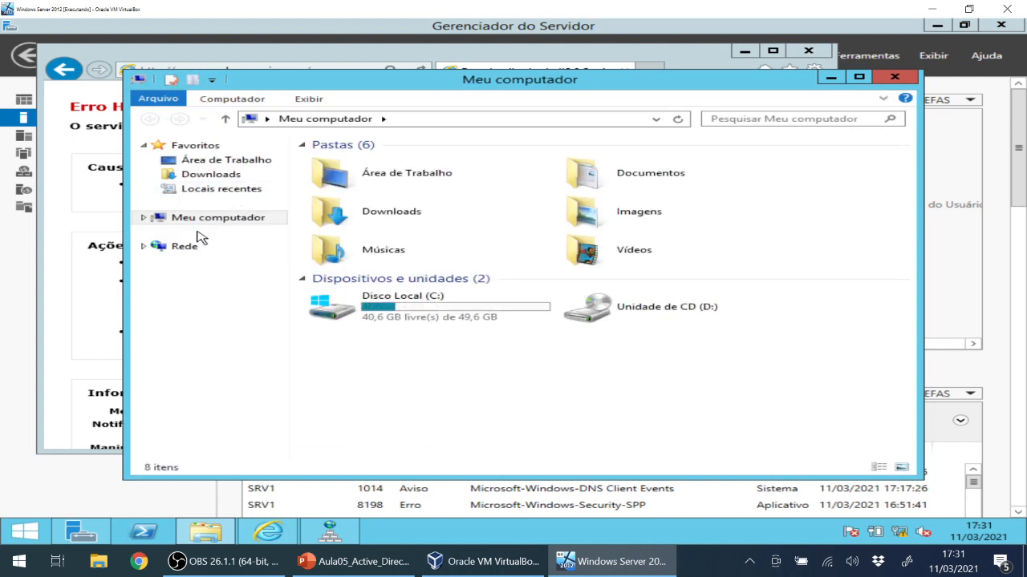
Create an empty text document named index.html in C:\pauloeugenio.com.
{"action": "double_click", "coordinate": [380, 312]}
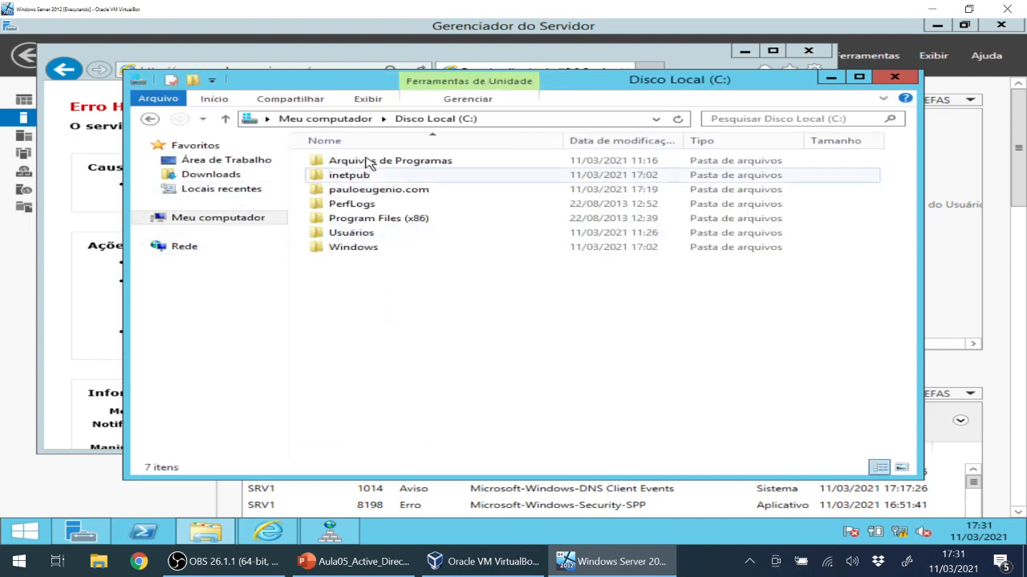
{"action": "double_click", "coordinate": [389, 193]}
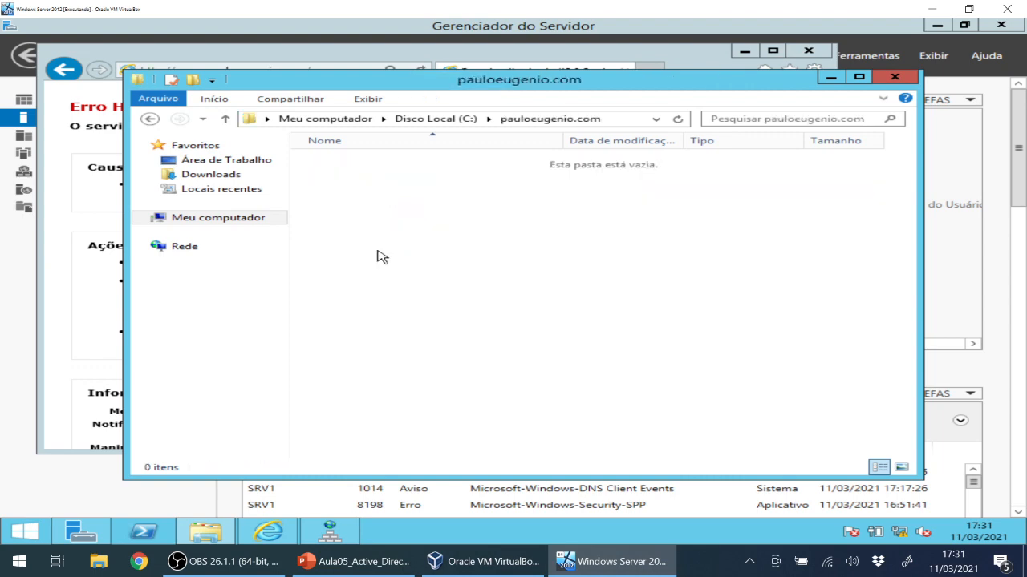
{"action": "right_click", "coordinate": [382, 207]}
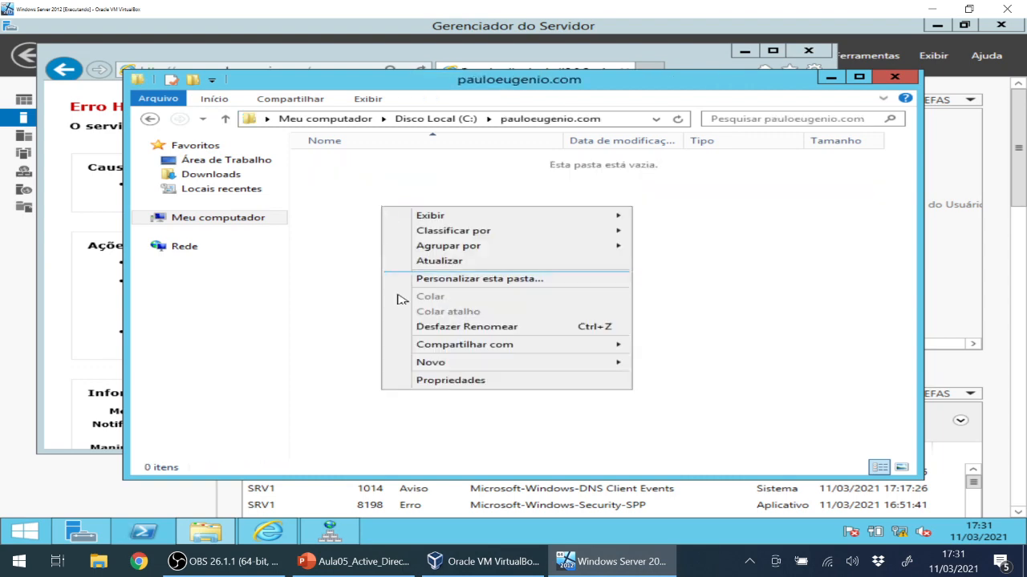
{"action": "mouse_move", "coordinate": [562, 366]}
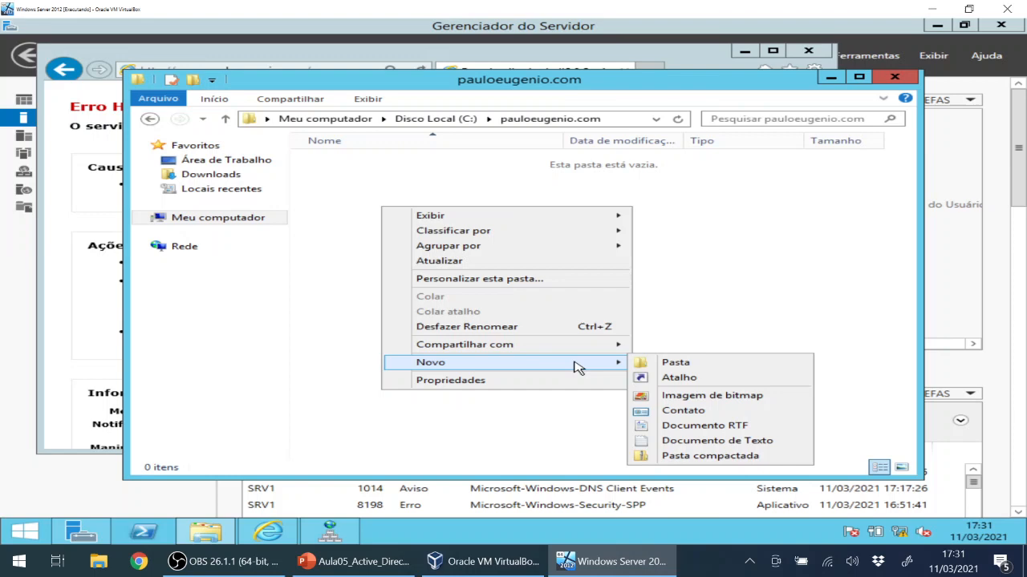
{"action": "left_click", "coordinate": [722, 442]}
{"action": "type", "text": "i"}
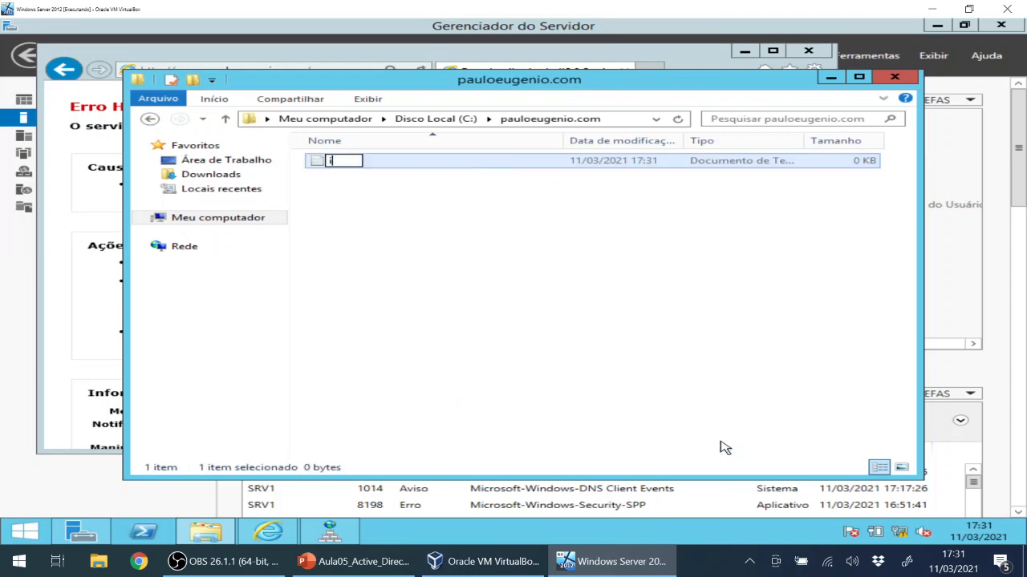
{"action": "type", "text": "ndex.h"}
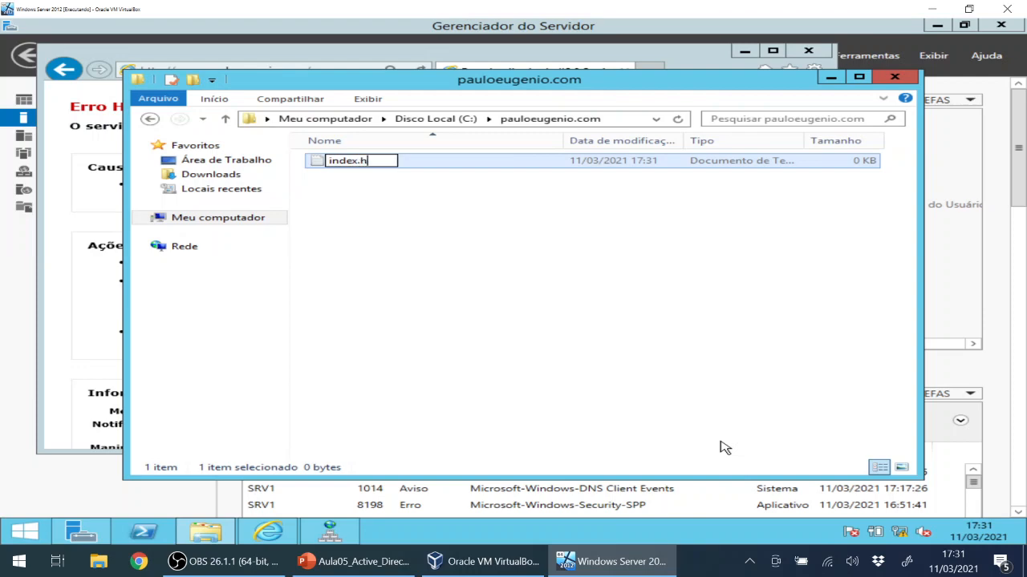
{"action": "type", "text": "tml"}
{"action": "key", "text": "Return"}
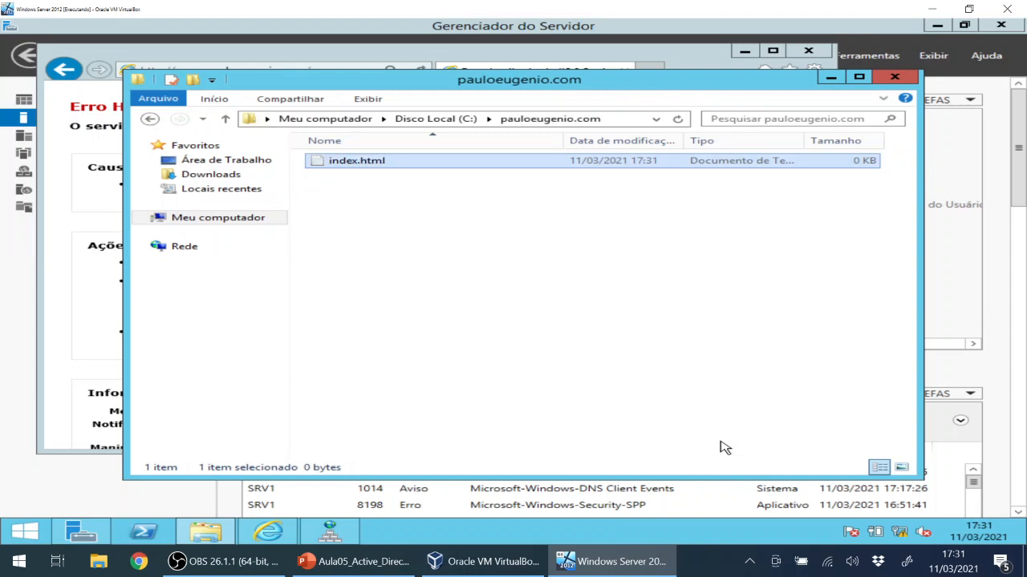
Open index.html in Notepad and type the starter <html> and <head> tag lines.
{"action": "double_click", "coordinate": [446, 163]}
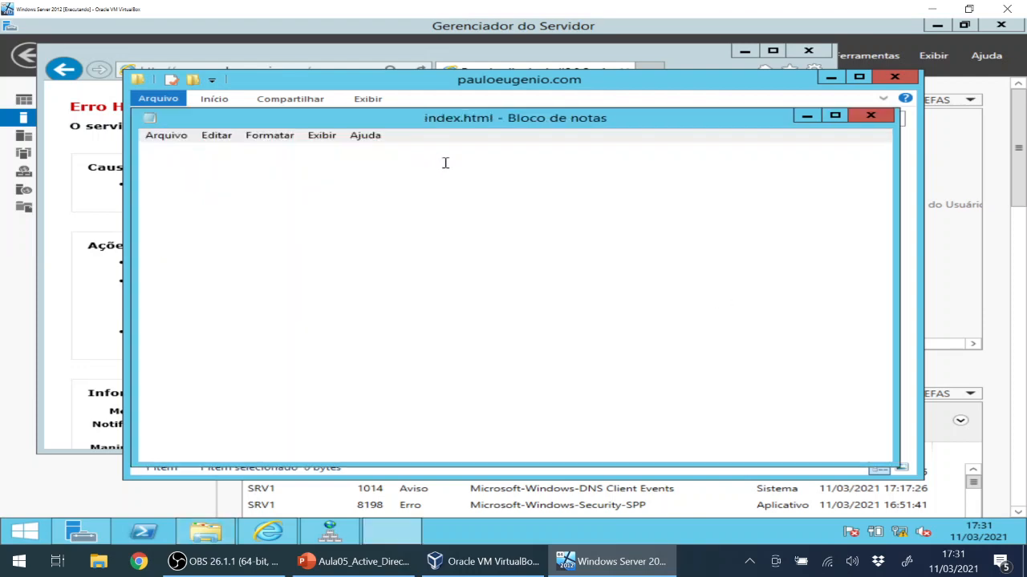
{"action": "type", "text": "<html"}
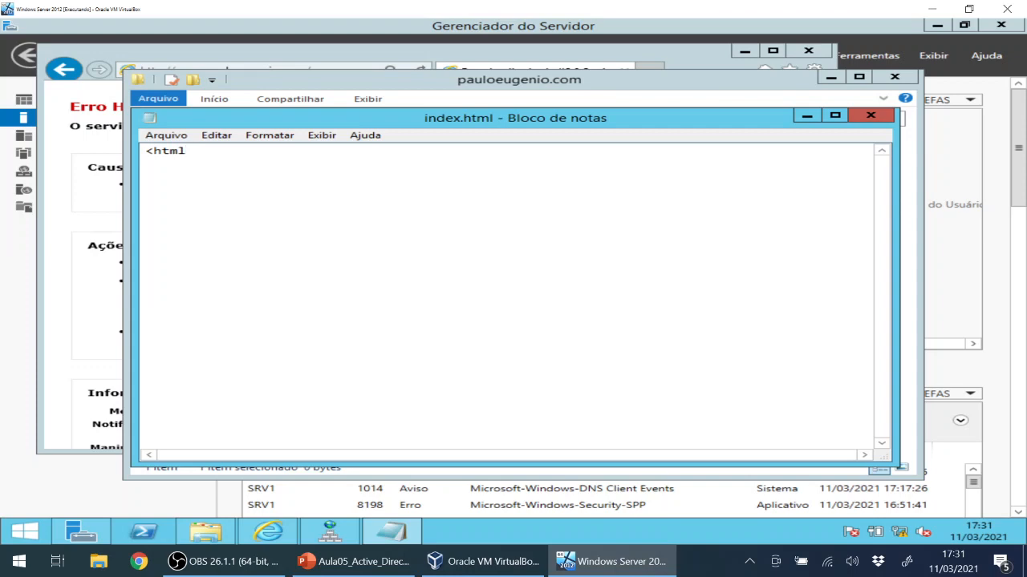
{"action": "type", "text": "><html>"}
{"action": "key", "text": "Return"}
{"action": "key", "text": "Return"}
{"action": "type", "text": "<head>"}
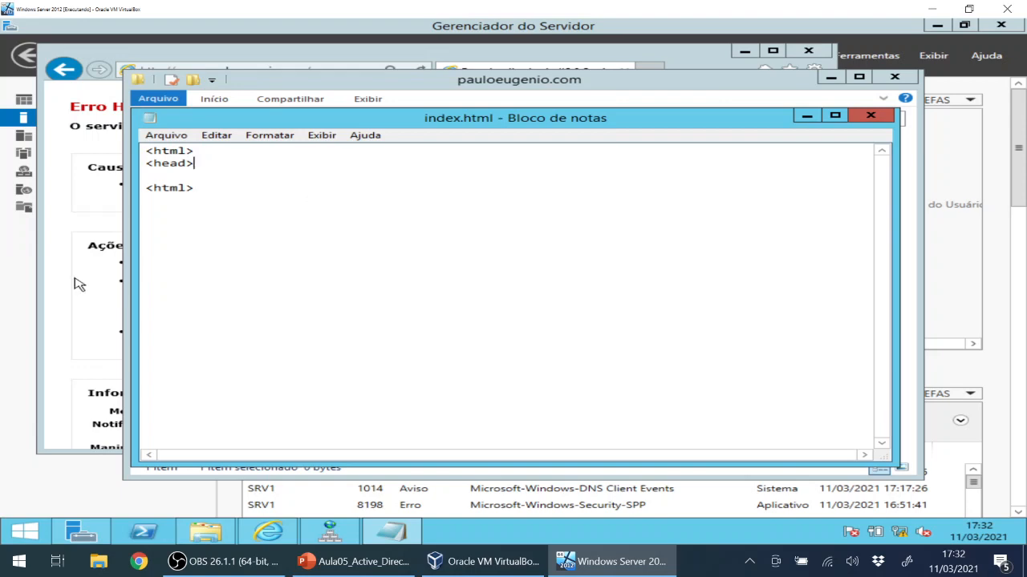
Check the site address in Internet Explorer's address bar, then return to Notepad.
{"action": "left_click", "coordinate": [263, 526]}
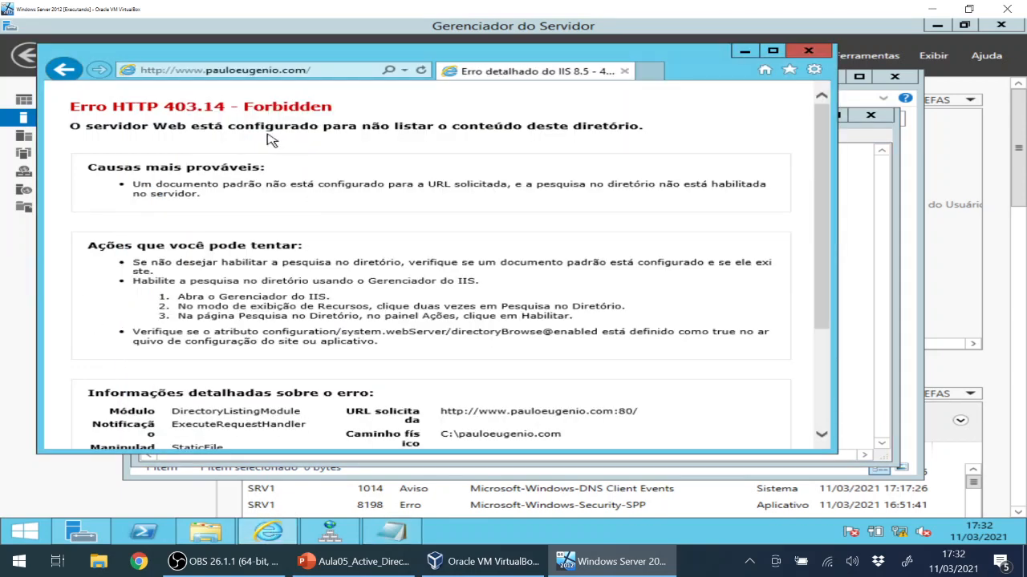
{"action": "left_click", "coordinate": [311, 70]}
{"action": "left_click", "coordinate": [316, 69]}
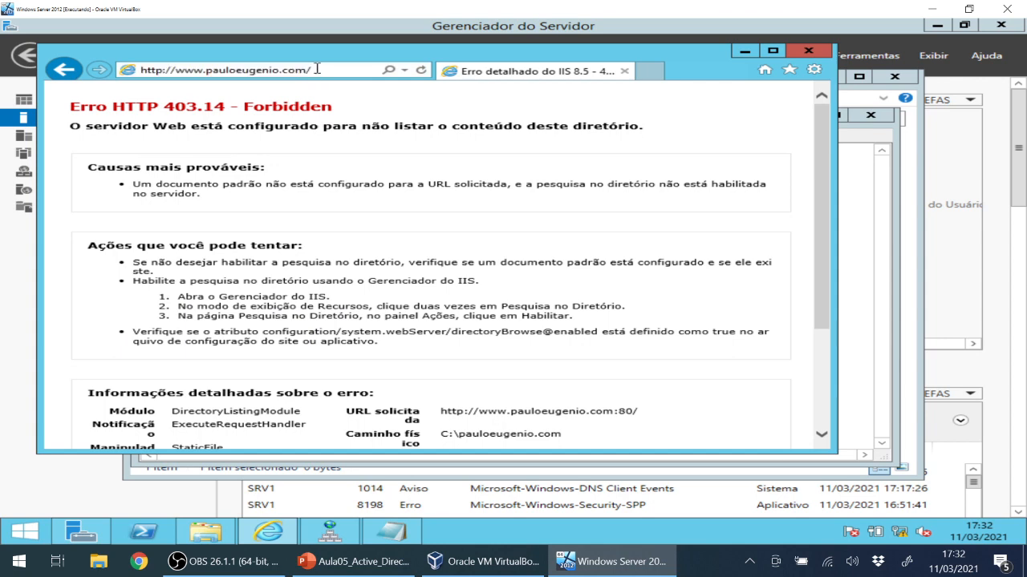
{"action": "double_click", "coordinate": [309, 69]}
{"action": "left_click", "coordinate": [311, 69]}
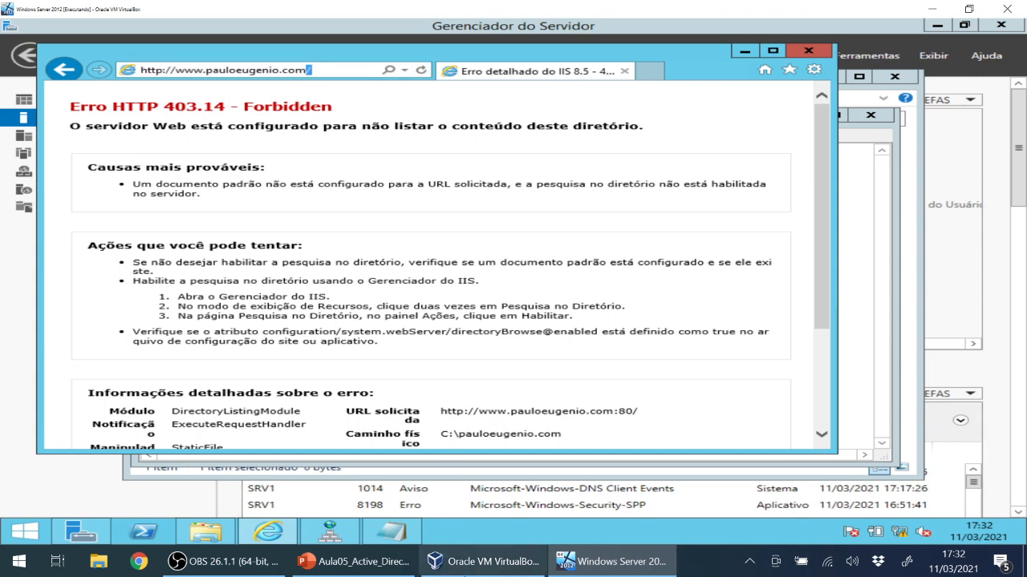
{"action": "left_click", "coordinate": [377, 541]}
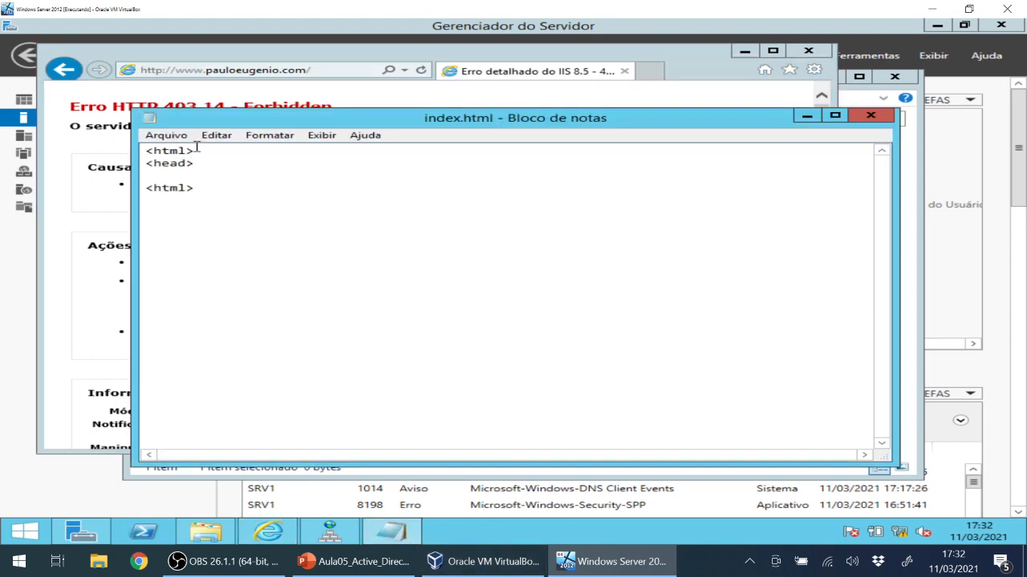
Close the html tag and add the head section with title BEM VINDOS.
{"action": "left_click", "coordinate": [152, 187]}
{"action": "type", "text": "/head>"}
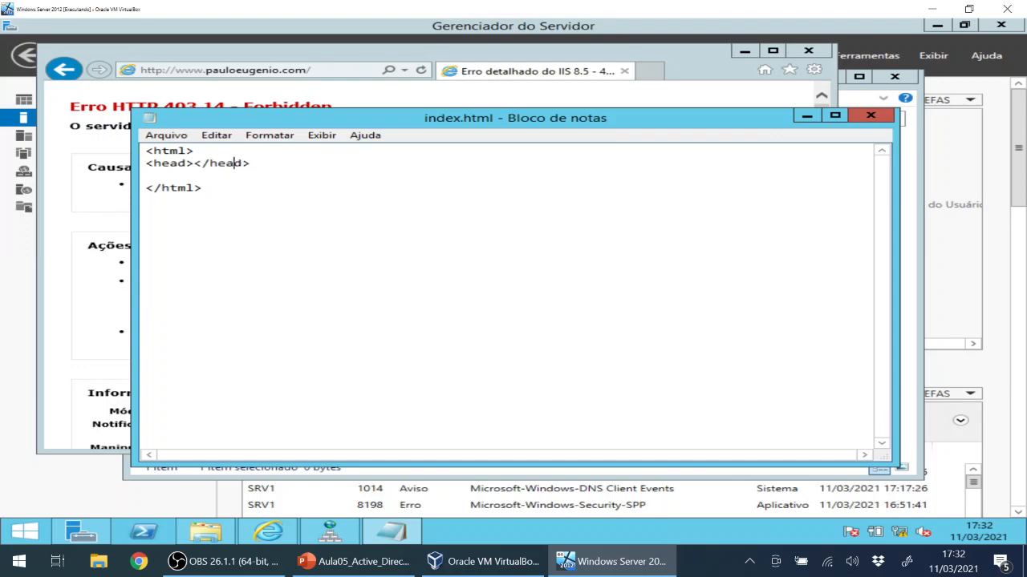
{"action": "key", "text": "Return"}
{"action": "key", "text": "Return"}
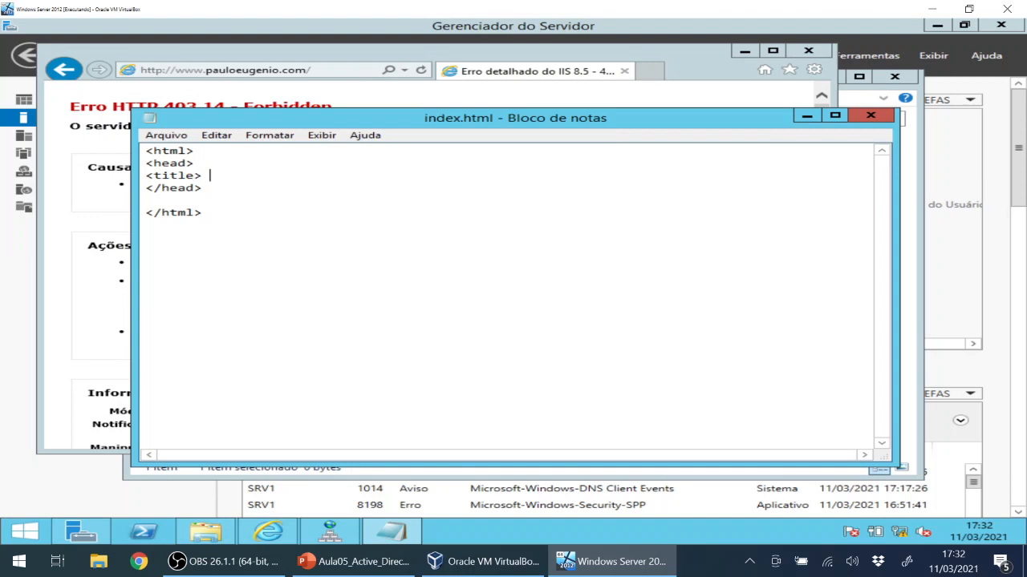
{"action": "type", "text": "EM VINDOS </"}
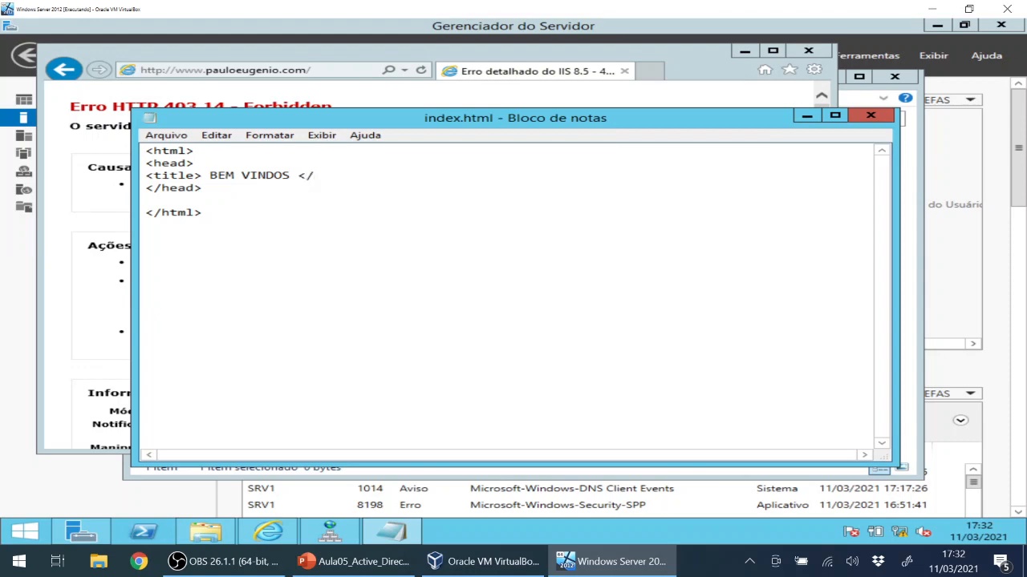
{"action": "type", "text": "title>"}
{"action": "key", "text": "Return"}
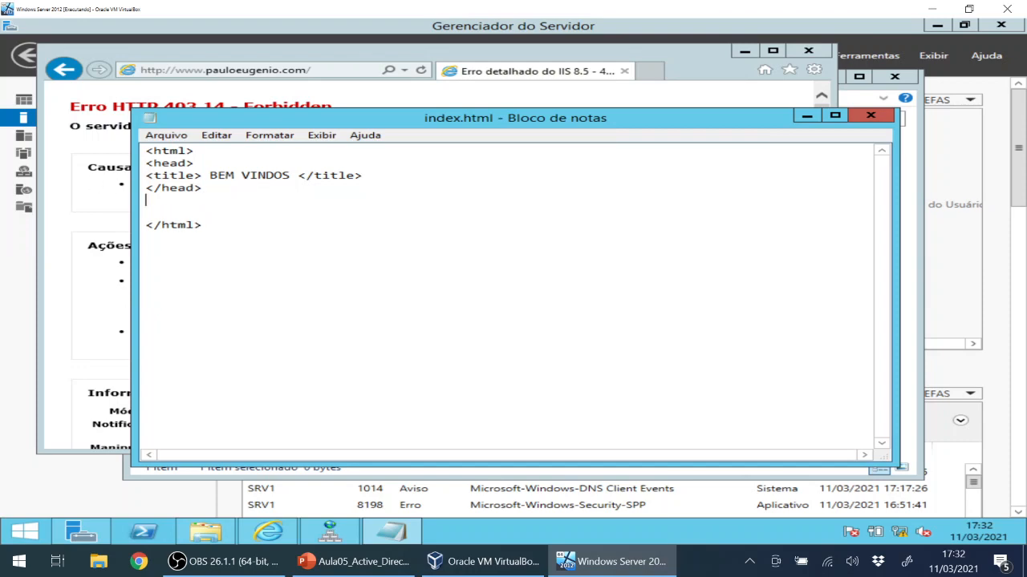
Add a body with heading 'Bem vindo a Pauloeugenio.com', save index.html and close Notepad.
{"action": "type", "text": "<body>"}
{"action": "key", "text": "Return"}
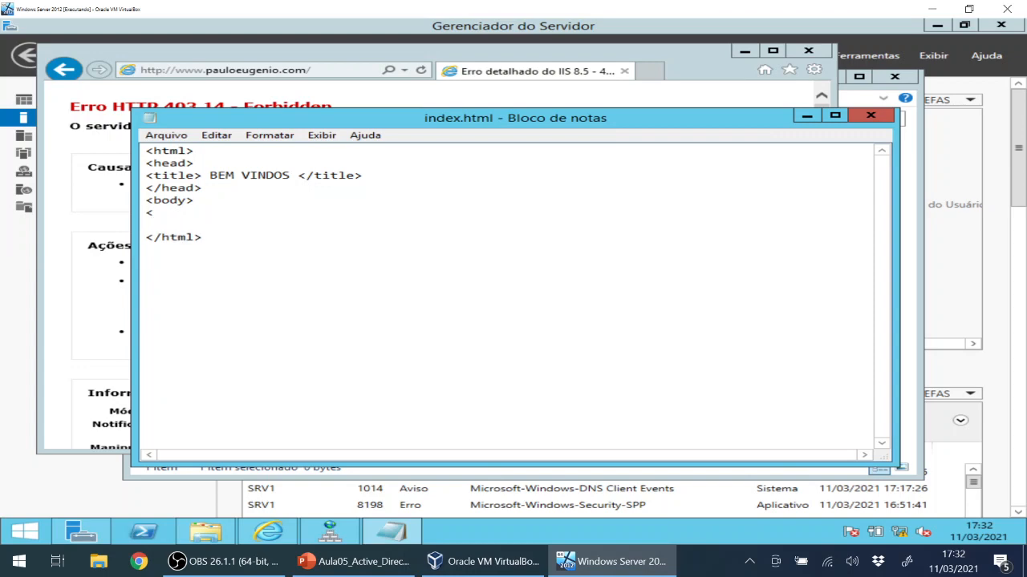
{"action": "type", "text": "</body>"}
{"action": "left_click", "coordinate": [238, 200]}
{"action": "key", "text": "Return"}
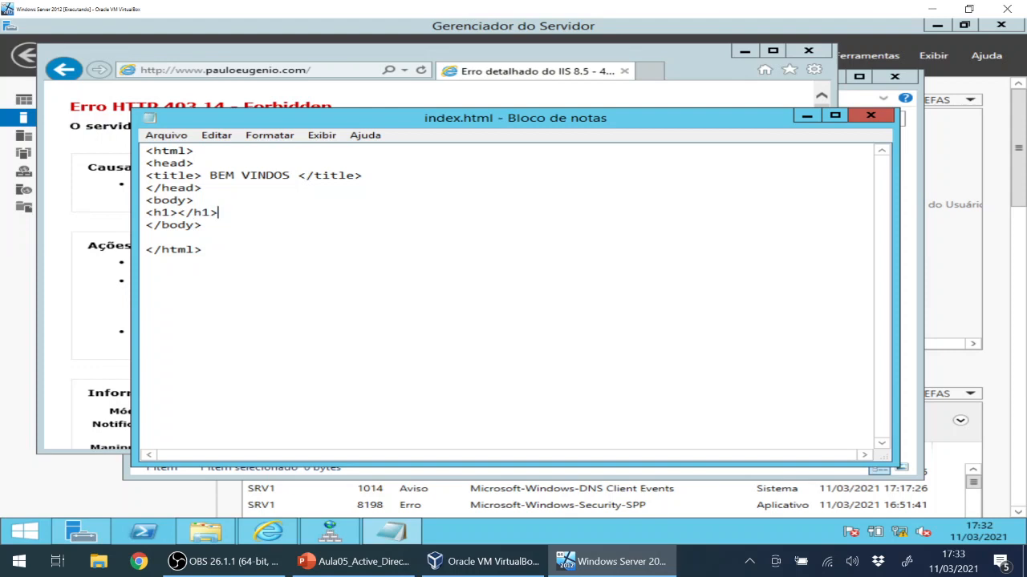
{"action": "type", "text": "Bem vindo "}
{"action": "type", "text": "a Paulo"}
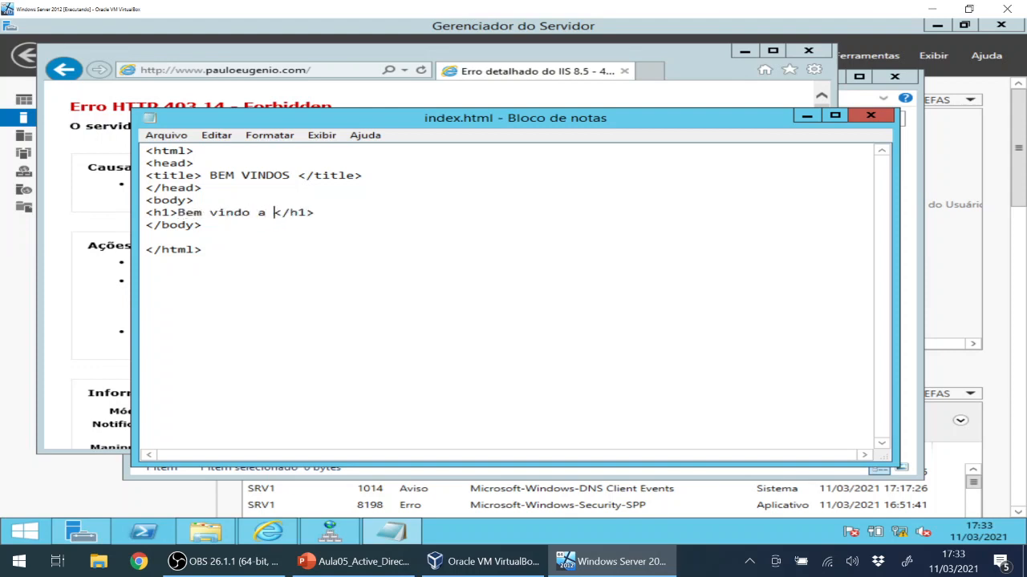
{"action": "type", "text": "eugenio.com"}
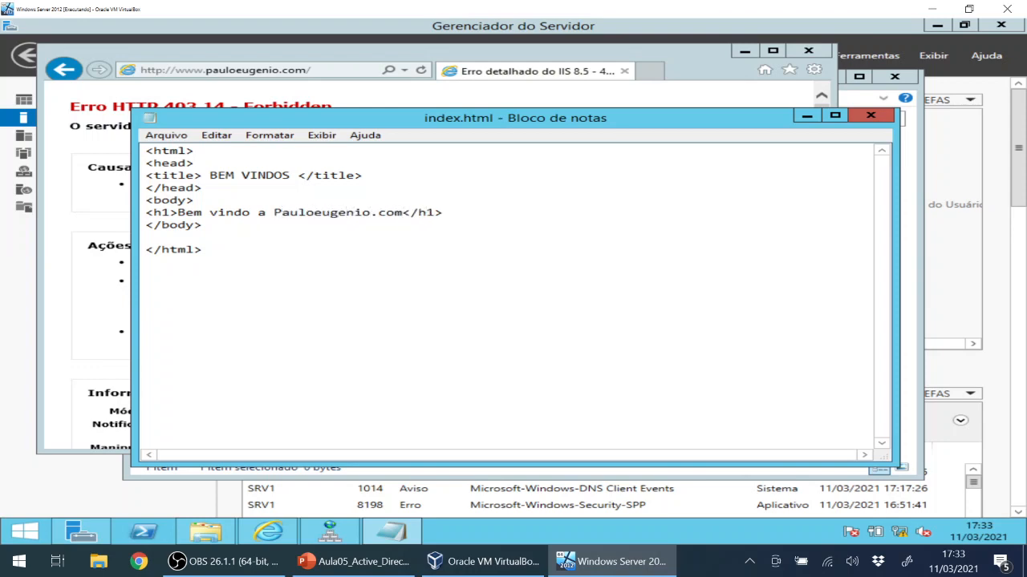
{"action": "key", "text": "ctrl+s"}
{"action": "left_click", "coordinate": [870, 114]}
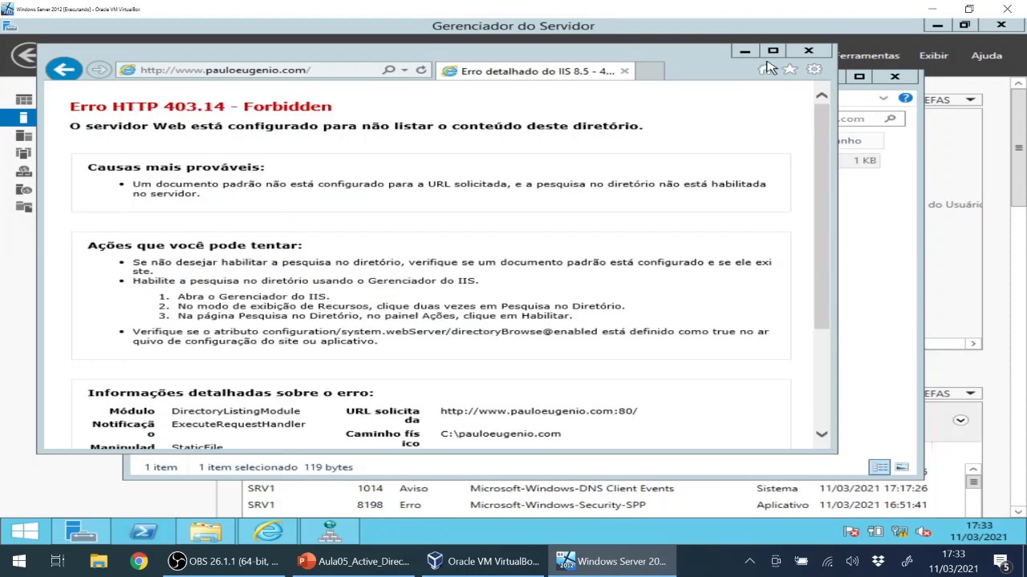
{"action": "left_click", "coordinate": [422, 71]}
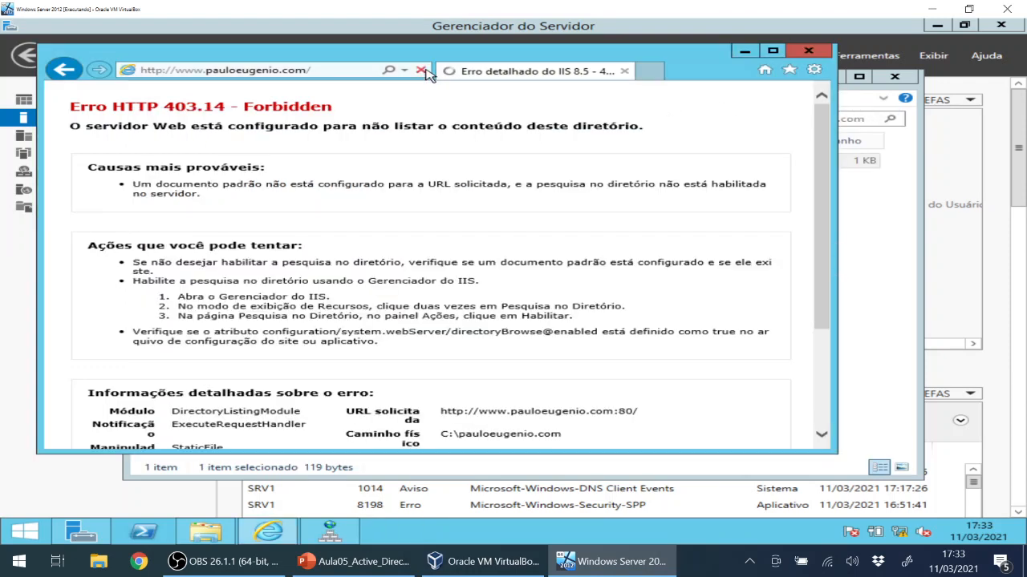
{"action": "left_click", "coordinate": [299, 71]}
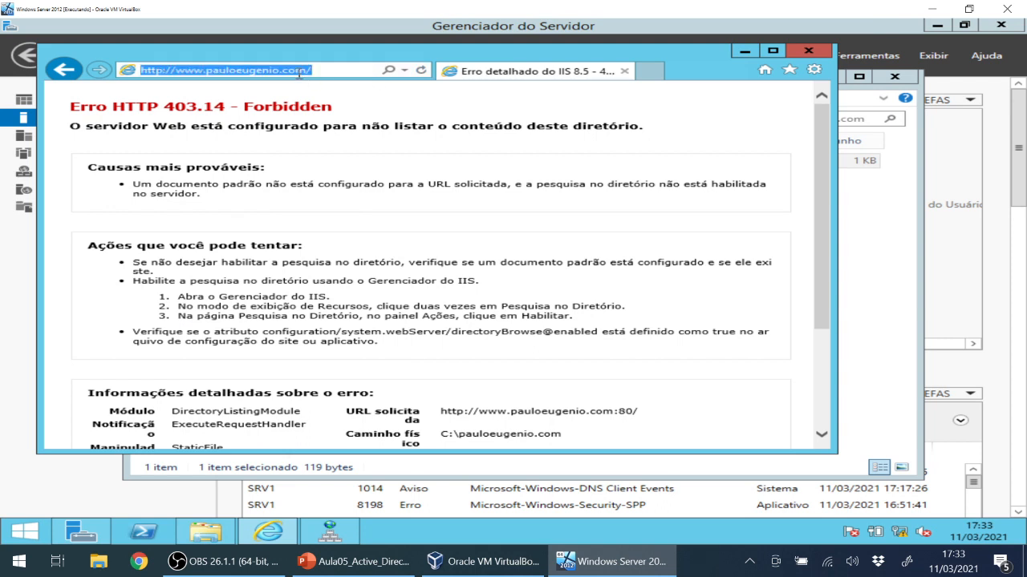
{"action": "key", "text": "Return"}
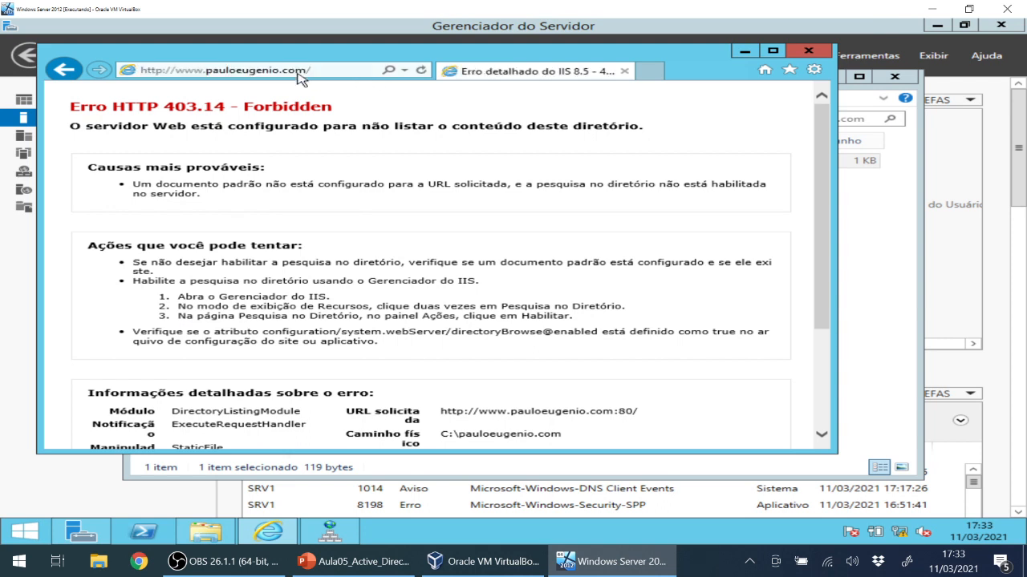
{"action": "left_click", "coordinate": [299, 72]}
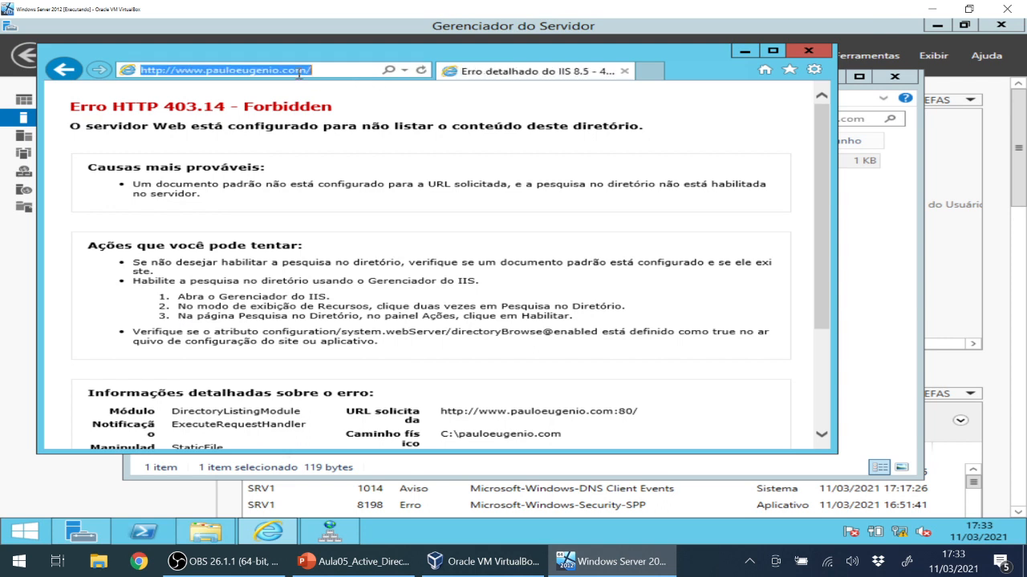
{"action": "left_click", "coordinate": [421, 71]}
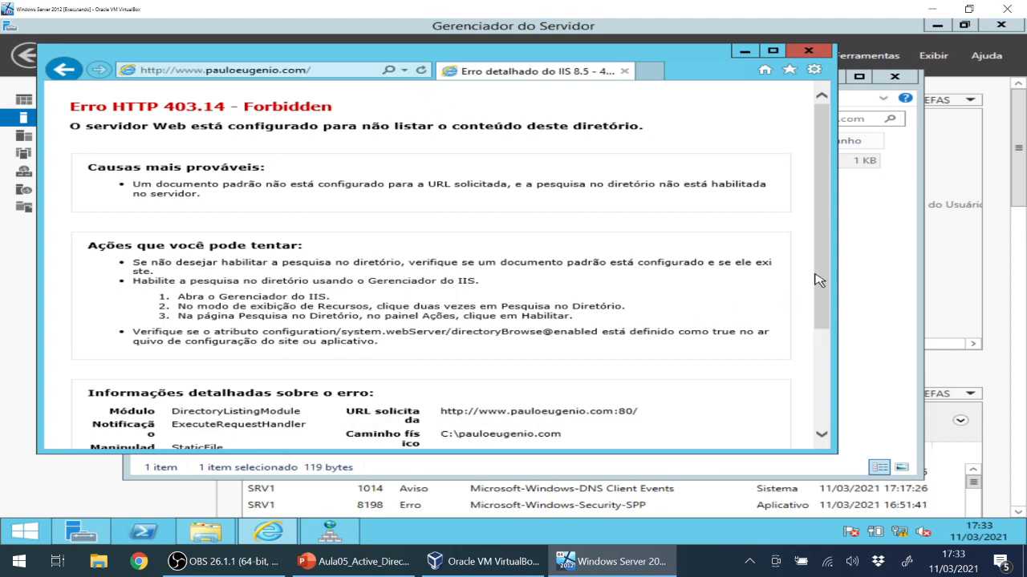
{"action": "left_click", "coordinate": [580, 238]}
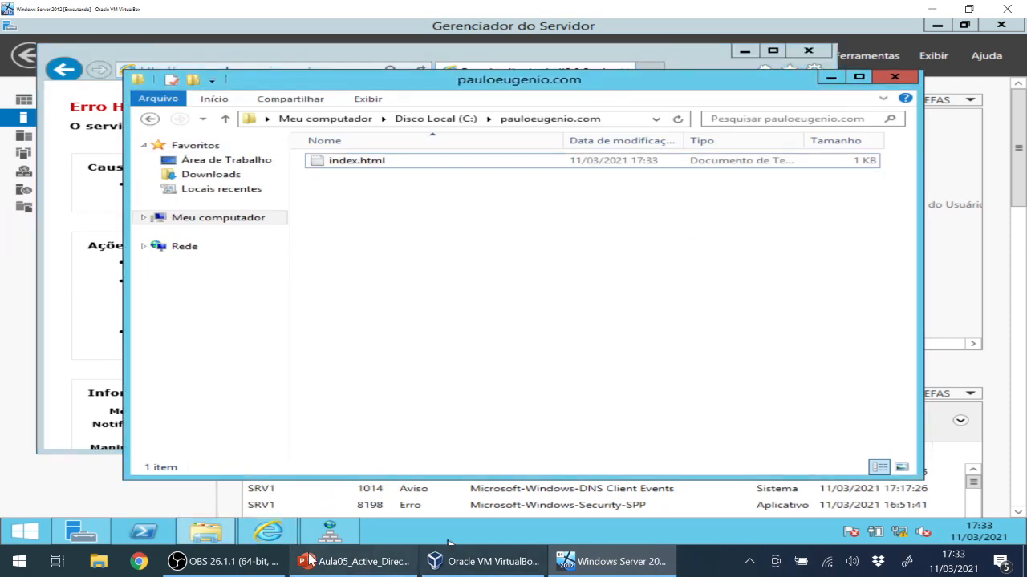
{"action": "left_click", "coordinate": [329, 532]}
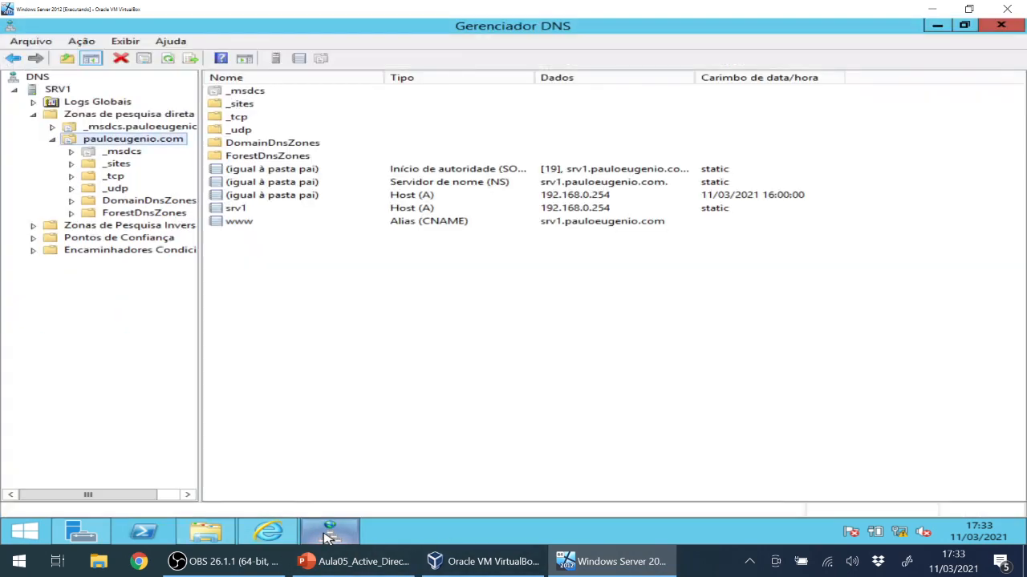
Restart the SRV1 DNS service via Todas as tarefas > Reiniciar and return to the browser.
{"action": "left_click", "coordinate": [56, 91]}
{"action": "right_click", "coordinate": [56, 92]}
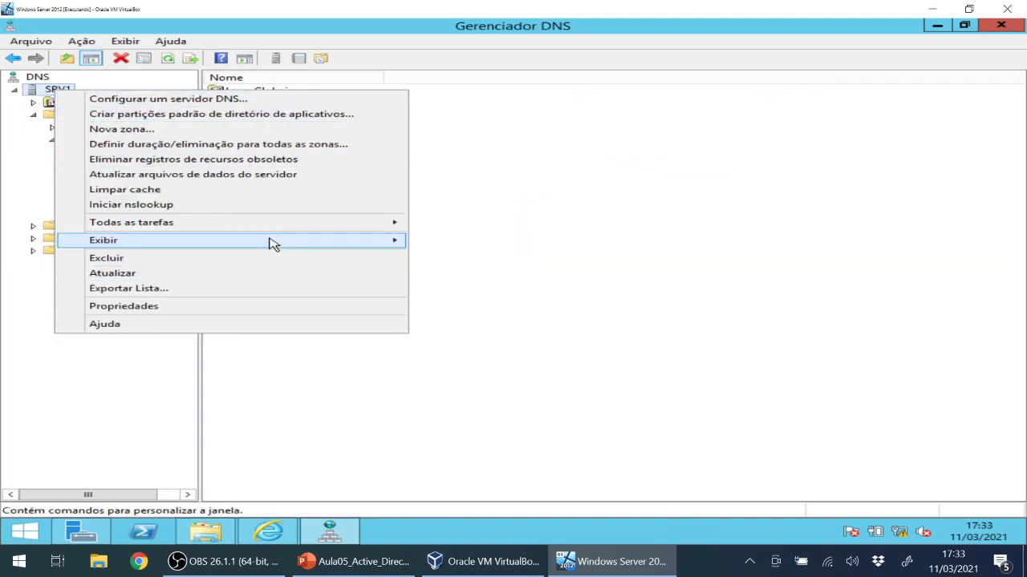
{"action": "mouse_move", "coordinate": [356, 225]}
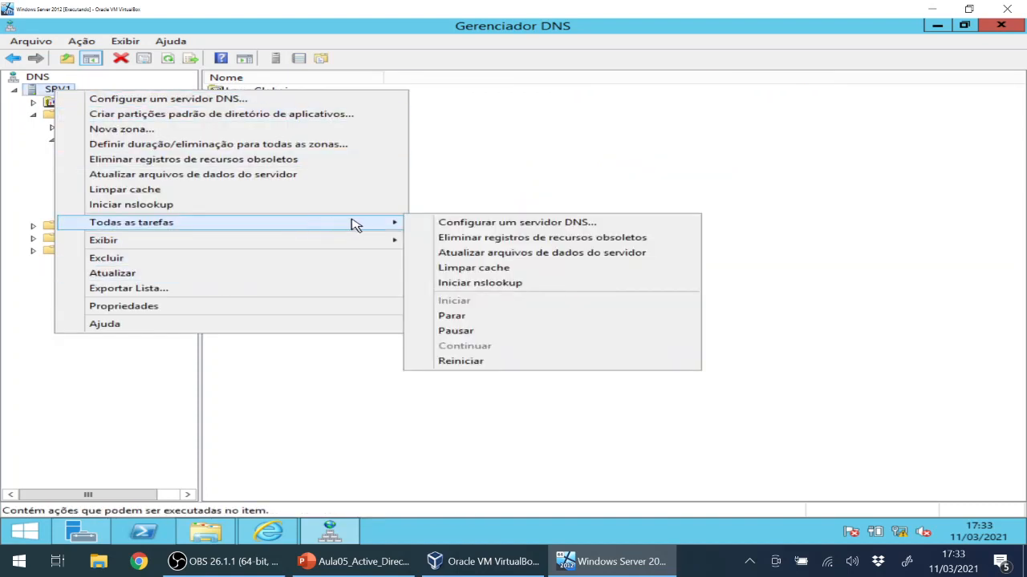
{"action": "left_click", "coordinate": [492, 362]}
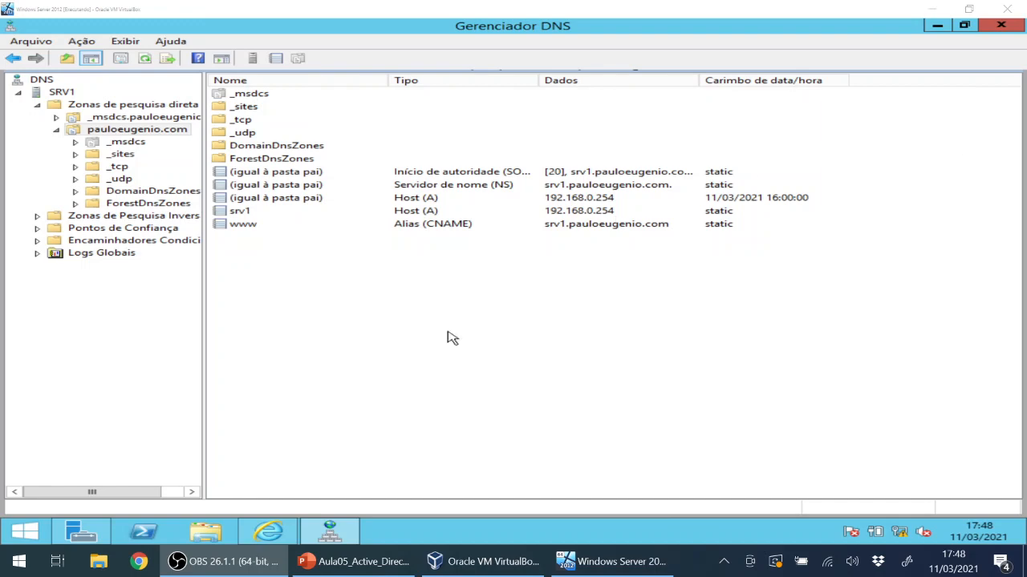
{"action": "left_click", "coordinate": [262, 535]}
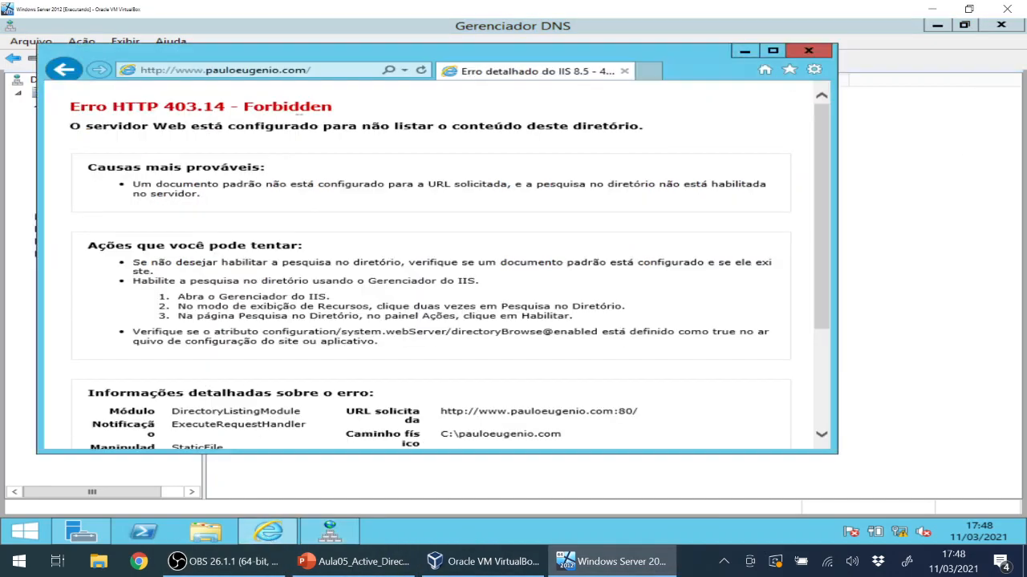
{"action": "left_click", "coordinate": [317, 69]}
{"action": "key", "text": "Return"}
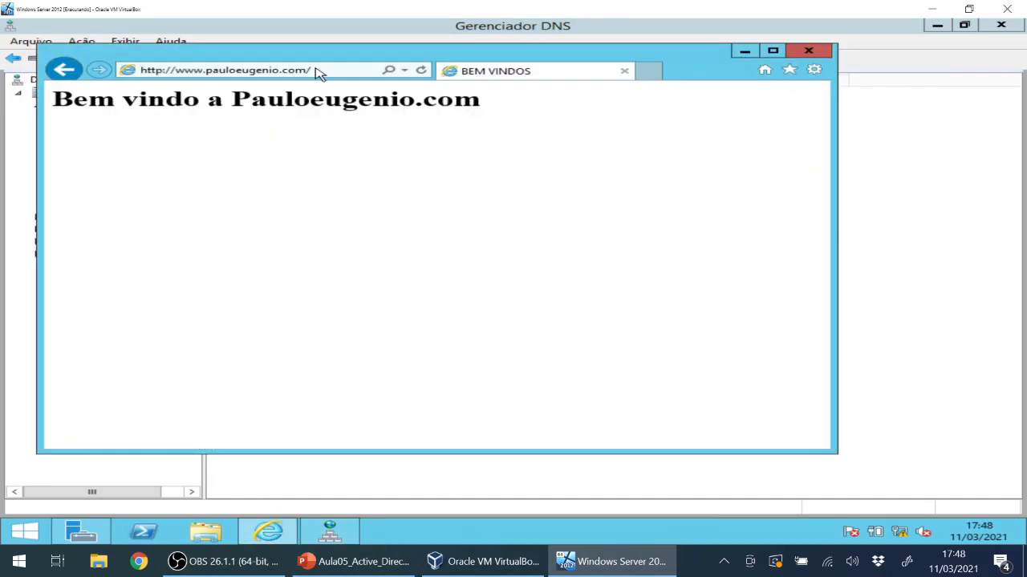
{"action": "left_click", "coordinate": [317, 71]}
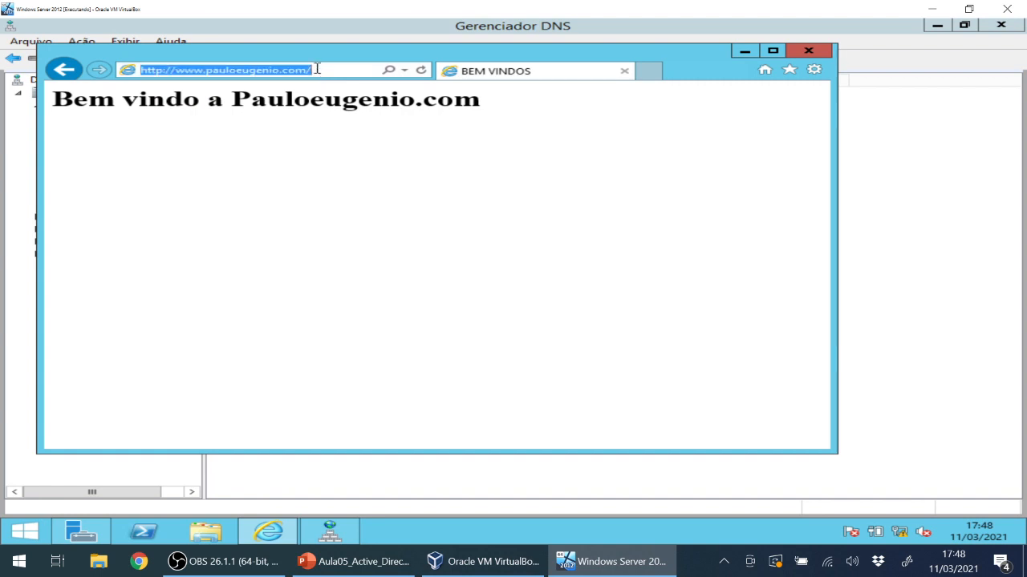
{"action": "key", "text": "Return"}
{"action": "left_click", "coordinate": [317, 70]}
{"action": "type", "text": "www."}
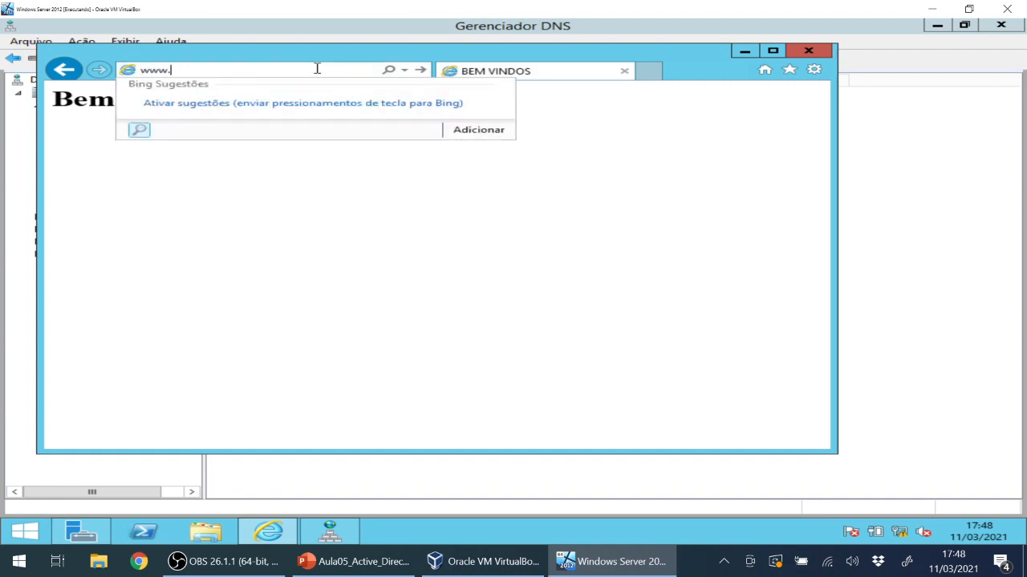
{"action": "type", "text": "pauloeugenio.c"}
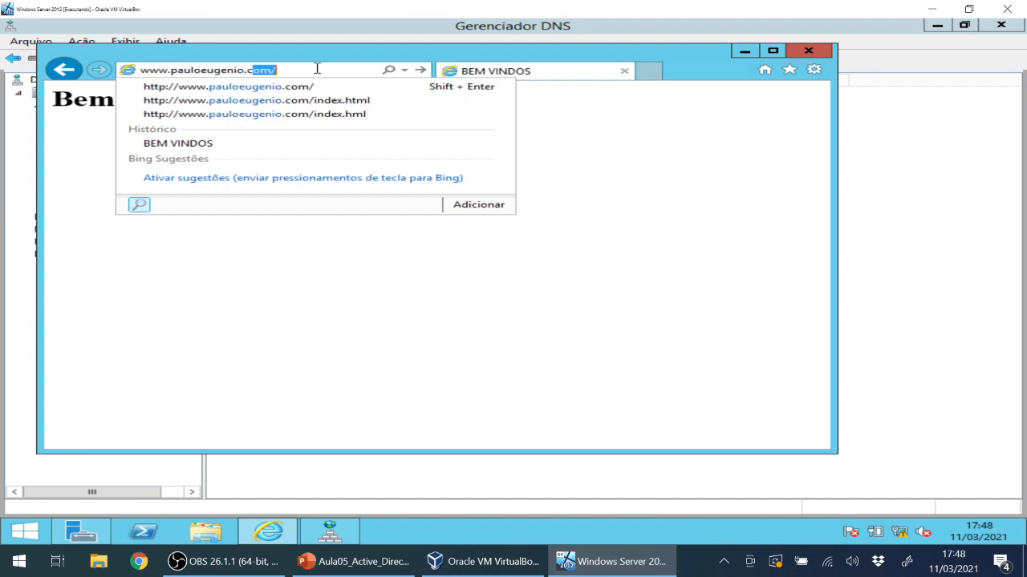
{"action": "type", "text": "om"}
{"action": "key", "text": "Return"}
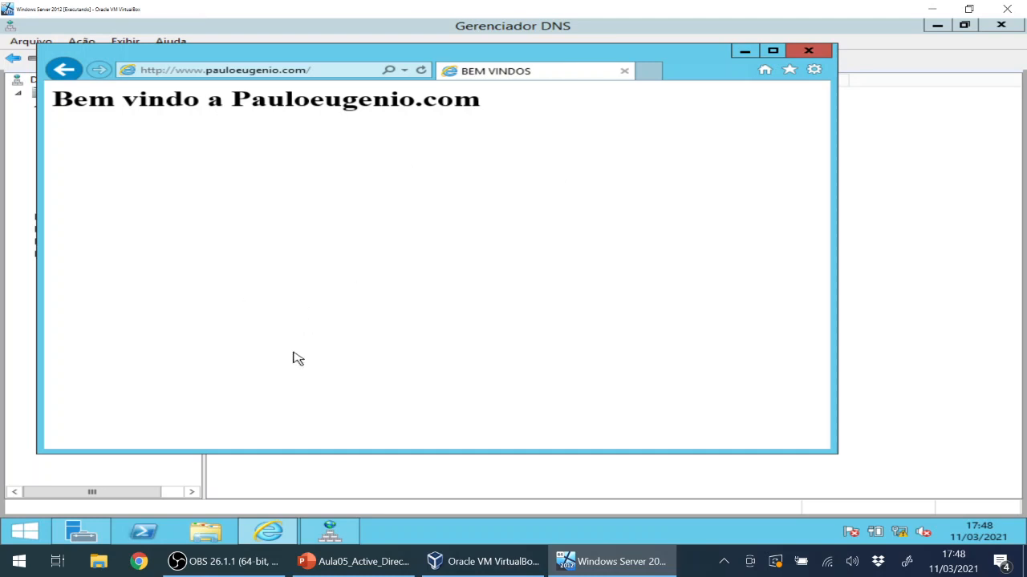
Open C:\pauloeugenio.com and turn on file name extensions in the Exibir options.
{"action": "left_click", "coordinate": [212, 536]}
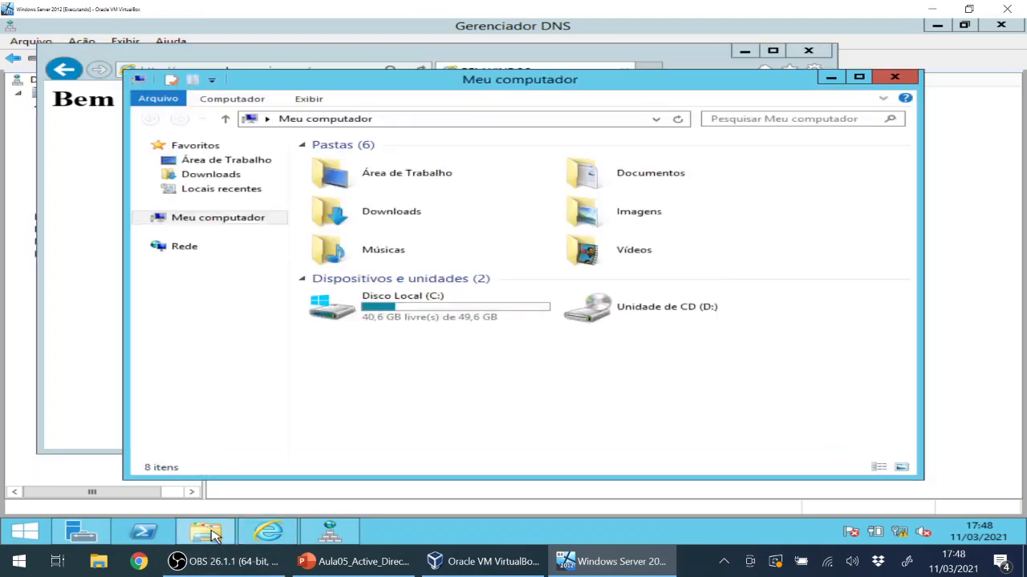
{"action": "double_click", "coordinate": [344, 309]}
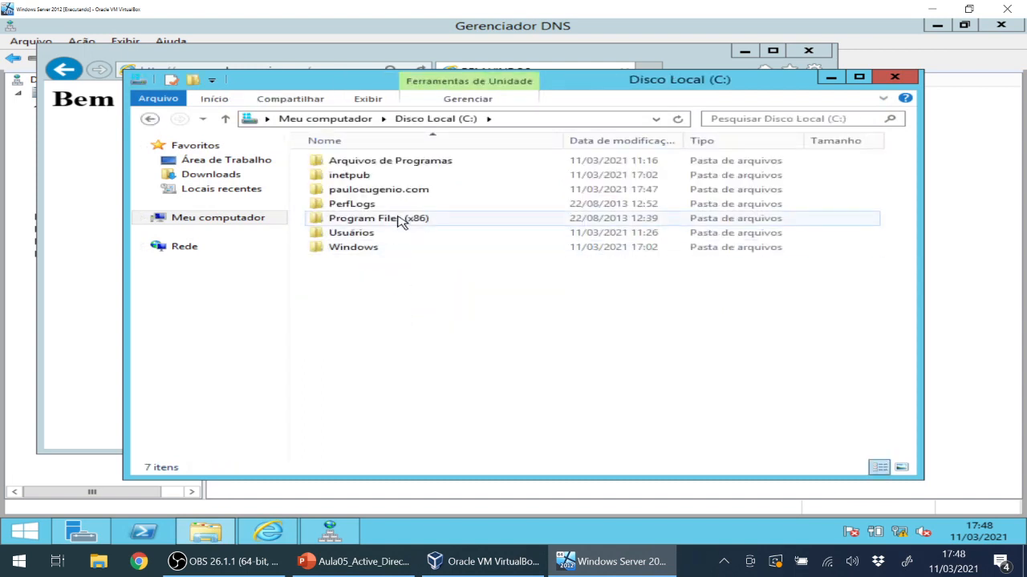
{"action": "double_click", "coordinate": [388, 192]}
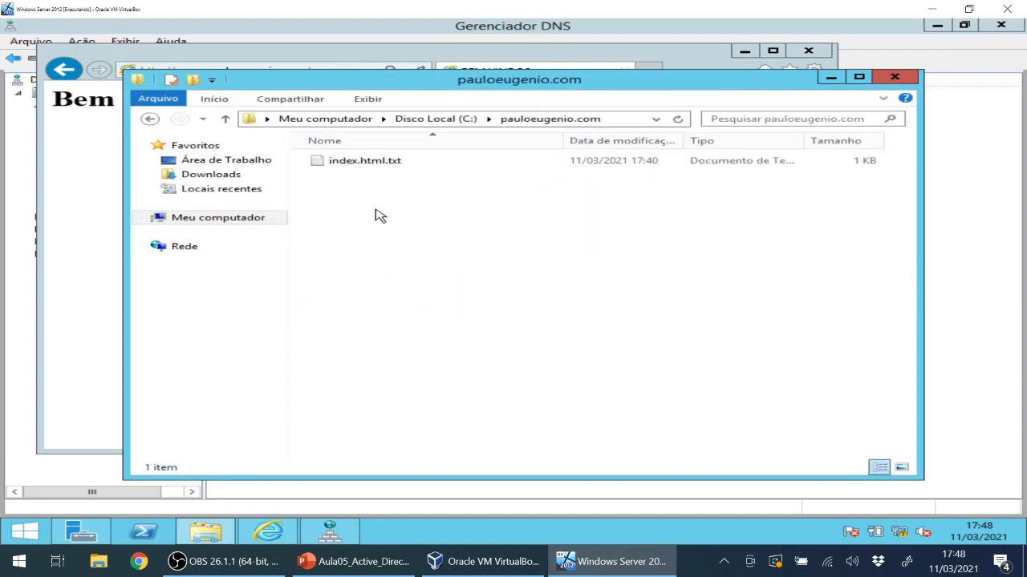
{"action": "left_click", "coordinate": [382, 165]}
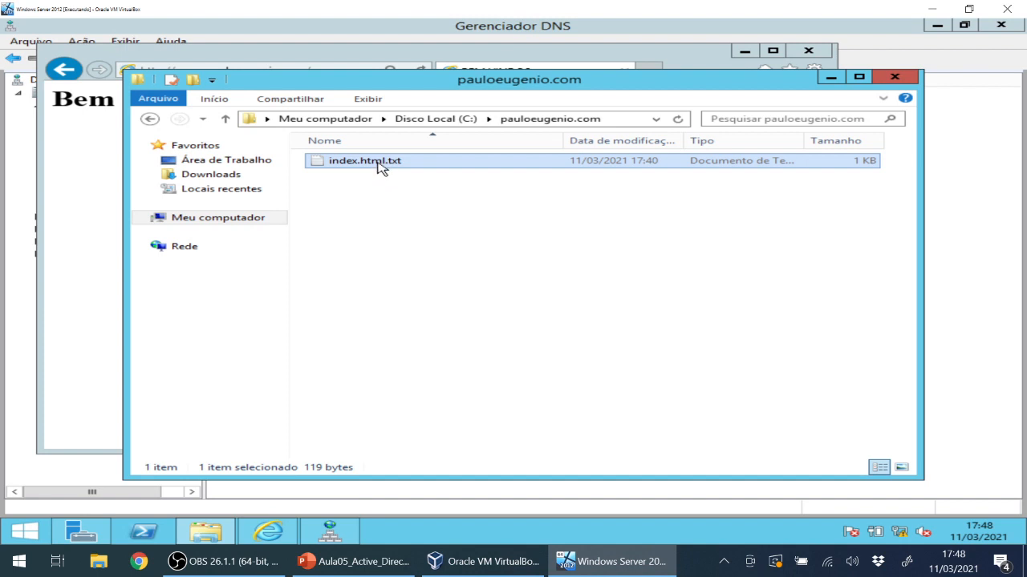
{"action": "left_click", "coordinate": [360, 98]}
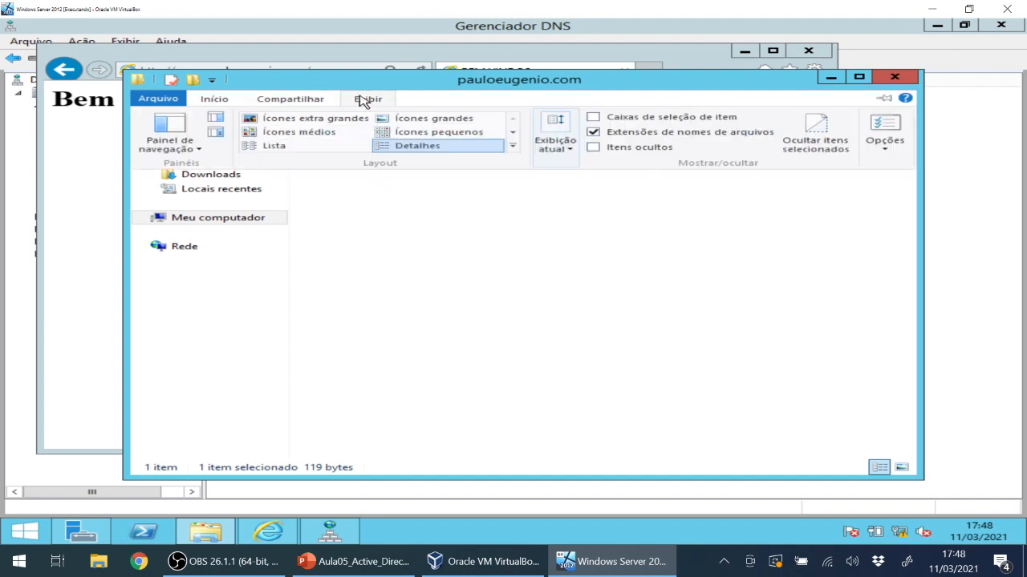
{"action": "left_click", "coordinate": [620, 134]}
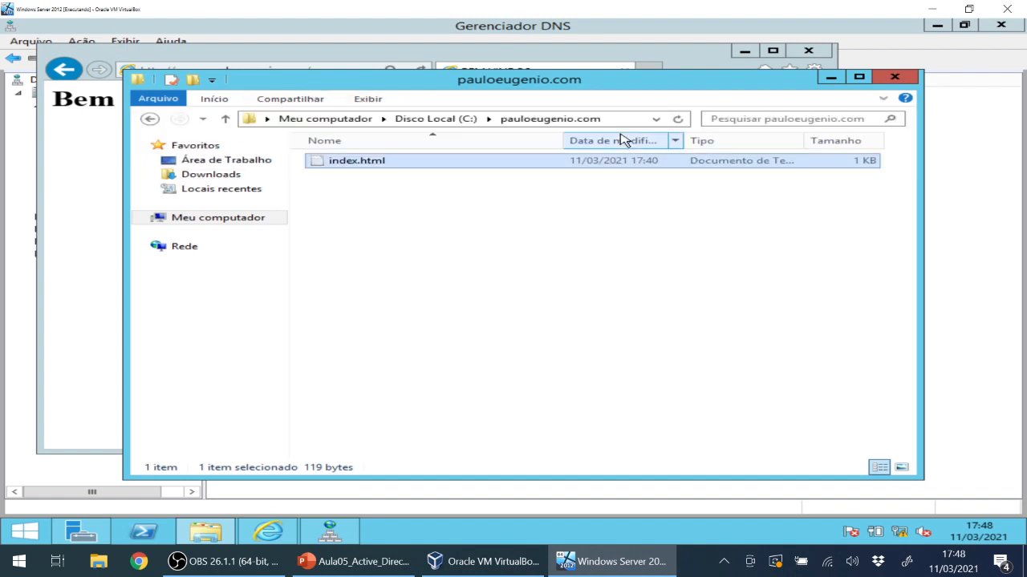
{"action": "left_click", "coordinate": [373, 246]}
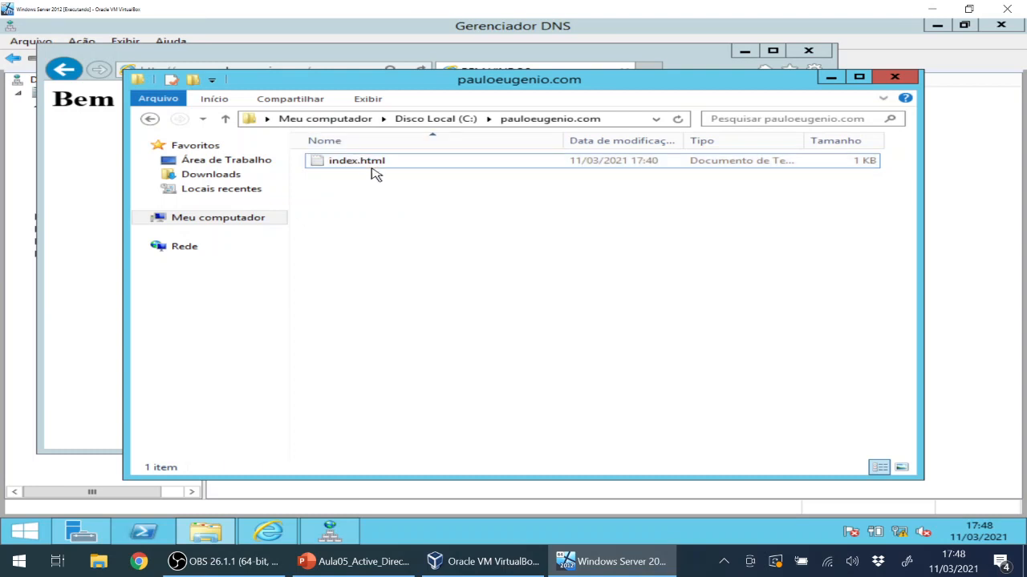
{"action": "left_click", "coordinate": [366, 99]}
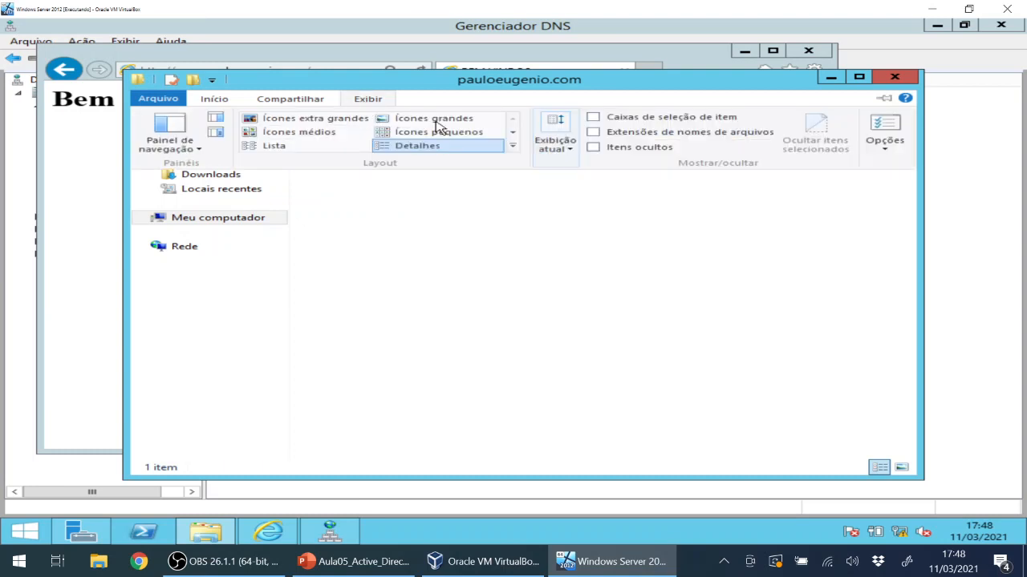
{"action": "left_click", "coordinate": [664, 133]}
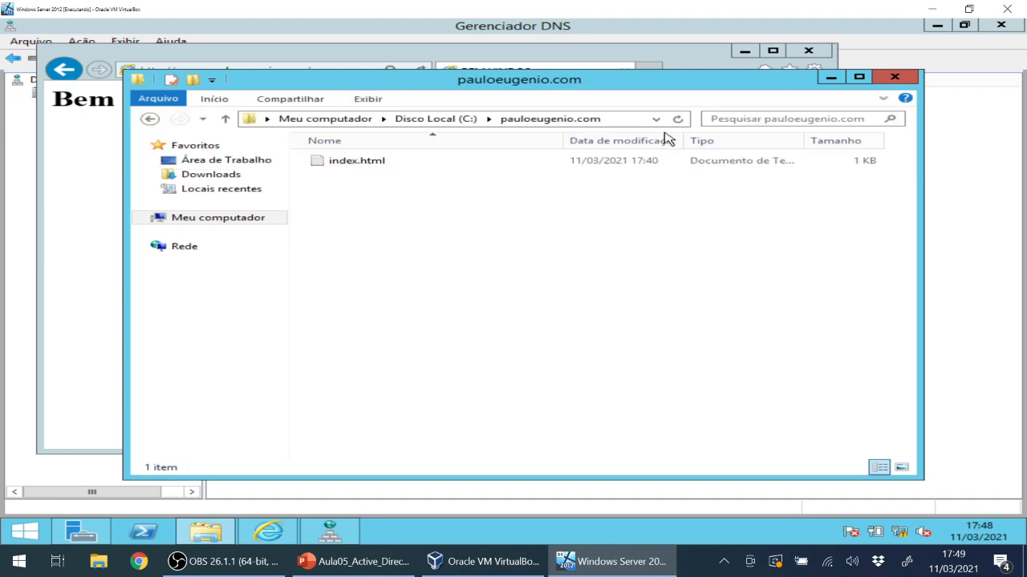
Rename index.html.txt to index.html, accept the extension change, and bring the browser forward.
{"action": "left_click", "coordinate": [402, 164]}
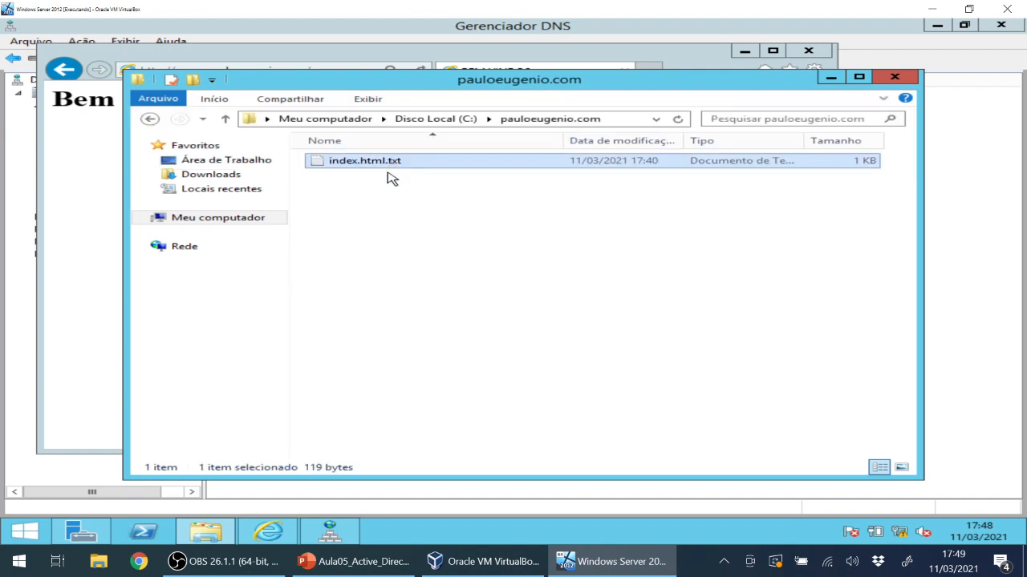
{"action": "right_click", "coordinate": [390, 159]}
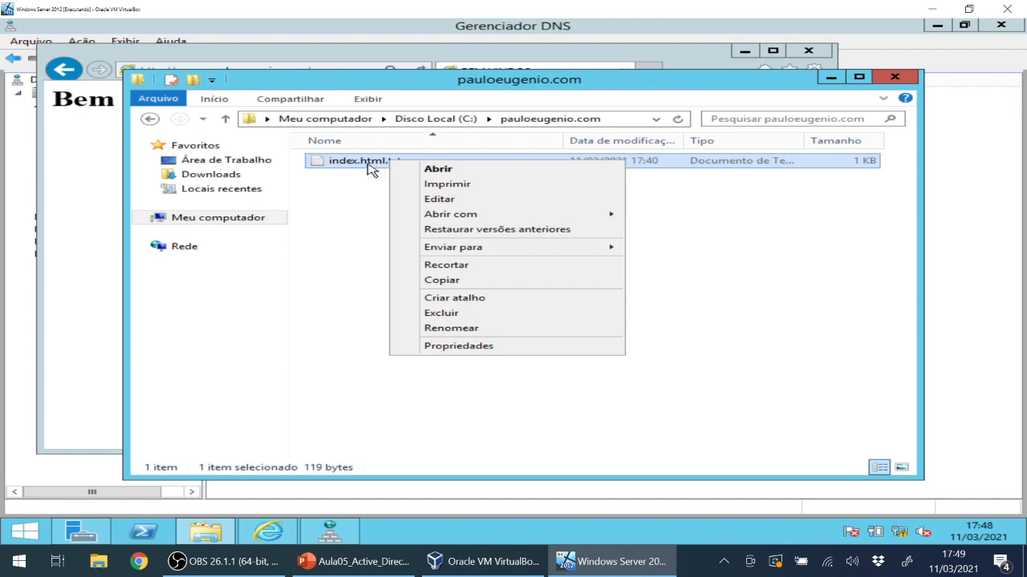
{"action": "left_click", "coordinate": [445, 329]}
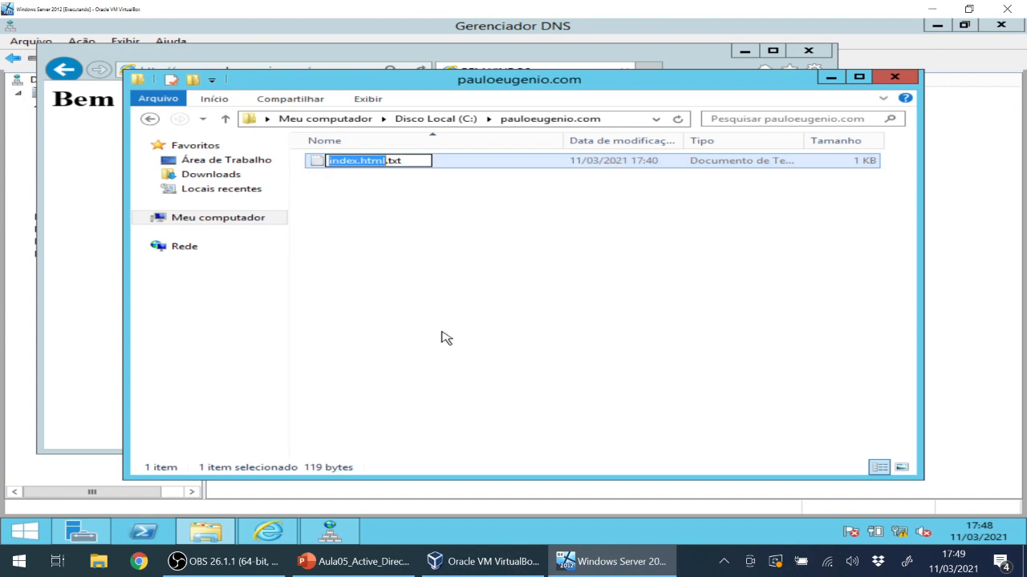
{"action": "left_click", "coordinate": [424, 159]}
{"action": "key", "text": "BackSpace"}
{"action": "key", "text": "BackSpace"}
{"action": "key", "text": "BackSpace"}
{"action": "key", "text": "BackSpace"}
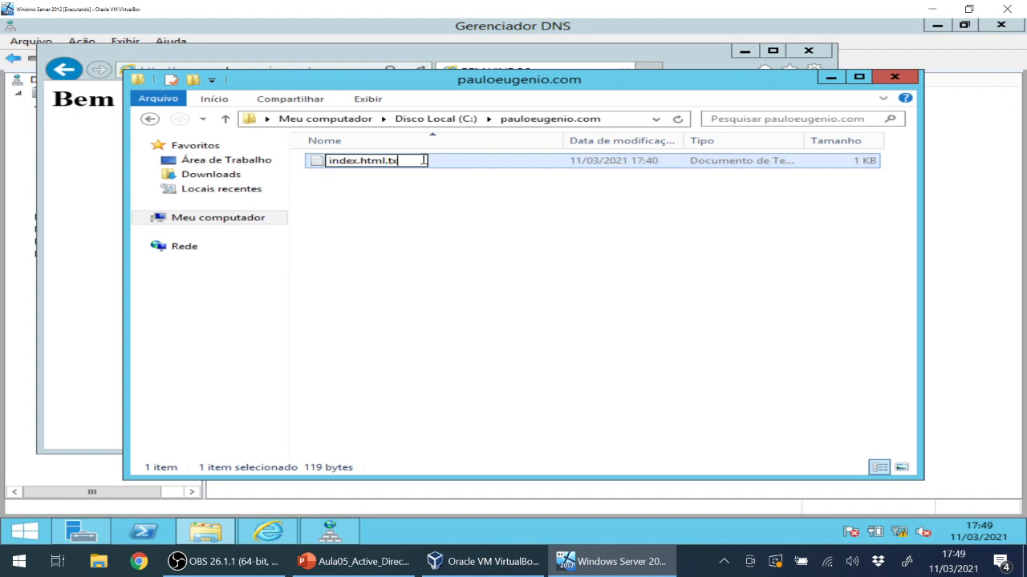
{"action": "key", "text": "Return"}
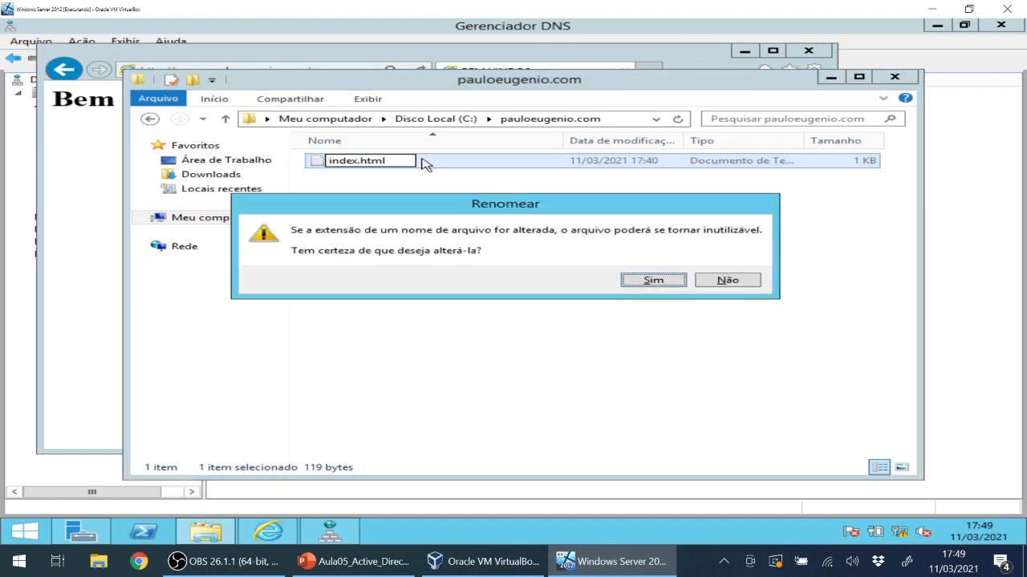
{"action": "left_click", "coordinate": [644, 279]}
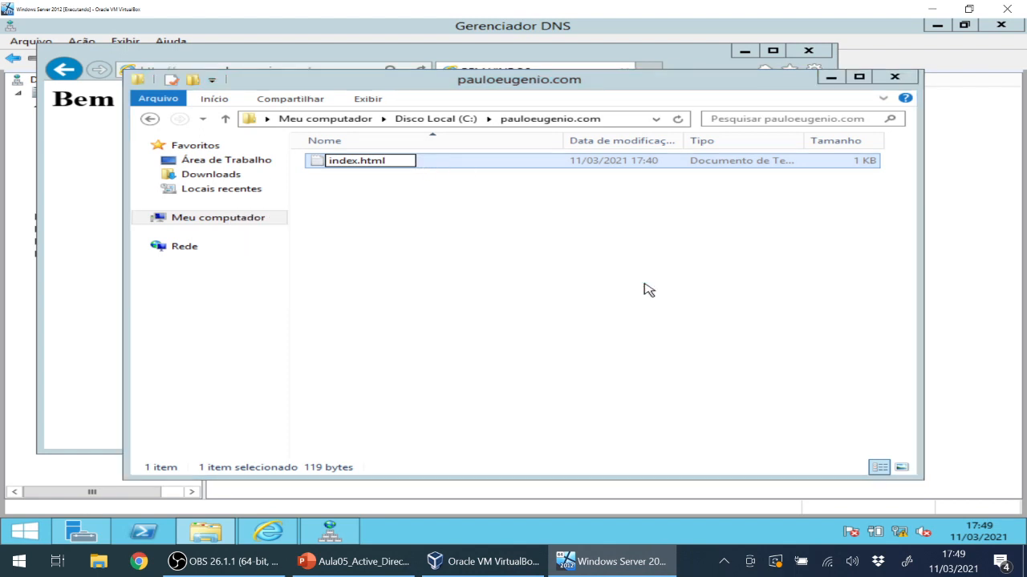
{"action": "left_click", "coordinate": [48, 125]}
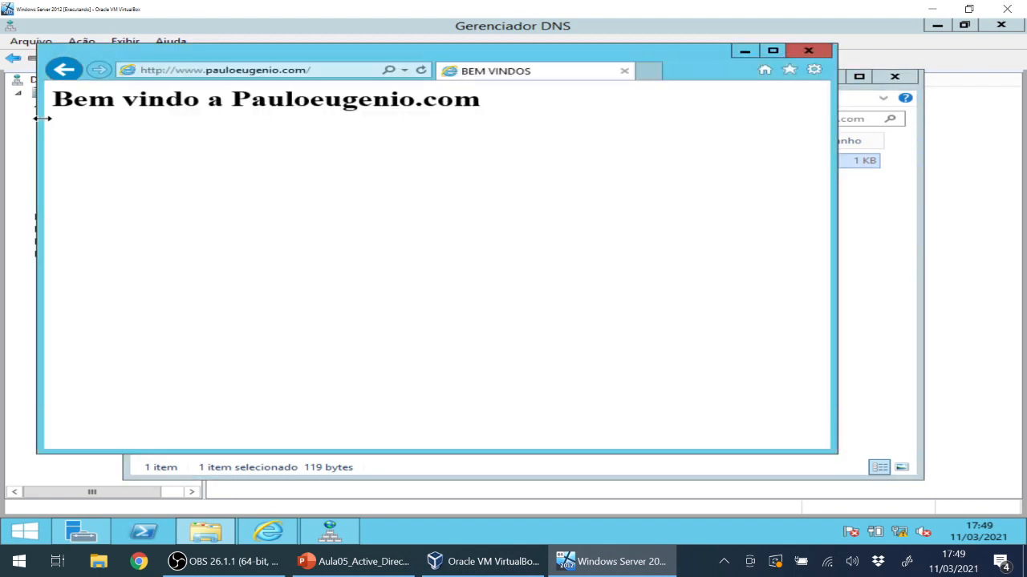
Refresh the welcome page in Internet Explorer and close the browser.
{"action": "left_click", "coordinate": [251, 72]}
{"action": "key", "text": "Return"}
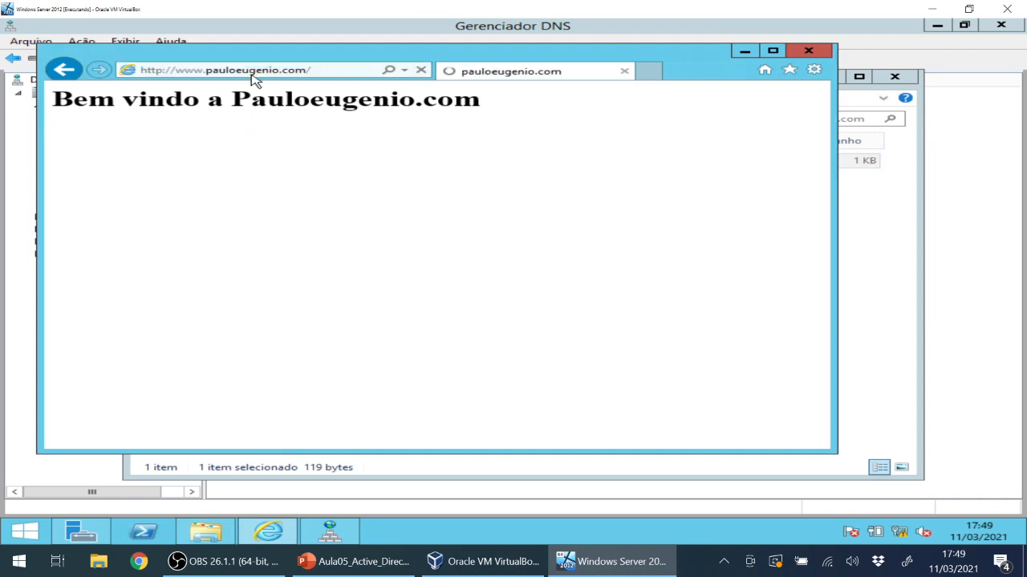
{"action": "left_click", "coordinate": [422, 70]}
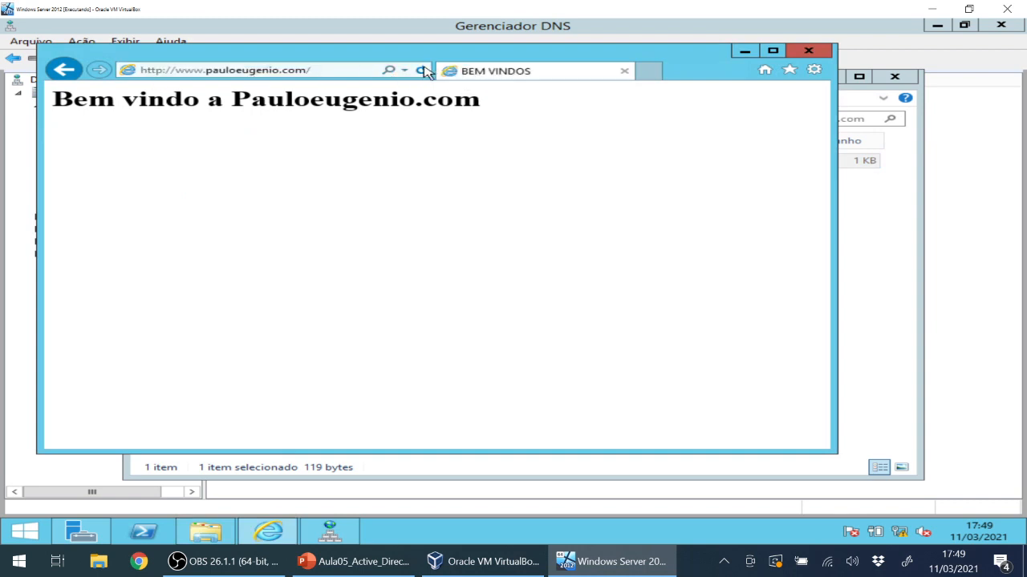
{"action": "left_click", "coordinate": [824, 54]}
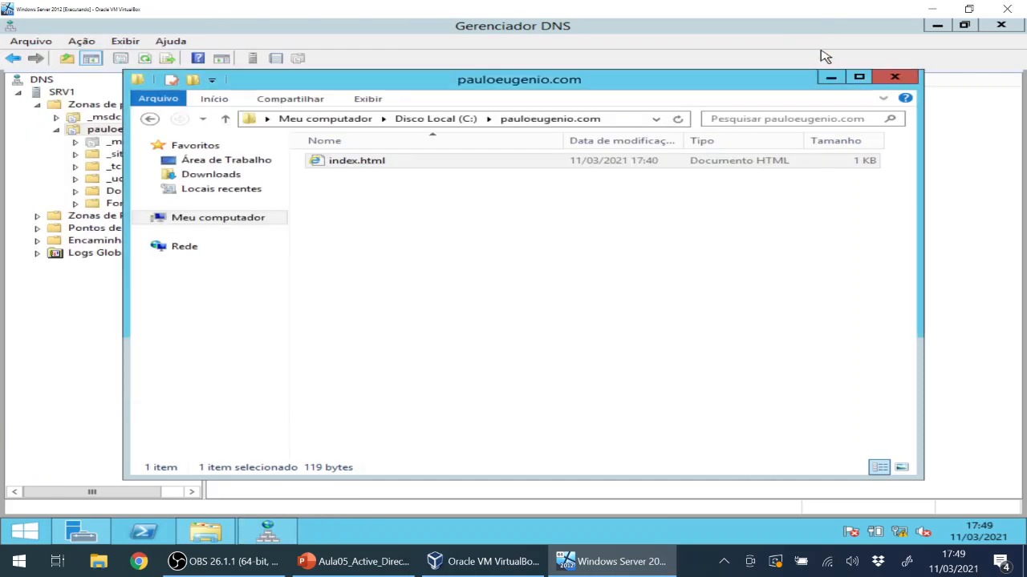
Close the pauloeugenio.com folder window and inspect the srv1 and www zone records.
{"action": "left_click", "coordinate": [534, 303]}
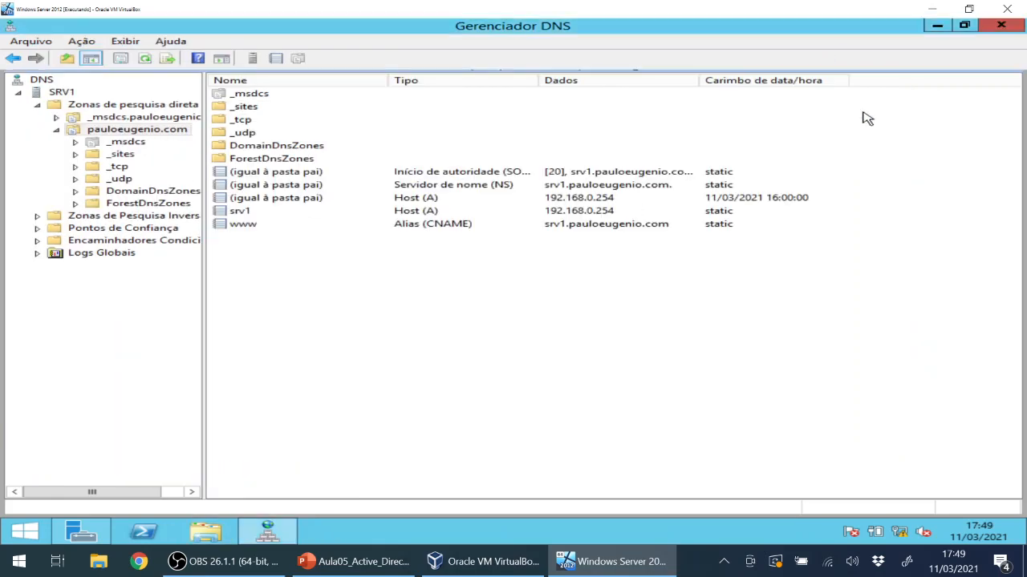
{"action": "left_click", "coordinate": [892, 77]}
{"action": "left_click", "coordinate": [243, 215]}
{"action": "left_click", "coordinate": [245, 228]}
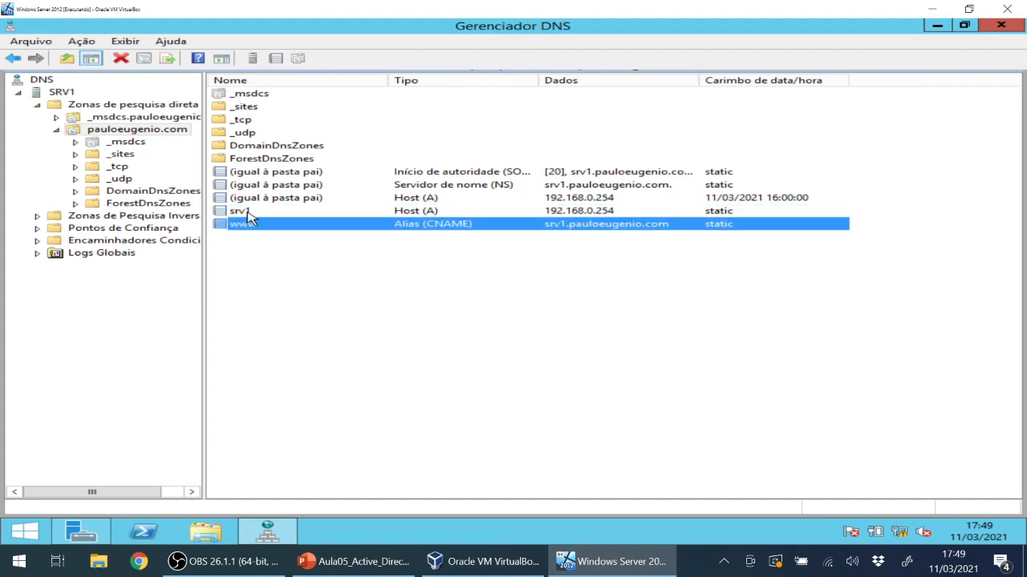
{"action": "left_click", "coordinate": [247, 214]}
Fill in a new host record SRV1 at 192.168.0.254 in pauloeugenio.com and try adding it.
{"action": "right_click", "coordinate": [242, 246]}
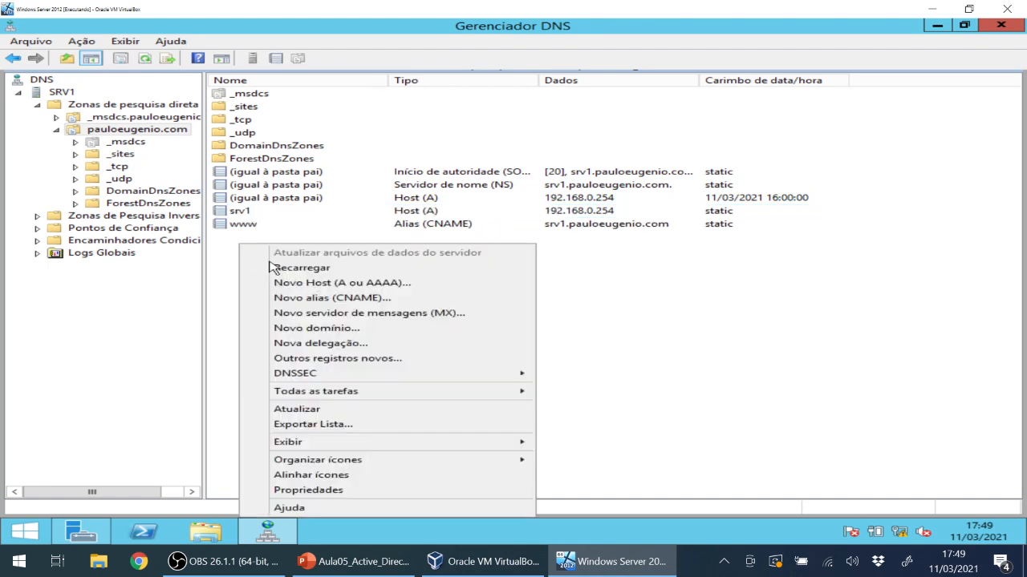
{"action": "left_click", "coordinate": [366, 285]}
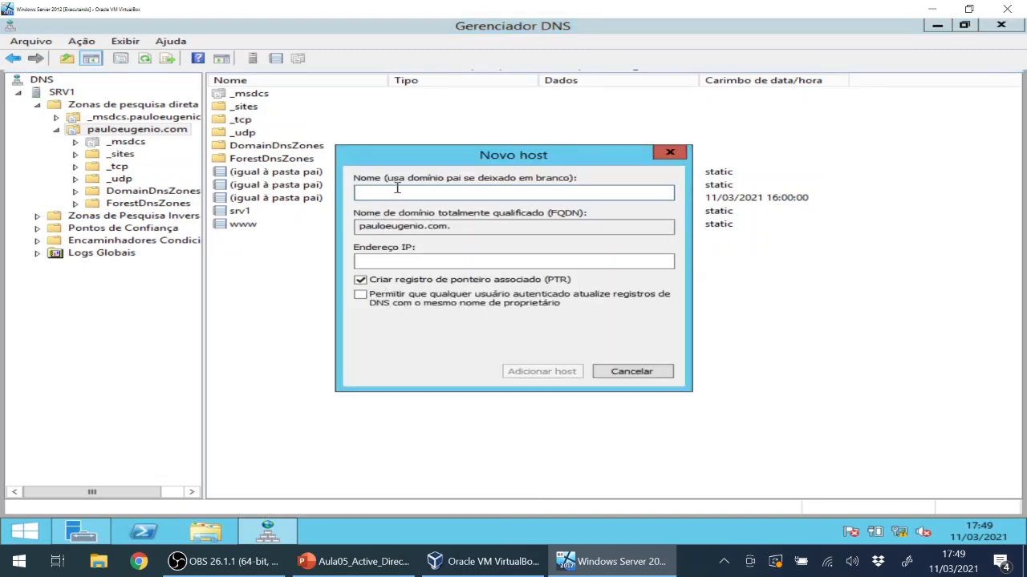
{"action": "type", "text": "SR"}
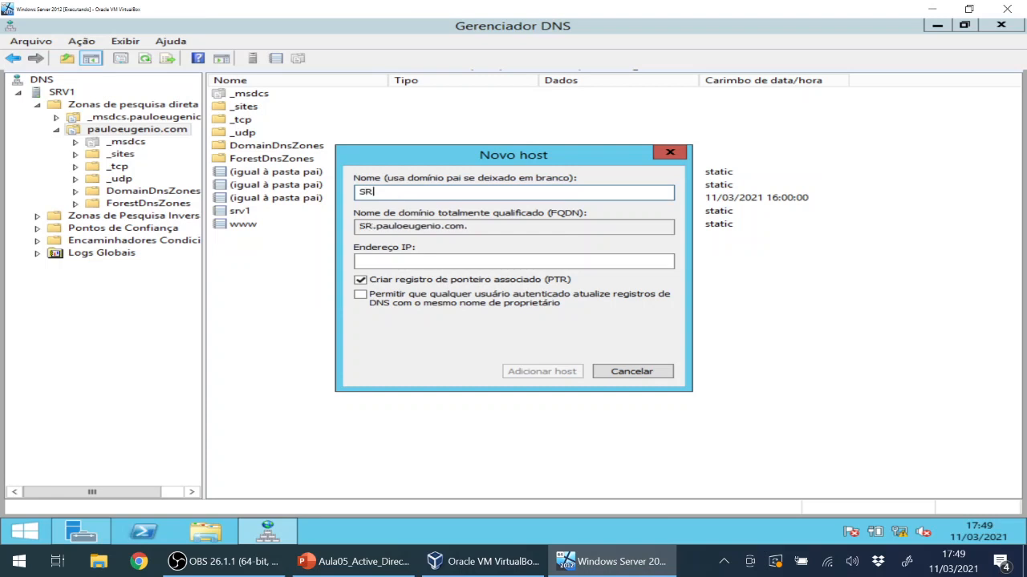
{"action": "type", "text": "V1"}
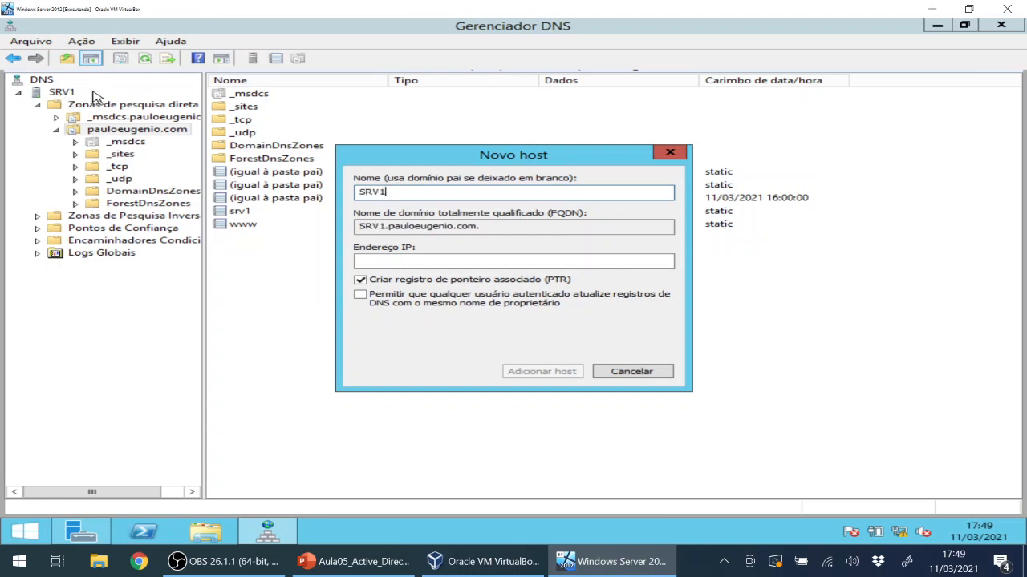
{"action": "left_click", "coordinate": [368, 261]}
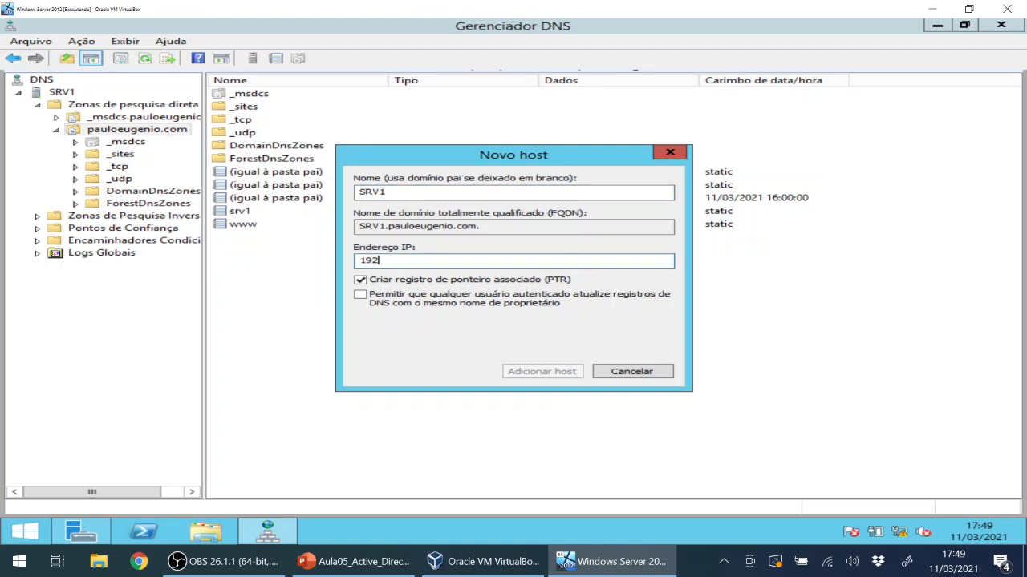
{"action": "type", "text": "192.168.0."}
{"action": "type", "text": "254"}
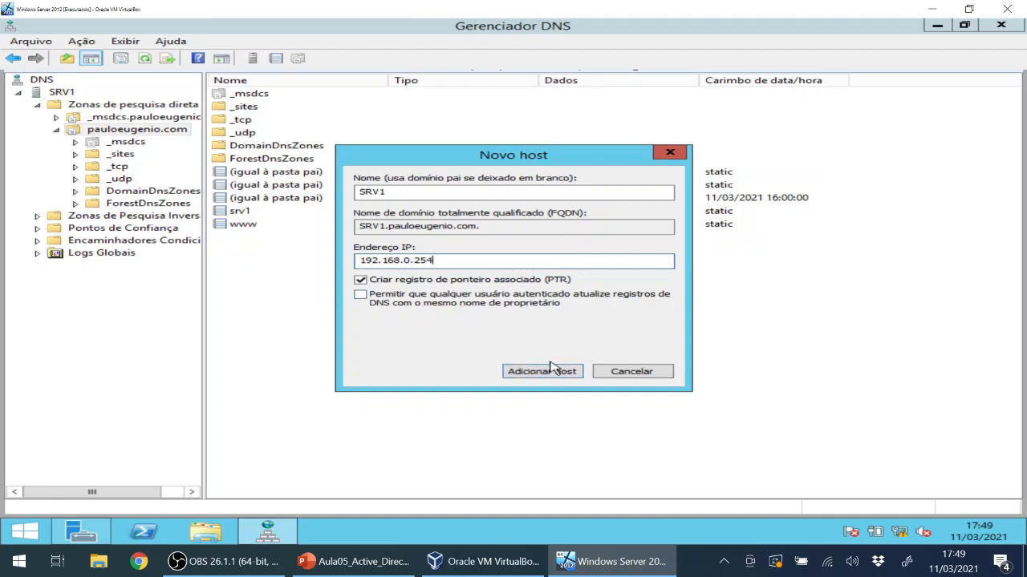
{"action": "left_click", "coordinate": [617, 374]}
{"action": "right_click", "coordinate": [405, 329]}
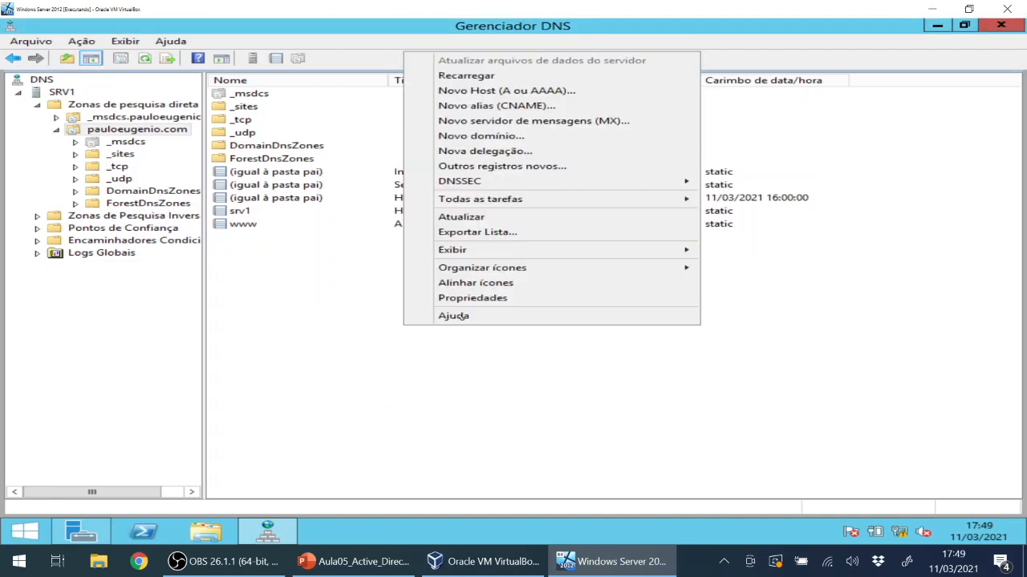
{"action": "left_click", "coordinate": [542, 108]}
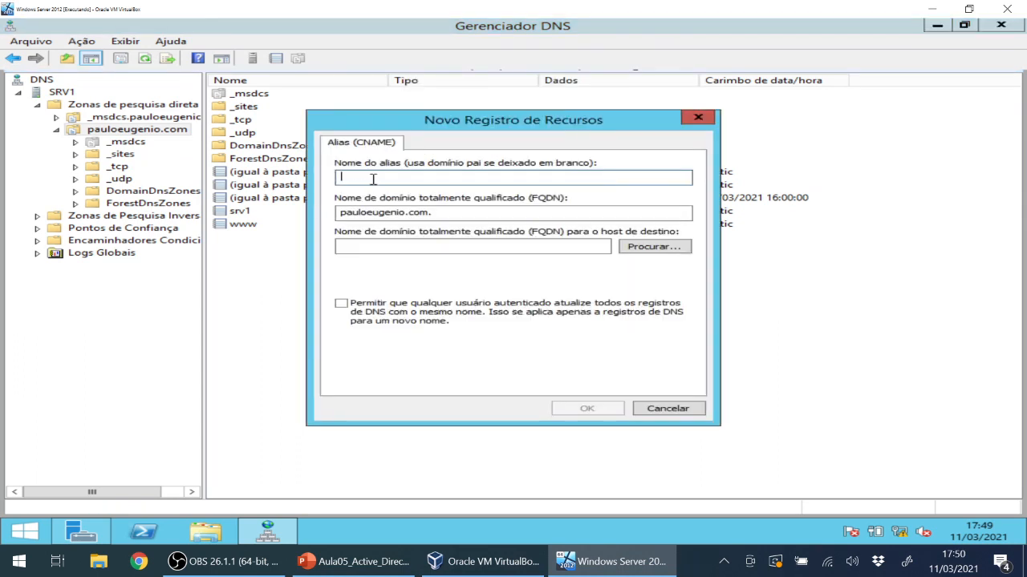
{"action": "type", "text": "2"}
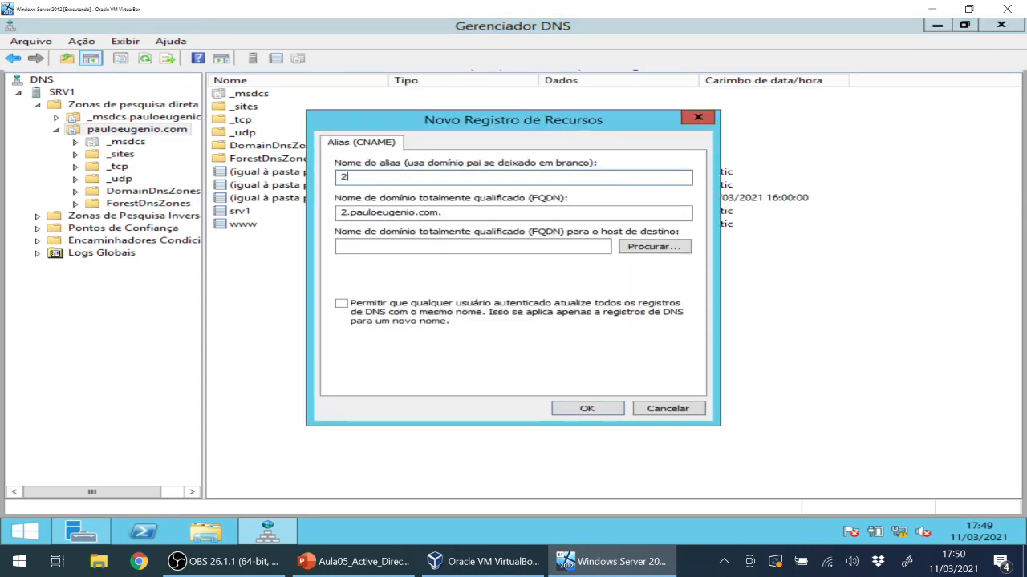
{"action": "key", "text": "BackSpace"}
{"action": "type", "text": "www"}
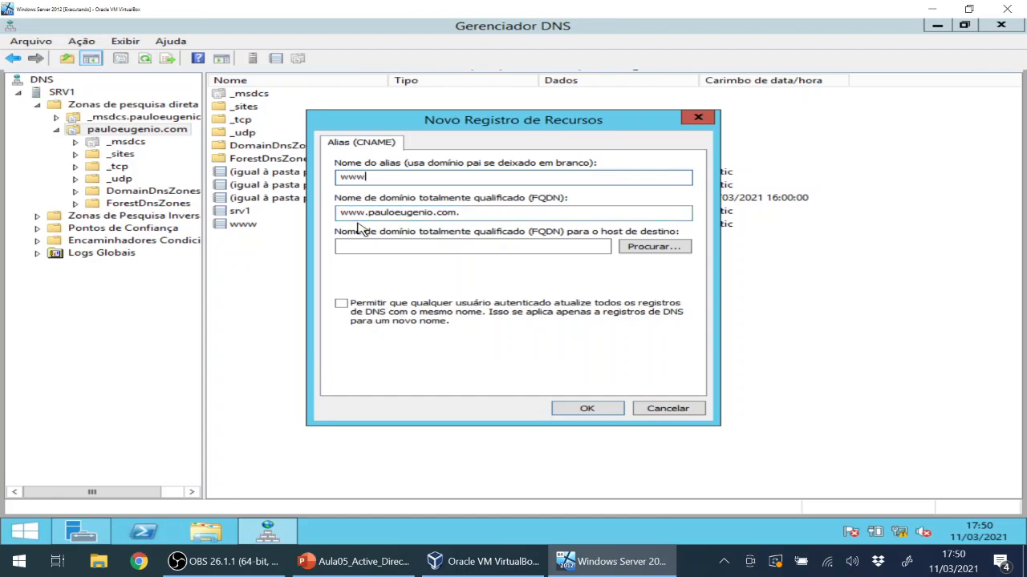
{"action": "left_click_drag", "start_coordinate": [343, 215], "coordinate": [468, 214]}
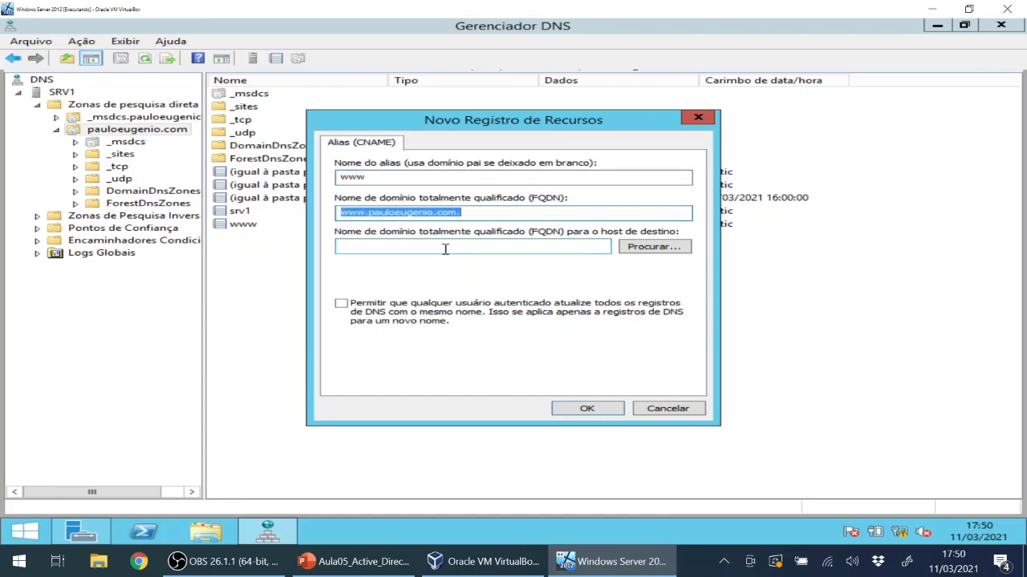
{"action": "left_click", "coordinate": [651, 247]}
{"action": "left_click", "coordinate": [374, 227]}
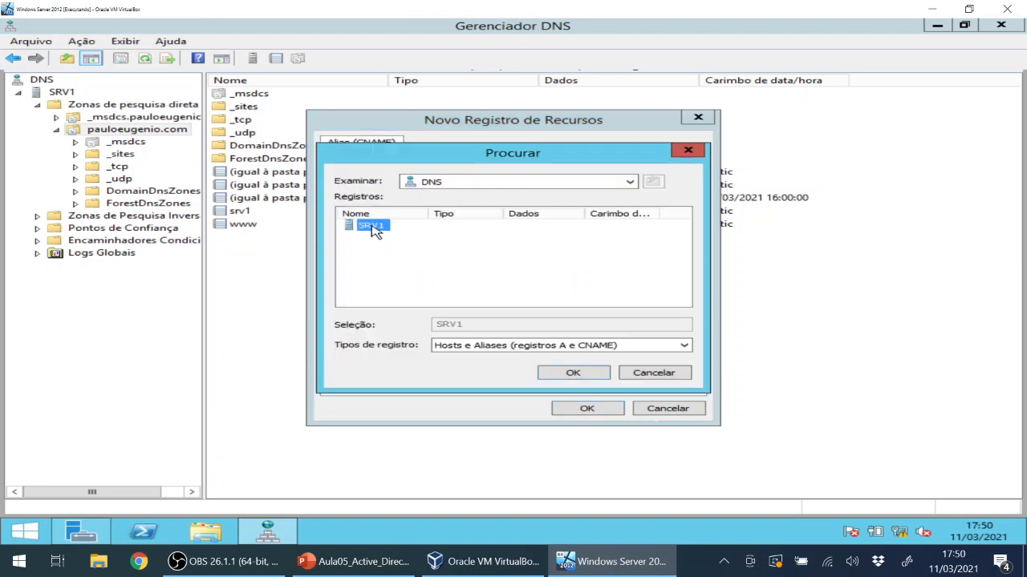
{"action": "double_click", "coordinate": [374, 227]}
{"action": "double_click", "coordinate": [376, 228]}
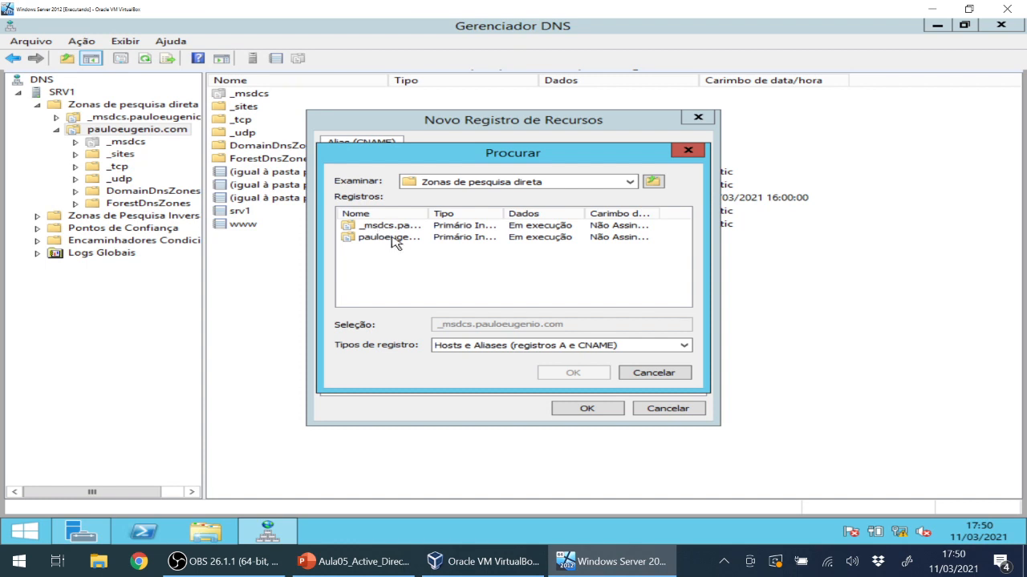
{"action": "double_click", "coordinate": [384, 239]}
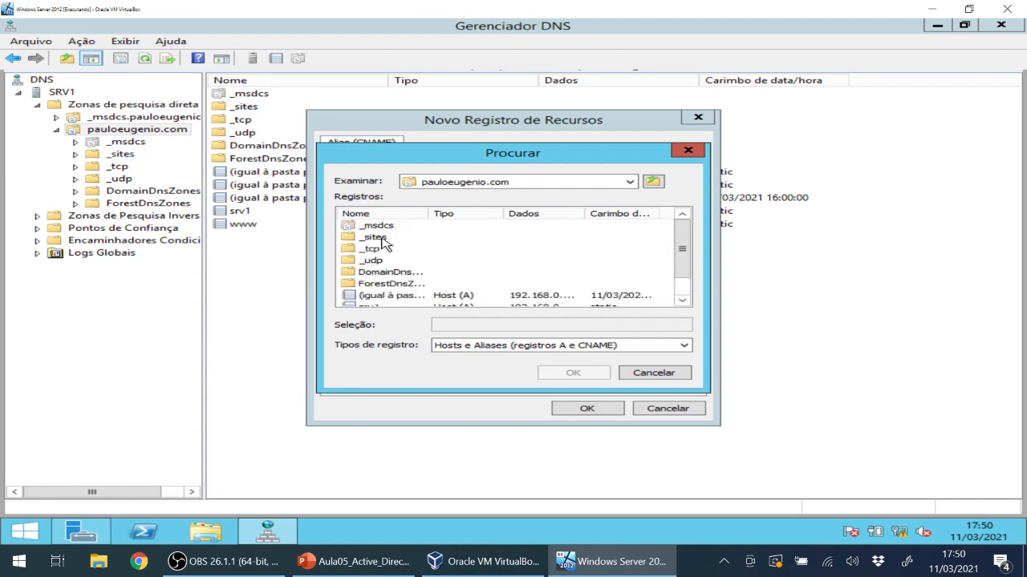
{"action": "left_click_drag", "start_coordinate": [683, 239], "coordinate": [683, 278]}
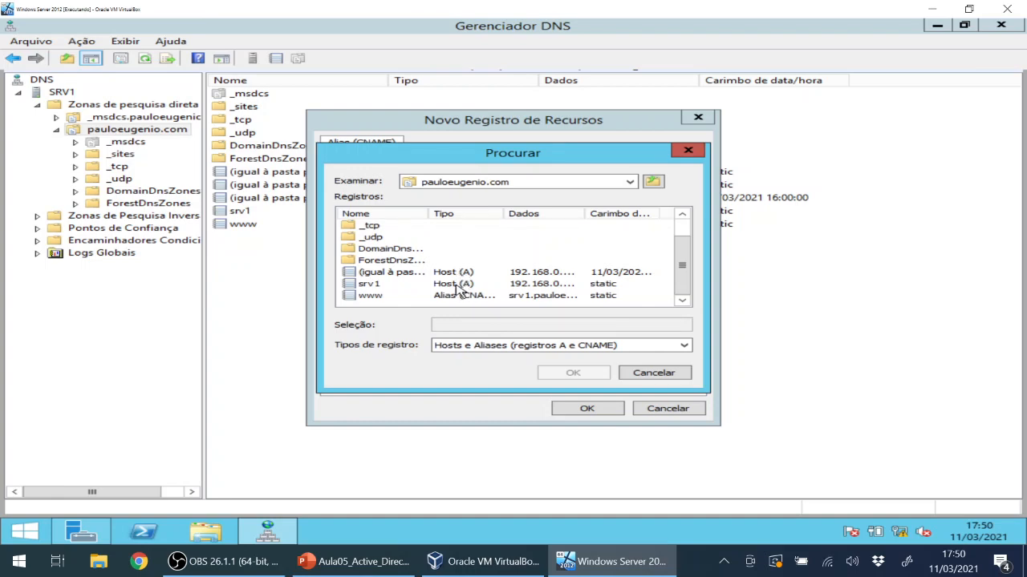
{"action": "left_click", "coordinate": [371, 285]}
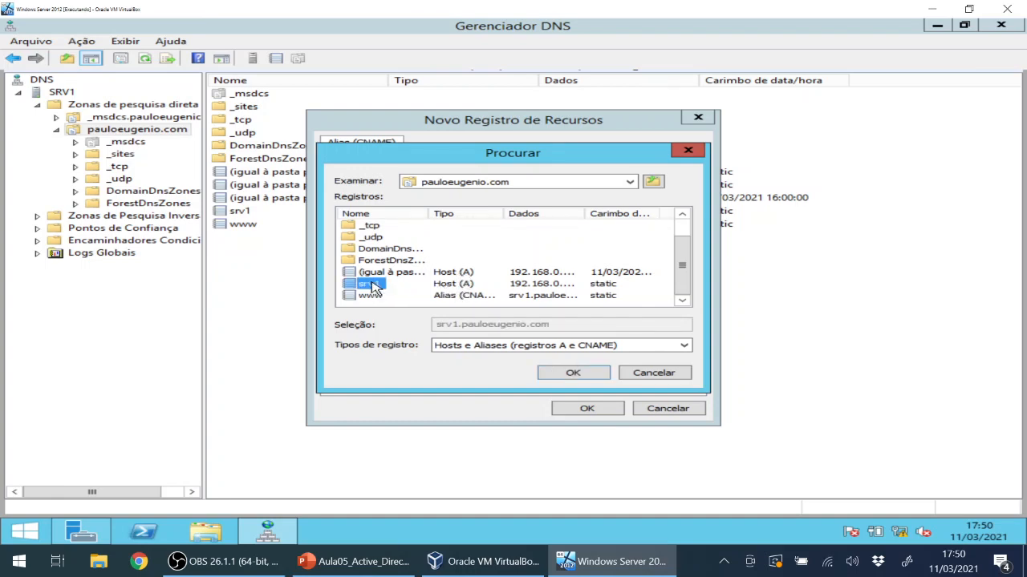
{"action": "left_click", "coordinate": [636, 376]}
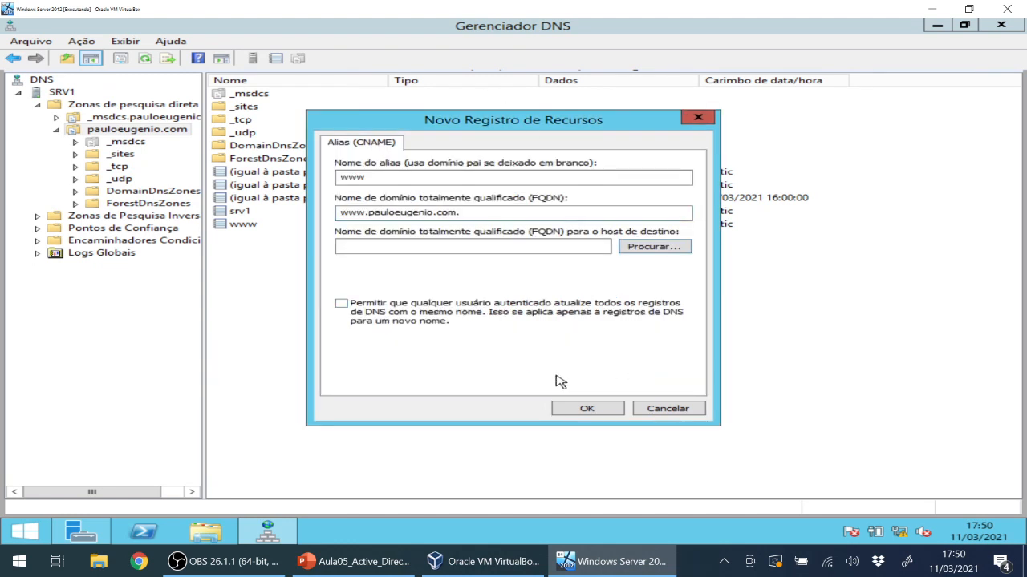
{"action": "left_click", "coordinate": [688, 410]}
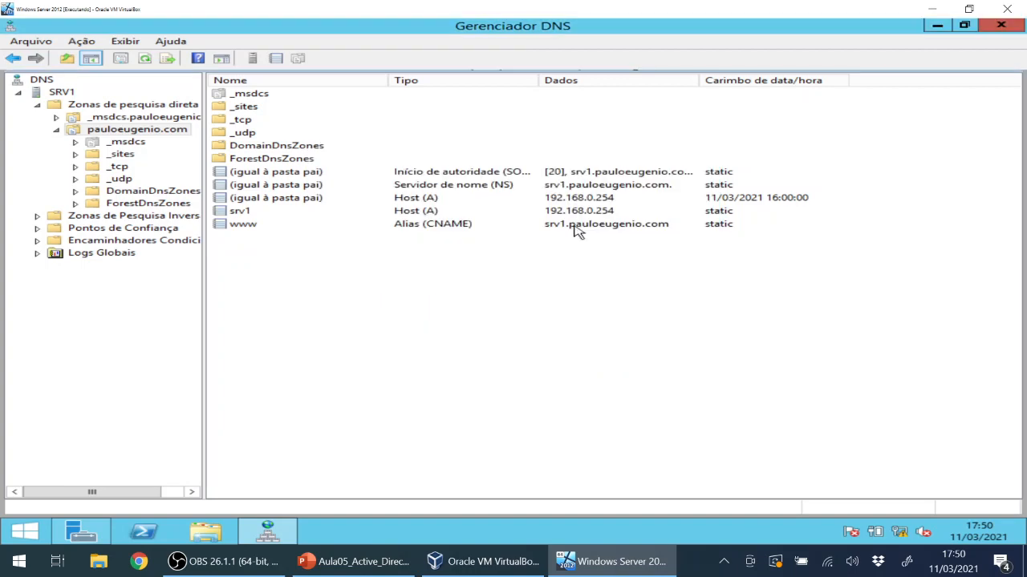
{"action": "left_click", "coordinate": [412, 213]}
{"action": "left_click", "coordinate": [412, 227]}
{"action": "left_click", "coordinate": [329, 264]}
Restart SRV1's DNS service via Todas as tarefas > Reiniciar, then close DNS Manager.
{"action": "right_click", "coordinate": [61, 93]}
{"action": "mouse_move", "coordinate": [295, 227]}
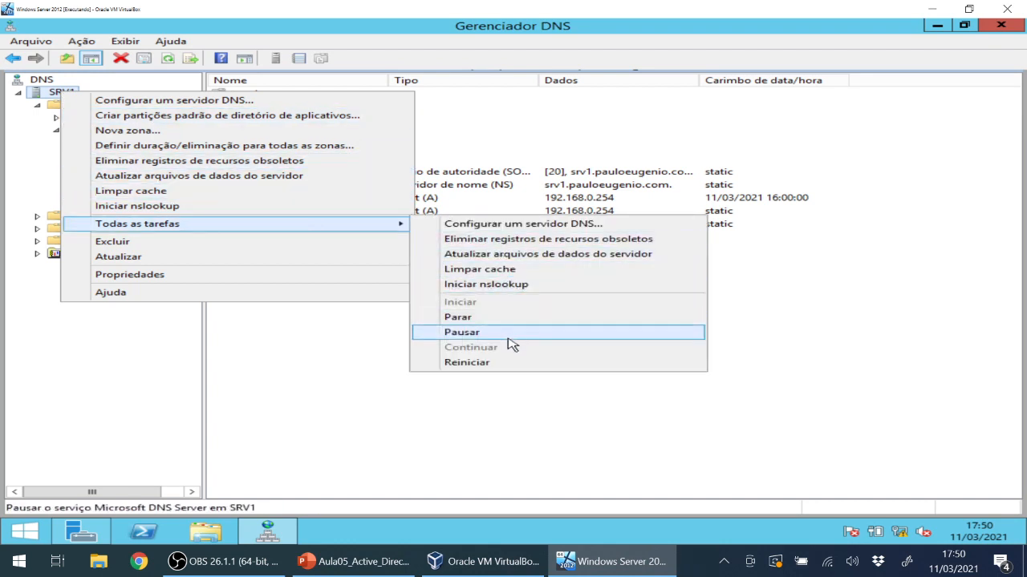
{"action": "left_click", "coordinate": [467, 363]}
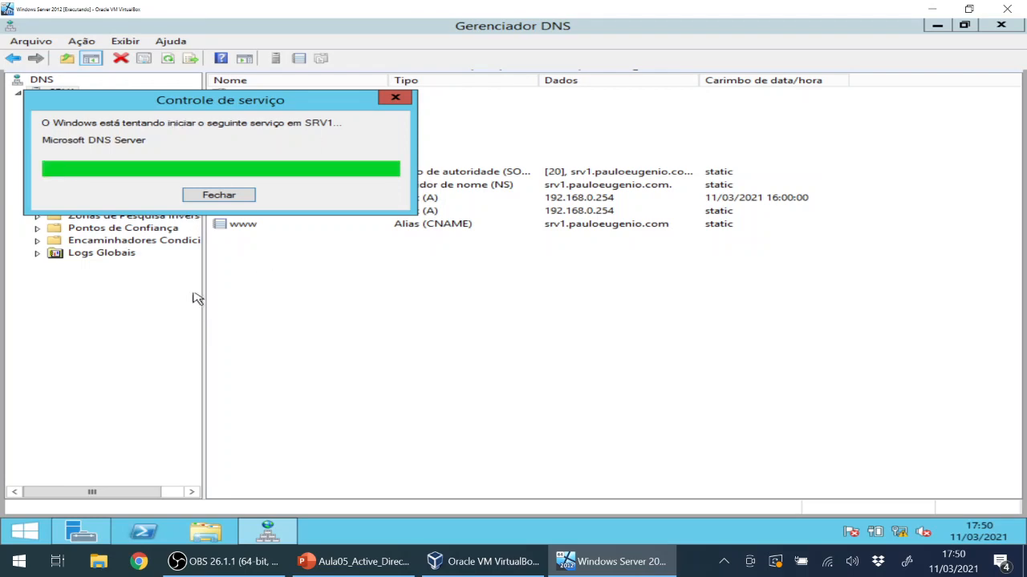
{"action": "left_click", "coordinate": [1001, 28]}
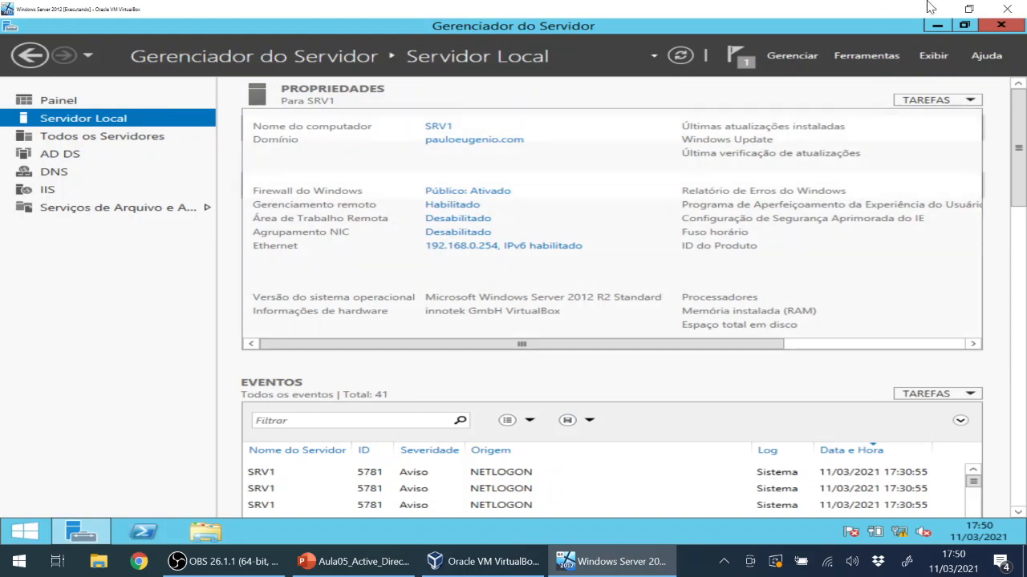
{"action": "left_click", "coordinate": [1004, 27]}
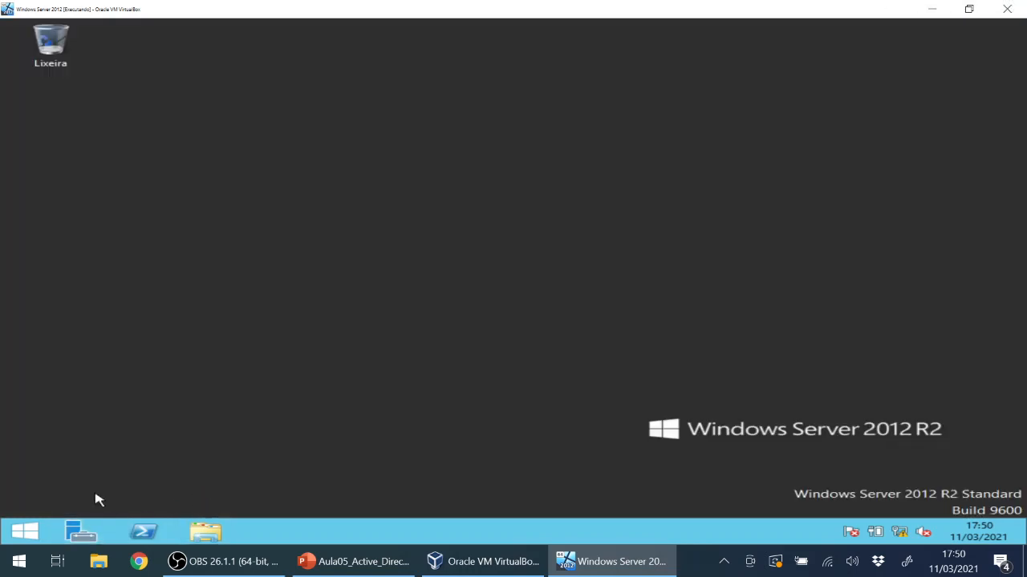
{"action": "left_click", "coordinate": [12, 521]}
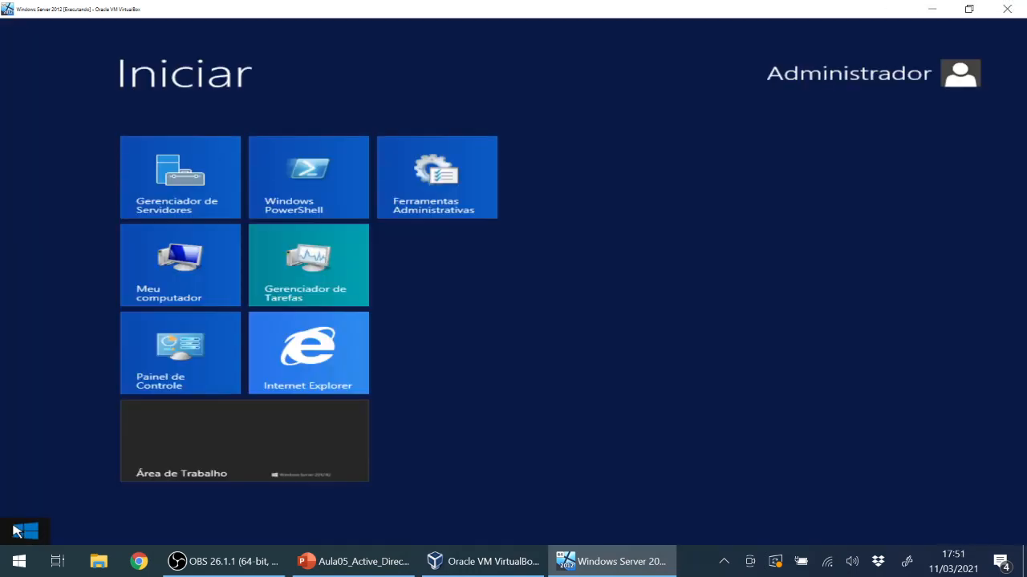
{"action": "left_click", "coordinate": [317, 363]}
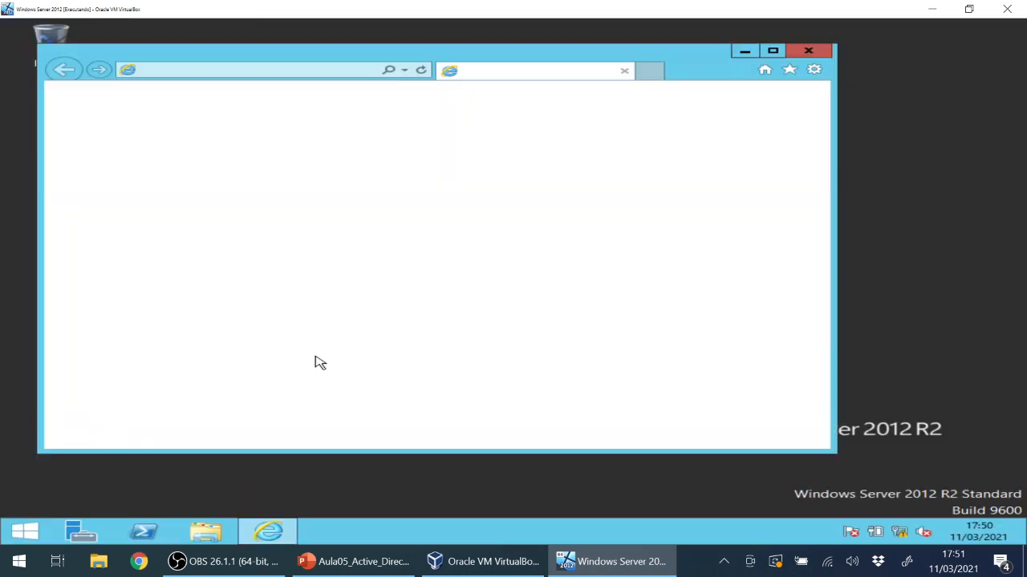
{"action": "left_click", "coordinate": [275, 70]}
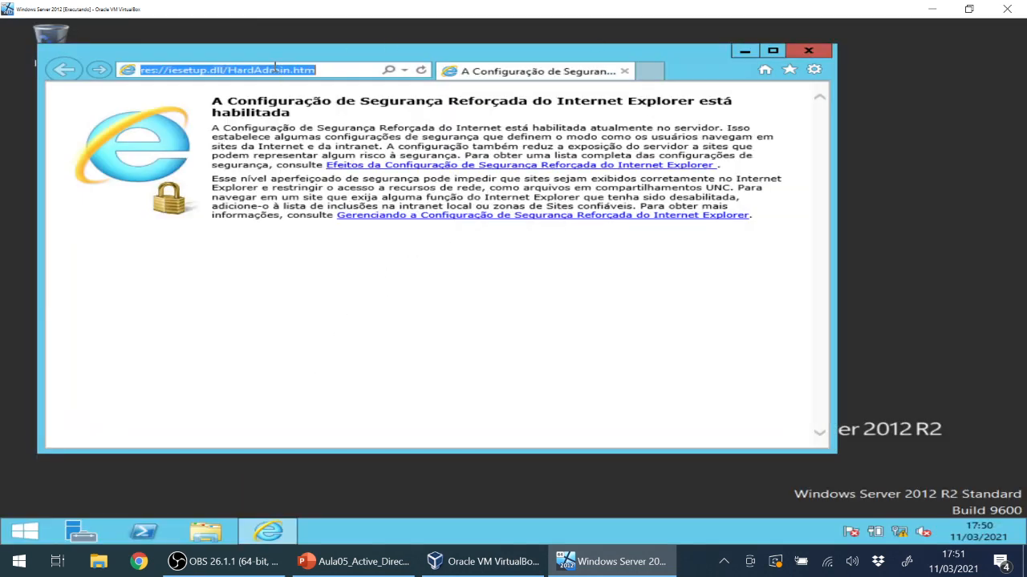
{"action": "type", "text": "ww"}
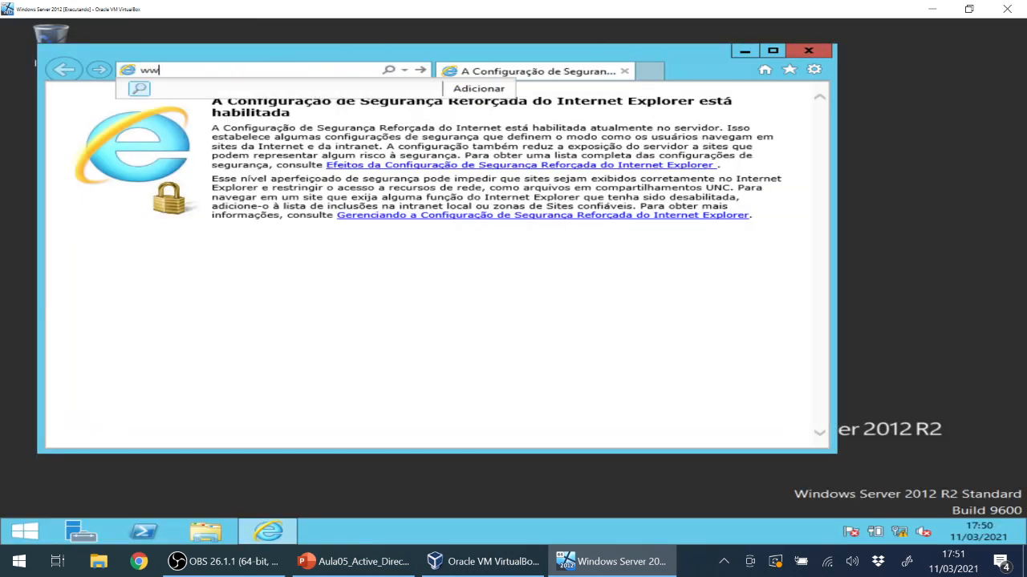
{"action": "type", "text": "w.pauloe"}
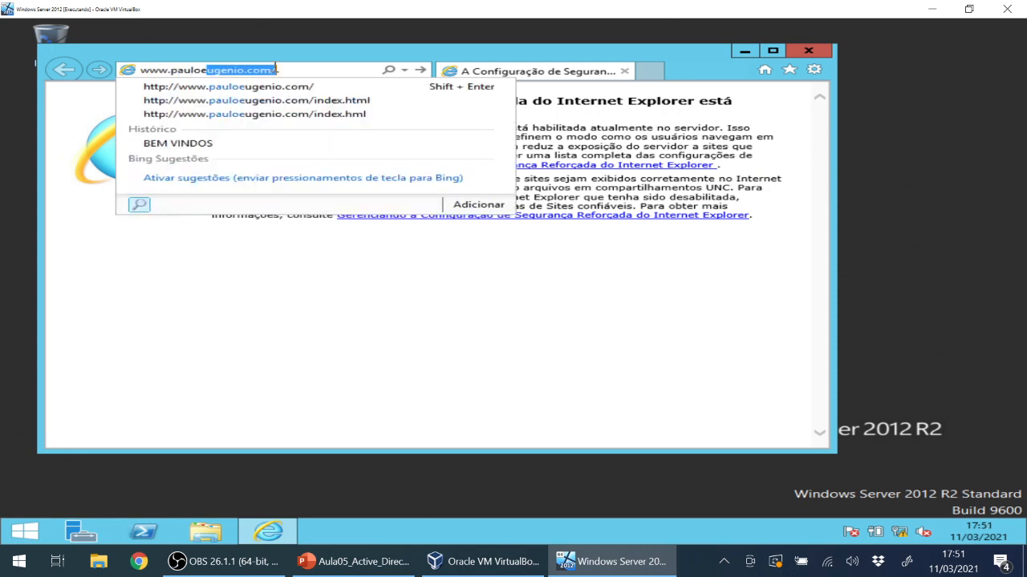
{"action": "type", "text": "ugenio.c"}
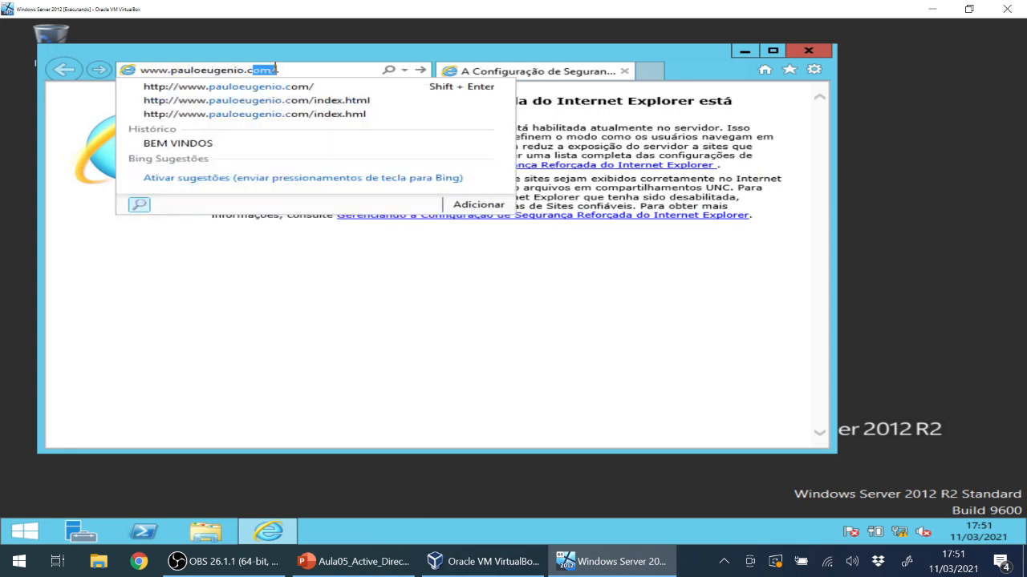
{"action": "type", "text": "om"}
{"action": "key", "text": "Return"}
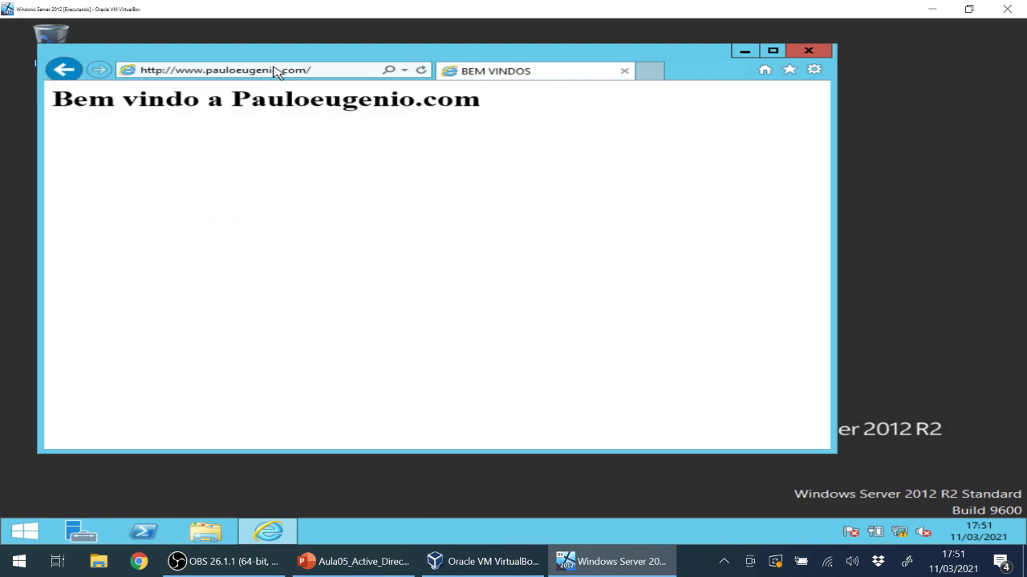
Load localhost to confirm the IIS default page, then close Internet Explorer.
{"action": "left_click", "coordinate": [254, 70]}
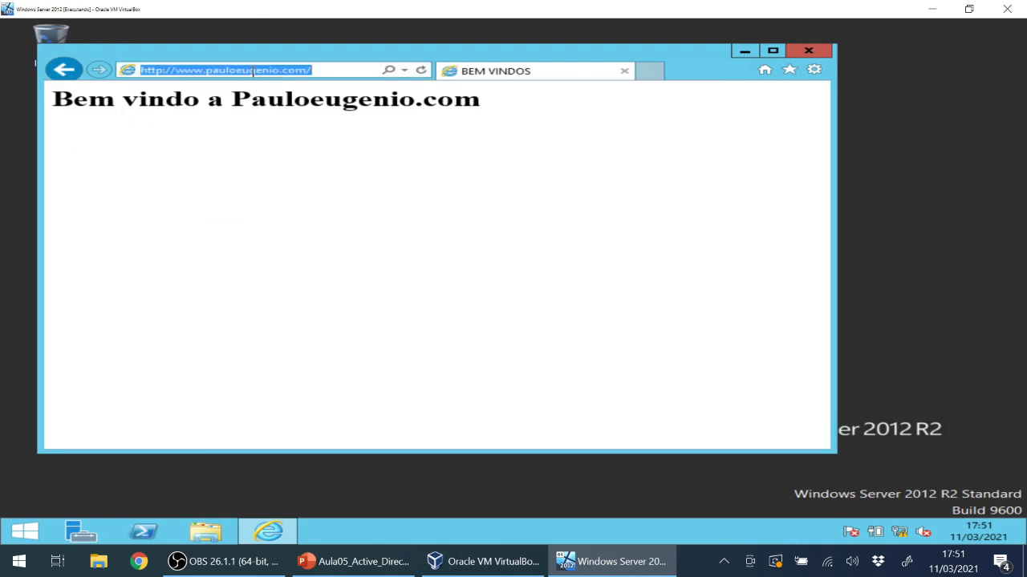
{"action": "type", "text": "local"}
{"action": "key", "text": "Return"}
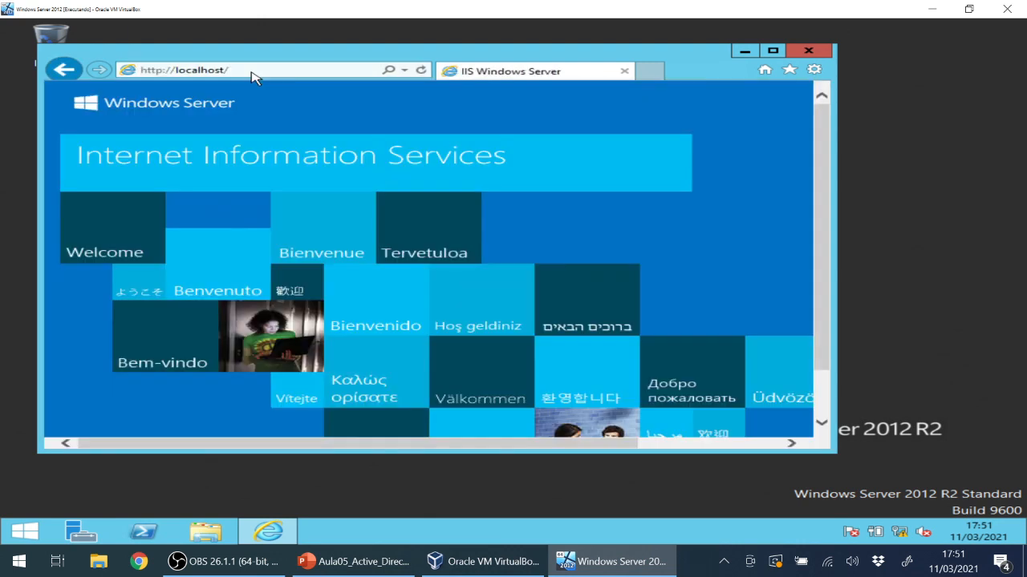
{"action": "left_click", "coordinate": [252, 71]}
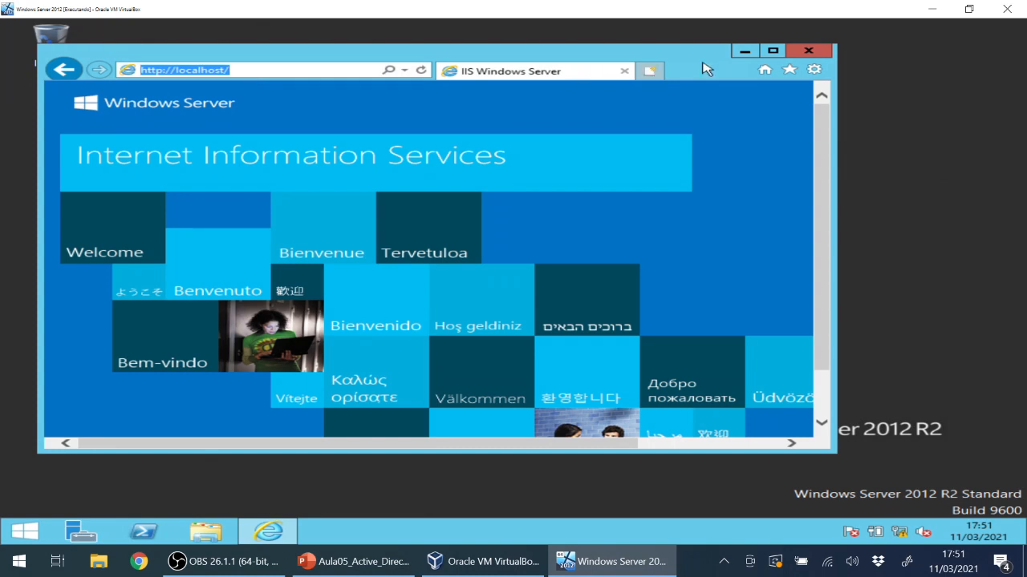
{"action": "left_click", "coordinate": [809, 52]}
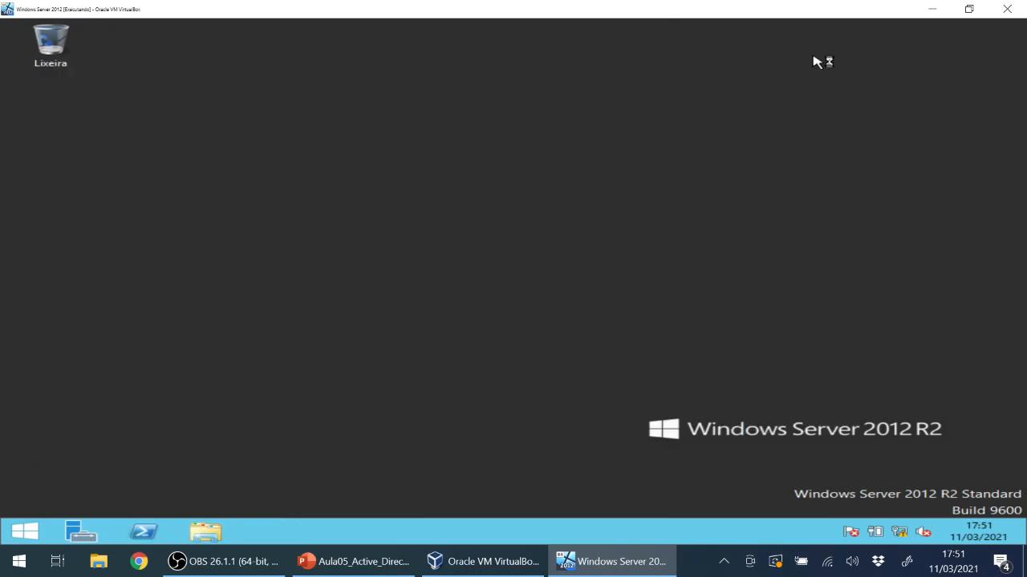
Start the Windows 7 VM from the VirtualBox manager and bring the Windows Server 2012 VM forward.
{"action": "left_click", "coordinate": [489, 562]}
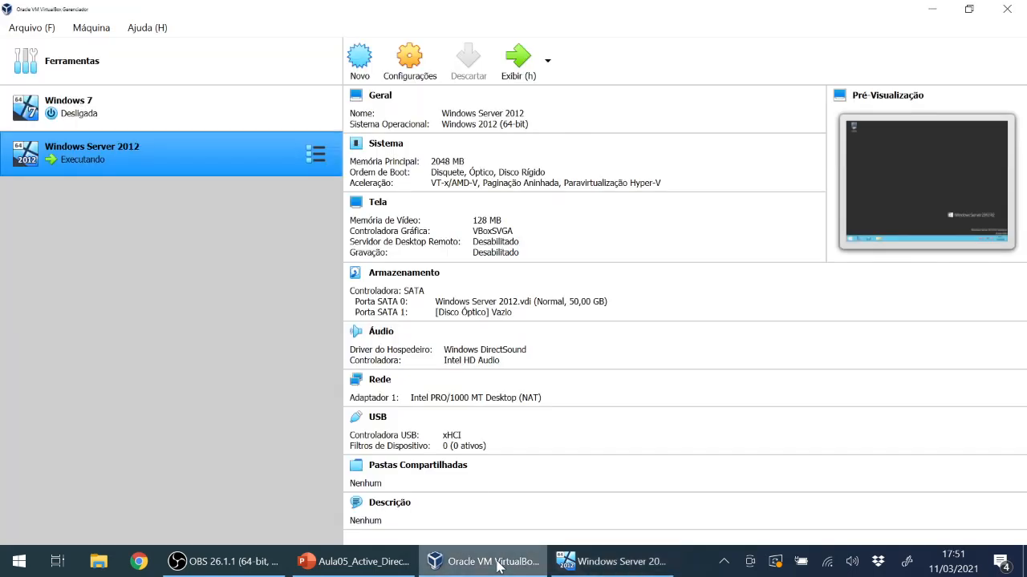
{"action": "left_click", "coordinate": [121, 118]}
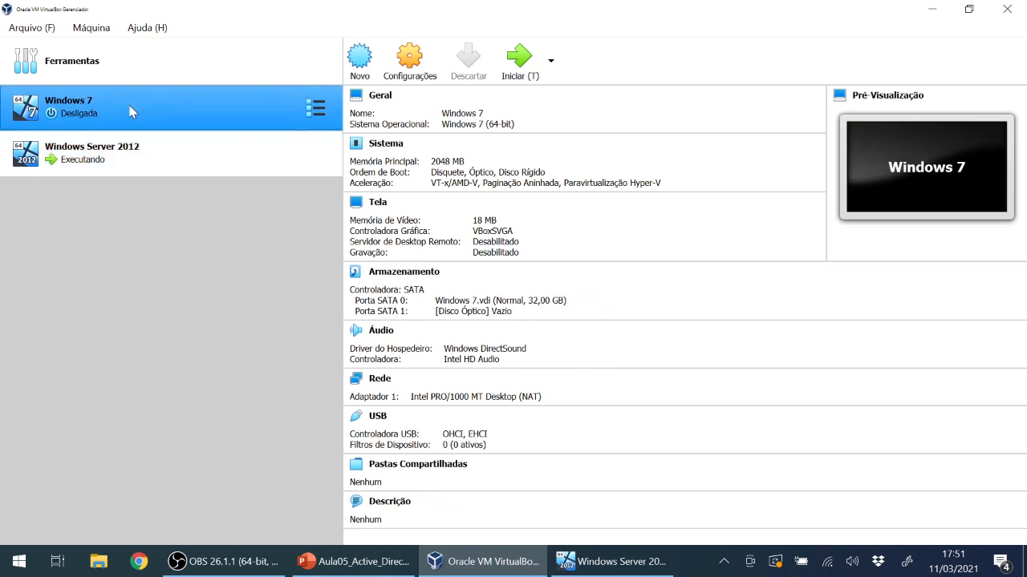
{"action": "mouse_move", "coordinate": [312, 75]}
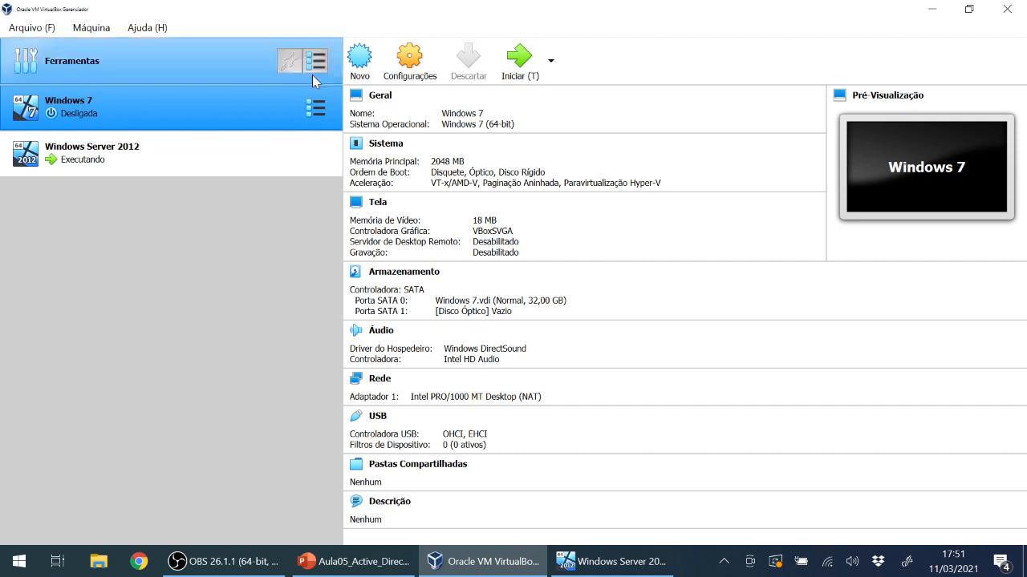
{"action": "left_click", "coordinate": [514, 64]}
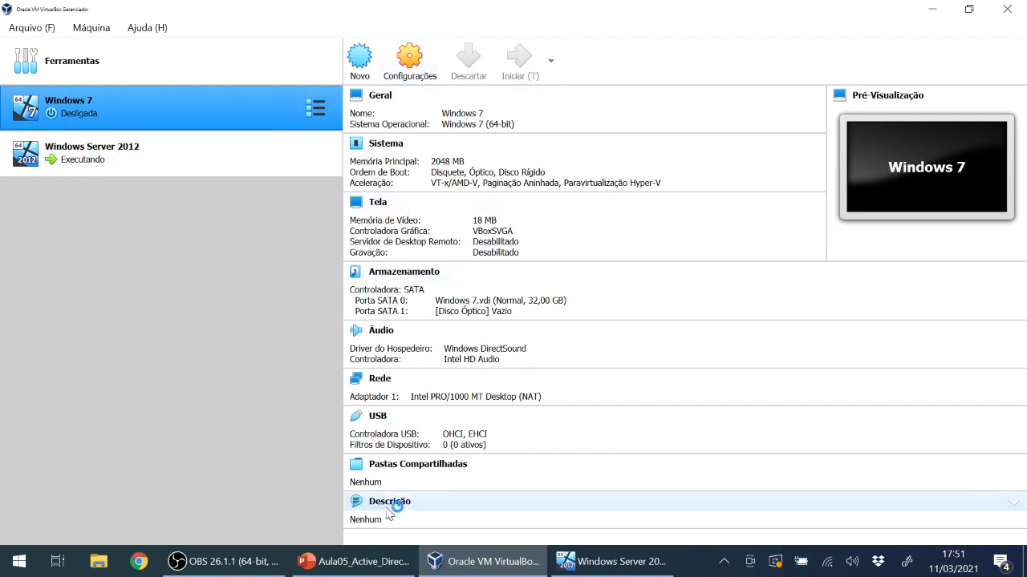
{"action": "left_click", "coordinate": [593, 564]}
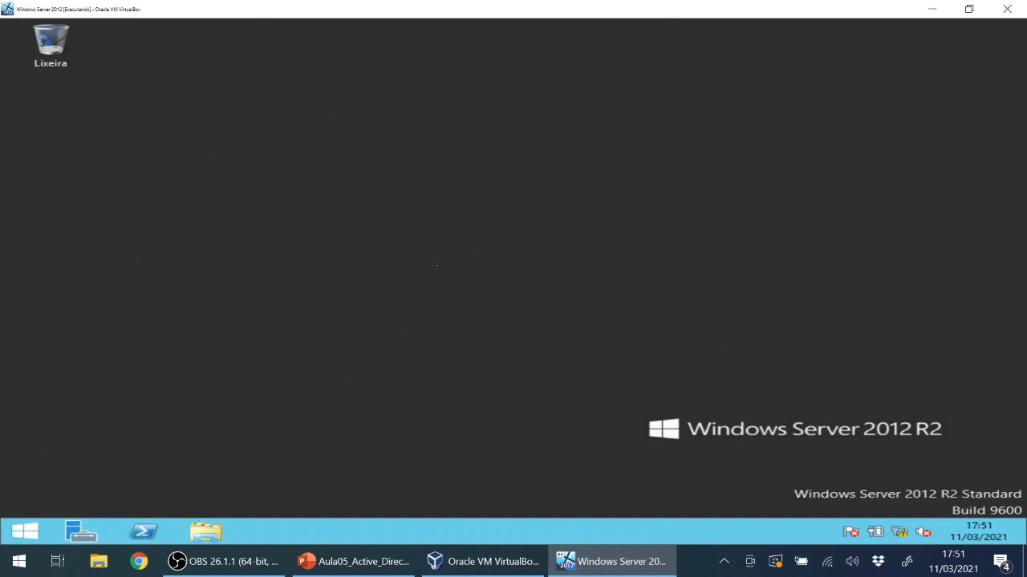
Open Active Directory Users and Computers from Server Manager's Ferramentas menu, then return to the dashboard.
{"action": "left_click", "coordinate": [83, 530]}
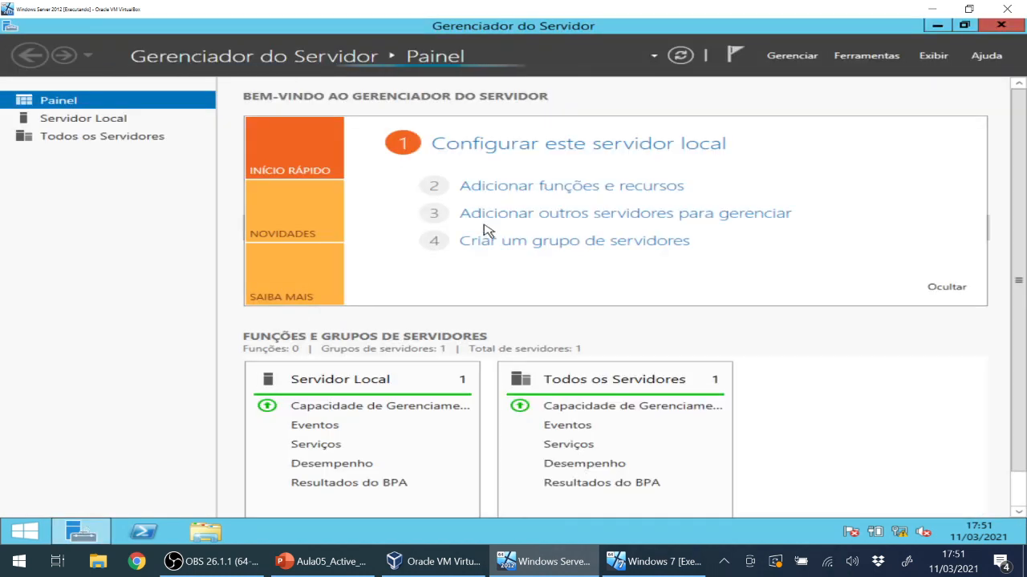
{"action": "left_click", "coordinate": [883, 56]}
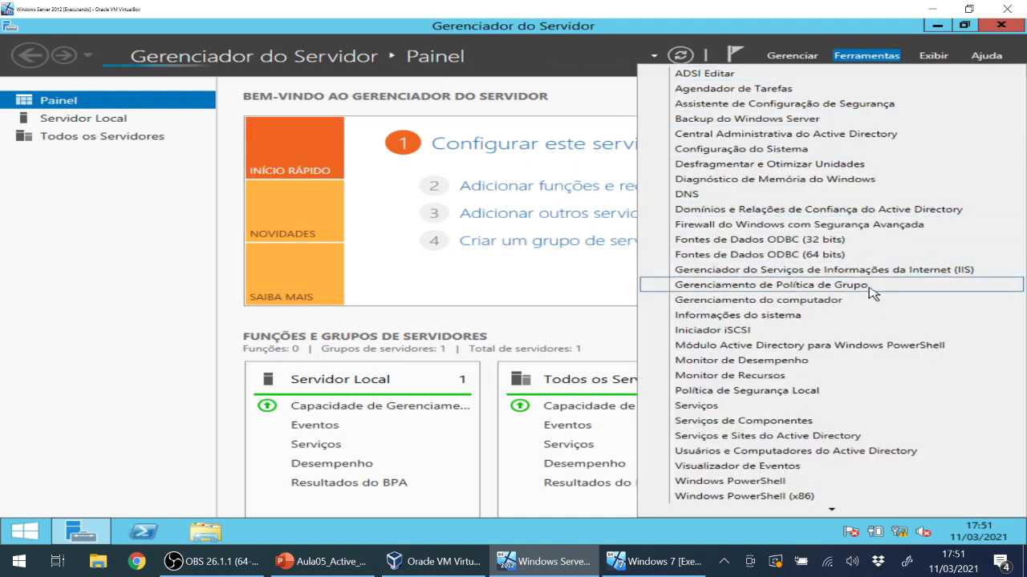
{"action": "scroll", "coordinate": [783, 469], "scroll_direction": "down", "scroll_amount": 1}
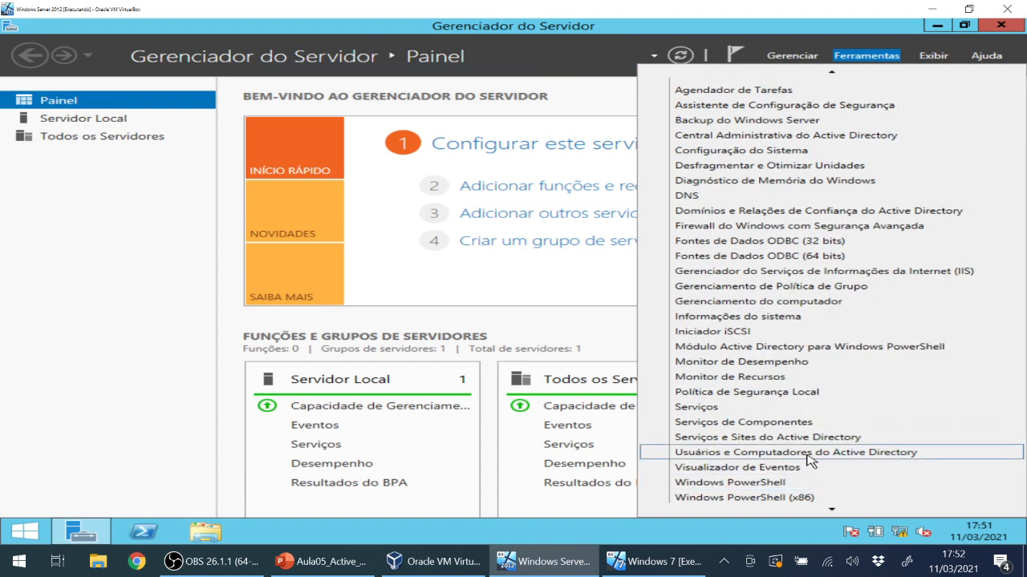
{"action": "left_click", "coordinate": [811, 453]}
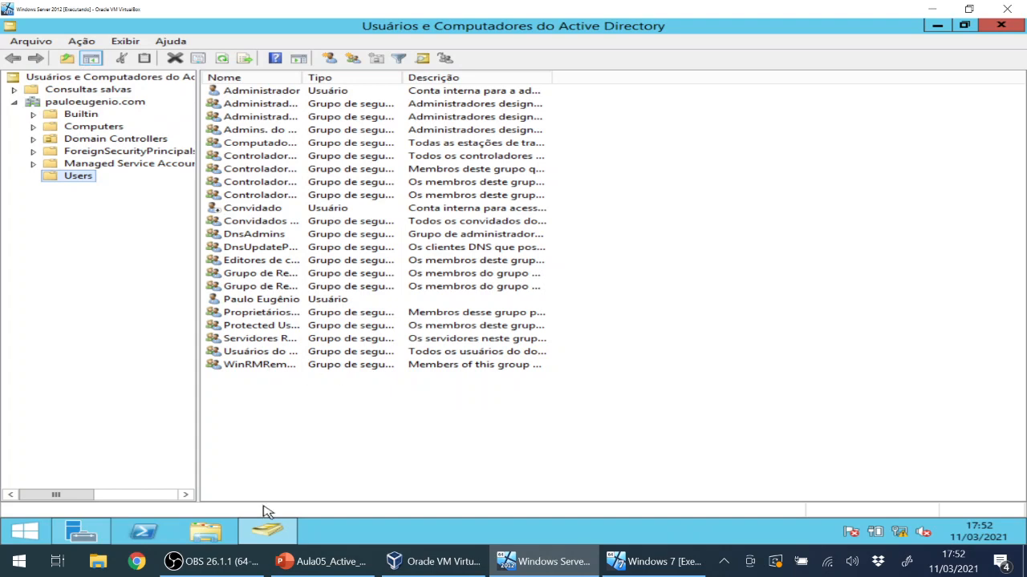
{"action": "left_click", "coordinate": [80, 531]}
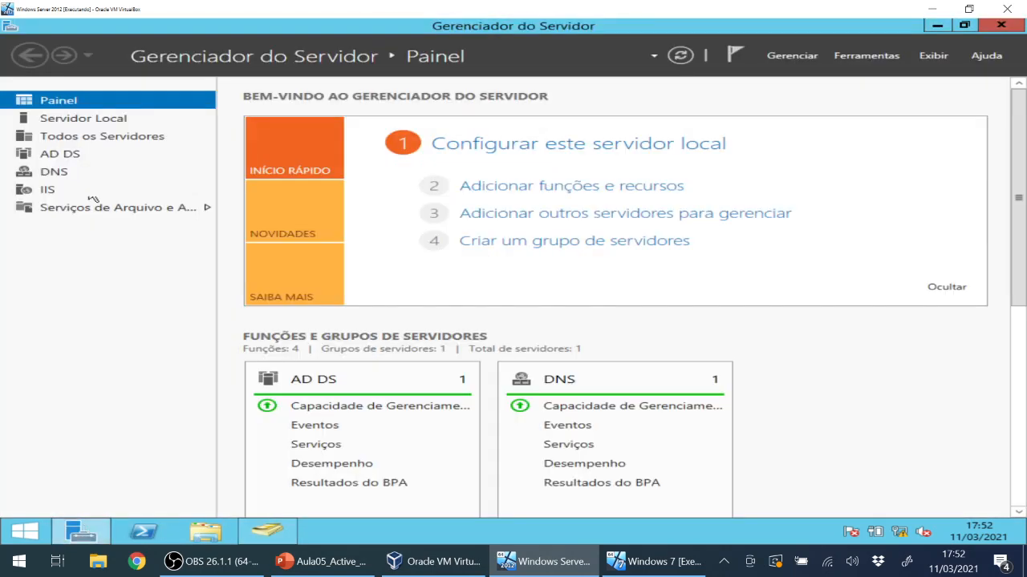
Show SRV1's Servidor Local properties, then sign in to the Windows 7 VM with its password.
{"action": "left_click", "coordinate": [84, 122]}
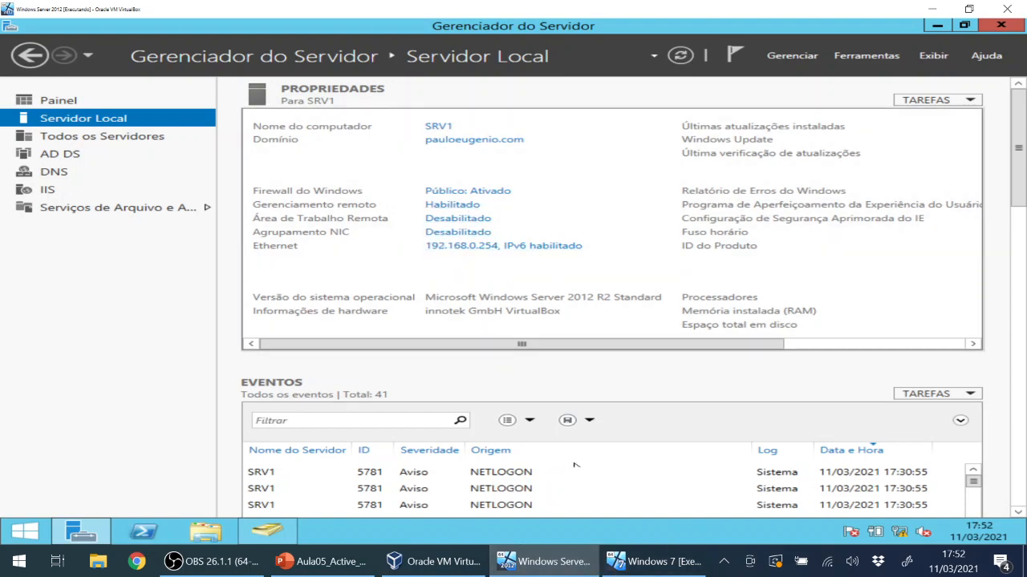
{"action": "left_click", "coordinate": [640, 568]}
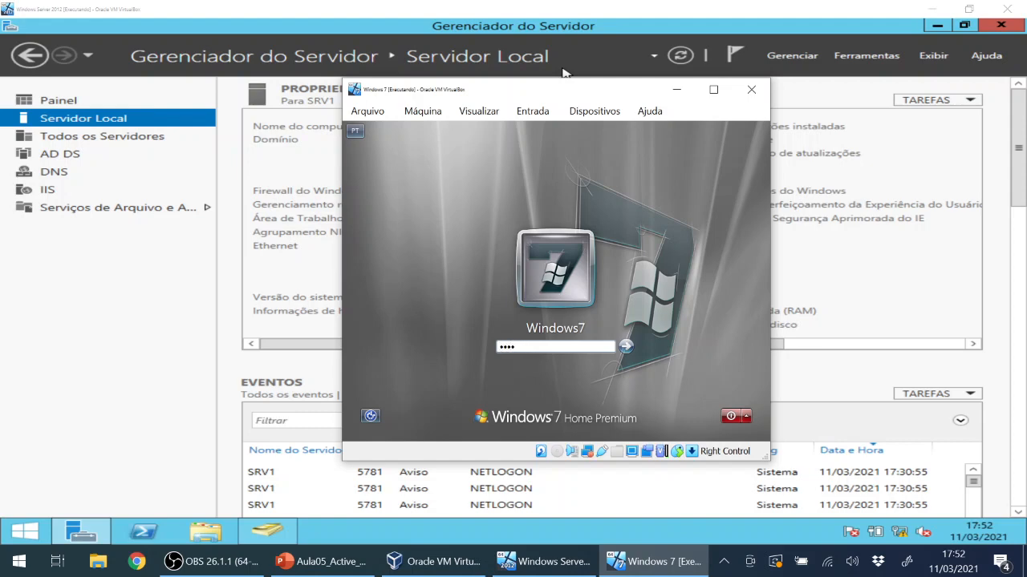
{"action": "type", "text": "*****"}
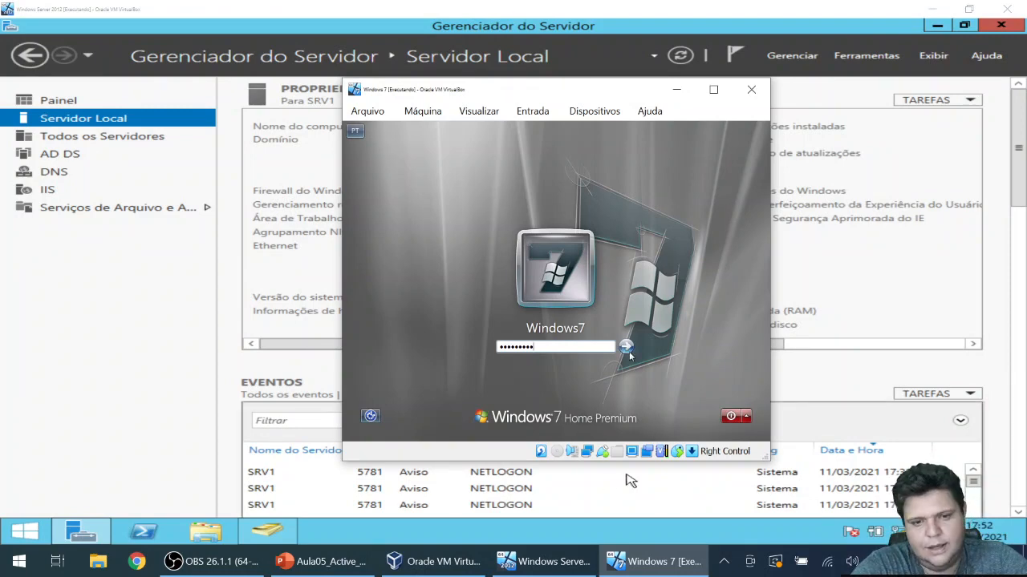
{"action": "key", "text": "Return"}
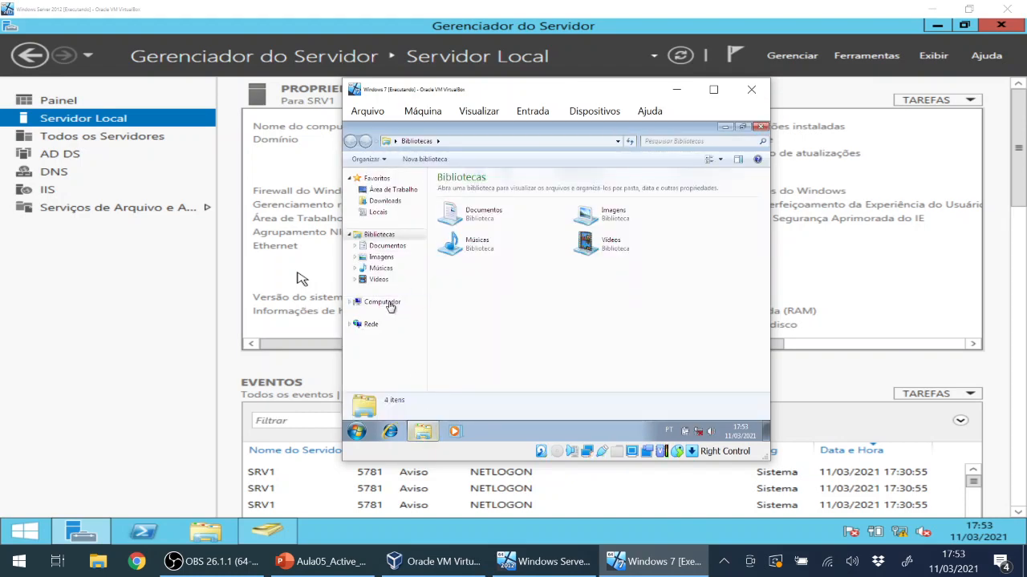
Switch the Windows 7 VM to Scaled Mode, maximize its window and minimize the guest Libraries window.
{"action": "right_click", "coordinate": [388, 304]}
{"action": "left_click", "coordinate": [713, 89]}
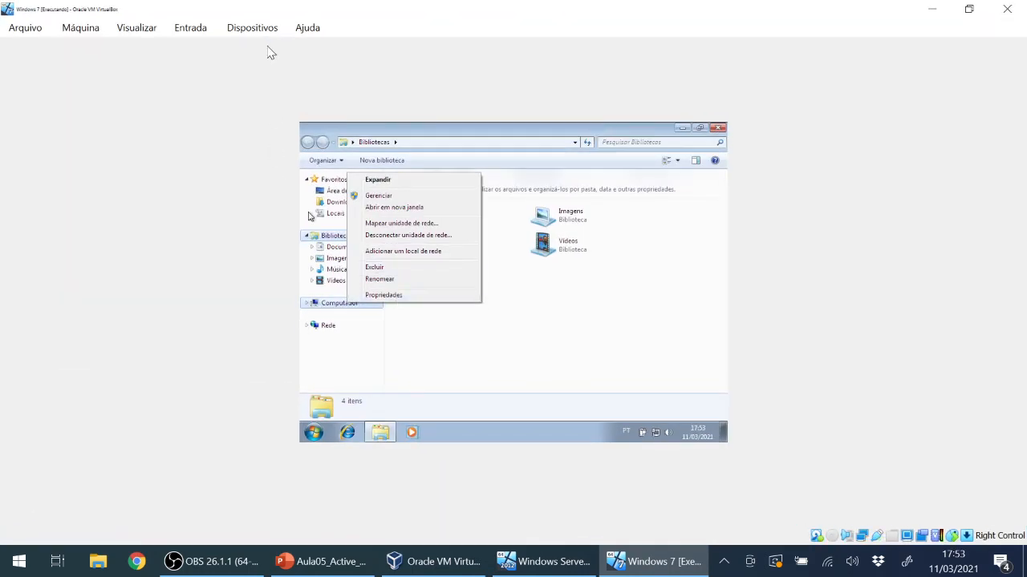
{"action": "left_click", "coordinate": [252, 27]}
{"action": "mouse_move", "coordinate": [149, 26]}
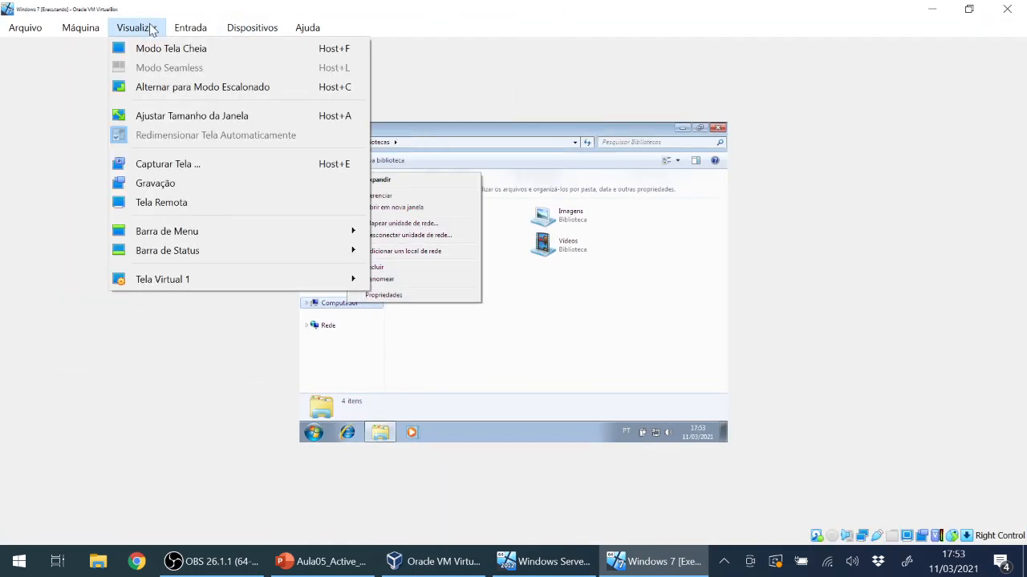
{"action": "left_click", "coordinate": [164, 89]}
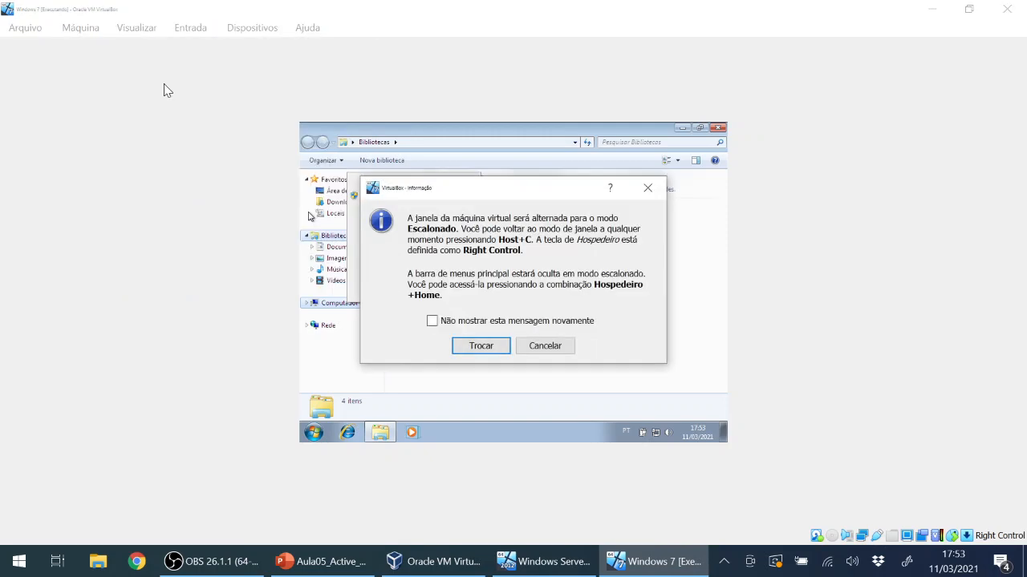
{"action": "left_click", "coordinate": [475, 345]}
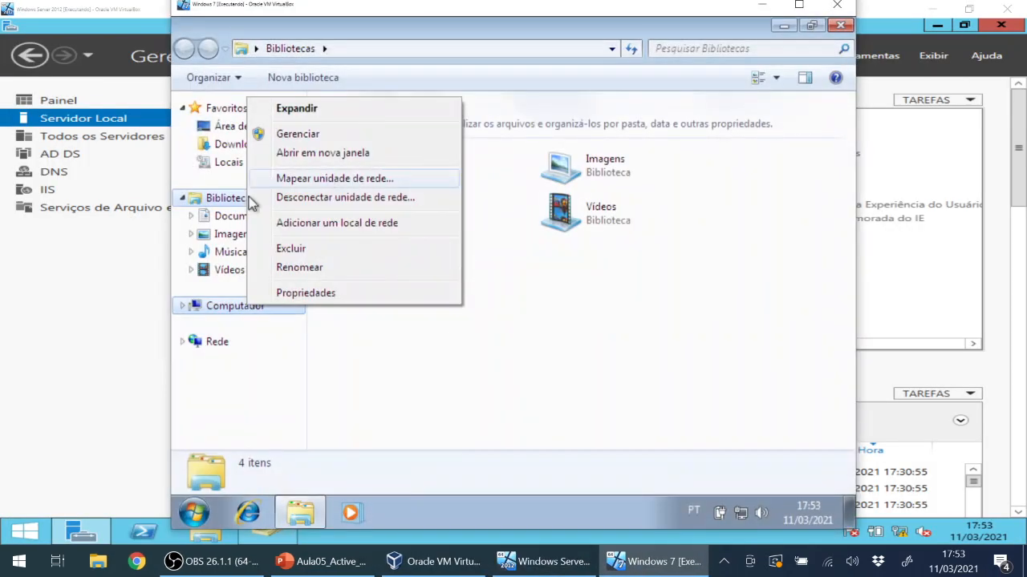
{"action": "left_click", "coordinate": [352, 333]}
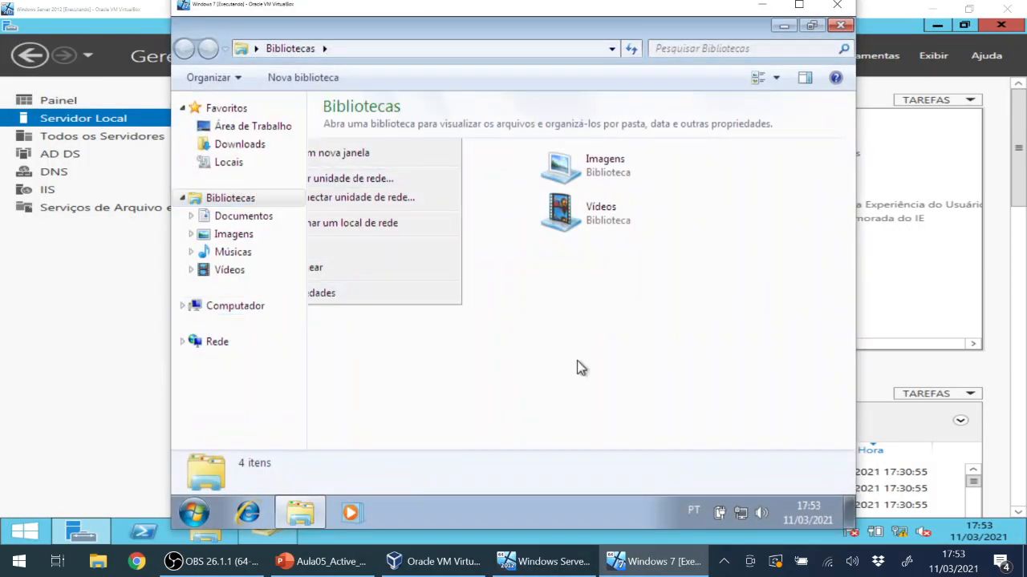
{"action": "left_click", "coordinate": [799, 7]}
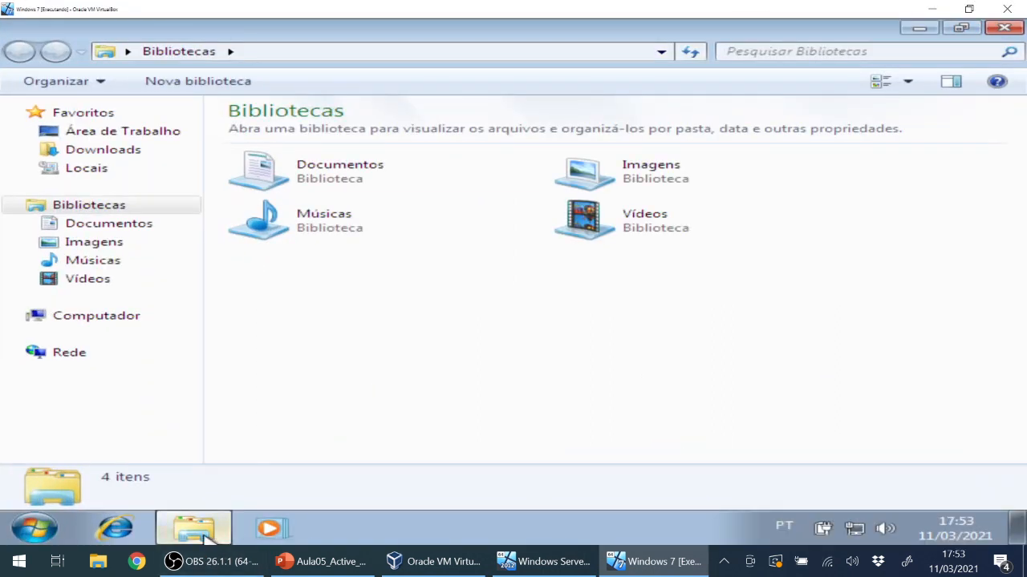
{"action": "left_click", "coordinate": [204, 539]}
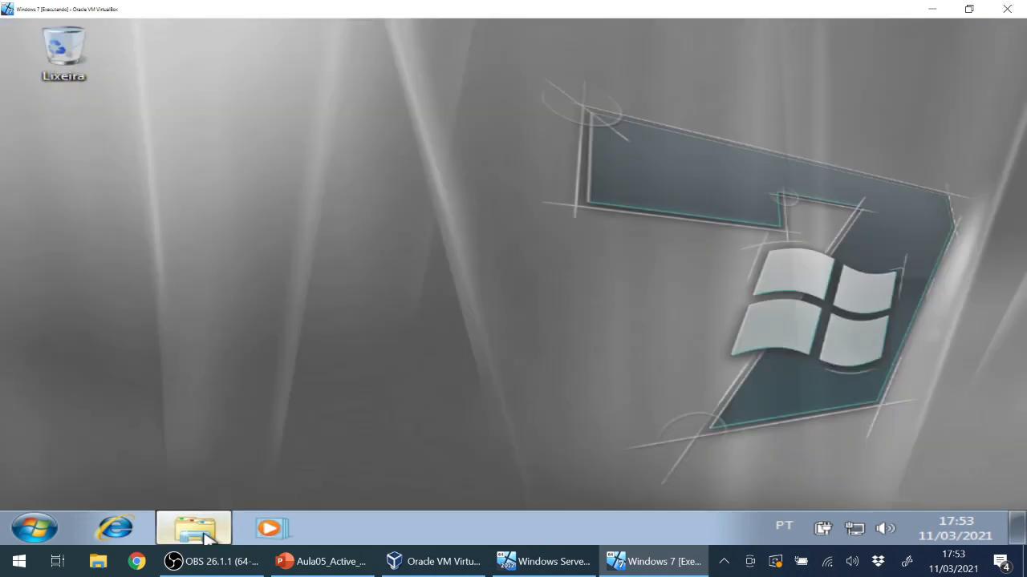
Check Computador's properties showing Windows7-PC in WORKGROUP, then return to the Server 2012 VM.
{"action": "left_click", "coordinate": [205, 539]}
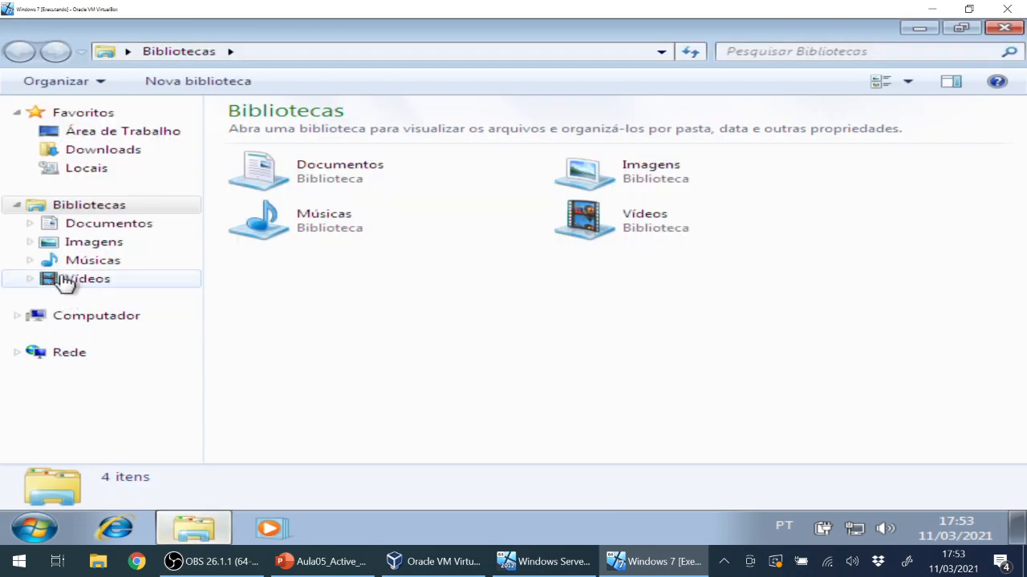
{"action": "right_click", "coordinate": [91, 318]}
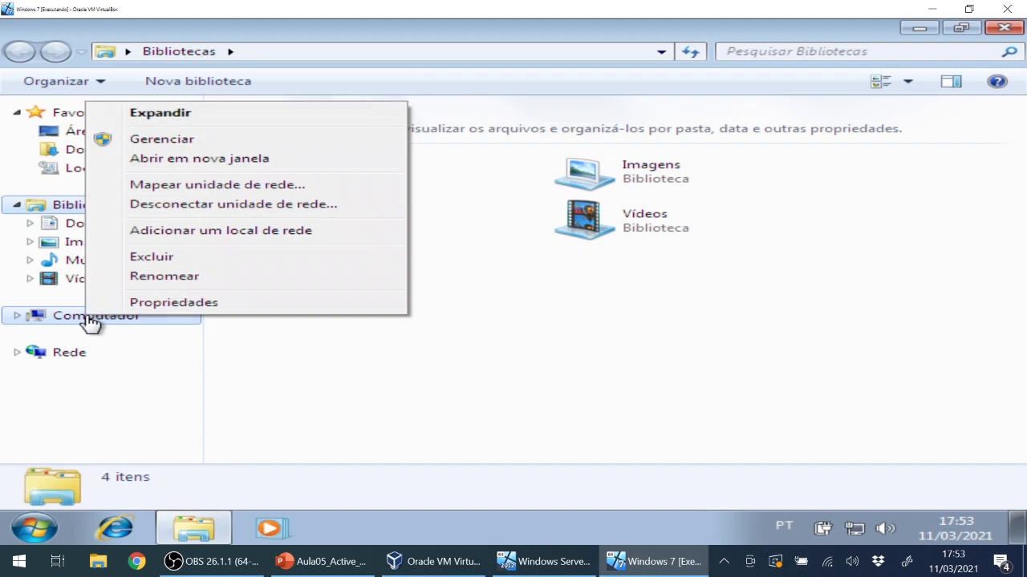
{"action": "left_click", "coordinate": [172, 302]}
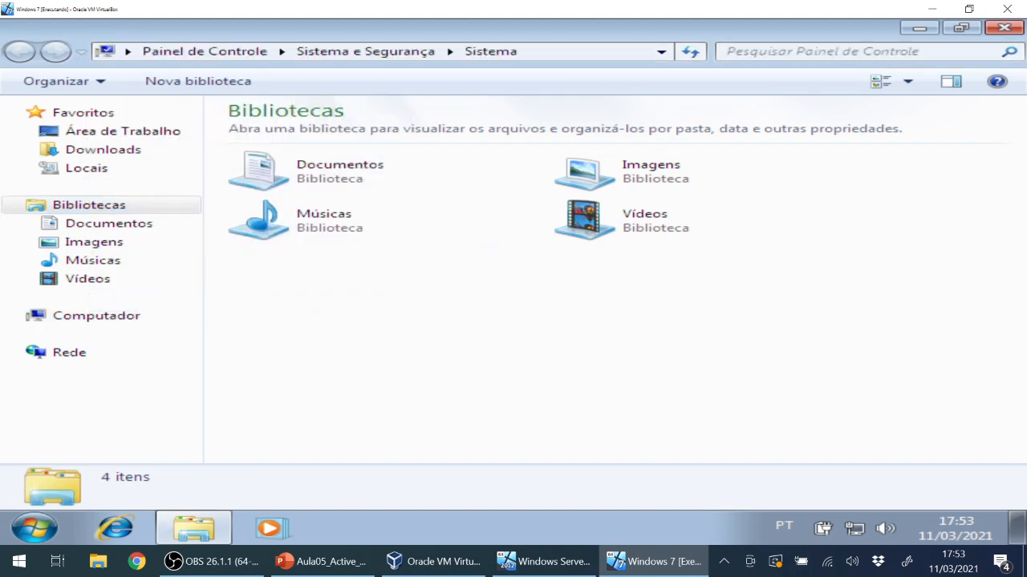
{"action": "scroll", "coordinate": [529, 317], "scroll_direction": "down", "scroll_amount": 3}
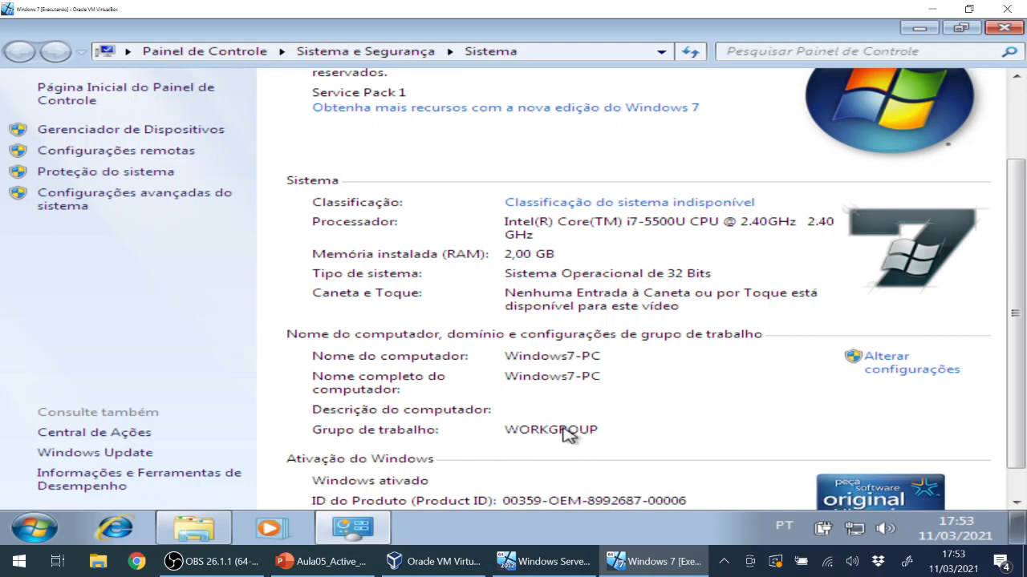
{"action": "left_click", "coordinate": [545, 561]}
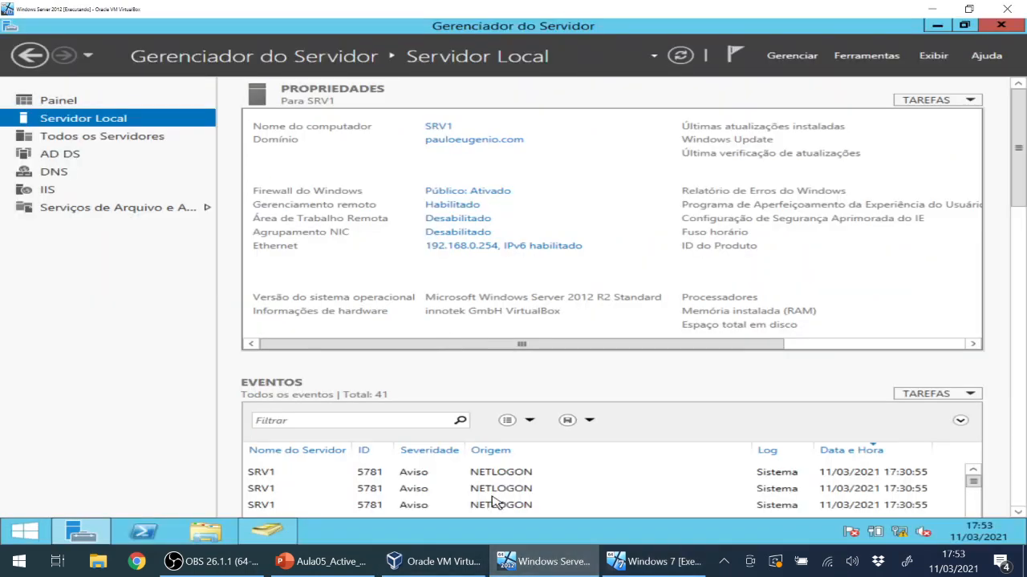
Open the server VM's Meu computador system properties from Explorer.
{"action": "left_click", "coordinate": [215, 531]}
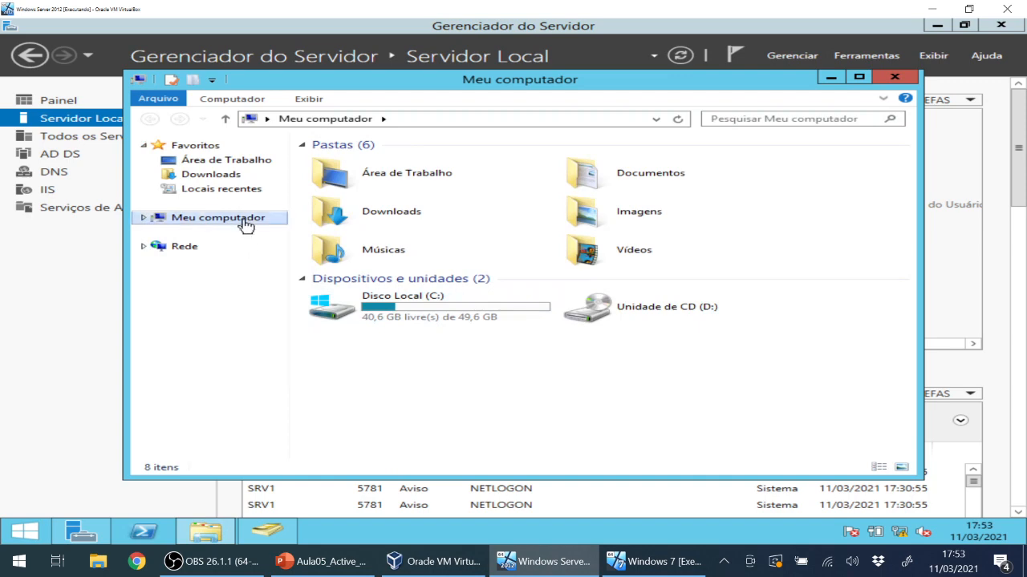
{"action": "right_click", "coordinate": [245, 225]}
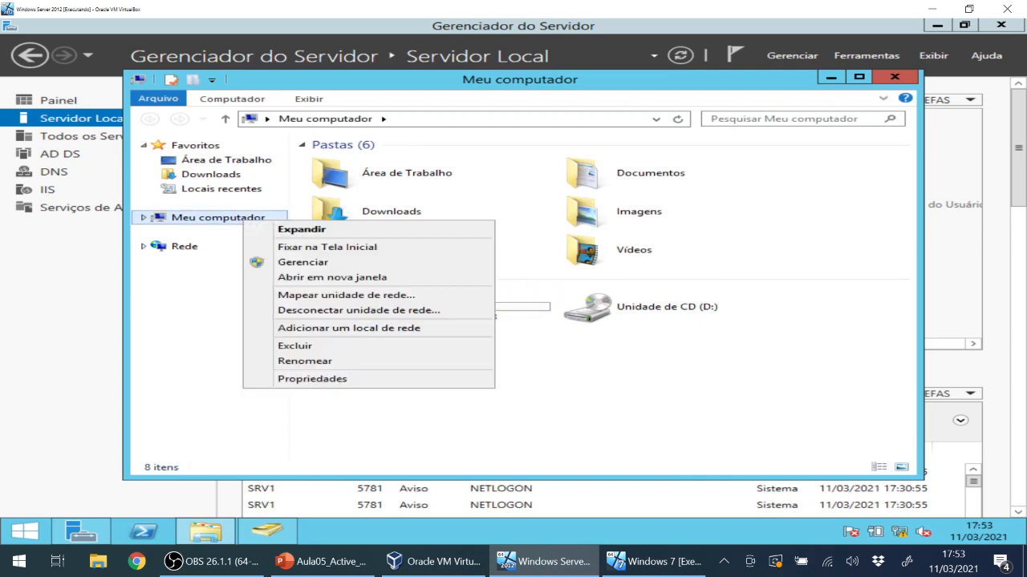
{"action": "left_click", "coordinate": [320, 380]}
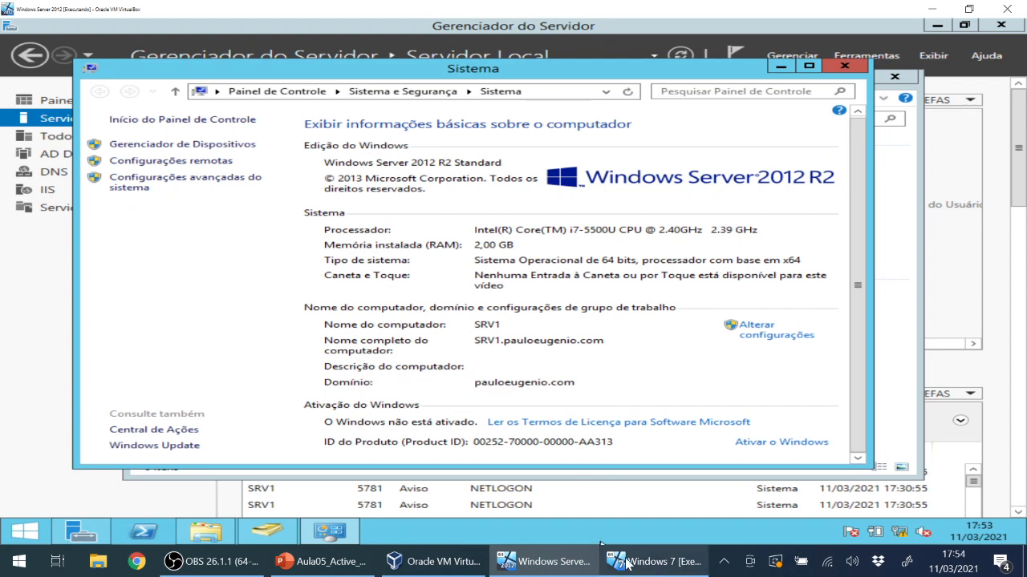
Back in the Windows 7 VM, review the System page, then close the Libraries and System windows.
{"action": "left_click", "coordinate": [654, 562]}
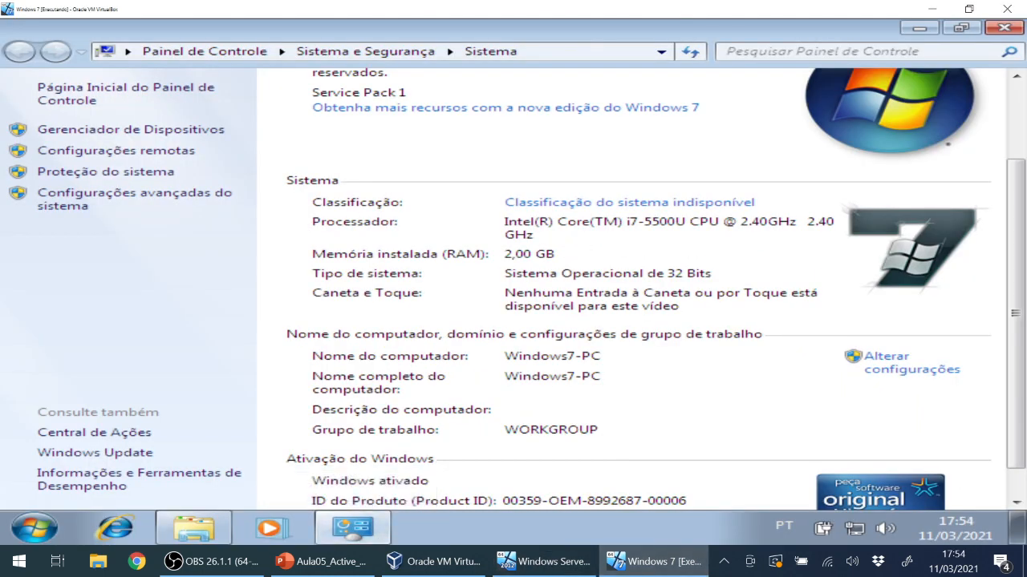
{"action": "scroll", "coordinate": [527, 309], "scroll_direction": "down", "scroll_amount": 1}
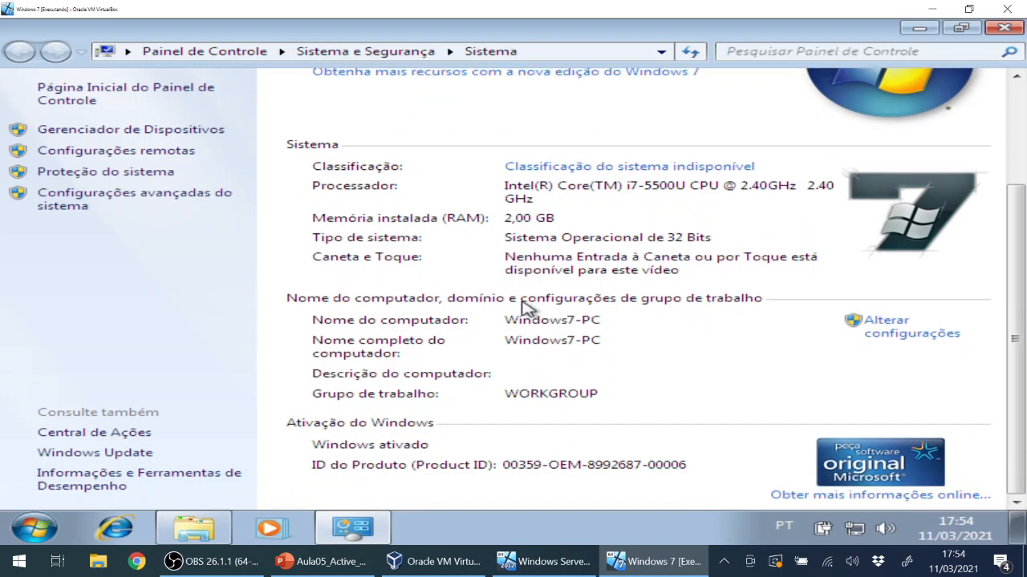
{"action": "scroll", "coordinate": [525, 307], "scroll_direction": "up", "scroll_amount": 4}
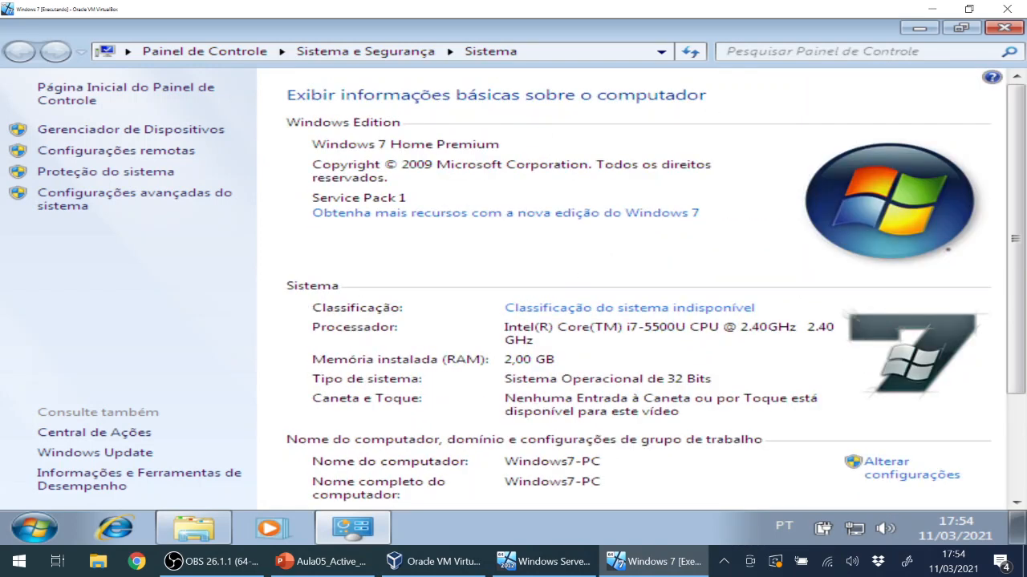
{"action": "scroll", "coordinate": [562, 269], "scroll_direction": "down", "scroll_amount": 4}
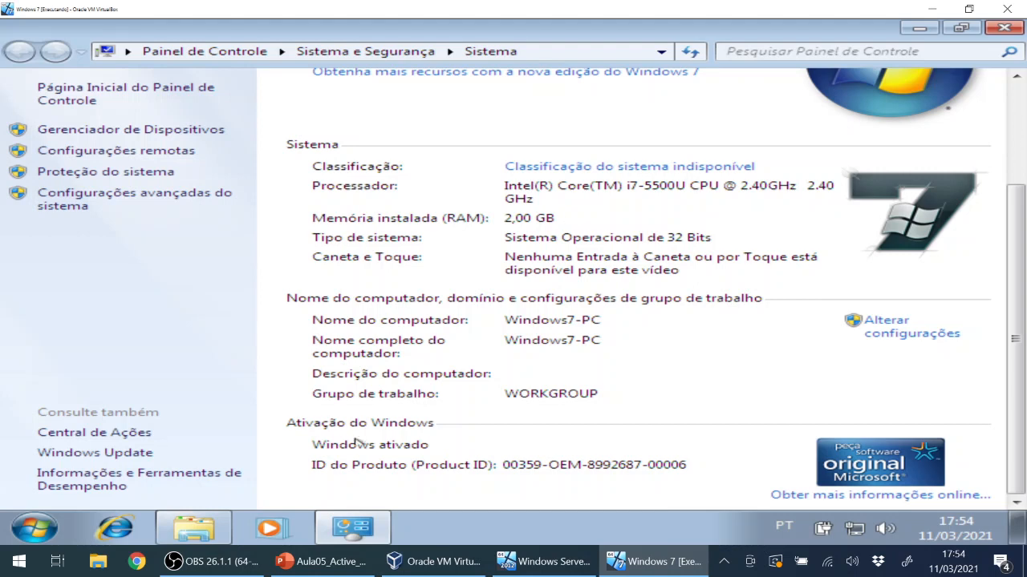
{"action": "left_click", "coordinate": [353, 527]}
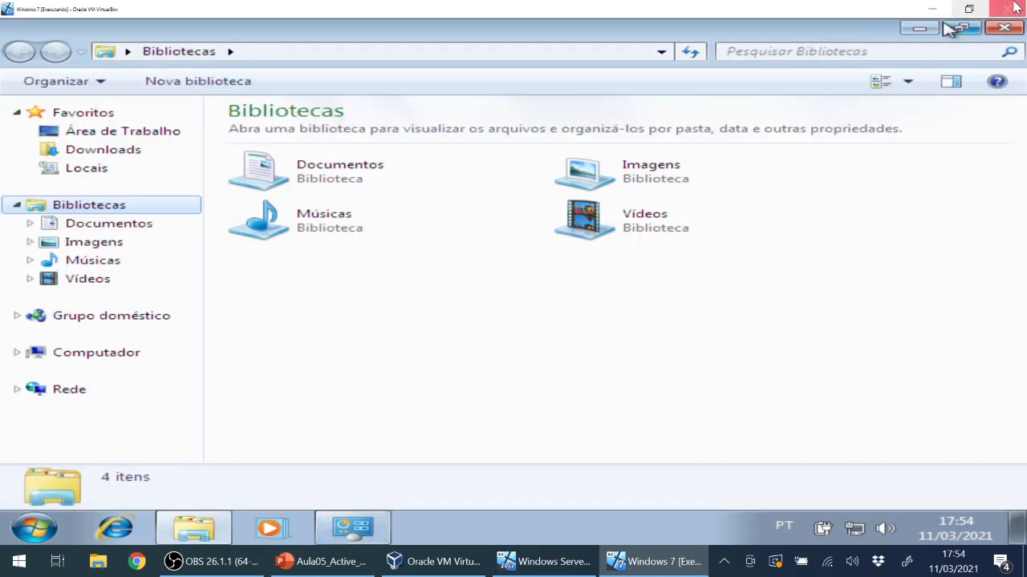
{"action": "left_click", "coordinate": [1003, 28]}
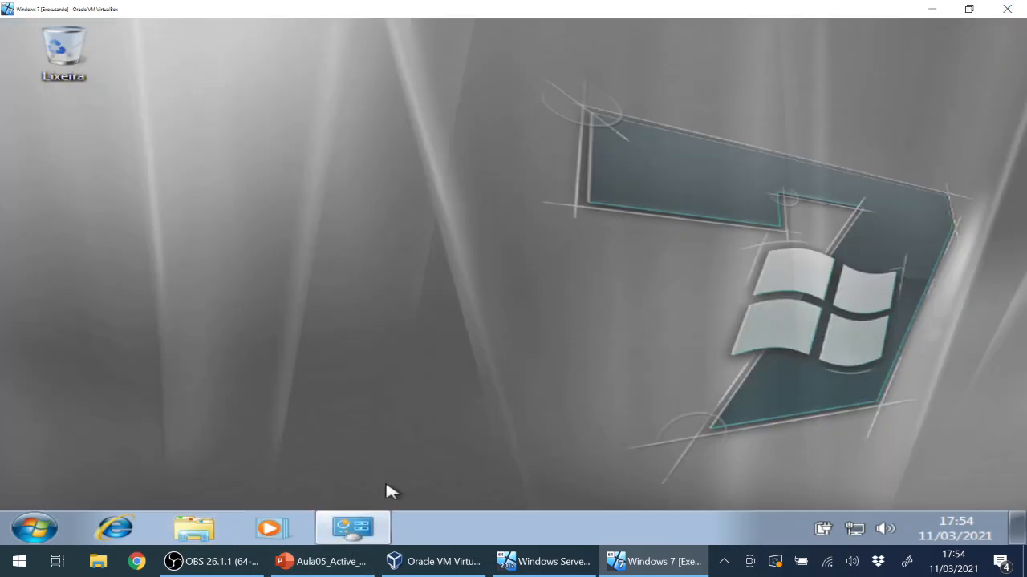
{"action": "left_click", "coordinate": [353, 527]}
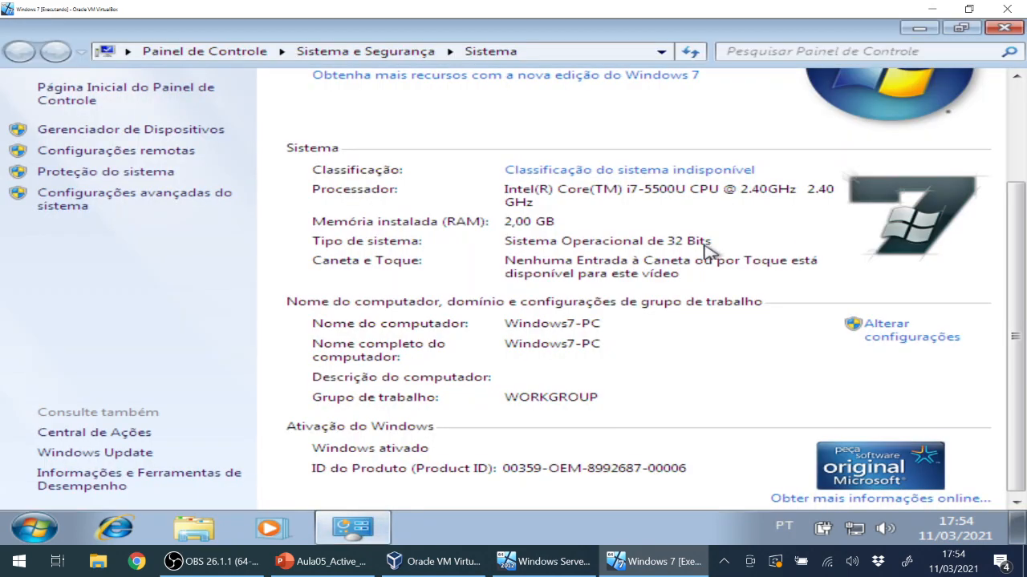
{"action": "scroll", "coordinate": [1015, 271], "scroll_direction": "up", "scroll_amount": 3}
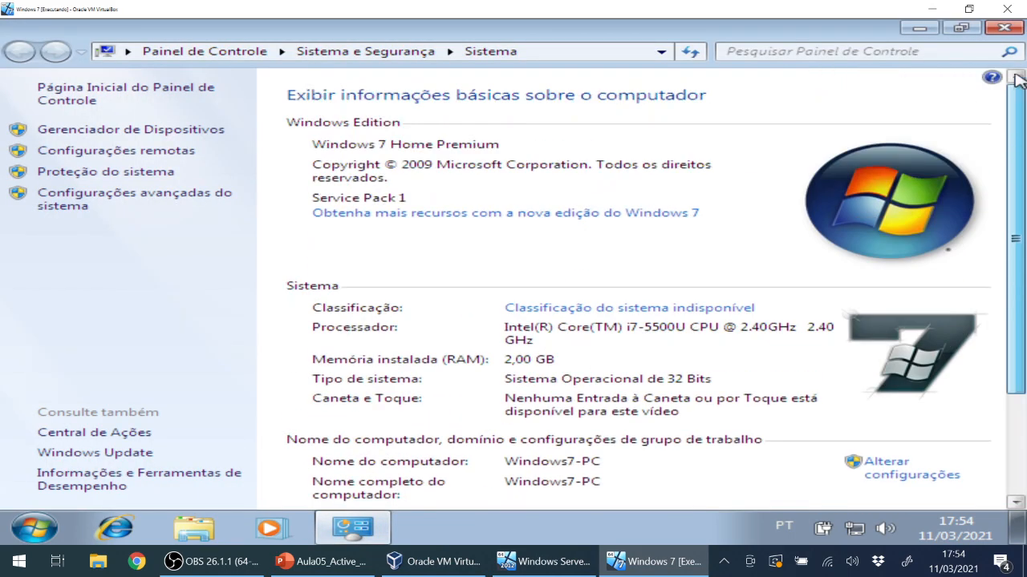
{"action": "left_click", "coordinate": [1004, 28]}
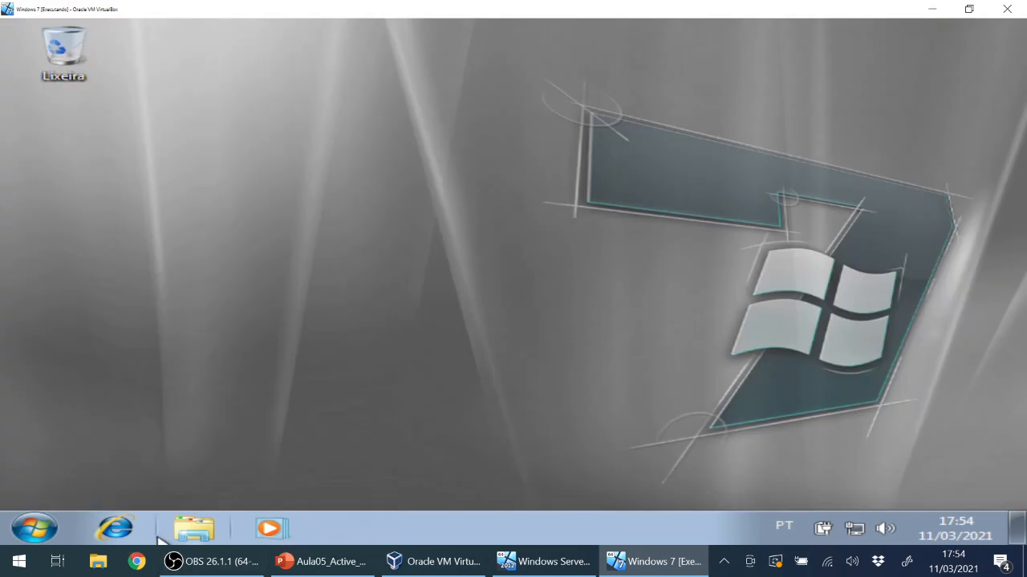
Reopen Explorer and open Computer's Propriedades to show Windows7-PC in WORKGROUP.
{"action": "left_click", "coordinate": [195, 534]}
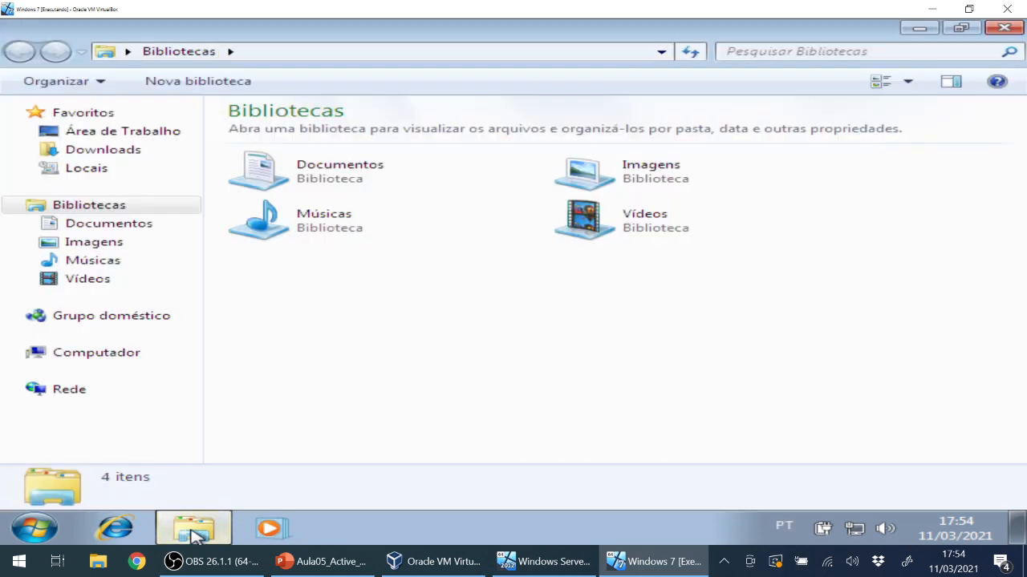
{"action": "right_click", "coordinate": [112, 353]}
{"action": "left_click", "coordinate": [199, 337]}
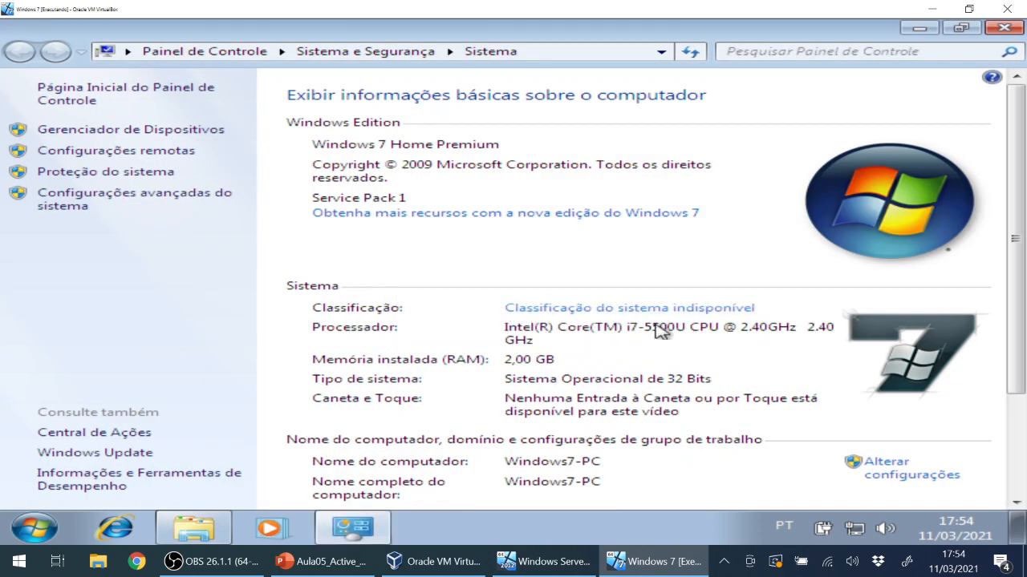
Open Alterar configurações > Alterar... and delete the computer name Windows7-PC.
{"action": "left_click", "coordinate": [909, 473]}
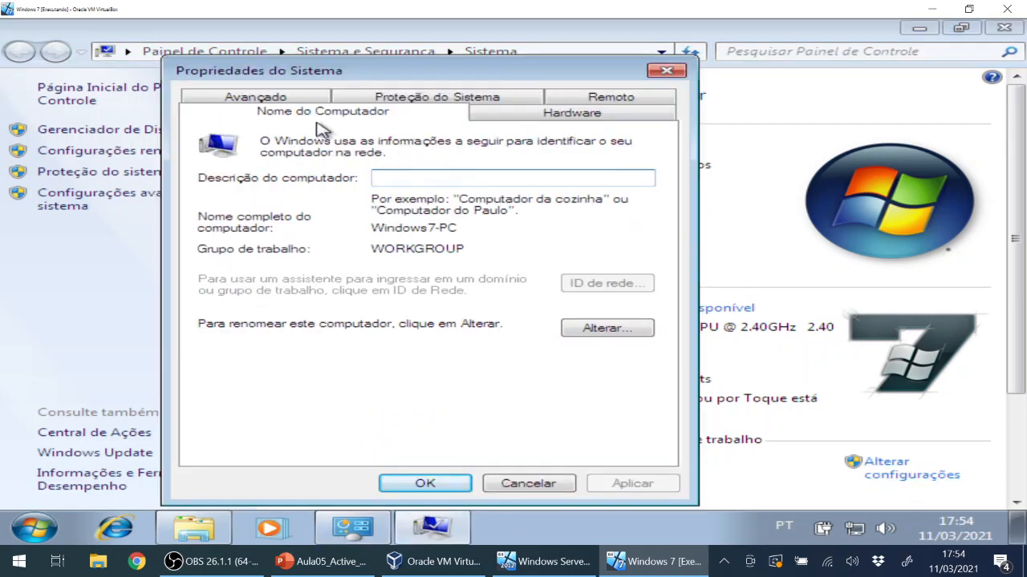
{"action": "left_click", "coordinate": [607, 329]}
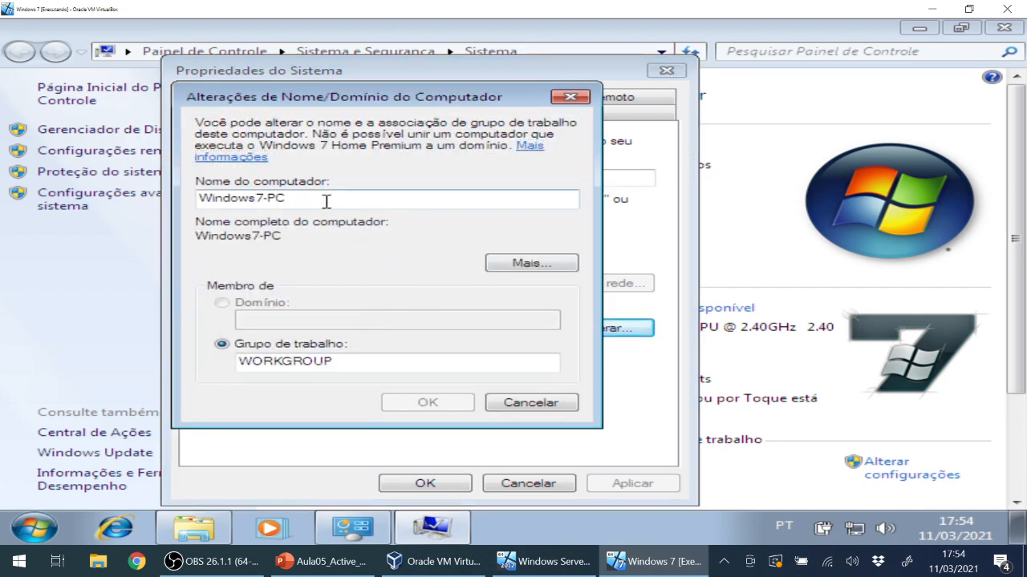
{"action": "left_click_drag", "start_coordinate": [294, 202], "coordinate": [149, 198]}
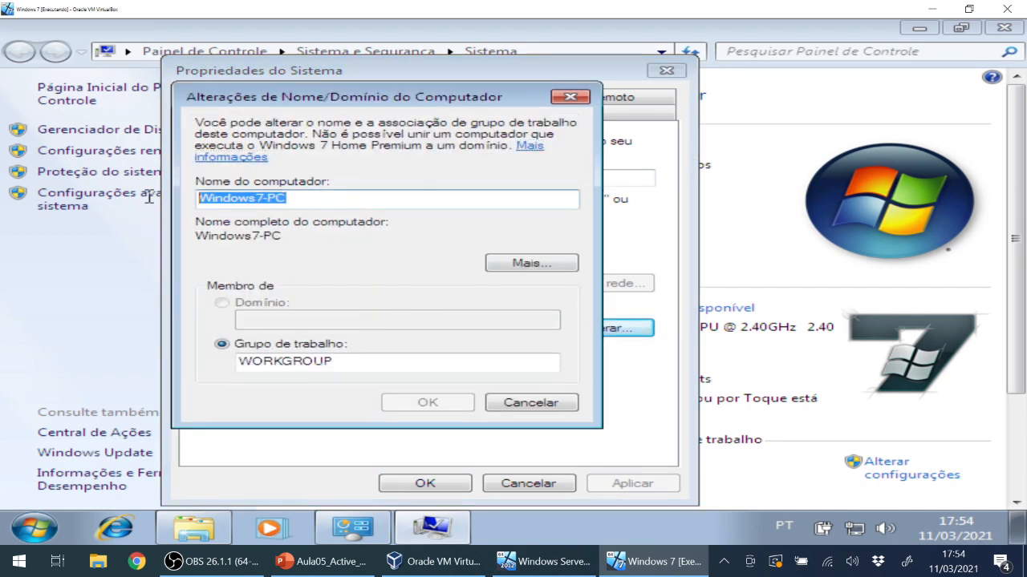
{"action": "left_click", "coordinate": [337, 240]}
{"action": "left_click", "coordinate": [354, 198]}
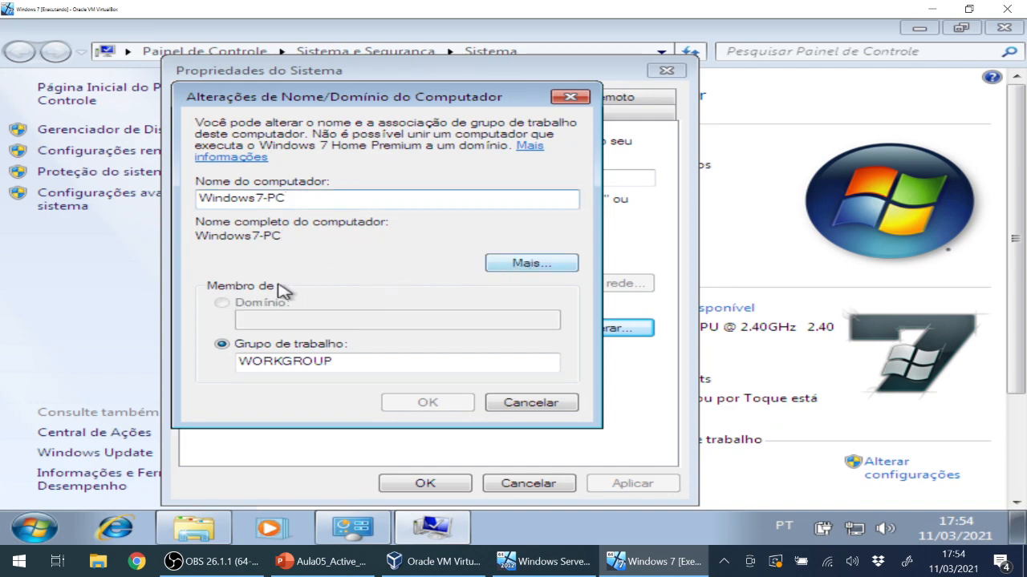
{"action": "left_click_drag", "start_coordinate": [308, 197], "coordinate": [145, 197]}
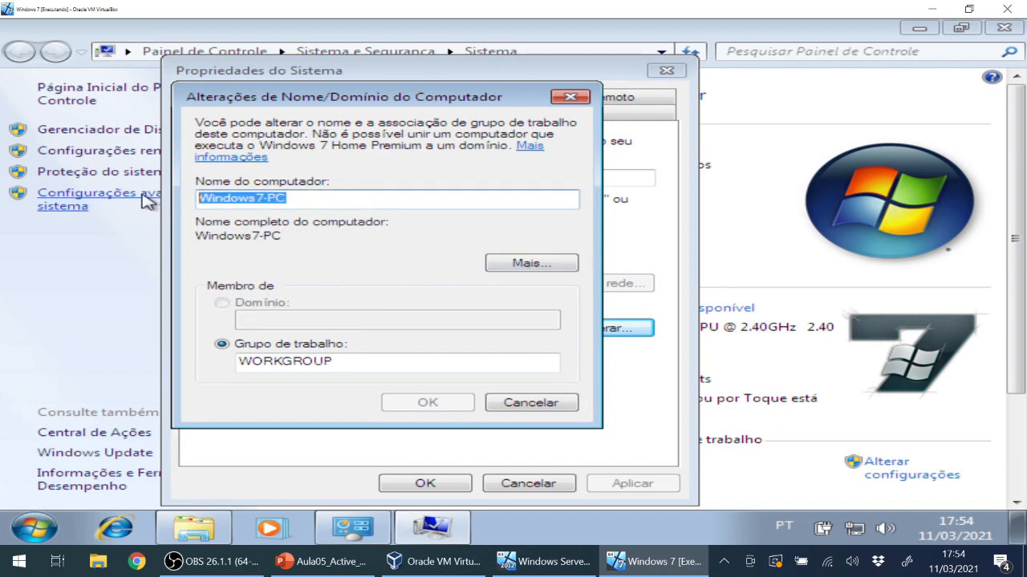
{"action": "key", "text": "BackSpace"}
Try 192.168.0.254 as primary DNS suffix, dismiss the rejection, cancel, and select WORKGROUP.
{"action": "left_click", "coordinate": [511, 267]}
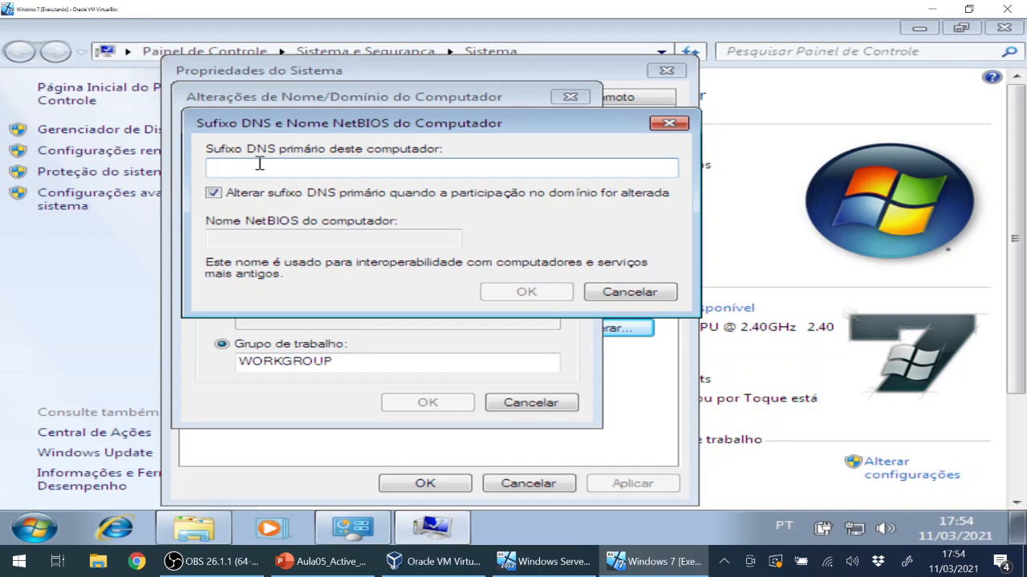
{"action": "type", "text": "192.168.0.254"}
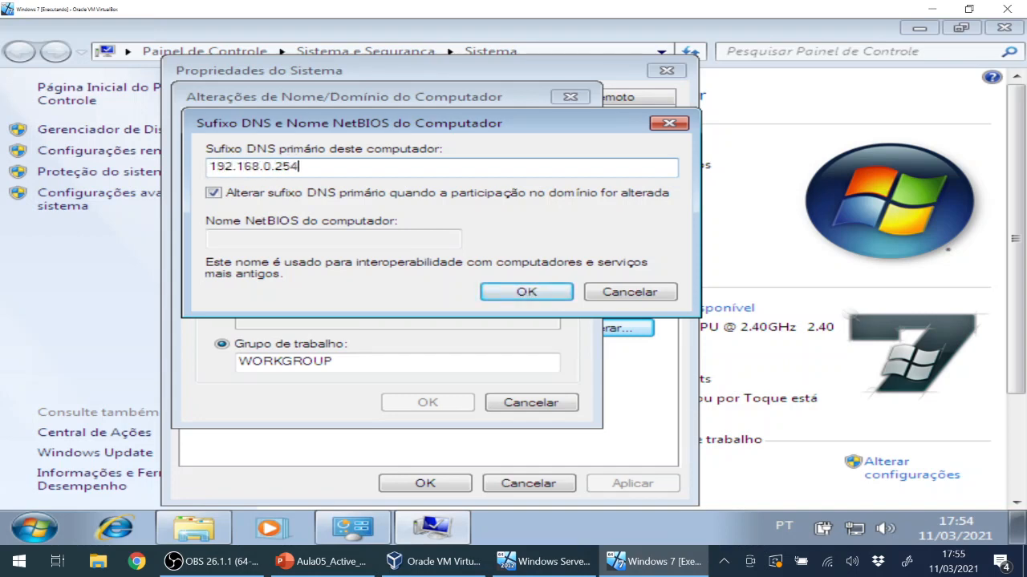
{"action": "left_click", "coordinate": [518, 295]}
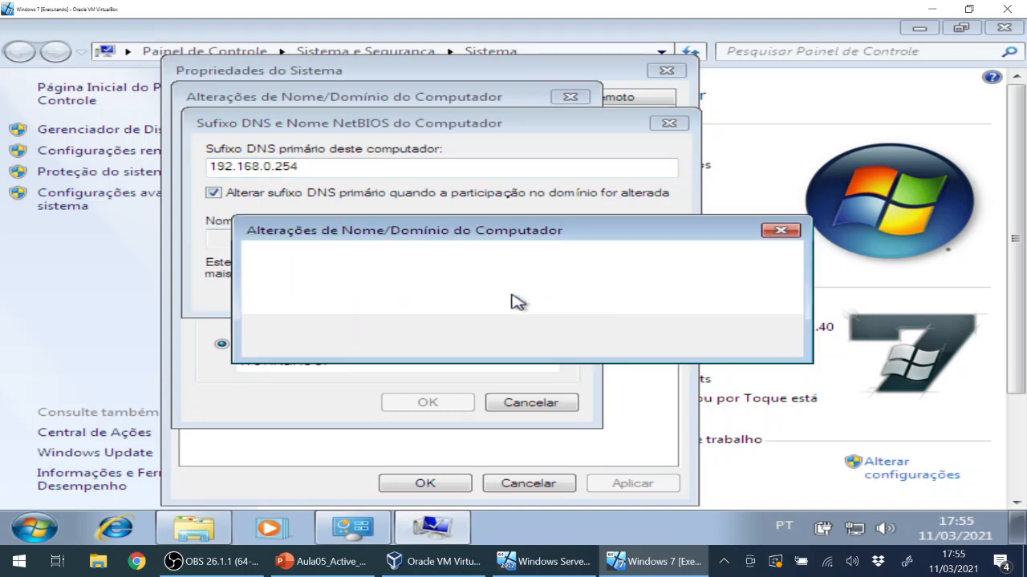
{"action": "left_click", "coordinate": [733, 335]}
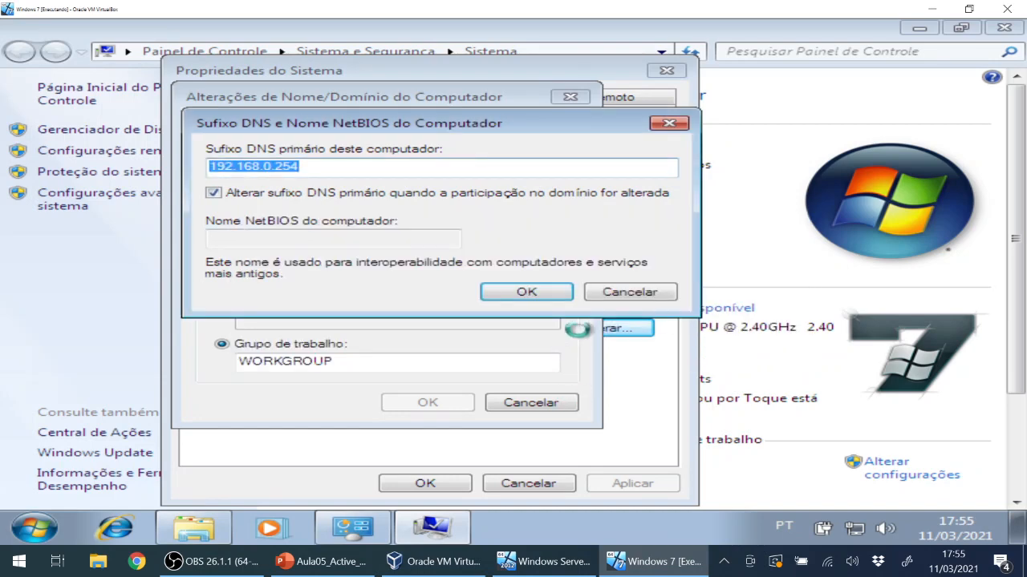
{"action": "left_click", "coordinate": [628, 294]}
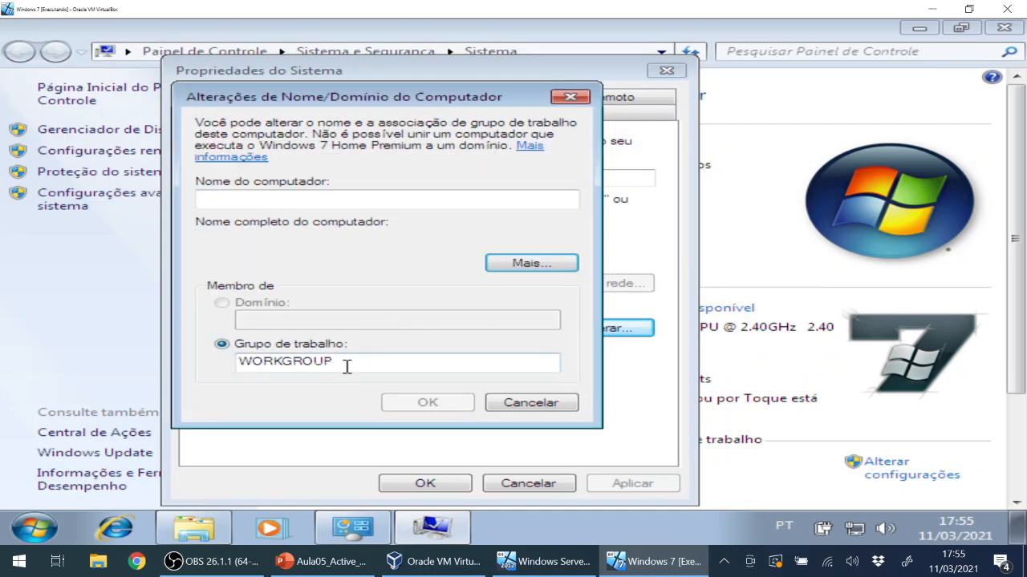
{"action": "left_click_drag", "start_coordinate": [346, 366], "coordinate": [206, 363]}
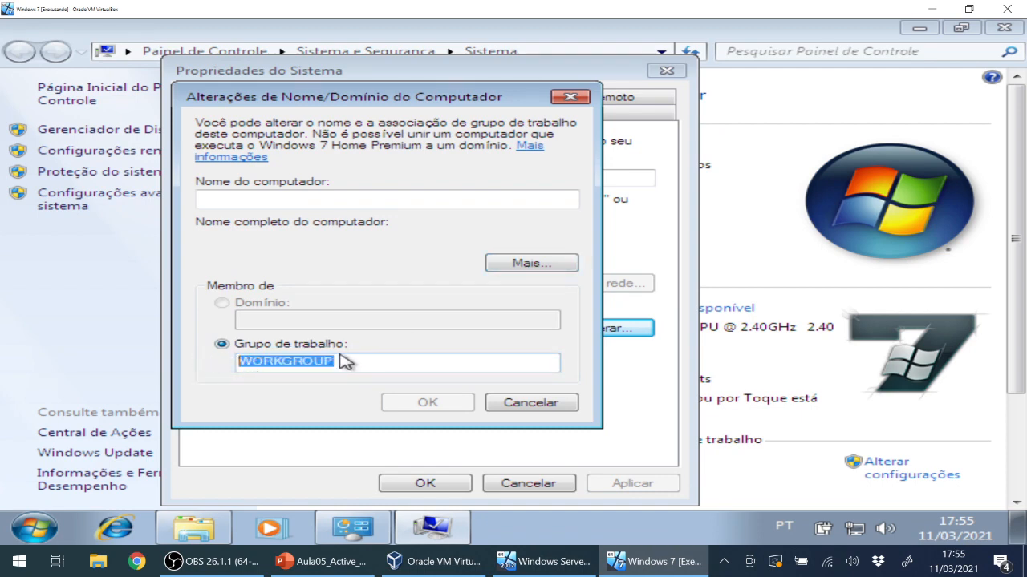
Cancel the pending name changes and reopen the computer name/domain changes dialog.
{"action": "left_click", "coordinate": [514, 406]}
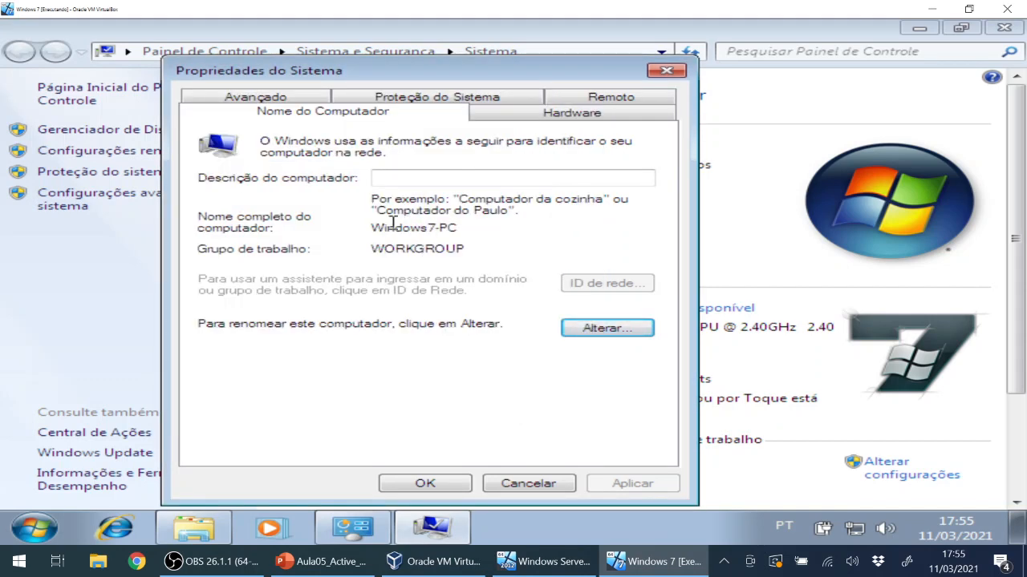
{"action": "left_click_drag", "start_coordinate": [380, 230], "coordinate": [487, 233]}
{"action": "left_click", "coordinate": [612, 329]}
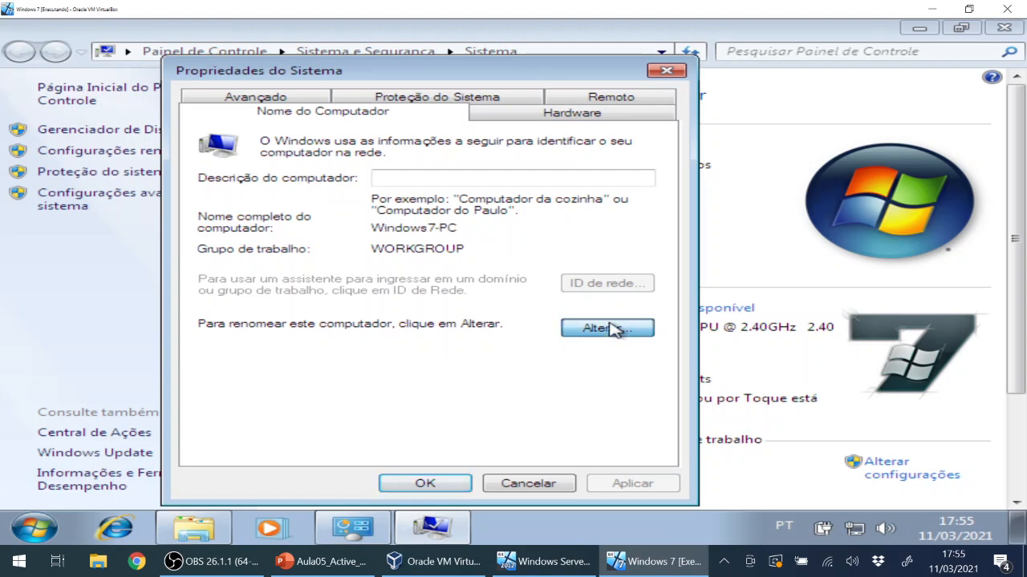
Try workgroup names PAU, PAPAULO and PAULO, then discard the edits, keeping WORKGROUP.
{"action": "left_click_drag", "start_coordinate": [312, 199], "coordinate": [165, 200]}
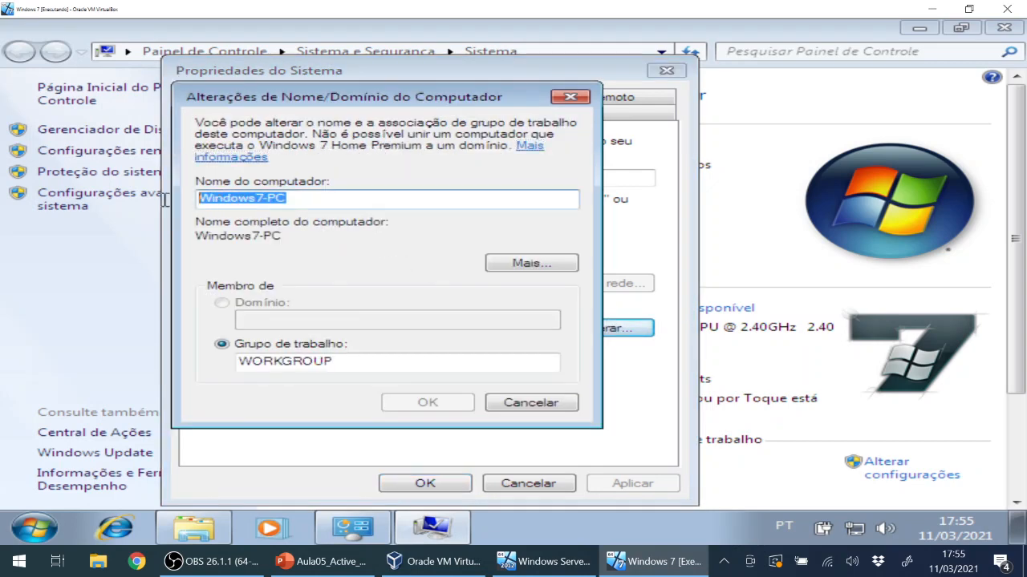
{"action": "left_click_drag", "start_coordinate": [401, 364], "coordinate": [149, 365]}
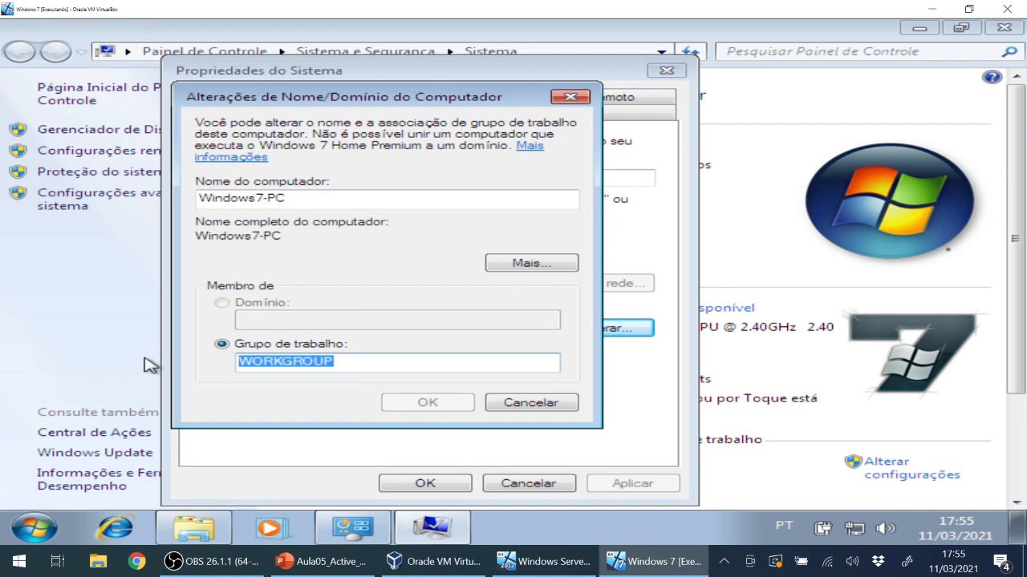
{"action": "type", "text": "PAULO"}
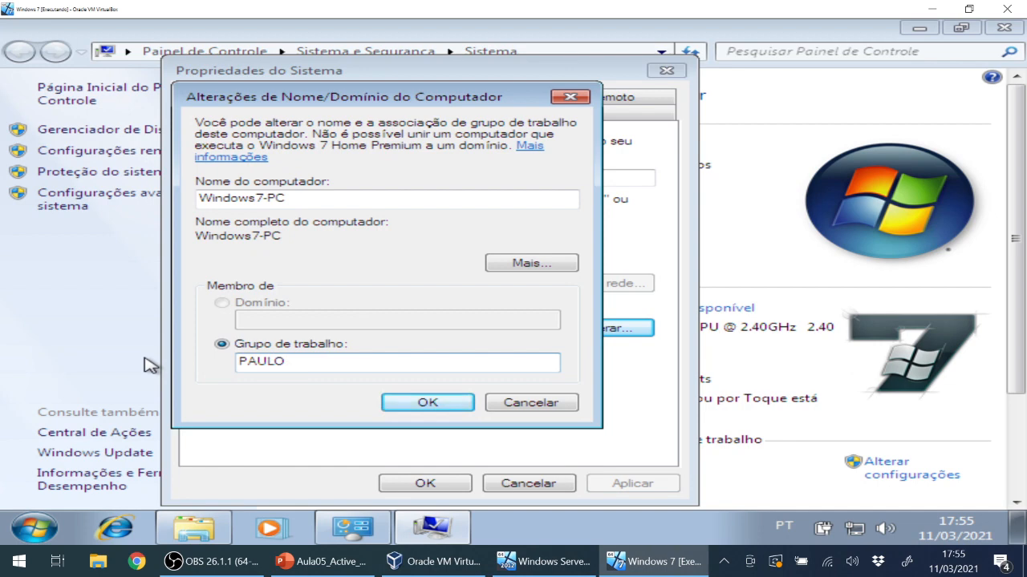
{"action": "key", "text": "BackSpace"}
{"action": "key", "text": "BackSpace"}
{"action": "key", "text": "BackSpace"}
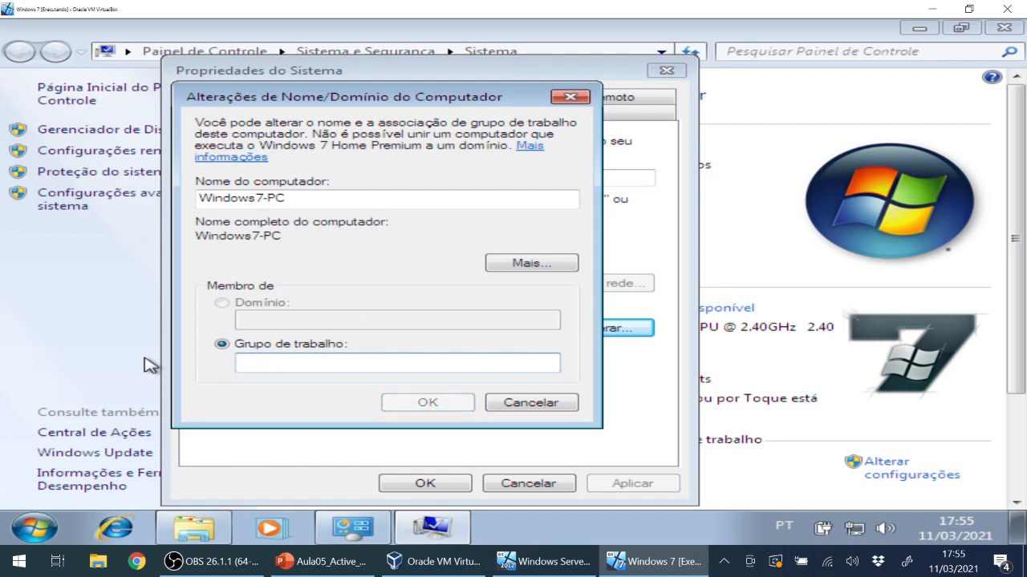
{"action": "type", "text": "PA"}
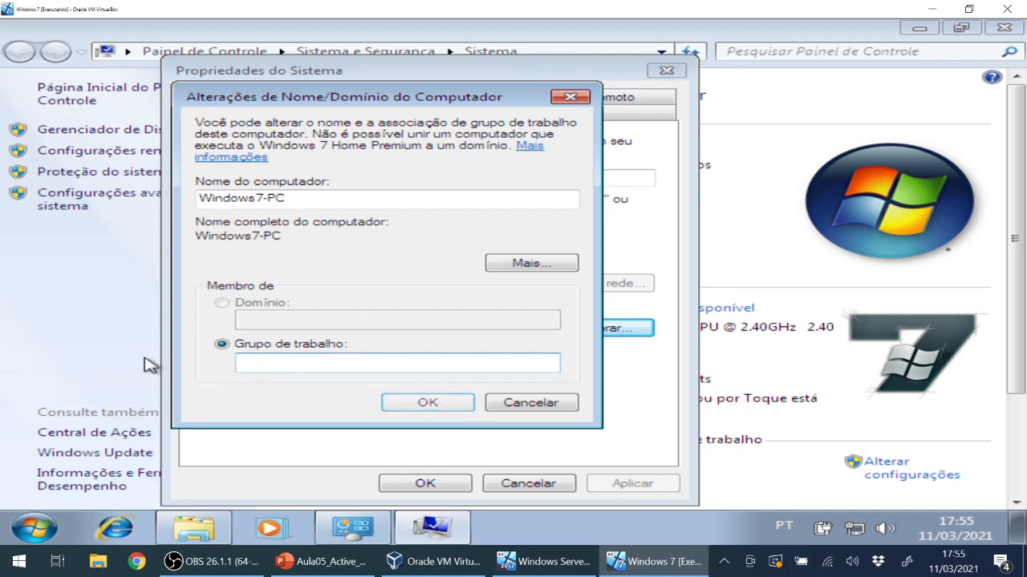
{"action": "type", "text": "PAULOEUGENIO.CO"}
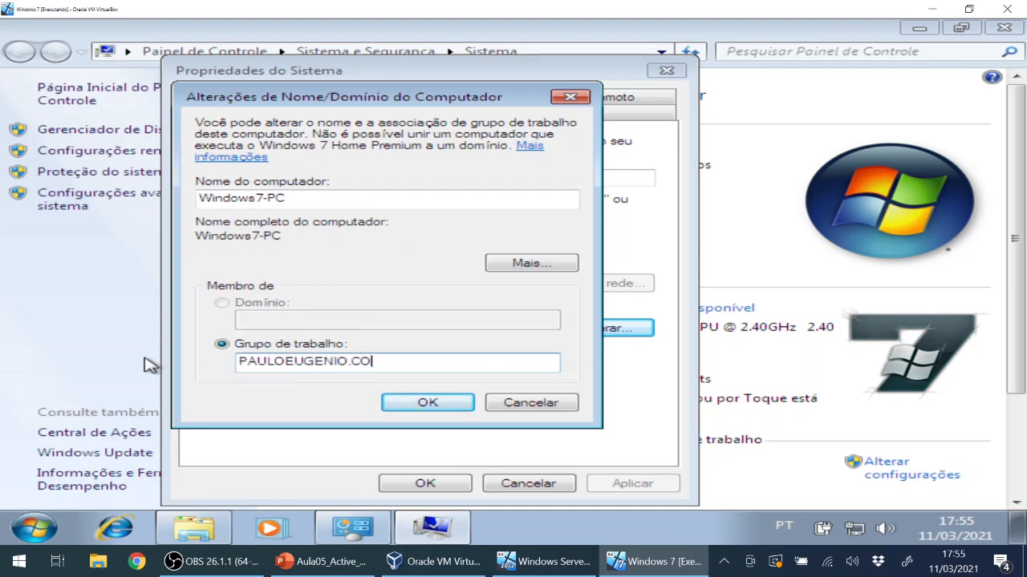
{"action": "key", "text": "BackSpace"}
{"action": "key", "text": "BackSpace"}
{"action": "key", "text": "BackSpace"}
{"action": "key", "text": "BackSpace"}
{"action": "key", "text": "BackSpace"}
{"action": "key", "text": "BackSpace"}
{"action": "key", "text": "BackSpace"}
{"action": "key", "text": "BackSpace"}
{"action": "key", "text": "BackSpace"}
{"action": "key", "text": "BackSpace"}
{"action": "key", "text": "BackSpace"}
{"action": "key", "text": "BackSpace"}
{"action": "key", "text": "BackSpace"}
{"action": "key", "text": "BackSpace"}
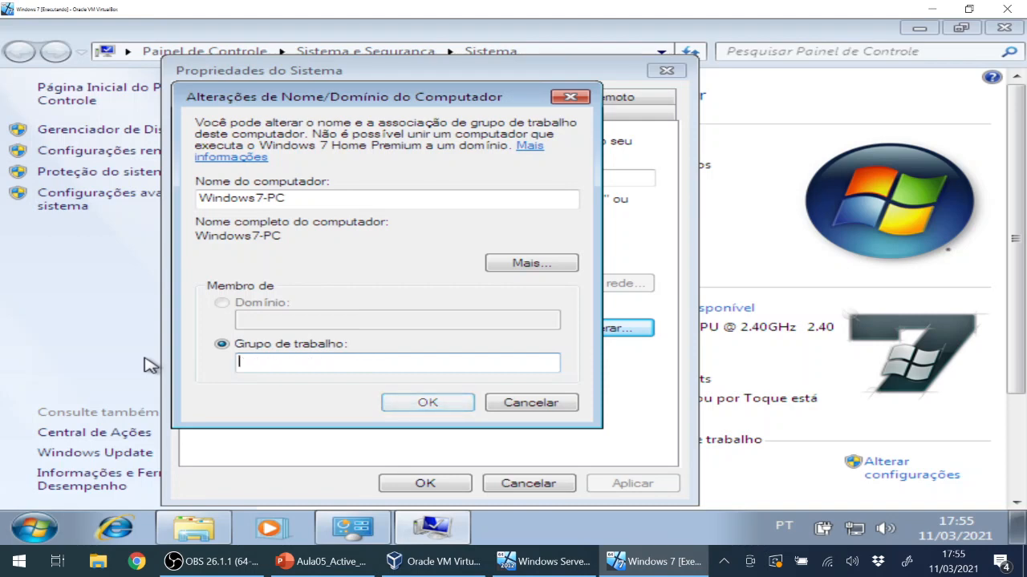
{"action": "type", "text": "PAULO.COM"}
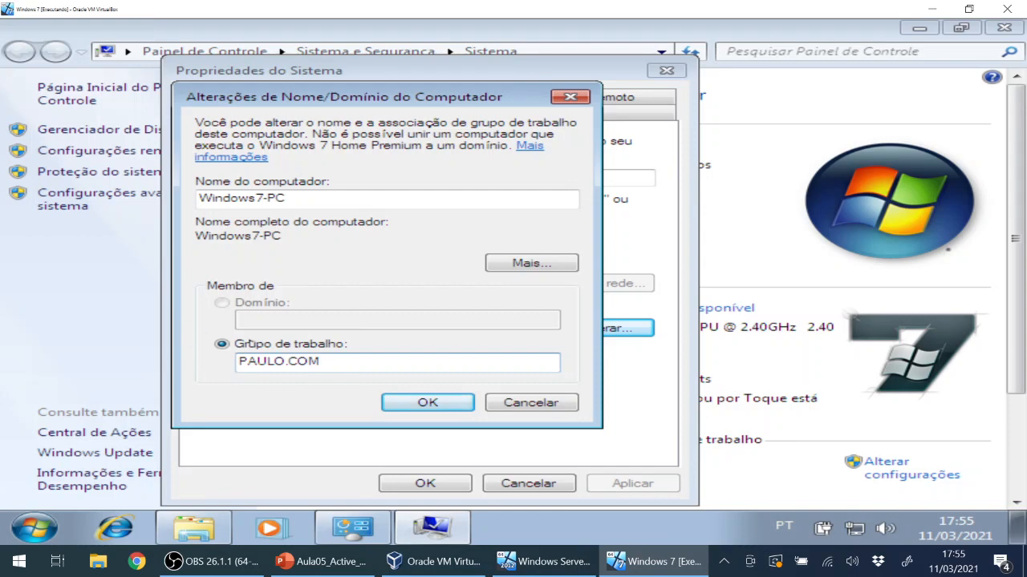
{"action": "left_click", "coordinate": [559, 409]}
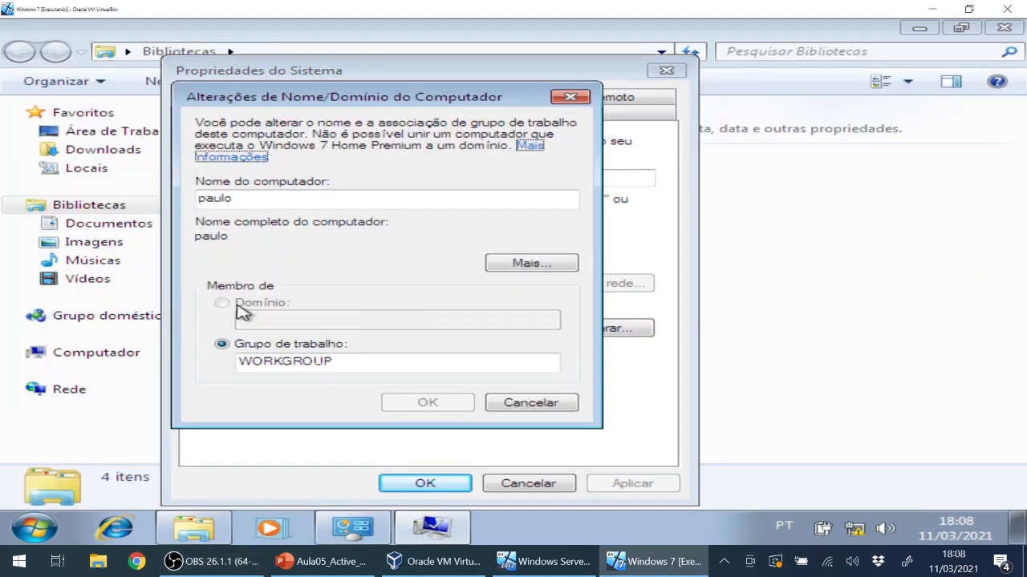
Check the NetBIOS name PAULO under Mais..., then close both dialogs unchanged.
{"action": "left_click", "coordinate": [531, 265]}
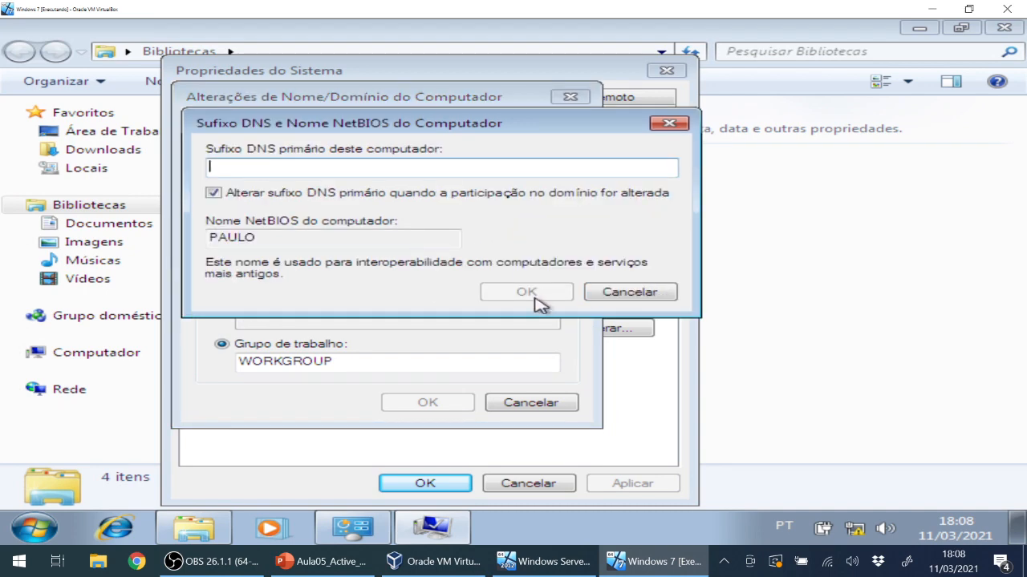
{"action": "left_click", "coordinate": [623, 294]}
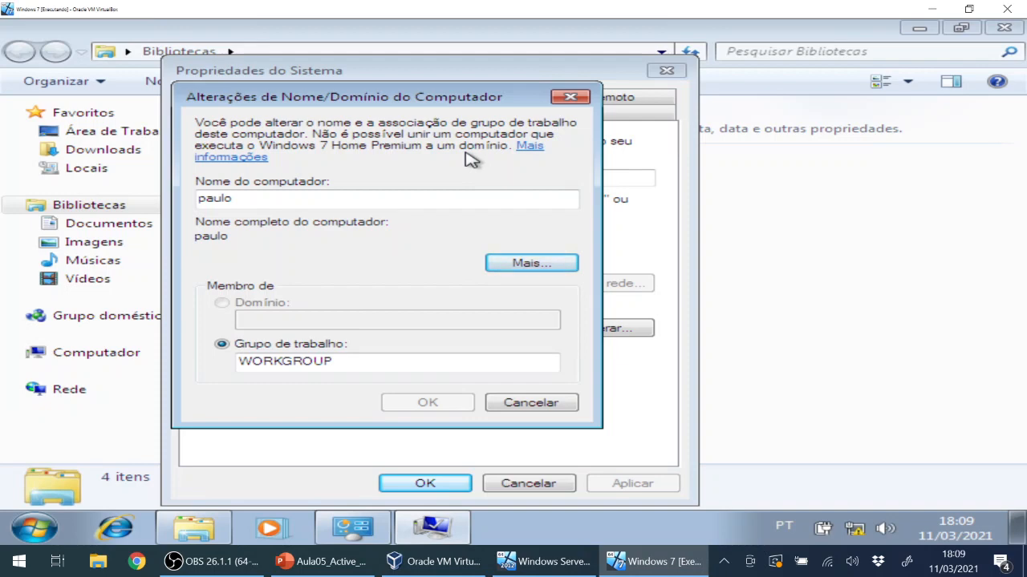
{"action": "left_click_drag", "start_coordinate": [425, 97], "coordinate": [459, 89]}
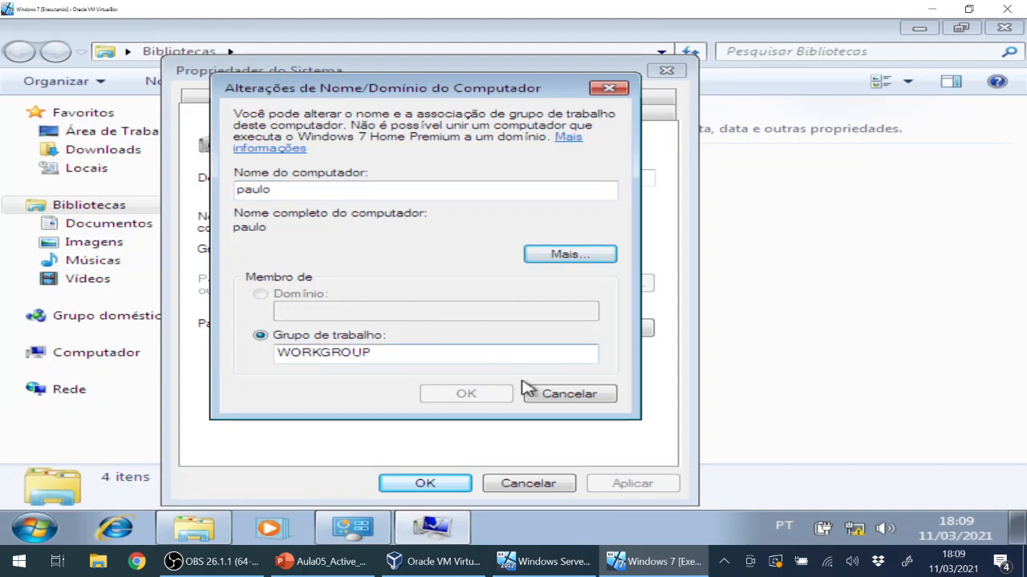
{"action": "left_click", "coordinate": [598, 396]}
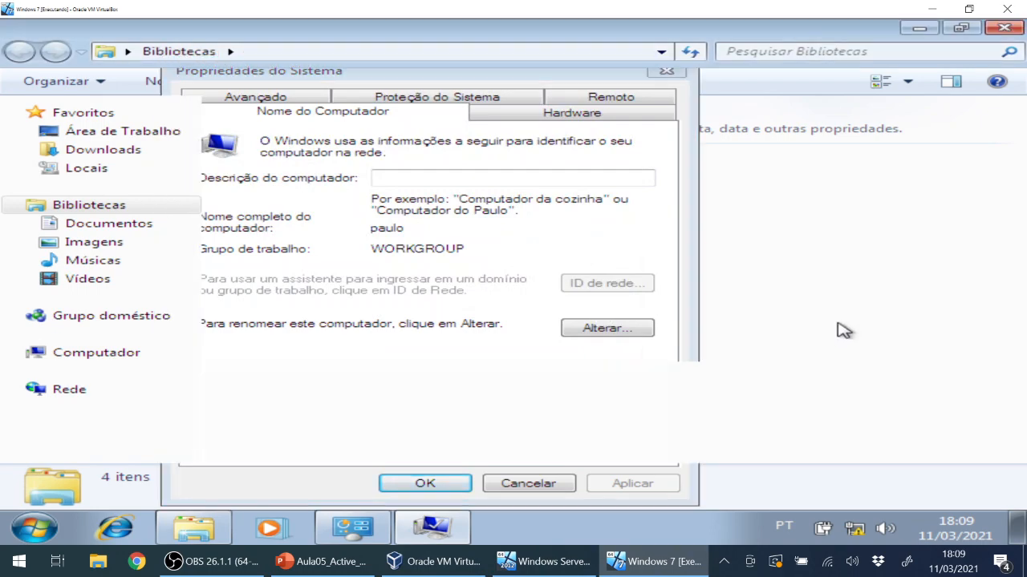